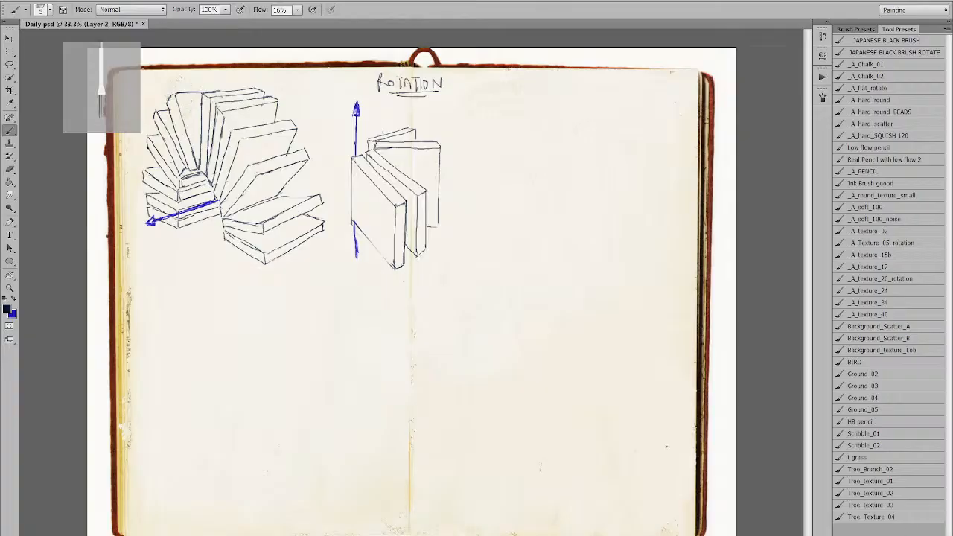
# Erase the lower end of the blue axis and redraw it as a blue vertical line below the book.
pyautogui.moveTo(464, 273); pyautogui.dragTo(436, 404)
pyautogui.hotkey('ctrl', 'z')
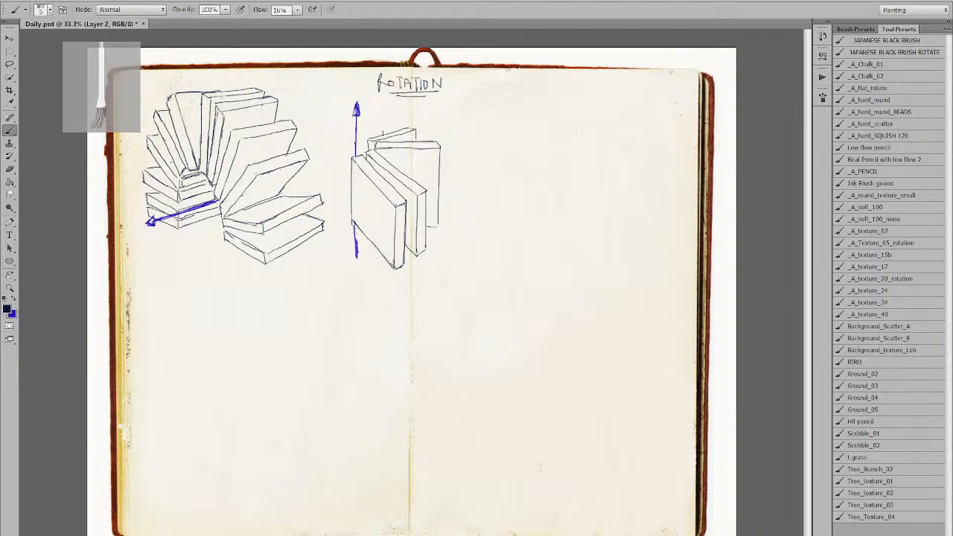
pyautogui.press('e')
pyautogui.moveTo(359, 257)
pyautogui.mouseDown()
pyautogui.moveTo(347, 222)
pyautogui.moveTo(356, 255)
pyautogui.moveTo(353, 188)
pyautogui.moveTo(355, 260)
pyautogui.mouseUp()
pyautogui.press('b')
pyautogui.press('x')
pyautogui.moveTo(355, 222); pyautogui.dragTo(356, 260)
pyautogui.moveTo(355, 222); pyautogui.dragTo(355, 255)
# Switch back to black and sketch the new tilted book's top, vertical and lower diagonal edges.
pyautogui.press('x')
pyautogui.press('x')
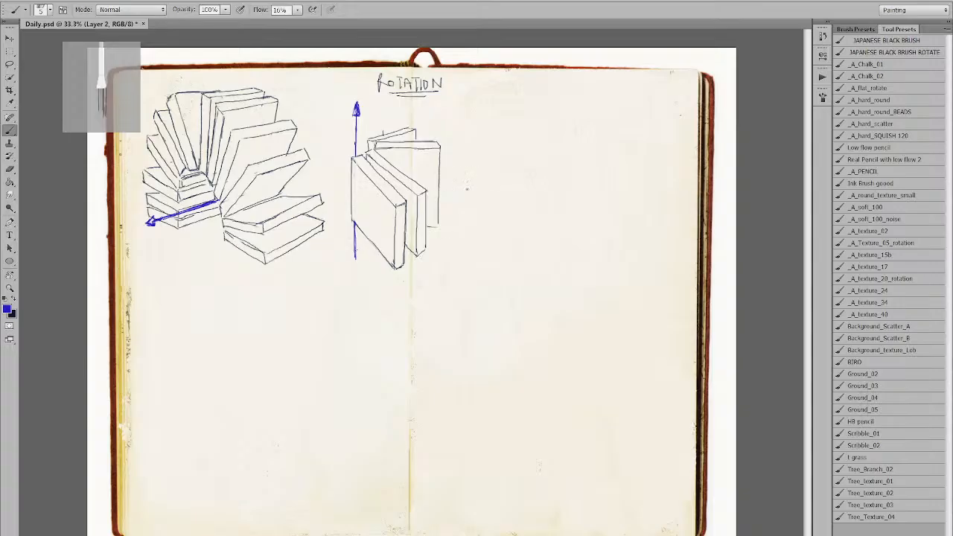
pyautogui.press('x')
pyautogui.press('x')
pyautogui.press('x')
pyautogui.moveTo(346, 156)
pyautogui.mouseDown()
pyautogui.moveTo(300, 175)
pyautogui.moveTo(348, 157)
pyautogui.moveTo(340, 153)
pyautogui.mouseUp()
pyautogui.hotkey('ctrl', 'z')
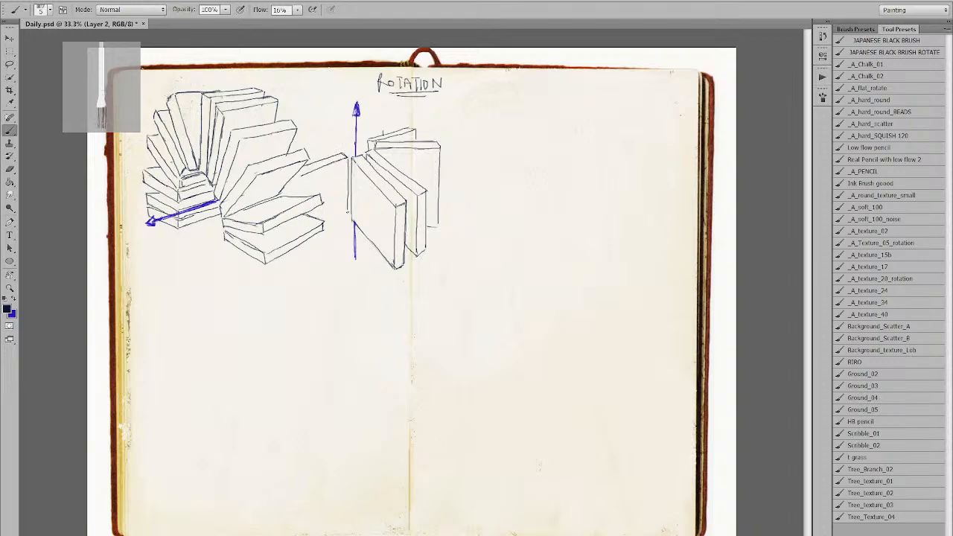
pyautogui.moveTo(347, 156); pyautogui.dragTo(348, 219)
pyautogui.moveTo(348, 221); pyautogui.dragTo(305, 246)
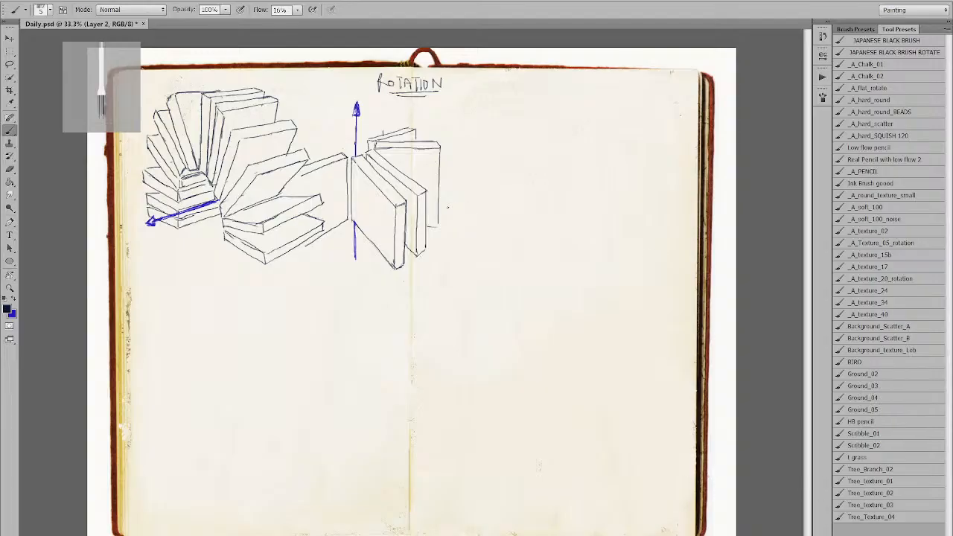
# Draw edges of a second book behind the new one and darken the bottom book's lower edge.
pyautogui.moveTo(245, 321); pyautogui.dragTo(283, 333)
pyautogui.hotkey('ctrl', 'z')
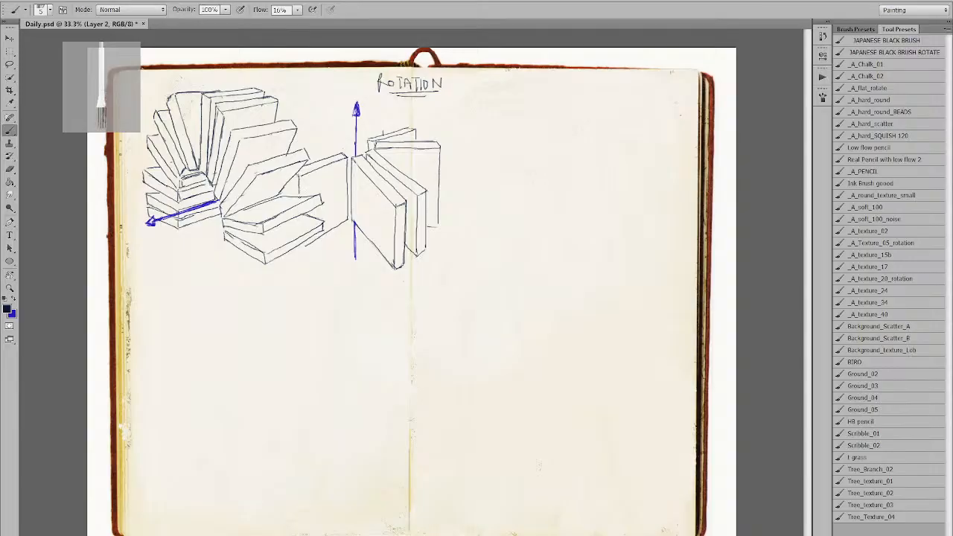
pyautogui.moveTo(296, 174); pyautogui.dragTo(299, 198)
pyautogui.moveTo(348, 145)
pyautogui.mouseDown()
pyautogui.moveTo(348, 205)
pyautogui.moveTo(350, 188)
pyautogui.mouseUp()
pyautogui.hotkey('ctrl', 'z')
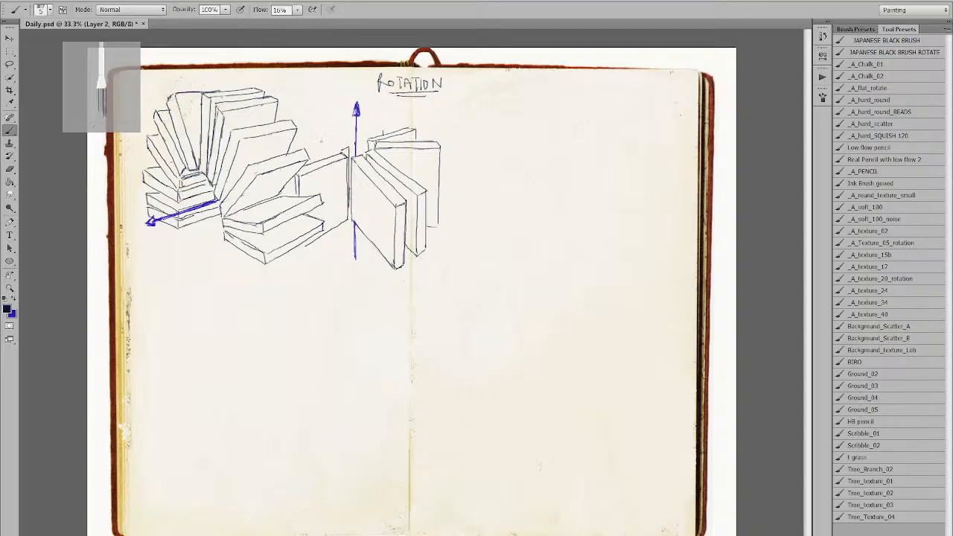
pyautogui.moveTo(303, 139); pyautogui.dragTo(348, 146)
pyautogui.hotkey('ctrl', 'z')
pyautogui.hotkey('ctrl', 'z')
pyautogui.hotkey('ctrl', 'z')
pyautogui.press('e')
pyautogui.press('b')
pyautogui.moveTo(291, 250); pyautogui.dragTo(297, 253)
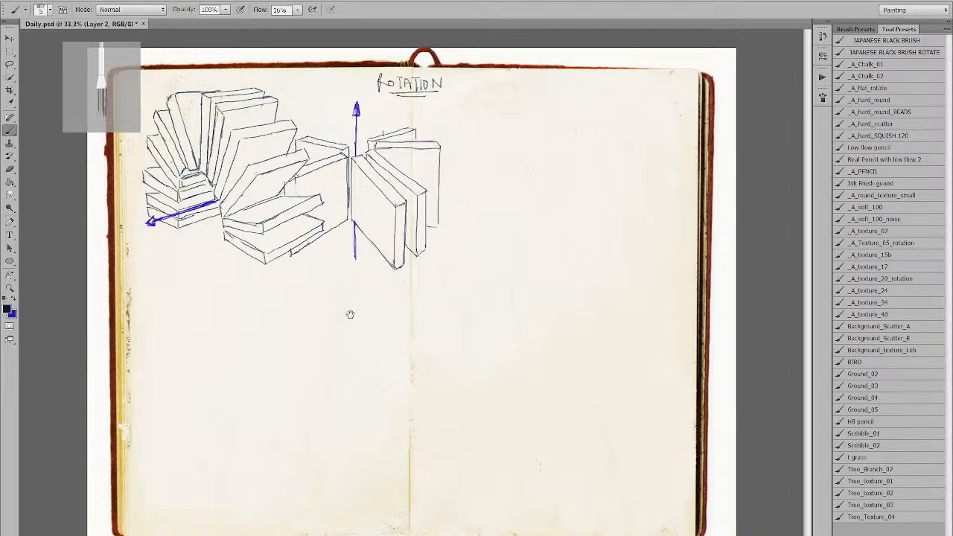
# Discard the trial strokes and handwrite the heading 'ROTATION 1' under the books.
pyautogui.moveTo(215, 294); pyautogui.dragTo(229, 388)
pyautogui.moveTo(225, 291); pyautogui.dragTo(238, 377)
pyautogui.moveTo(234, 310)
pyautogui.mouseDown()
pyautogui.moveTo(247, 386)
pyautogui.moveTo(238, 396)
pyautogui.mouseUp()
pyautogui.hotkey('ctrl', 'alt', 'z')
pyautogui.hotkey('ctrl', 'alt', 'z')
pyautogui.hotkey('ctrl', 'alt', 'z')
pyautogui.hotkey('ctrl', 'alt', 'z')
pyautogui.moveTo(224, 313); pyautogui.dragTo(240, 401)
pyautogui.hotkey('ctrl', 'alt', 'z')
pyautogui.moveTo(168, 292)
pyautogui.mouseDown()
pyautogui.moveTo(178, 271)
pyautogui.moveTo(190, 284)
pyautogui.moveTo(179, 270)
pyautogui.moveTo(204, 289)
pyautogui.mouseUp()
pyautogui.moveTo(209, 281); pyautogui.dragTo(210, 282)
pyautogui.moveTo(215, 281); pyautogui.dragTo(232, 289)
# Draw the thin top face of a box-shaped book under ROTATION 1.
pyautogui.moveTo(181, 361); pyautogui.dragTo(238, 323)
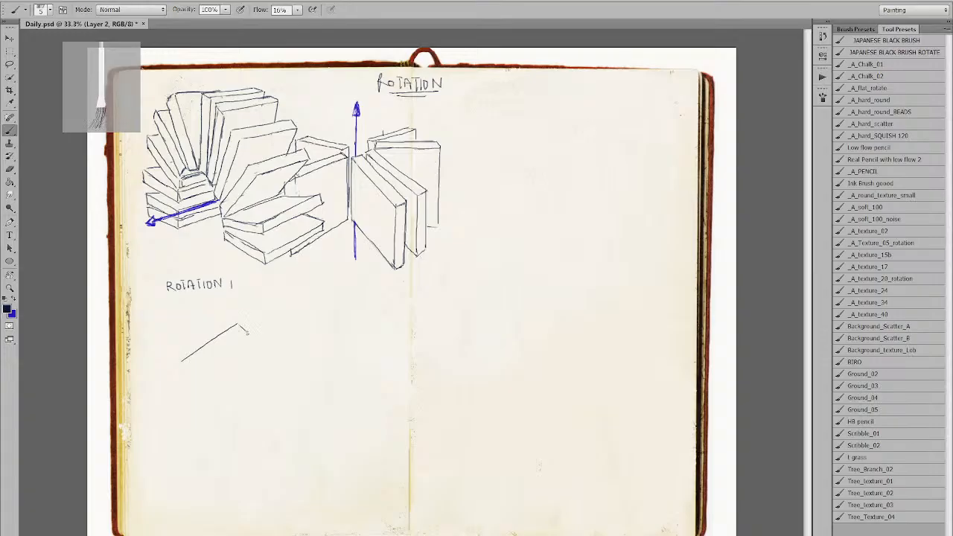
pyautogui.moveTo(239, 325); pyautogui.dragTo(247, 328)
pyautogui.moveTo(193, 368); pyautogui.dragTo(239, 337)
pyautogui.hotkey('ctrl', 'z')
pyautogui.moveTo(193, 369); pyautogui.dragTo(246, 328)
pyautogui.moveTo(182, 362); pyautogui.dragTo(192, 412)
pyautogui.hotkey('ctrl', 'z')
# Add the book's vertical and bottom edges, then a small blue axis above it.
pyautogui.moveTo(195, 370); pyautogui.dragTo(197, 423)
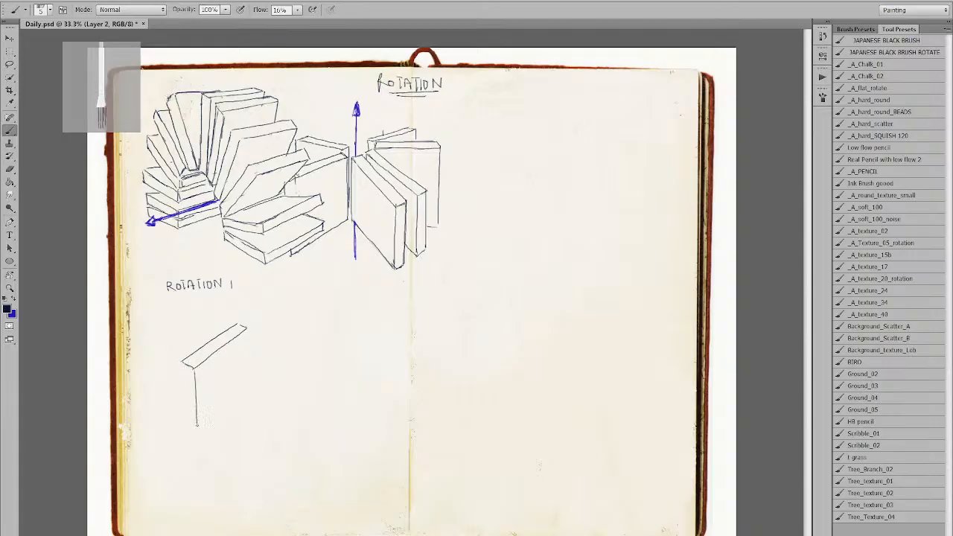
pyautogui.moveTo(182, 362); pyautogui.dragTo(187, 418)
pyautogui.hotkey('ctrl', 'z')
pyautogui.moveTo(183, 362)
pyautogui.mouseDown()
pyautogui.moveTo(185, 420)
pyautogui.moveTo(197, 431)
pyautogui.mouseUp()
pyautogui.hotkey('ctrl', 'z')
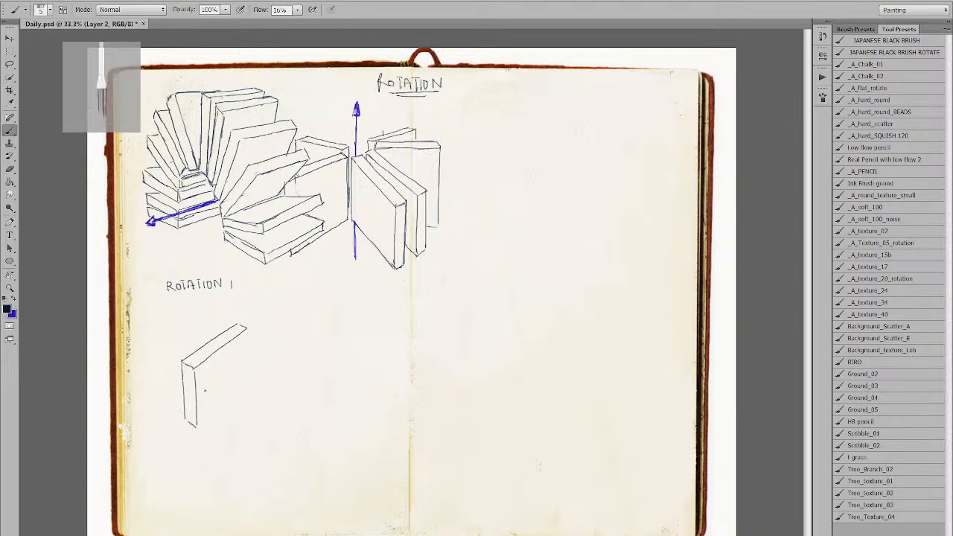
pyautogui.moveTo(197, 426); pyautogui.dragTo(243, 383)
pyautogui.hotkey('ctrl', 'z')
pyautogui.moveTo(247, 327); pyautogui.dragTo(245, 379)
pyautogui.moveTo(197, 426); pyautogui.dragTo(246, 374)
pyautogui.press('x')
pyautogui.moveTo(239, 326); pyautogui.dragTo(239, 308)
# In black, write 'Avoid complexity' beside the ROTATION title and erase the stray arrow before it.
pyautogui.press('x')
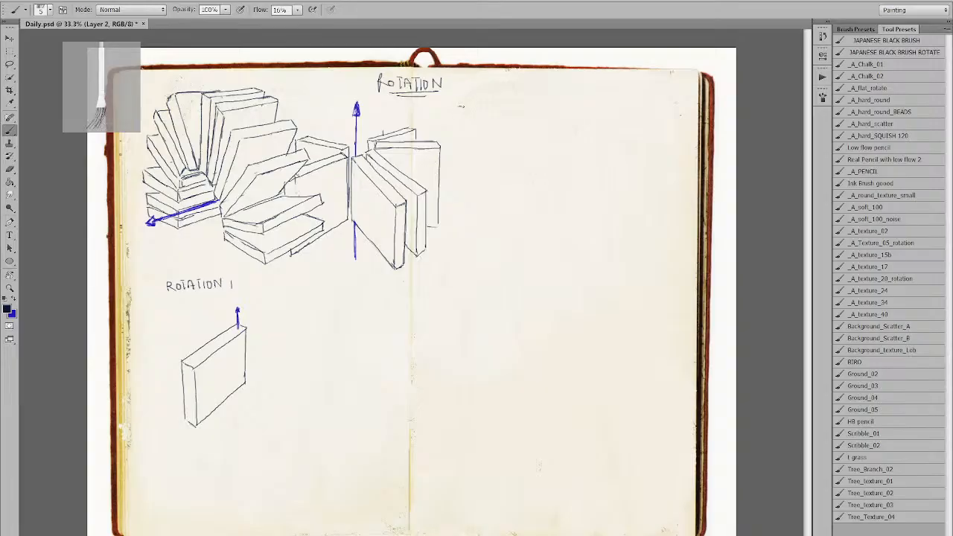
pyautogui.moveTo(460, 106); pyautogui.dragTo(520, 106)
pyautogui.moveTo(522, 102)
pyautogui.mouseDown()
pyautogui.moveTo(542, 114)
pyautogui.moveTo(559, 107)
pyautogui.mouseUp()
pyautogui.moveTo(568, 100); pyautogui.dragTo(574, 107)
pyautogui.moveTo(569, 102); pyautogui.dragTo(581, 104)
pyautogui.moveTo(585, 99); pyautogui.dragTo(581, 110)
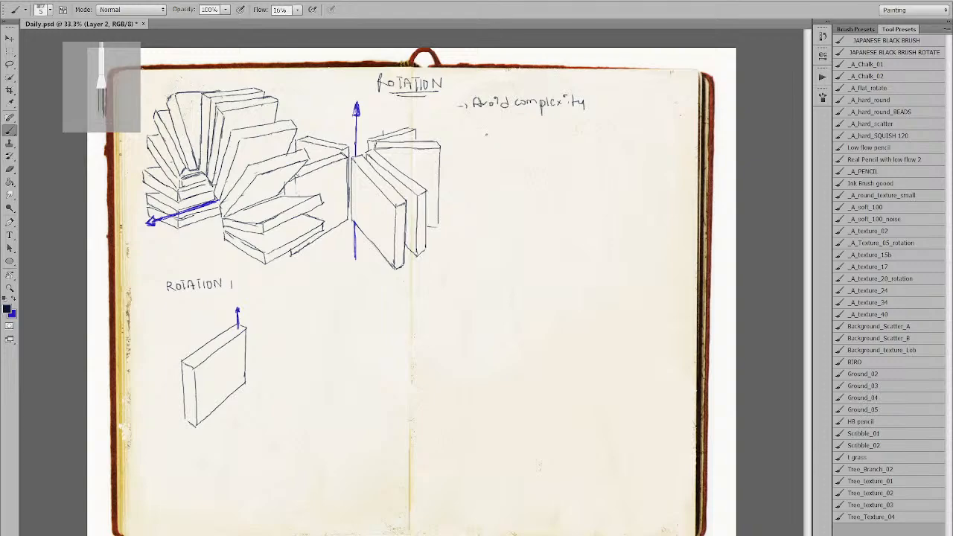
pyautogui.press('e')
pyautogui.moveTo(459, 106); pyautogui.dragTo(466, 107)
pyautogui.press('b')
# Handwrite the heading 'LENSES' under the note.
pyautogui.moveTo(506, 122); pyautogui.dragTo(516, 131)
pyautogui.hotkey('ctrl', 'z')
pyautogui.moveTo(516, 122); pyautogui.dragTo(529, 130)
pyautogui.moveTo(530, 119)
pyautogui.mouseDown()
pyautogui.moveTo(531, 131)
pyautogui.moveTo(543, 130)
pyautogui.mouseUp()
pyautogui.moveTo(544, 120); pyautogui.dragTo(547, 125)
pyautogui.moveTo(558, 119)
pyautogui.mouseDown()
pyautogui.moveTo(554, 131)
pyautogui.moveTo(563, 133)
pyautogui.moveTo(548, 133)
pyautogui.mouseUp()
# Write the note '-Wide' with a bulleted 'LONG' to its right.
pyautogui.moveTo(488, 160); pyautogui.dragTo(524, 167)
pyautogui.click(597, 162)
pyautogui.moveTo(607, 155); pyautogui.dragTo(613, 165)
pyautogui.moveTo(618, 157); pyautogui.dragTo(637, 165)
pyautogui.moveTo(644, 154)
pyautogui.mouseDown()
pyautogui.moveTo(640, 174)
pyautogui.moveTo(633, 164)
pyautogui.mouseUp()
pyautogui.hotkey('ctrl', 'alt', 'z')
pyautogui.hotkey('ctrl', 'alt', 'z')
pyautogui.moveTo(634, 164)
pyautogui.mouseDown()
pyautogui.moveTo(635, 155)
pyautogui.moveTo(641, 161)
pyautogui.mouseUp()
pyautogui.moveTo(643, 158); pyautogui.dragTo(649, 160)
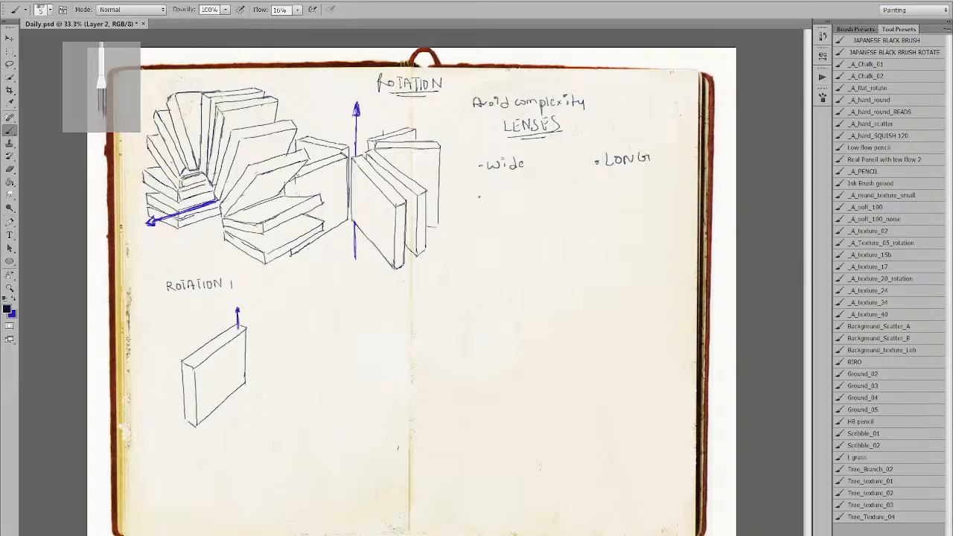
pyautogui.moveTo(478, 166); pyautogui.dragTo(481, 168)
# Sketch a Y-shaped diagram of diagonal and vertical lines below Wide.
pyautogui.moveTo(470, 201); pyautogui.dragTo(472, 237)
pyautogui.hotkey('ctrl', 'z')
pyautogui.moveTo(460, 202)
pyautogui.mouseDown()
pyautogui.moveTo(499, 219)
pyautogui.moveTo(499, 254)
pyautogui.mouseUp()
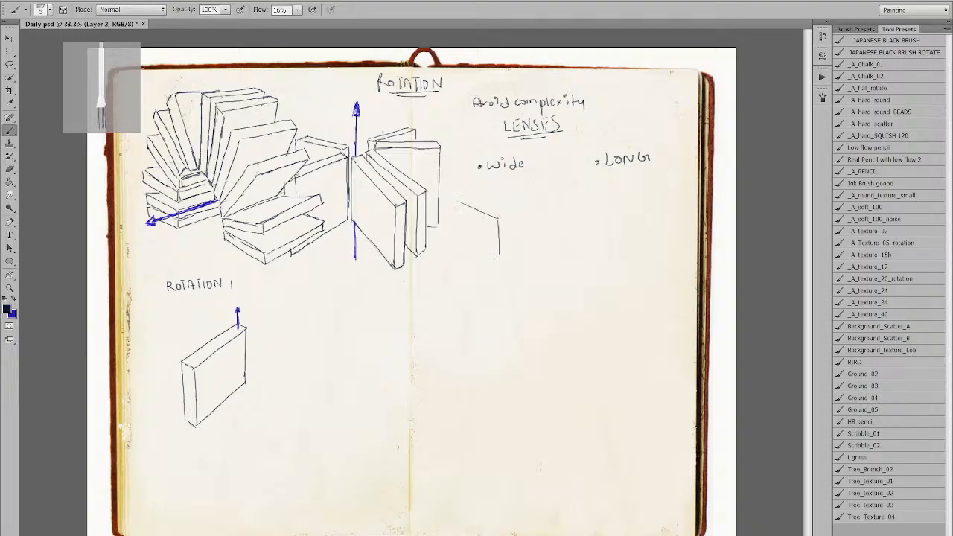
pyautogui.moveTo(498, 219); pyautogui.dragTo(531, 198)
pyautogui.hotkey('ctrl', 'alt', 'z')
pyautogui.hotkey('ctrl', 'alt', 'z')
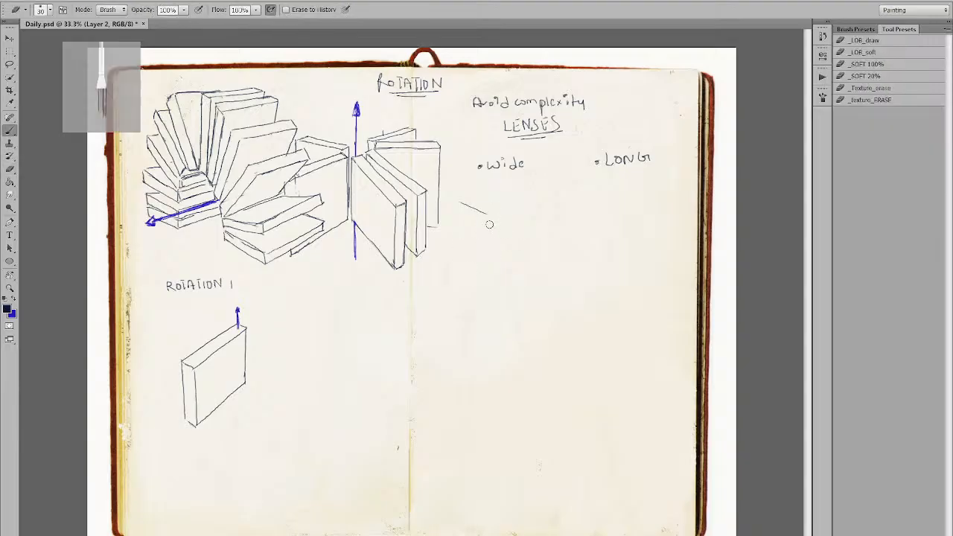
pyautogui.moveTo(488, 215); pyautogui.dragTo(489, 249)
pyautogui.moveTo(489, 216)
pyautogui.mouseDown()
pyautogui.moveTo(514, 200)
pyautogui.moveTo(489, 246)
pyautogui.moveTo(510, 201)
pyautogui.mouseUp()
pyautogui.hotkey('ctrl', 'alt', 'z')
pyautogui.hotkey('ctrl', 'alt', 'z')
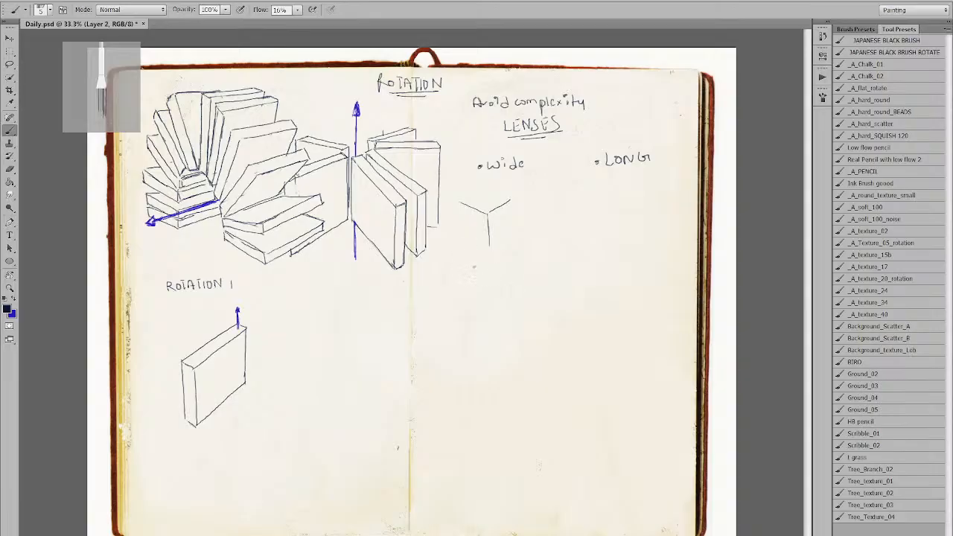
# Write 'more wide' and 'more converging' under the Y sketch, zooming in on the notes.
pyautogui.moveTo(456, 265); pyautogui.dragTo(475, 261)
pyautogui.moveTo(477, 262); pyautogui.dragTo(520, 262)
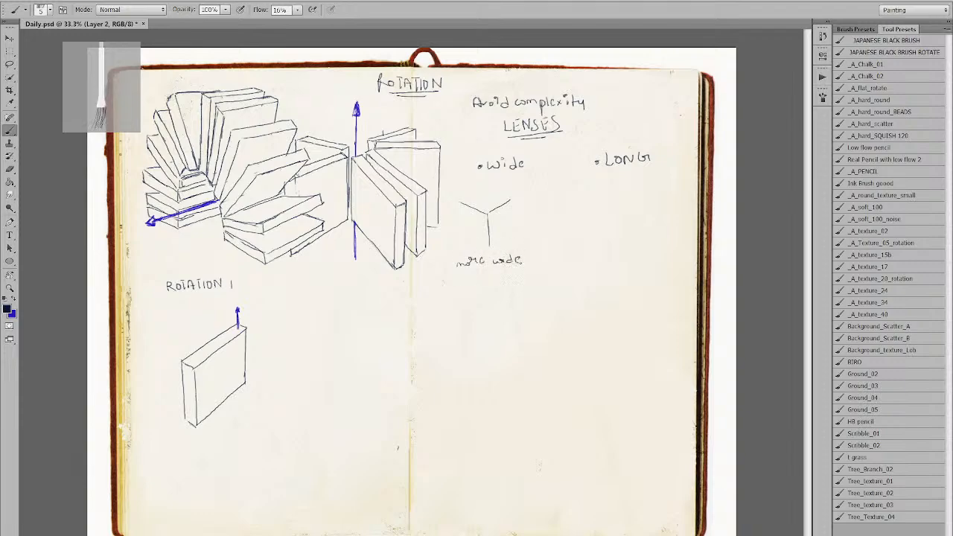
pyautogui.moveTo(457, 287)
pyautogui.mouseDown()
pyautogui.moveTo(489, 286)
pyautogui.moveTo(423, 293)
pyautogui.moveTo(383, 311)
pyautogui.mouseUp()
pyautogui.keyDown('ctrl'); pyautogui.click(478, 296); pyautogui.keyUp('ctrl')
pyautogui.moveTo(418, 275)
pyautogui.mouseDown()
pyautogui.moveTo(488, 274)
pyautogui.moveTo(482, 281)
pyautogui.mouseUp()
# Finish the second note and draw the box's left, lower-right and top-left edges around the Y.
pyautogui.moveTo(423, 249); pyautogui.dragTo(443, 331)
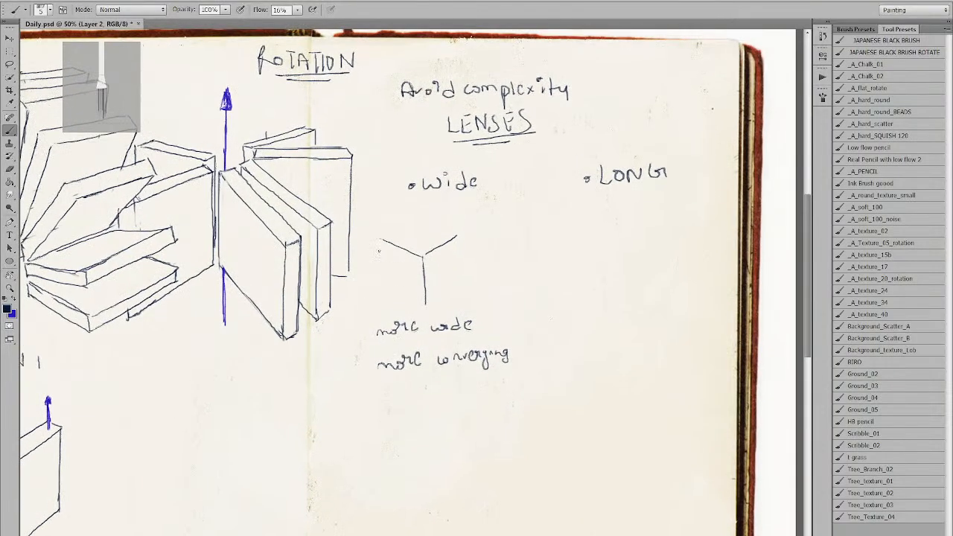
pyautogui.moveTo(377, 239); pyautogui.dragTo(396, 287)
pyautogui.hotkey('ctrl', 'z')
pyautogui.moveTo(381, 240)
pyautogui.mouseDown()
pyautogui.moveTo(390, 285)
pyautogui.moveTo(425, 307)
pyautogui.moveTo(461, 267)
pyautogui.moveTo(427, 309)
pyautogui.moveTo(460, 263)
pyautogui.mouseUp()
pyautogui.moveTo(457, 229); pyautogui.dragTo(460, 270)
pyautogui.moveTo(381, 239)
pyautogui.mouseDown()
pyautogui.moveTo(423, 222)
pyautogui.moveTo(456, 232)
pyautogui.moveTo(430, 232)
pyautogui.moveTo(454, 229)
pyautogui.mouseUp()
pyautogui.hotkey('ctrl', 'z')
pyautogui.hotkey('ctrl', 'z')
# Erase the stray corner stroke and redraw the box's lower-right diagonal edge.
pyautogui.press('e')
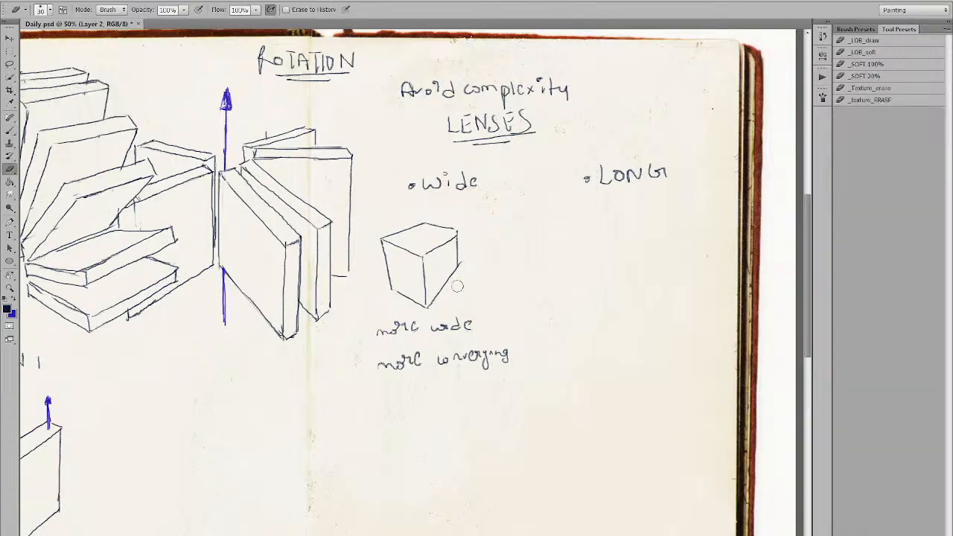
pyautogui.moveTo(456, 268)
pyautogui.mouseDown()
pyautogui.moveTo(426, 304)
pyautogui.moveTo(459, 264)
pyautogui.mouseUp()
pyautogui.press('b')
pyautogui.hotkey('ctrl', 'z')
pyautogui.moveTo(425, 305); pyautogui.dragTo(459, 263)
pyautogui.press('e')
pyautogui.press('b')
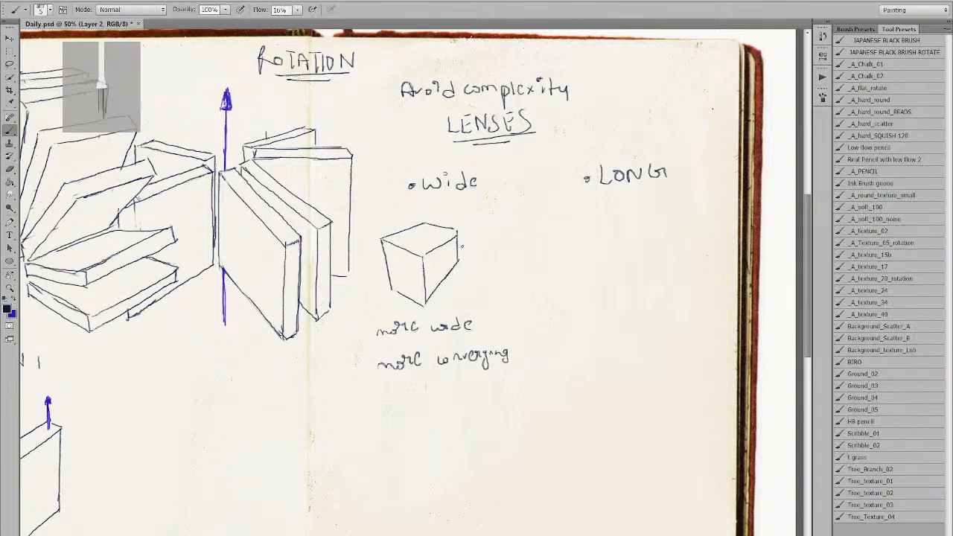
# Bring the LONG heading into view and start the cube's upper edges beneath it.
pyautogui.hotkey('alt', 'space')
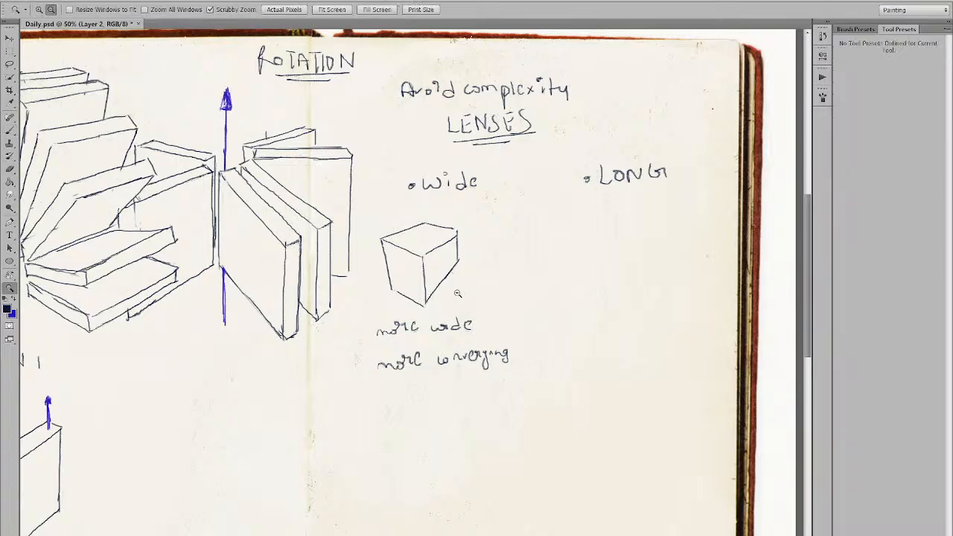
pyautogui.keyDown('alt'); pyautogui.click(460, 289); pyautogui.keyUp('alt')
pyautogui.hotkey('ctrl', 'space')
pyautogui.click(529, 203)
pyautogui.press('space')
pyautogui.moveTo(559, 211)
pyautogui.mouseDown()
pyautogui.moveTo(363, 208)
pyautogui.moveTo(434, 235)
pyautogui.mouseUp()
pyautogui.hotkey('ctrl', 'z')
pyautogui.moveTo(368, 212)
pyautogui.mouseDown()
pyautogui.moveTo(421, 230)
pyautogui.moveTo(457, 199)
pyautogui.mouseUp()
pyautogui.hotkey('ctrl', 'z')
pyautogui.moveTo(422, 230); pyautogui.dragTo(459, 202)
pyautogui.hotkey('ctrl', 'z')
pyautogui.moveTo(421, 230)
pyautogui.mouseDown()
pyautogui.moveTo(447, 204)
pyautogui.moveTo(423, 276)
pyautogui.mouseUp()
# Draw the cube's central vertical edge, lower-right edge and right side, redoing bad strokes.
pyautogui.hotkey('ctrl', 'z')
pyautogui.moveTo(421, 230); pyautogui.dragTo(426, 285)
pyautogui.moveTo(445, 205); pyautogui.dragTo(455, 194)
pyautogui.hotkey('ctrl', 'z')
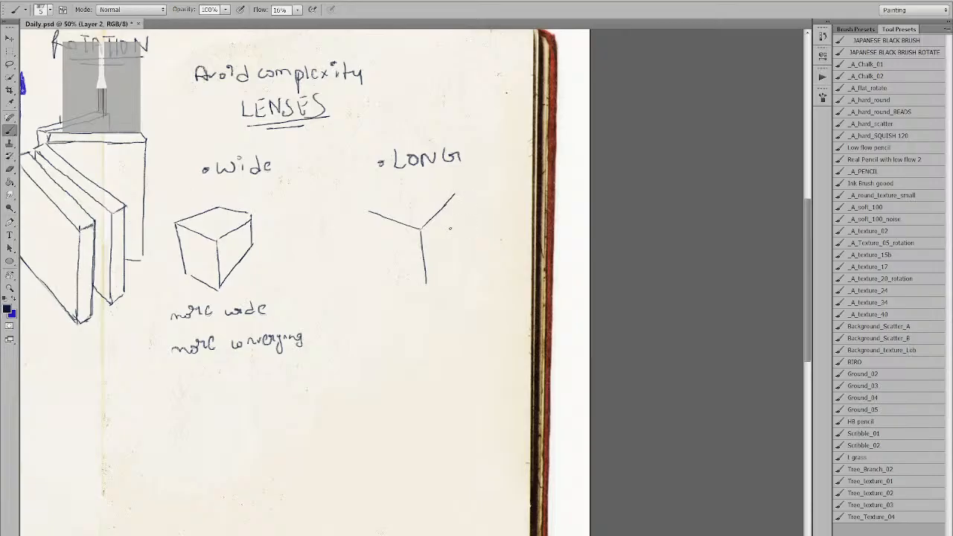
pyautogui.moveTo(428, 282); pyautogui.dragTo(459, 246)
pyautogui.hotkey('ctrl', 'z')
pyautogui.moveTo(426, 281); pyautogui.dragTo(461, 235)
pyautogui.hotkey('ctrl', 'z')
pyautogui.moveTo(426, 282); pyautogui.dragTo(463, 237)
pyautogui.hotkey('ctrl', 'z')
pyautogui.moveTo(426, 281); pyautogui.dragTo(467, 238)
pyautogui.moveTo(457, 194); pyautogui.dragTo(466, 236)
pyautogui.hotkey('ctrl', 'z')
pyautogui.moveTo(455, 195); pyautogui.dragTo(468, 246)
# Trim the overhang and redraw the cube's top-left edge until it sits right.
pyautogui.press('e')
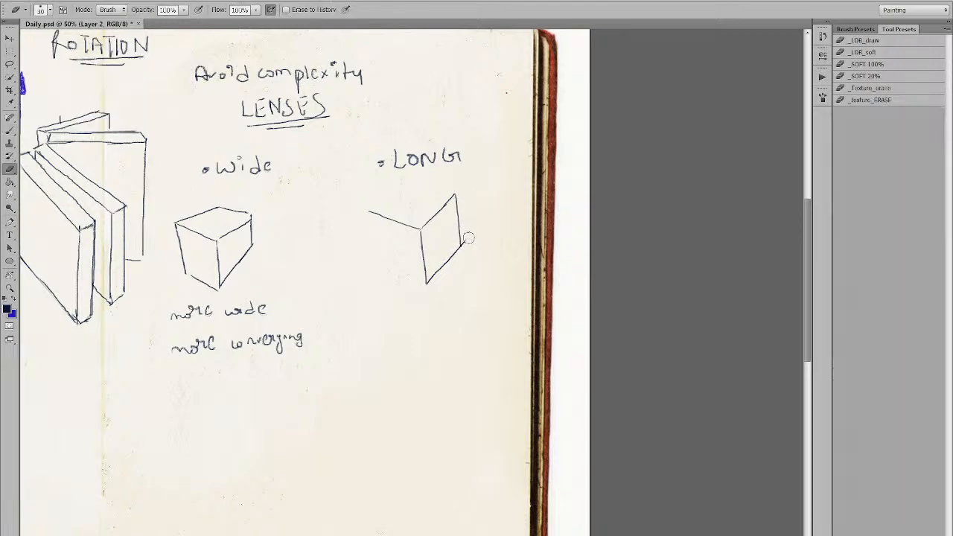
pyautogui.press('b')
pyautogui.moveTo(370, 211); pyautogui.dragTo(405, 182)
pyautogui.hotkey('ctrl', 'z')
pyautogui.moveTo(369, 213); pyautogui.dragTo(409, 183)
pyautogui.hotkey('ctrl', 'z')
pyautogui.moveTo(365, 213); pyautogui.dragTo(405, 180)
pyautogui.hotkey('ctrl', 'z')
pyautogui.moveTo(370, 210)
pyautogui.mouseDown()
pyautogui.moveTo(408, 178)
pyautogui.moveTo(455, 193)
pyautogui.mouseUp()
pyautogui.hotkey('ctrl', 'z')
pyautogui.hotkey('ctrl', 'z')
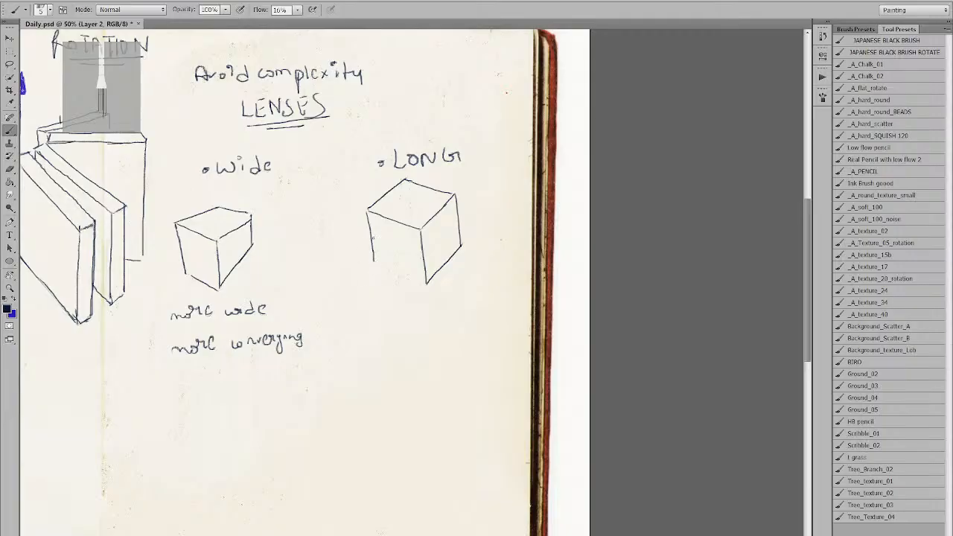
# Draw the cube's left vertical edge and finish its bottom edge.
pyautogui.moveTo(369, 212)
pyautogui.mouseDown()
pyautogui.moveTo(379, 261)
pyautogui.moveTo(426, 286)
pyautogui.mouseUp()
pyautogui.hotkey('ctrl', 'z')
pyautogui.moveTo(379, 264); pyautogui.dragTo(426, 285)
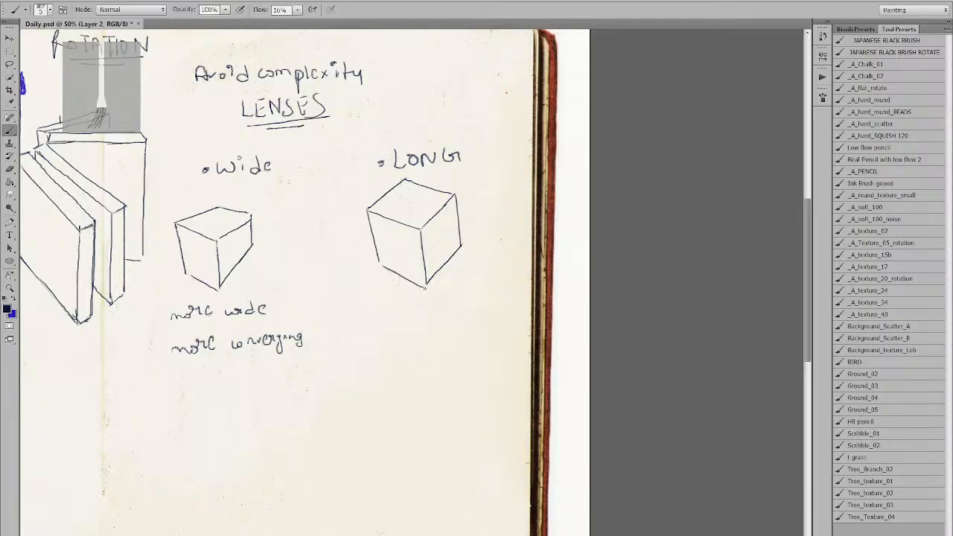
pyautogui.hotkey('ctrl', 'z')
pyautogui.moveTo(380, 261); pyautogui.dragTo(426, 285)
pyautogui.hotkey('ctrl', 'z')
pyautogui.hotkey('ctrl', 'z')
pyautogui.moveTo(380, 262)
pyautogui.mouseDown()
pyautogui.moveTo(427, 285)
pyautogui.moveTo(351, 275)
pyautogui.mouseUp()
# Check the whole spread, then handwrite 'parallel' beneath the LONG cube.
pyautogui.keyDown('ctrl'); pyautogui.keyDown('alt'); pyautogui.click(439, 274); pyautogui.keyUp('alt'); pyautogui.keyUp('ctrl')
pyautogui.keyDown('ctrl'); pyautogui.click(436, 270); pyautogui.keyUp('ctrl')
pyautogui.keyDown('ctrl'); pyautogui.keyDown('alt'); pyautogui.click(427, 256); pyautogui.keyUp('alt'); pyautogui.keyUp('ctrl')
pyautogui.keyDown('ctrl'); pyautogui.click(586, 221); pyautogui.keyUp('ctrl')
pyautogui.moveTo(583, 225); pyautogui.dragTo(438, 216)
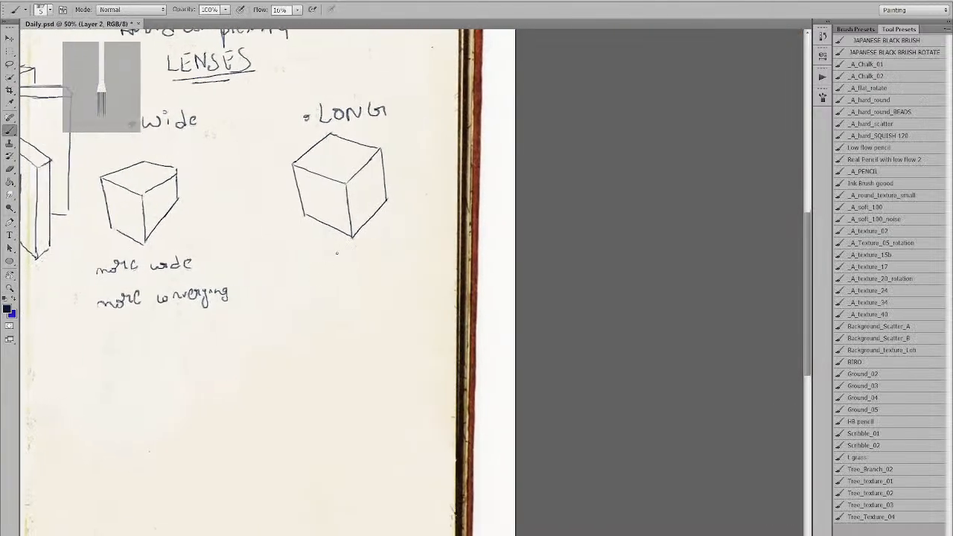
pyautogui.moveTo(316, 254); pyautogui.dragTo(374, 259)
# Save the document and brush the blue axis down below the Rotation 1 box.
pyautogui.hotkey('ctrl', '-')
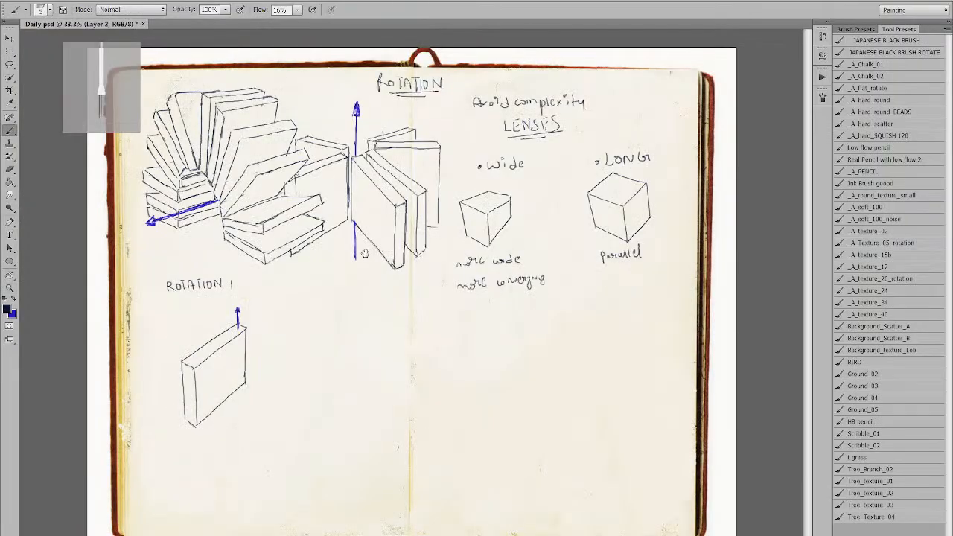
pyautogui.hotkey('ctrl', 's')
pyautogui.press('x')
pyautogui.click(244, 404)
pyautogui.moveTo(240, 392); pyautogui.dragTo(241, 409)
# Undo the extra axis stroke and underline the ROTATION 1 heading in the dark colour.
pyautogui.hotkey('ctrl', 'z')
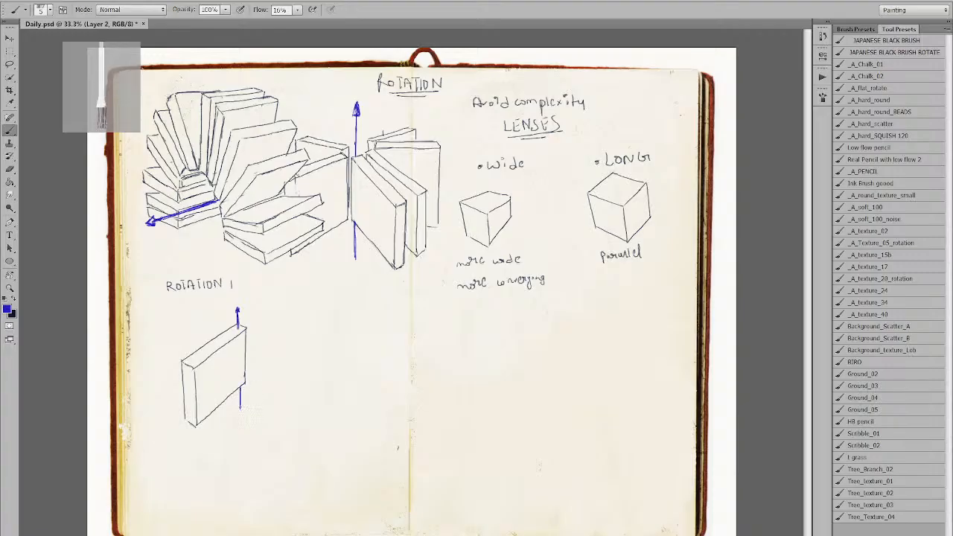
pyautogui.press('x')
pyautogui.moveTo(168, 298)
pyautogui.mouseDown()
pyautogui.moveTo(219, 292)
pyautogui.moveTo(209, 295)
pyautogui.mouseUp()
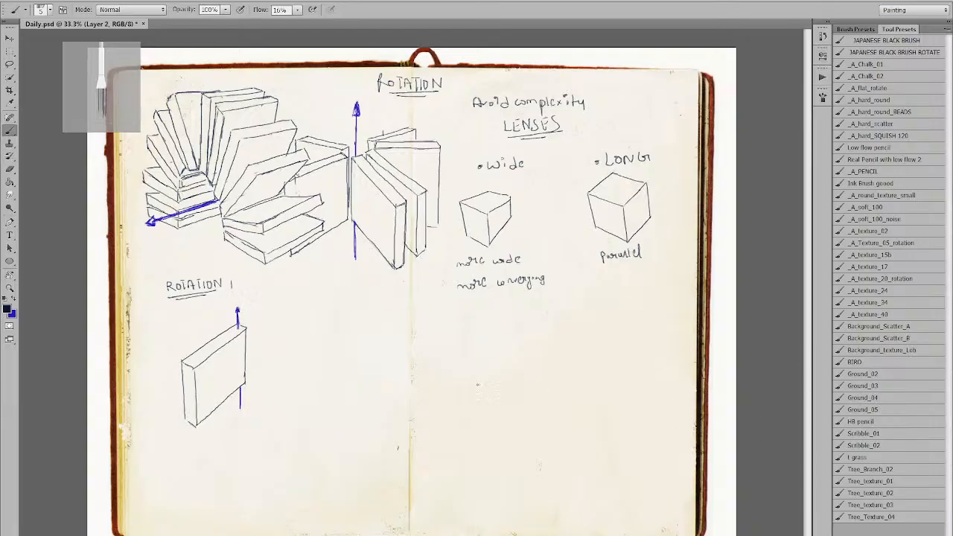
# Switch to orange-red and trace the box's left and front vertical edges.
pyautogui.press('x')
pyautogui.click(61, 411)
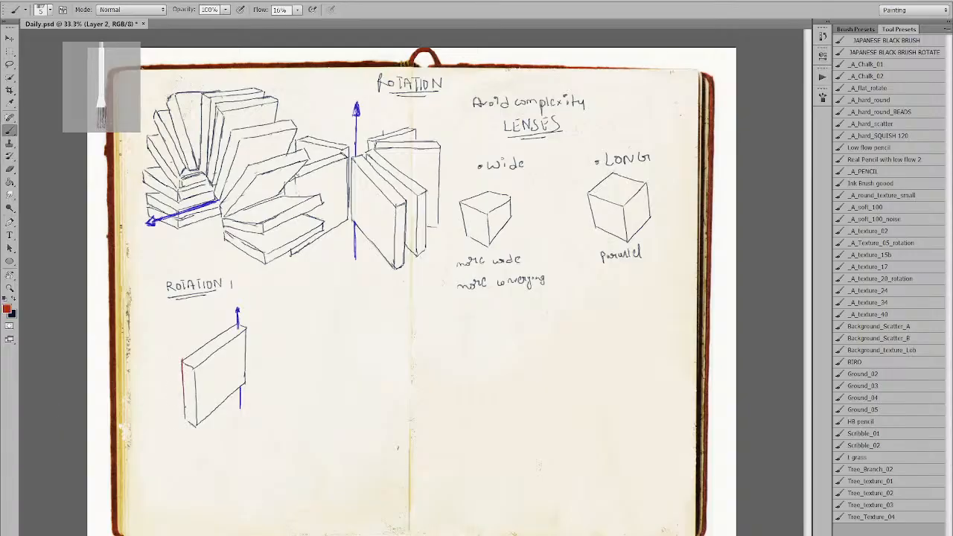
pyautogui.moveTo(183, 360); pyautogui.dragTo(185, 425)
pyautogui.moveTo(182, 360); pyautogui.dragTo(185, 426)
pyautogui.press('z')
pyautogui.press('b')
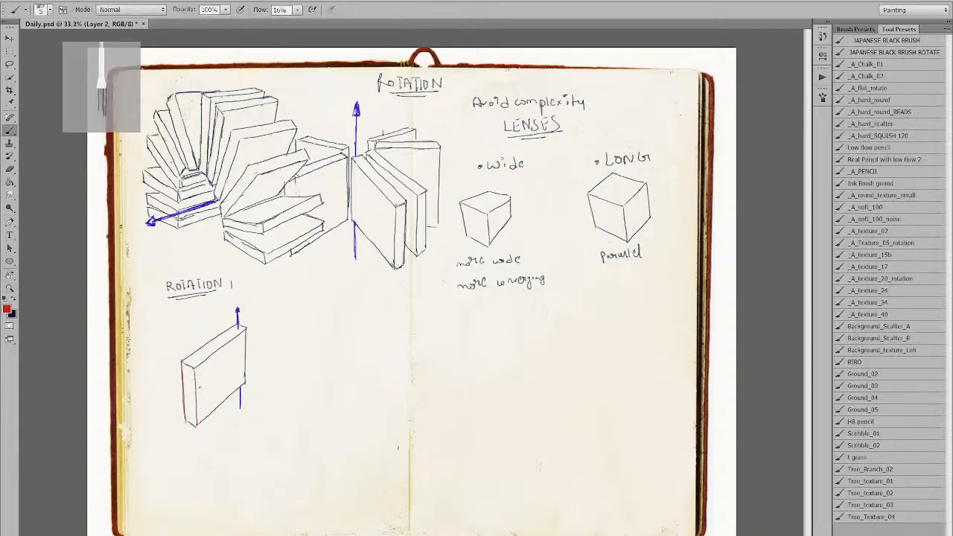
pyautogui.moveTo(195, 367); pyautogui.dragTo(195, 425)
pyautogui.hotkey('ctrl', 'z')
pyautogui.moveTo(194, 368); pyautogui.dragTo(197, 426)
# Retrace the box's right vertical edge in red.
pyautogui.moveTo(244, 328); pyautogui.dragTo(248, 381)
pyautogui.hotkey('ctrl', 'z')
pyautogui.moveTo(245, 329); pyautogui.dragTo(244, 384)
pyautogui.hotkey('ctrl', 'z')
pyautogui.moveTo(245, 329); pyautogui.dragTo(245, 384)
# Handwrite 'Keep on parallel' in red below the box.
pyautogui.moveTo(159, 461)
pyautogui.mouseDown()
pyautogui.moveTo(176, 473)
pyautogui.moveTo(258, 469)
pyautogui.mouseUp()
pyautogui.press('x')
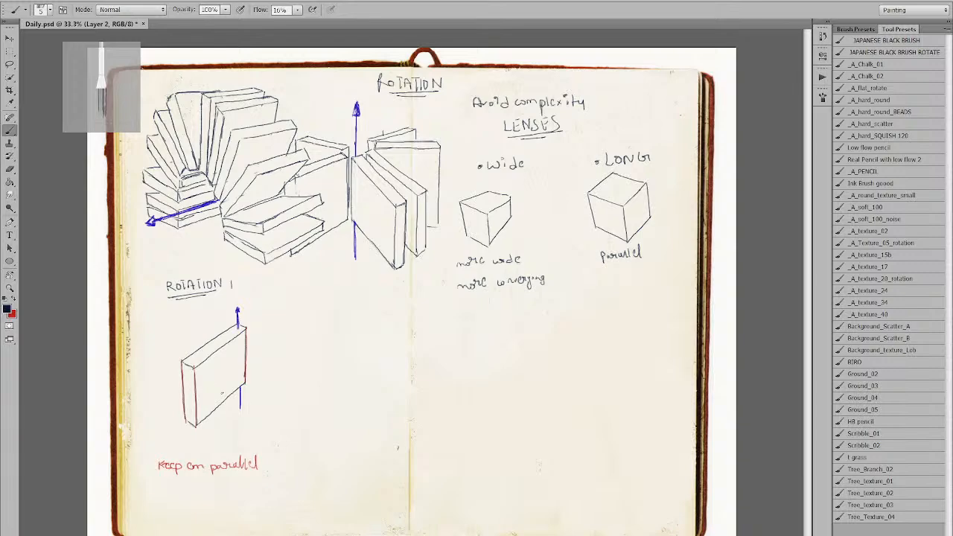
pyautogui.press('x')
pyautogui.press('x')
pyautogui.press('x')
pyautogui.press('x')
pyautogui.press('x')
# Sample the axis blue and draw the second book's slanted top edges left of the box.
pyautogui.keyDown('alt'); pyautogui.click(239, 320); pyautogui.keyUp('alt')
pyautogui.press('x')
pyautogui.moveTo(166, 341); pyautogui.dragTo(234, 319)
pyautogui.moveTo(162, 329); pyautogui.dragTo(227, 315)
pyautogui.hotkey('ctrl', 'z')
pyautogui.moveTo(161, 328); pyautogui.dragTo(227, 314)
# Draw the second book's left and far-left vertical edges, redoing shaky strokes.
pyautogui.moveTo(165, 340); pyautogui.dragTo(165, 399)
pyautogui.hotkey('ctrl', 'z')
pyautogui.moveTo(165, 340); pyautogui.dragTo(164, 402)
pyautogui.moveTo(162, 330); pyautogui.dragTo(162, 390)
pyautogui.hotkey('ctrl', 'z')
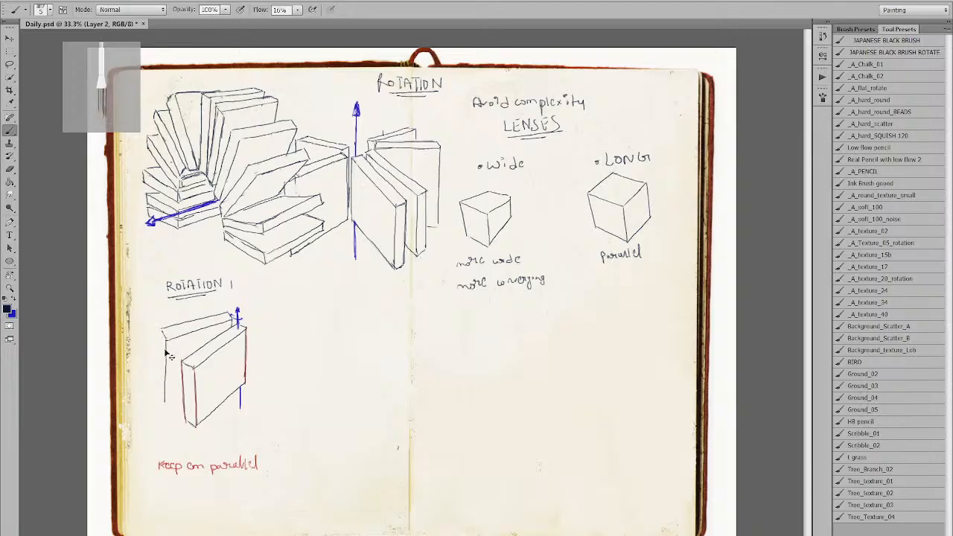
pyautogui.moveTo(162, 328); pyautogui.dragTo(162, 397)
pyautogui.hotkey('ctrl', 'z')
pyautogui.moveTo(162, 332); pyautogui.dragTo(161, 391)
pyautogui.hotkey('ctrl', 'z')
pyautogui.moveTo(160, 329); pyautogui.dragTo(161, 392)
# Step back to remove the back book's left and top strokes.
pyautogui.press('e')
pyautogui.press('b')
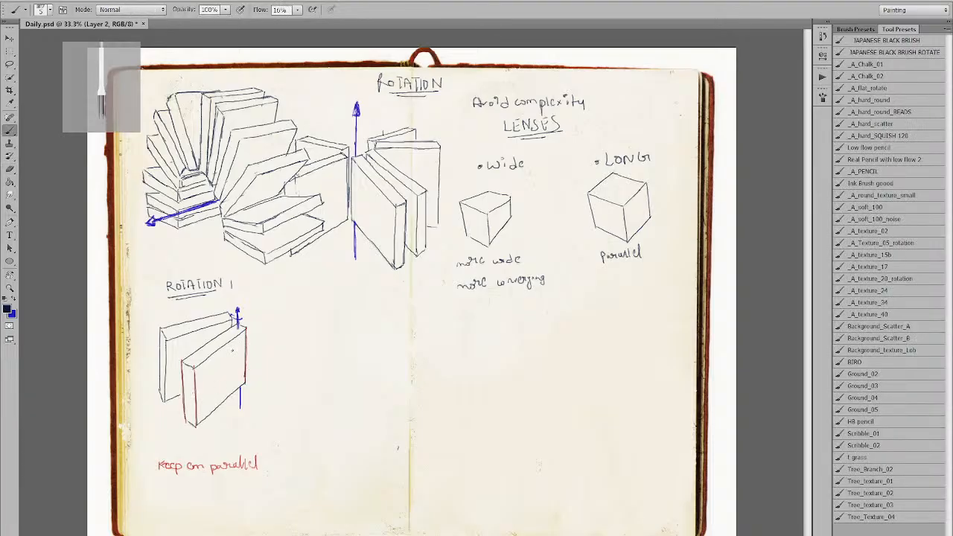
pyautogui.hotkey('ctrl', 'alt', 'z')
pyautogui.hotkey('ctrl', 'alt', 'z')
# Replace the long slanted line with a shorter one and join it to a redrawn upper edge.
pyautogui.hotkey('ctrl', 'z')
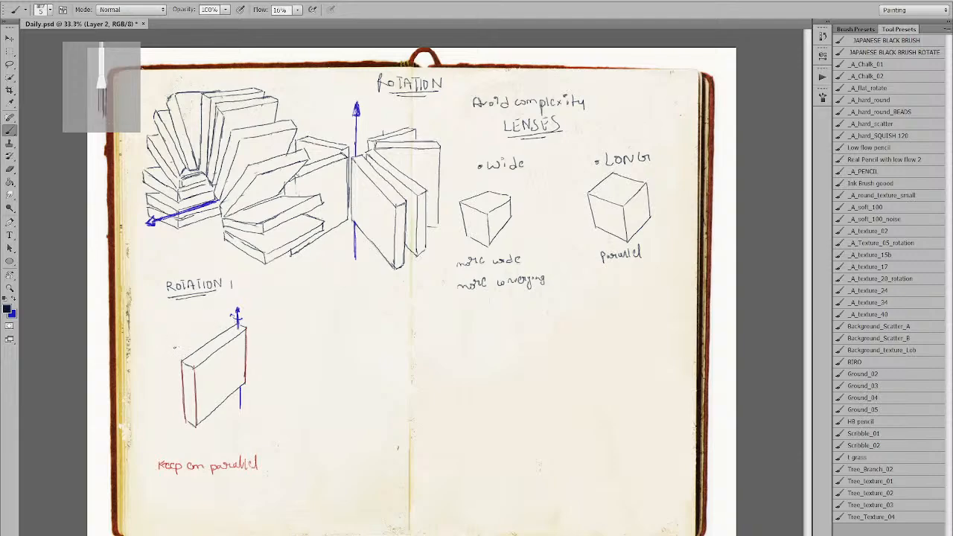
pyautogui.moveTo(173, 346); pyautogui.dragTo(237, 322)
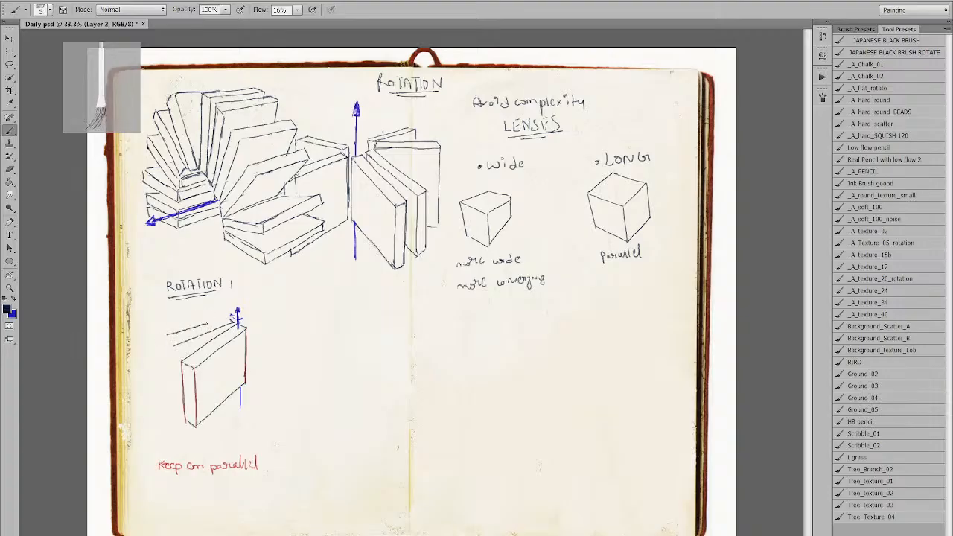
pyautogui.moveTo(170, 334); pyautogui.dragTo(213, 323)
pyautogui.hotkey('ctrl', 'z')
pyautogui.moveTo(166, 337); pyautogui.dragTo(224, 321)
pyautogui.hotkey('ctrl', 'z')
pyautogui.moveTo(170, 336); pyautogui.dragTo(227, 317)
pyautogui.moveTo(165, 338); pyautogui.dragTo(172, 335)
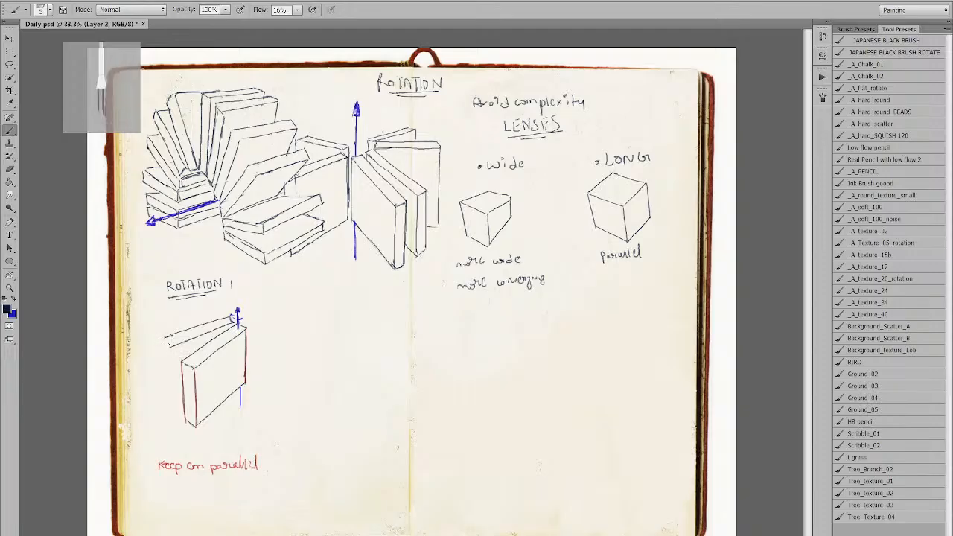
pyautogui.moveTo(165, 338); pyautogui.dragTo(171, 347)
# Draw the left edges of the small book and the rear book.
pyautogui.moveTo(168, 345)
pyautogui.mouseDown()
pyautogui.moveTo(174, 400)
pyautogui.moveTo(184, 392)
pyautogui.mouseUp()
pyautogui.hotkey('ctrl', 'z')
pyautogui.moveTo(168, 345); pyautogui.dragTo(171, 406)
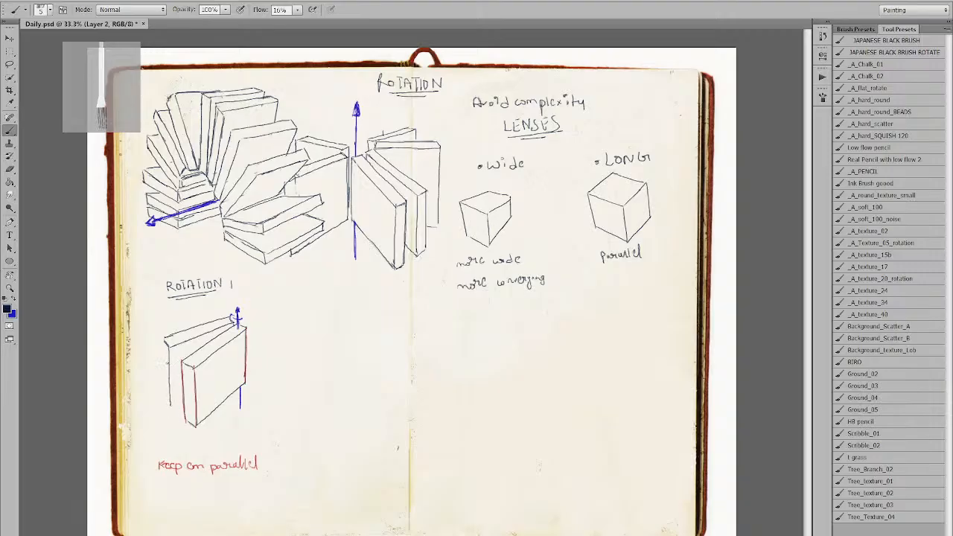
pyautogui.moveTo(163, 339); pyautogui.dragTo(164, 393)
pyautogui.hotkey('ctrl', 'z')
pyautogui.moveTo(163, 337); pyautogui.dragTo(165, 402)
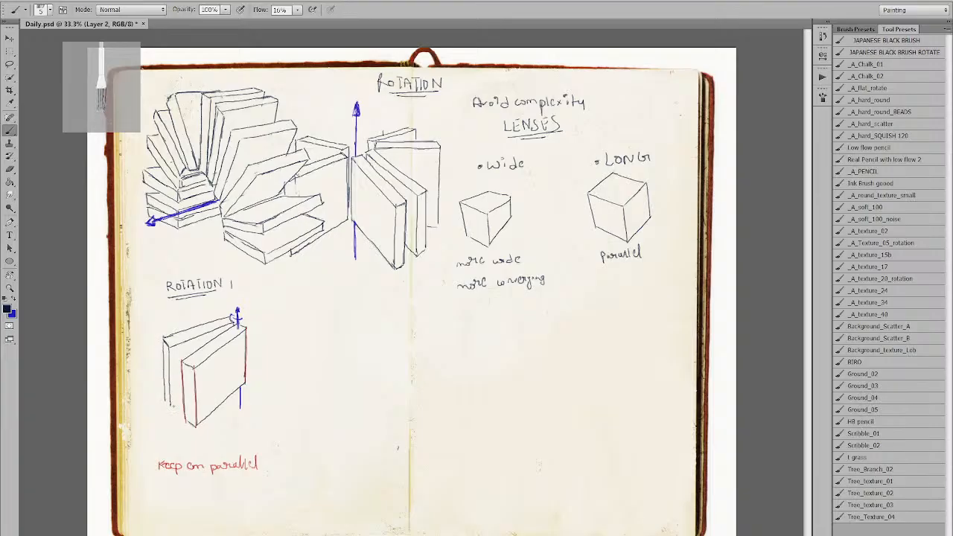
pyautogui.hotkey('ctrl', 'z')
pyautogui.moveTo(161, 337)
pyautogui.mouseDown()
pyautogui.moveTo(163, 393)
pyautogui.moveTo(181, 400)
pyautogui.moveTo(171, 405)
pyautogui.mouseUp()
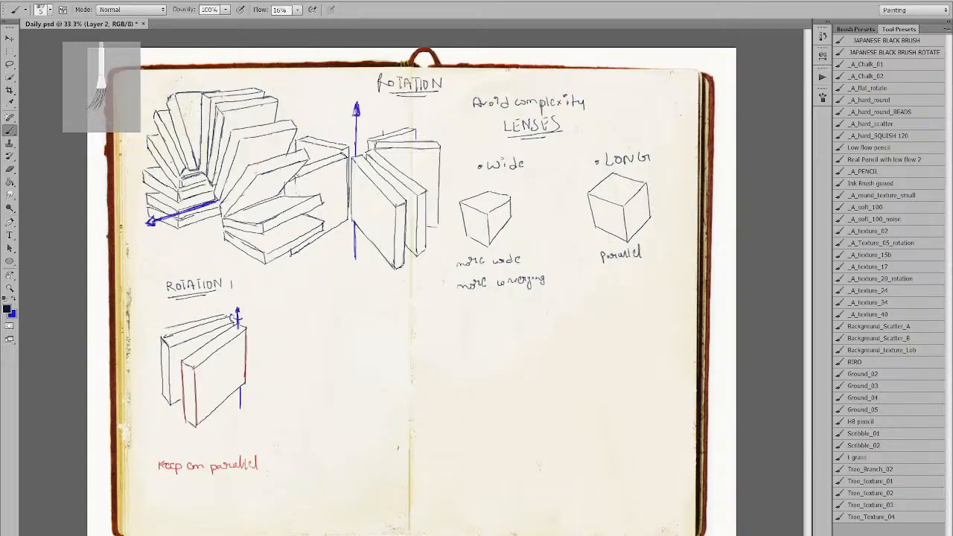
# Add another fanned book with two top edges and attempt its left edge.
pyautogui.moveTo(162, 330); pyautogui.dragTo(224, 318)
pyautogui.moveTo(160, 316); pyautogui.dragTo(228, 307)
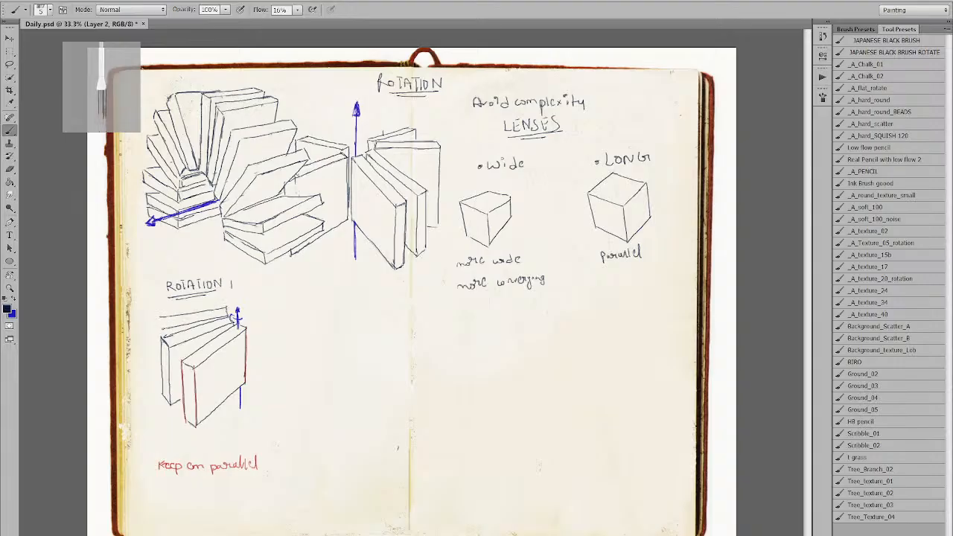
pyautogui.moveTo(159, 318); pyautogui.dragTo(160, 360)
pyautogui.hotkey('ctrl', 'z')
pyautogui.moveTo(159, 320); pyautogui.dragTo(160, 386)
pyautogui.hotkey('ctrl', 'z')
pyautogui.hotkey('ctrl', 'z')
pyautogui.moveTo(160, 321); pyautogui.dragTo(160, 373)
pyautogui.hotkey('ctrl', 'z')
pyautogui.moveTo(159, 320)
pyautogui.mouseDown()
pyautogui.moveTo(158, 388)
pyautogui.moveTo(160, 315)
pyautogui.moveTo(181, 314)
pyautogui.mouseUp()
pyautogui.hotkey('ctrl', 'z')
# Tidy the back book's corner and redraw its top edge.
pyautogui.press('e')
pyautogui.press('b')
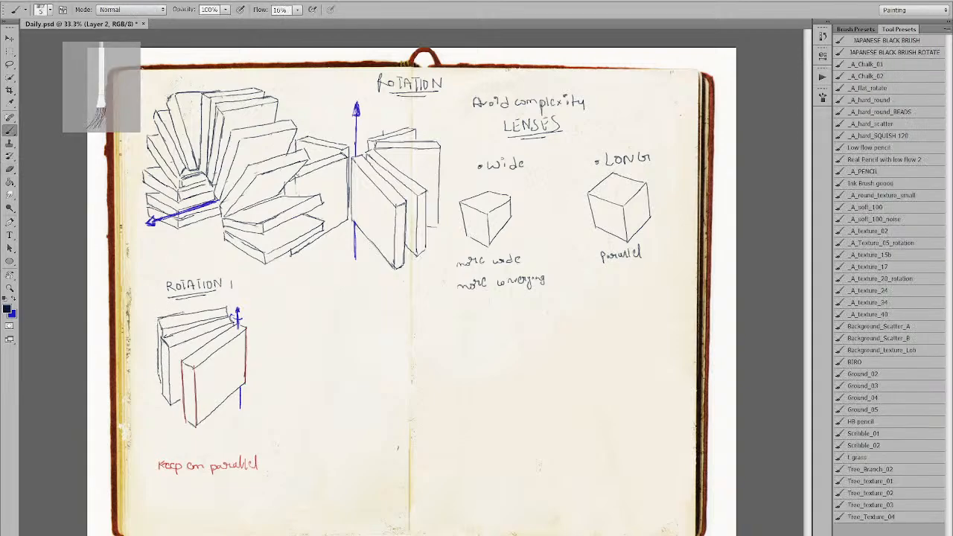
pyautogui.press('e')
pyautogui.press('b')
pyautogui.press('e')
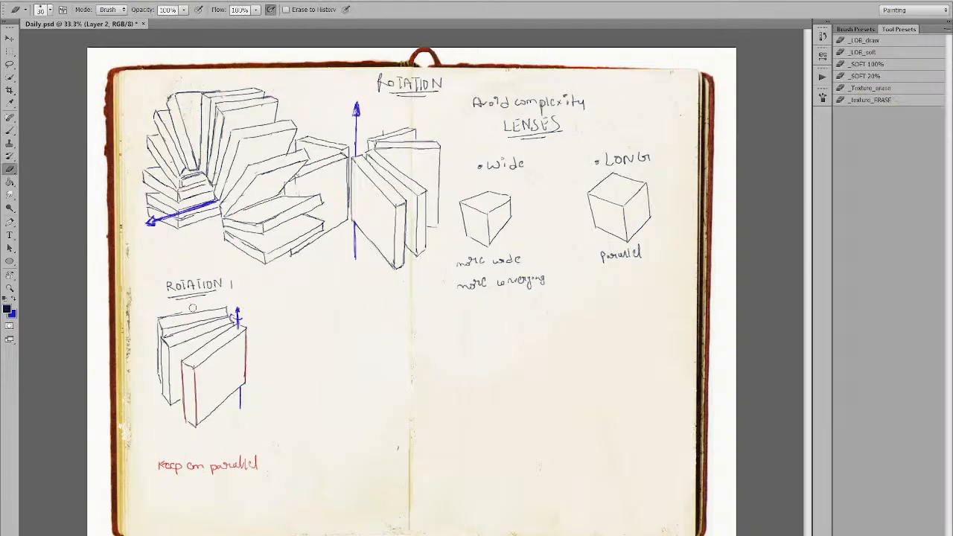
pyautogui.press('b')
pyautogui.moveTo(157, 315); pyautogui.dragTo(213, 310)
pyautogui.hotkey('ctrl', 'z')
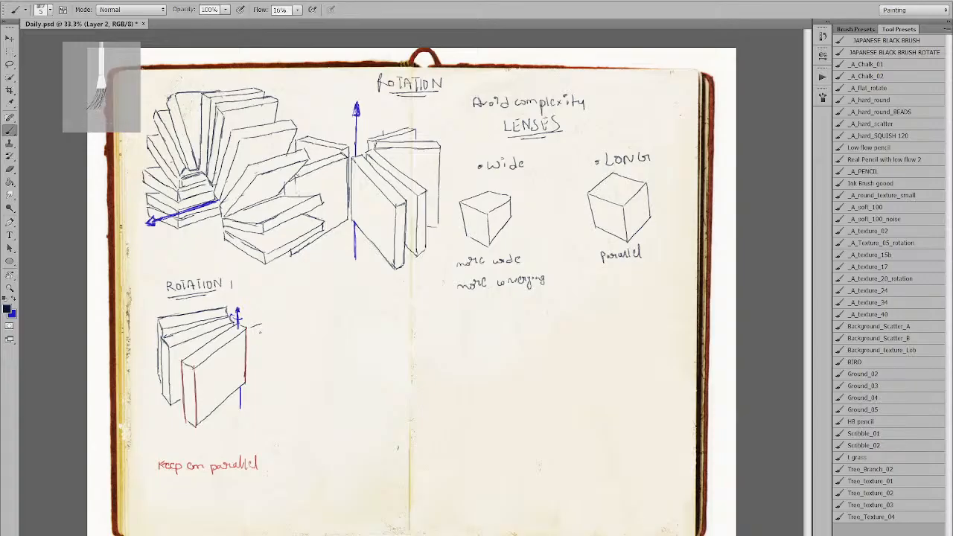
# Draw the new book's vertical edge right of the axis and test steeper slanted edges.
pyautogui.moveTo(251, 332); pyautogui.dragTo(250, 383)
pyautogui.moveTo(254, 332); pyautogui.dragTo(285, 372)
pyautogui.hotkey('ctrl', 'z')
pyautogui.moveTo(251, 330); pyautogui.dragTo(274, 377)
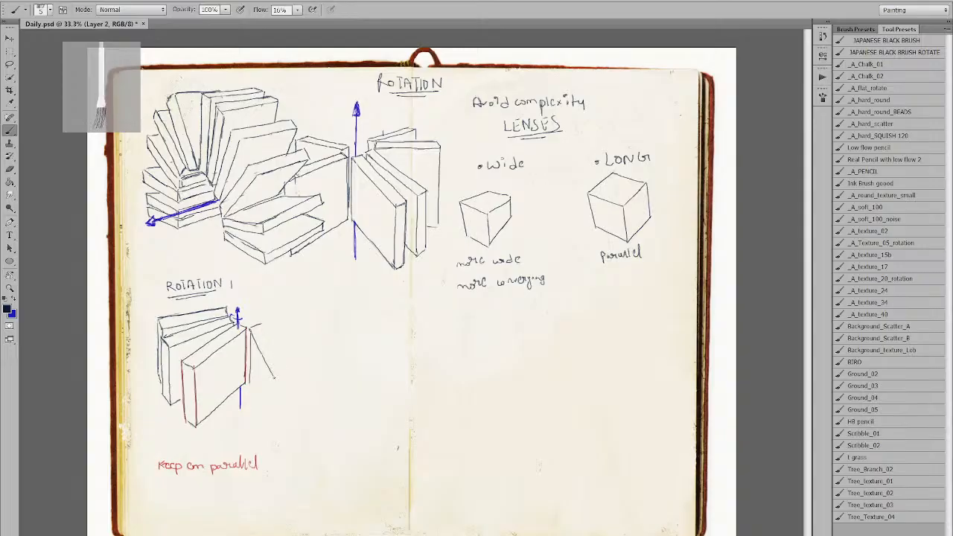
pyautogui.hotkey('ctrl', 'z')
pyautogui.moveTo(253, 328); pyautogui.dragTo(265, 371)
pyautogui.hotkey('ctrl', 'z')
pyautogui.press('e')
pyautogui.press('b')
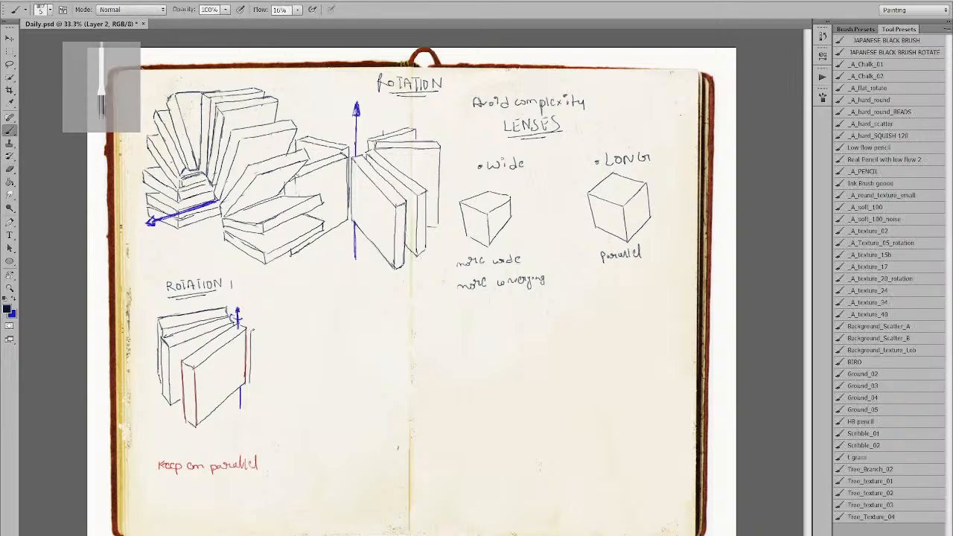
# Sketch and retry the new book's diagonal edges, then undo them all.
pyautogui.moveTo(254, 327); pyautogui.dragTo(299, 379)
pyautogui.hotkey('ctrl', 'z')
pyautogui.moveTo(250, 331); pyautogui.dragTo(277, 390)
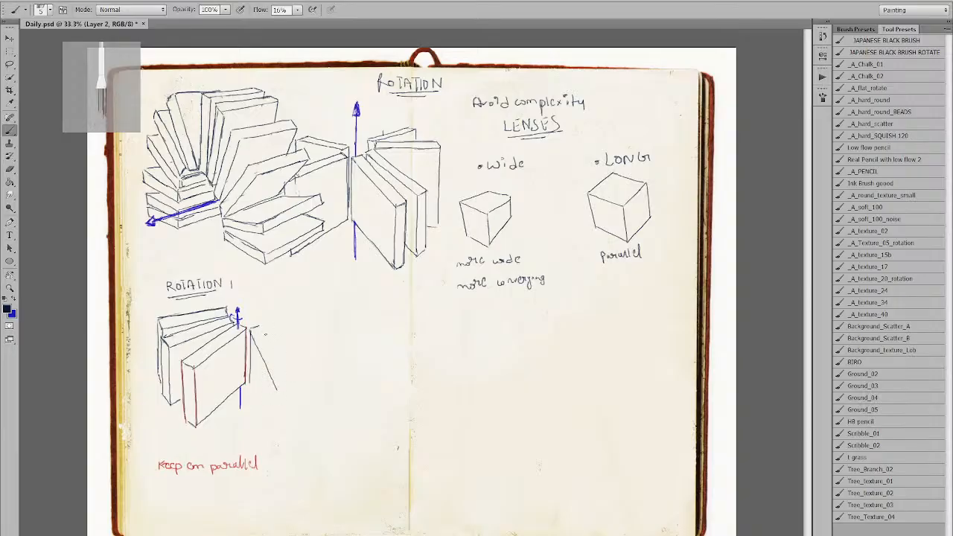
pyautogui.moveTo(259, 327); pyautogui.dragTo(289, 380)
pyautogui.hotkey('ctrl', 'z')
pyautogui.moveTo(258, 327); pyautogui.dragTo(285, 388)
pyautogui.hotkey('ctrl', 'z')
pyautogui.moveTo(257, 327); pyautogui.dragTo(296, 360)
pyautogui.moveTo(252, 332); pyautogui.dragTo(282, 370)
pyautogui.hotkey('ctrl', 'z')
pyautogui.moveTo(252, 329); pyautogui.dragTo(298, 370)
pyautogui.hotkey('ctrl', 'alt', 'z')
pyautogui.hotkey('ctrl', 'alt', 'z')
# Draw the book's lower slanted edge and its front vertical edge.
pyautogui.moveTo(250, 327)
pyautogui.mouseDown()
pyautogui.moveTo(265, 387)
pyautogui.moveTo(264, 430)
pyautogui.mouseUp()
pyautogui.hotkey('ctrl', 'z')
pyautogui.moveTo(249, 382); pyautogui.dragTo(262, 429)
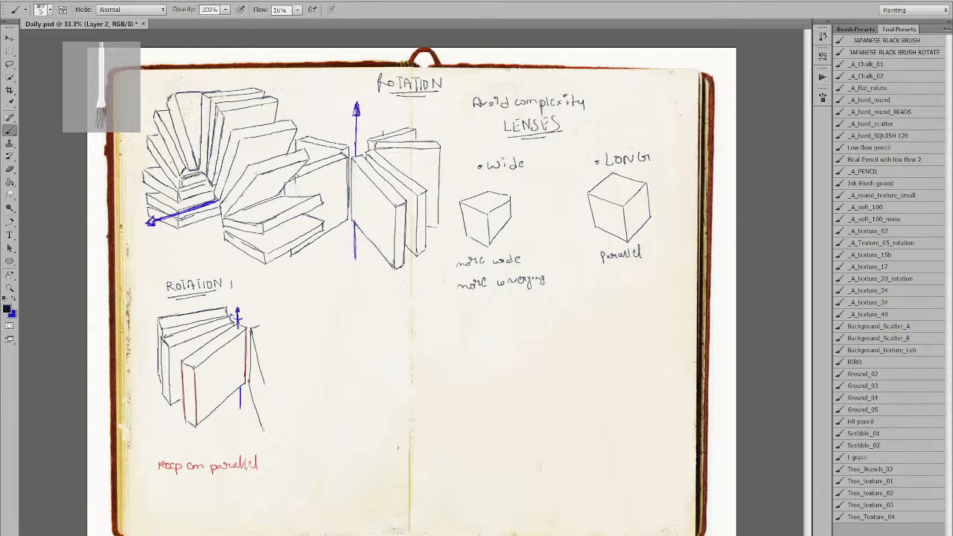
pyautogui.moveTo(265, 385); pyautogui.dragTo(263, 430)
pyautogui.hotkey('ctrl', 'z')
pyautogui.hotkey('ctrl', 'z')
pyautogui.hotkey('ctrl', 'z')
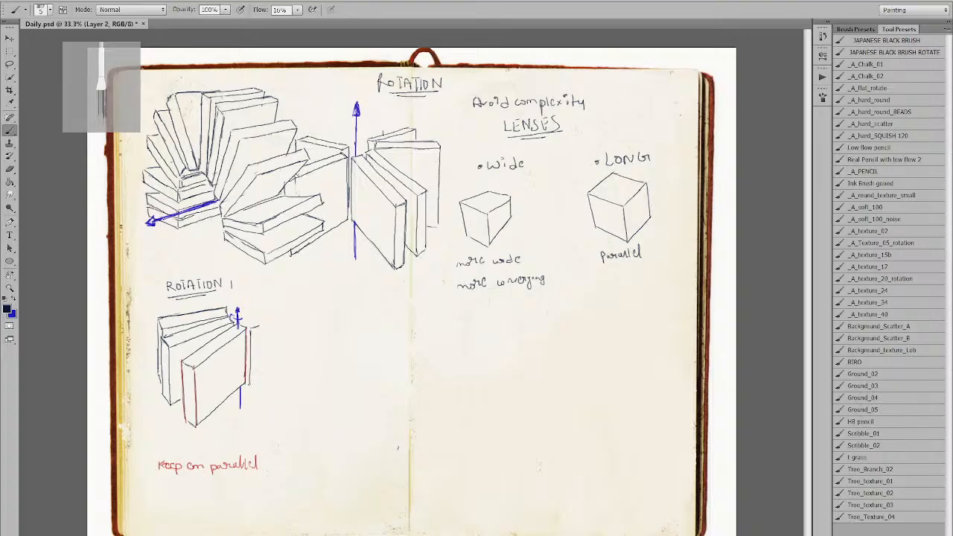
pyautogui.moveTo(249, 382); pyautogui.dragTo(261, 435)
pyautogui.hotkey('ctrl', 'z')
pyautogui.moveTo(249, 382); pyautogui.dragTo(260, 434)
pyautogui.moveTo(261, 373); pyautogui.dragTo(260, 433)
pyautogui.hotkey('ctrl', 'z')
pyautogui.moveTo(260, 366); pyautogui.dragTo(259, 433)
# Redraw the book's top slanted edge from the top corner until it fits.
pyautogui.moveTo(252, 330); pyautogui.dragTo(260, 372)
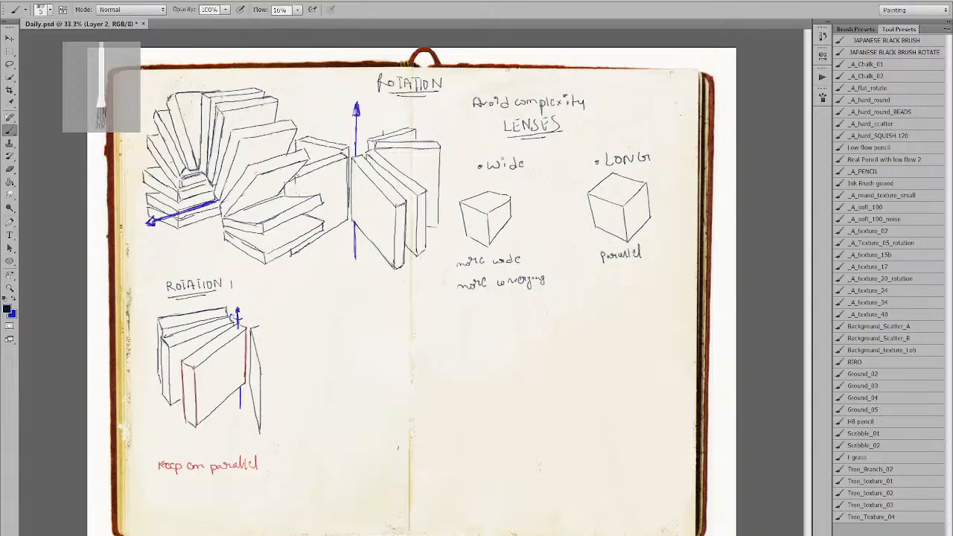
pyautogui.hotkey('ctrl', 'z')
pyautogui.moveTo(252, 329); pyautogui.dragTo(259, 379)
pyautogui.hotkey('ctrl', 'z')
pyautogui.moveTo(251, 329); pyautogui.dragTo(261, 373)
pyautogui.hotkey('ctrl', 'z')
pyautogui.moveTo(250, 328); pyautogui.dragTo(260, 325)
pyautogui.hotkey('ctrl', 'z')
pyautogui.moveTo(257, 326); pyautogui.dragTo(274, 372)
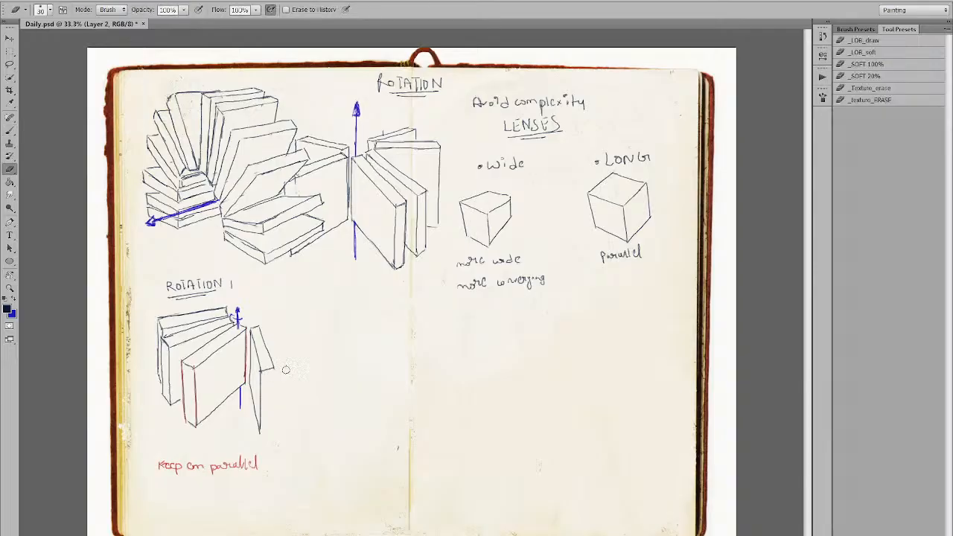
# Close the new book with its right vertical edge.
pyautogui.moveTo(274, 367); pyautogui.dragTo(271, 430)
pyautogui.hotkey('ctrl', 'z')
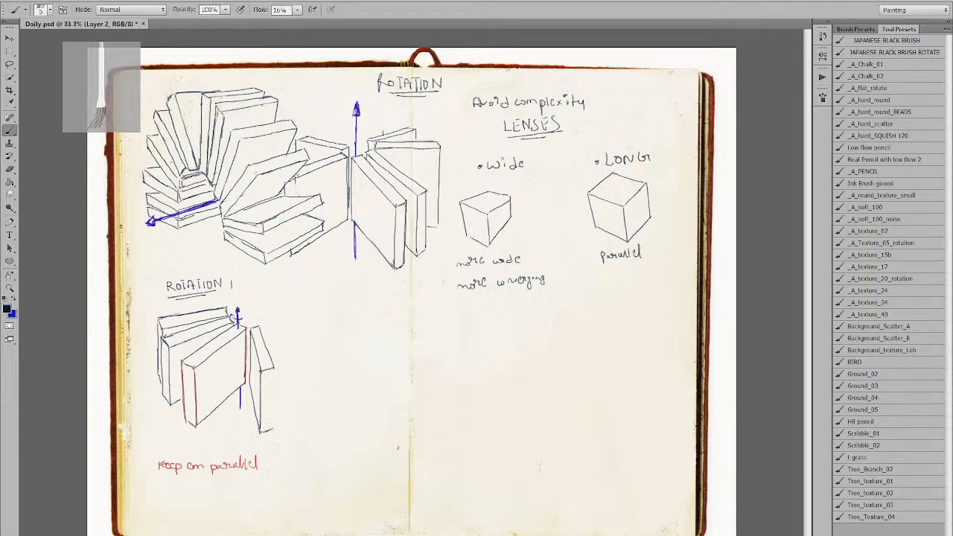
pyautogui.moveTo(273, 368); pyautogui.dragTo(275, 427)
pyautogui.hotkey('ctrl', 'z')
pyautogui.moveTo(273, 368); pyautogui.dragTo(272, 428)
pyautogui.press('x')
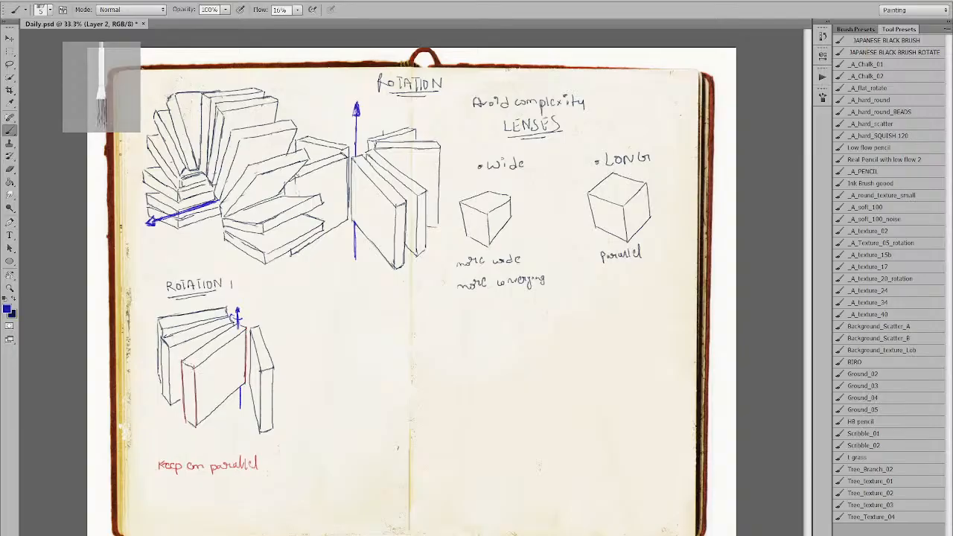
# Try a blue mark near the book corner, then undo it and return to dark.
pyautogui.moveTo(188, 364); pyautogui.dragTo(272, 370)
pyautogui.hotkey('ctrl', 'z')
pyautogui.press('x')
pyautogui.press('x')
pyautogui.press('x')
# Brush the next book's top edge and right vertical edge, retrying strokes.
pyautogui.moveTo(262, 323); pyautogui.dragTo(315, 318)
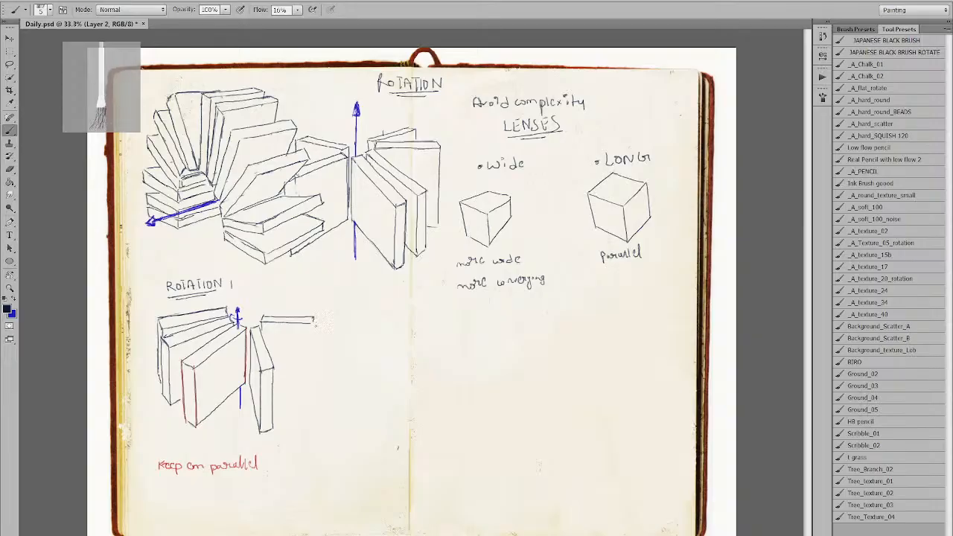
pyautogui.hotkey('ctrl', 'z')
pyautogui.moveTo(267, 367)
pyautogui.mouseDown()
pyautogui.moveTo(313, 347)
pyautogui.moveTo(323, 323)
pyautogui.mouseUp()
pyautogui.hotkey('ctrl', 'z')
pyautogui.moveTo(262, 316); pyautogui.dragTo(325, 315)
pyautogui.hotkey('ctrl', 'z')
pyautogui.hotkey('ctrl', 'z')
pyautogui.hotkey('ctrl', 'z')
pyautogui.moveTo(263, 315)
pyautogui.mouseDown()
pyautogui.moveTo(323, 315)
pyautogui.moveTo(323, 379)
pyautogui.mouseUp()
pyautogui.hotkey('ctrl', 'z')
pyautogui.moveTo(324, 317); pyautogui.dragTo(325, 379)
pyautogui.hotkey('ctrl', 'z')
pyautogui.moveTo(322, 332)
pyautogui.mouseDown()
pyautogui.moveTo(324, 388)
pyautogui.moveTo(312, 389)
pyautogui.mouseUp()
pyautogui.hotkey('ctrl', 'z')
pyautogui.hotkey('ctrl', 'z')
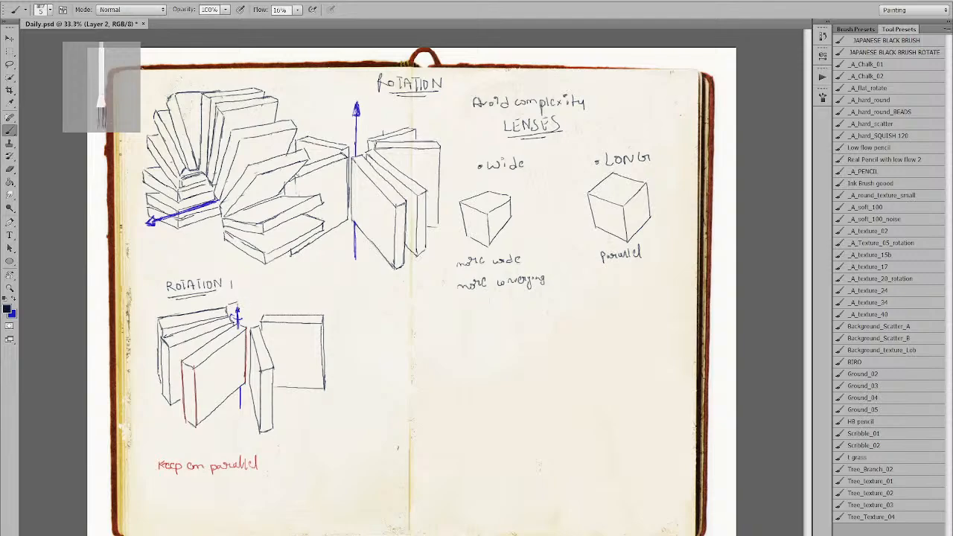
# Draw the leaning back book's top edge behind the Rotation 1 stack.
pyautogui.moveTo(228, 304)
pyautogui.mouseDown()
pyautogui.moveTo(201, 293)
pyautogui.moveTo(238, 301)
pyautogui.mouseUp()
pyautogui.hotkey('ctrl', 'z')
pyautogui.hotkey('ctrl', 'alt', 'z')
pyautogui.hotkey('ctrl', 'alt', 'z')
pyautogui.moveTo(169, 301); pyautogui.dragTo(236, 303)
pyautogui.hotkey('ctrl', 'z')
pyautogui.hotkey('ctrl', 'z')
pyautogui.moveTo(166, 299); pyautogui.dragTo(166, 311)
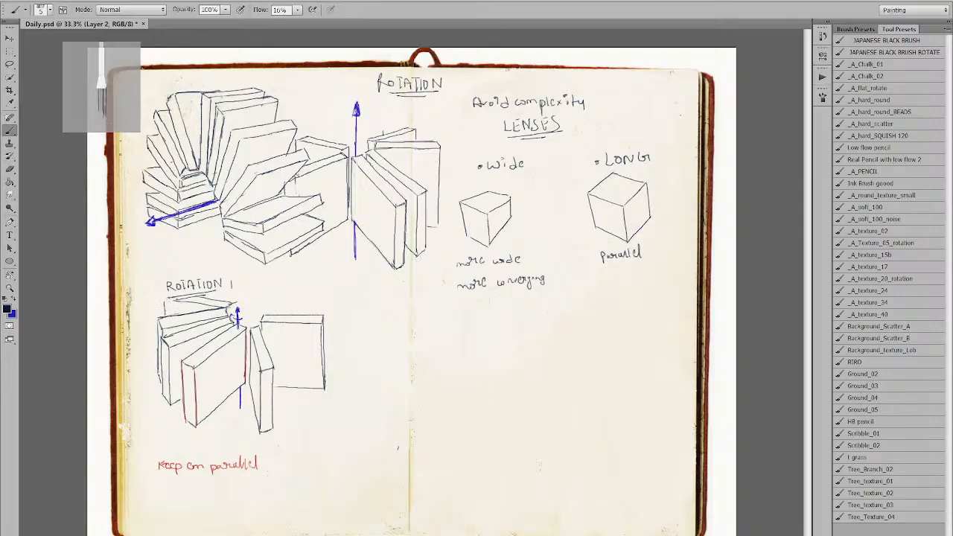
pyautogui.moveTo(163, 298)
pyautogui.mouseDown()
pyautogui.moveTo(220, 292)
pyautogui.moveTo(210, 299)
pyautogui.mouseUp()
# Erase the excess line under the right book and retry its corner stroke.
pyautogui.press('e')
pyautogui.press('b')
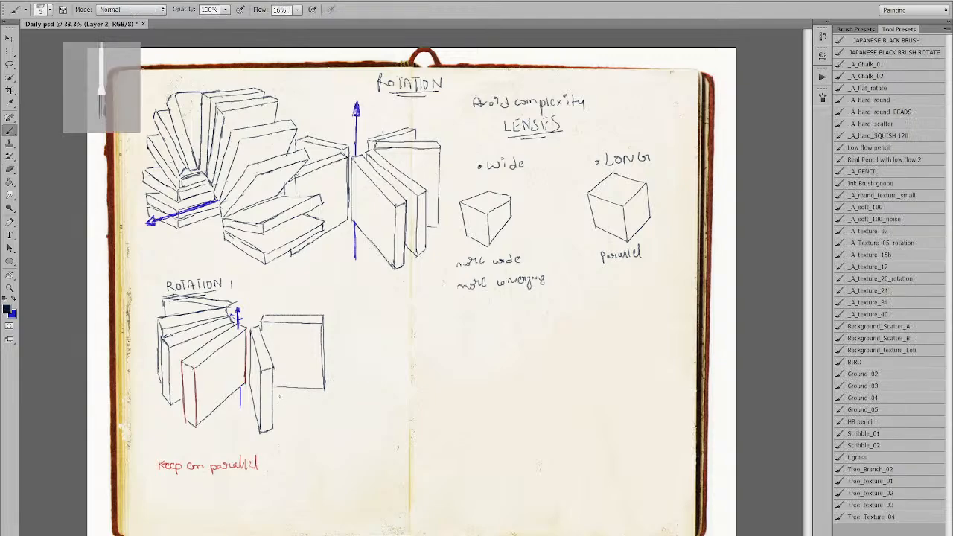
pyautogui.moveTo(274, 386); pyautogui.dragTo(322, 386)
pyautogui.hotkey('ctrl', 'z')
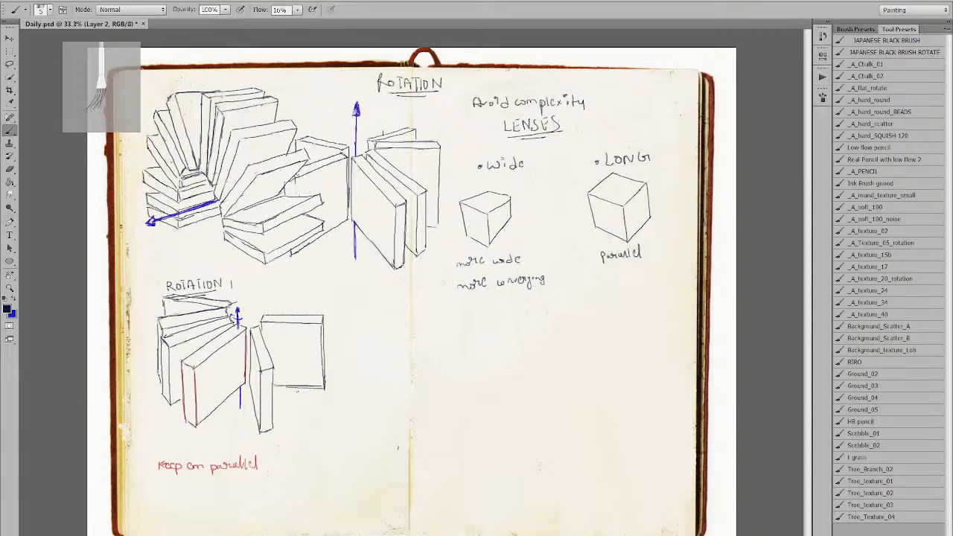
pyautogui.press('e')
pyautogui.moveTo(328, 390); pyautogui.dragTo(289, 389)
pyautogui.press('b')
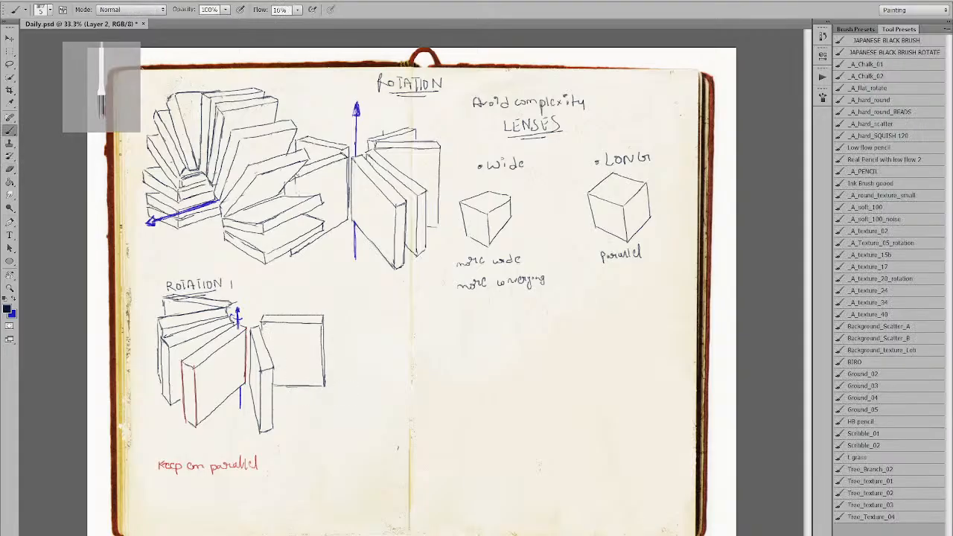
pyautogui.moveTo(265, 313)
pyautogui.mouseDown()
pyautogui.moveTo(256, 305)
pyautogui.moveTo(314, 301)
pyautogui.mouseUp()
pyautogui.hotkey('ctrl', 'z')
pyautogui.hotkey('ctrl', 'z')
pyautogui.hotkey('ctrl', 'z')
# Sketch top and side edges of new books behind and right of the blue axis top.
pyautogui.moveTo(264, 315); pyautogui.dragTo(315, 301)
pyautogui.hotkey('ctrl', 'z')
pyautogui.moveTo(260, 311)
pyautogui.mouseDown()
pyautogui.moveTo(310, 296)
pyautogui.moveTo(314, 316)
pyautogui.moveTo(261, 323)
pyautogui.mouseUp()
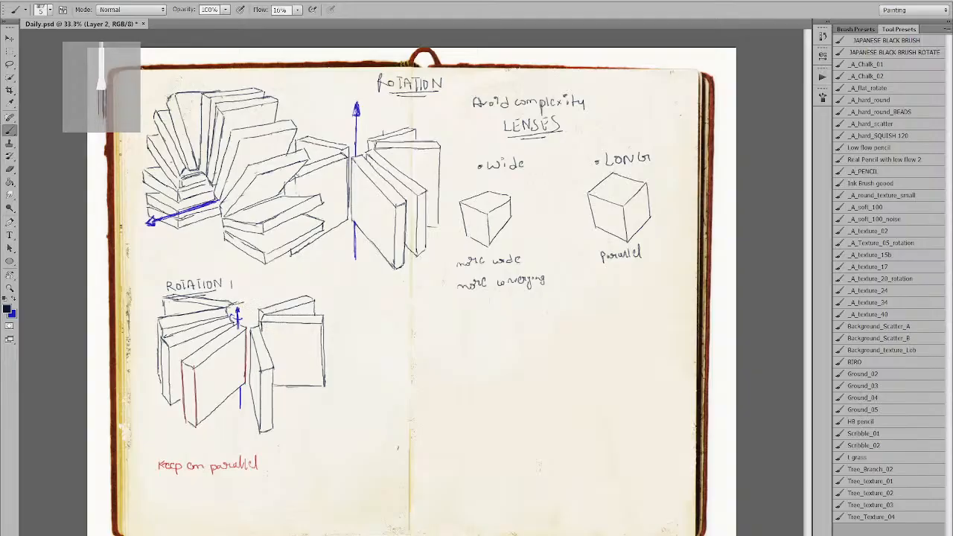
pyautogui.moveTo(228, 286)
pyautogui.mouseDown()
pyautogui.moveTo(243, 286)
pyautogui.moveTo(245, 325)
pyautogui.mouseUp()
pyautogui.moveTo(231, 282)
pyautogui.mouseDown()
pyautogui.moveTo(233, 308)
pyautogui.moveTo(242, 283)
pyautogui.mouseUp()
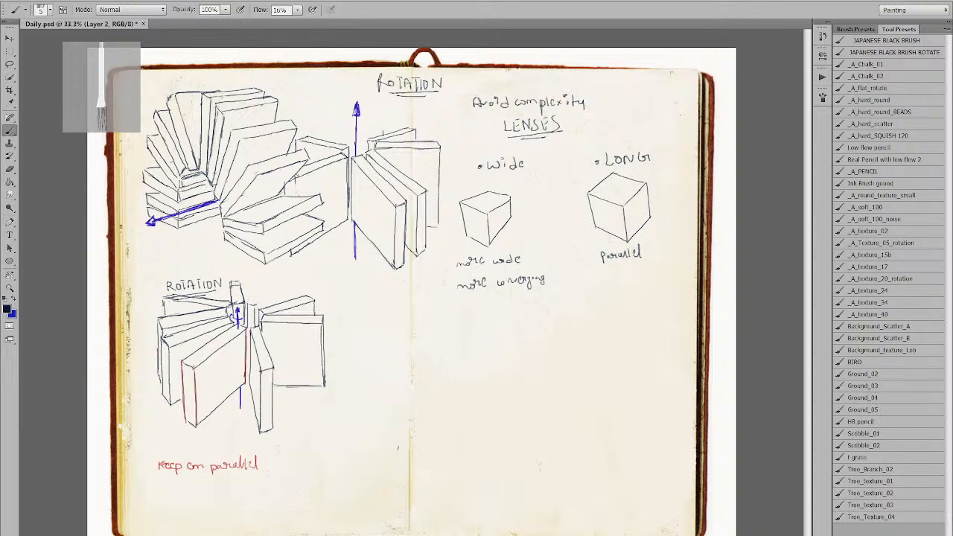
pyautogui.moveTo(257, 284); pyautogui.dragTo(273, 281)
pyautogui.moveTo(271, 289); pyautogui.dragTo(270, 305)
pyautogui.hotkey('ctrl', 'z')
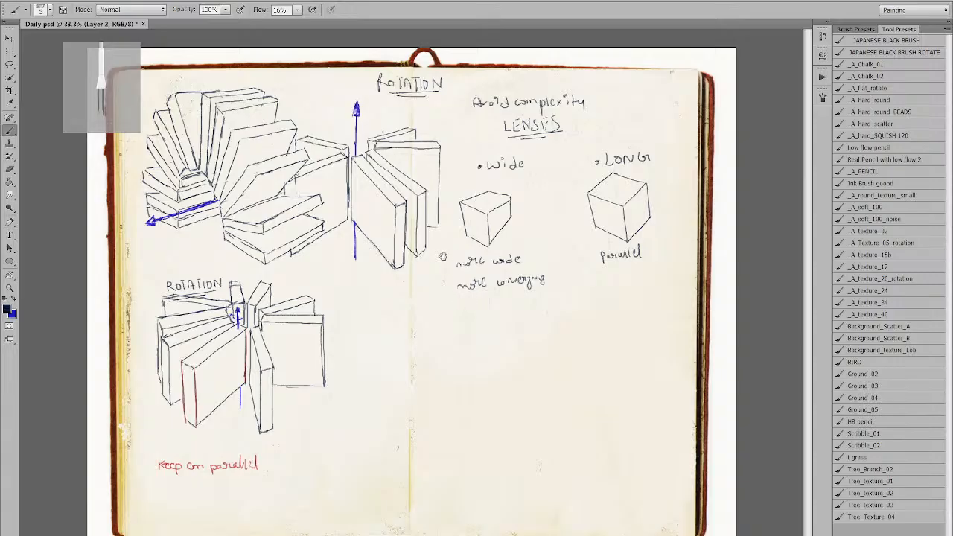
# At 50% zoom, draw a straight blue diagonal axis rising to the right on the right page.
pyautogui.keyDown('ctrl'); pyautogui.click(417, 321); pyautogui.keyUp('ctrl')
pyautogui.moveTo(417, 321); pyautogui.dragTo(372, 226)
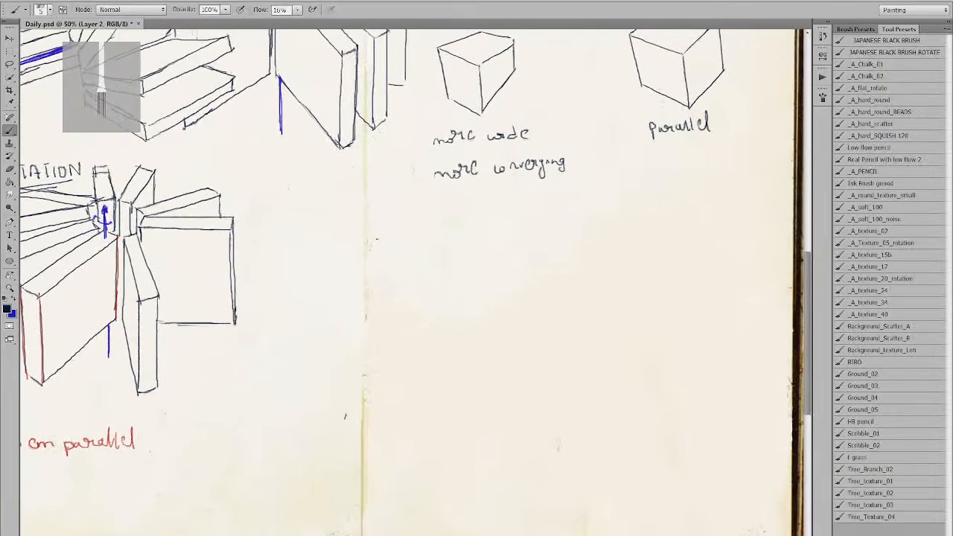
pyautogui.press('x')
pyautogui.moveTo(328, 347)
pyautogui.mouseDown()
pyautogui.moveTo(356, 319)
pyautogui.moveTo(399, 277)
pyautogui.mouseUp()
pyautogui.hotkey('ctrl', 'z')
pyautogui.hotkey('ctrl', 'z')
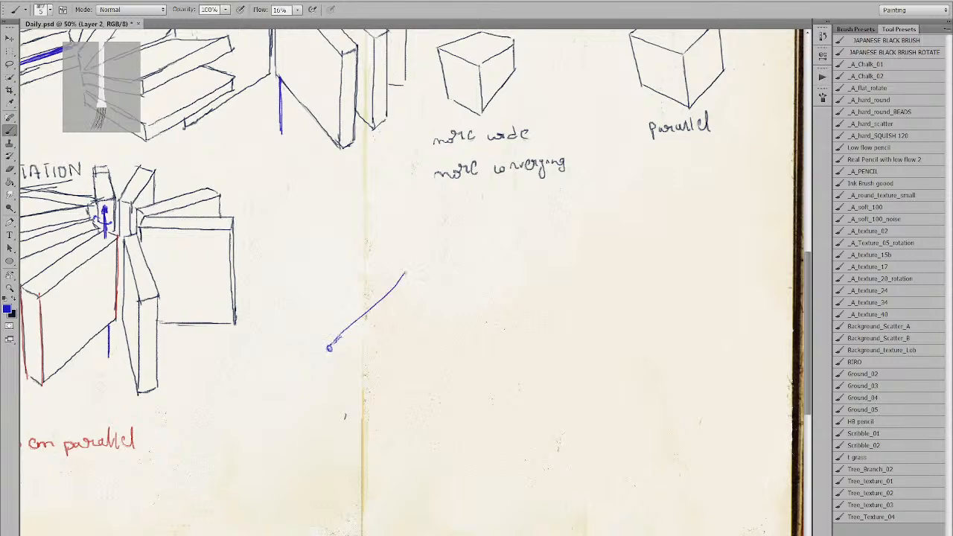
pyautogui.hotkey('ctrl', 'z')
pyautogui.moveTo(330, 347); pyautogui.dragTo(420, 262)
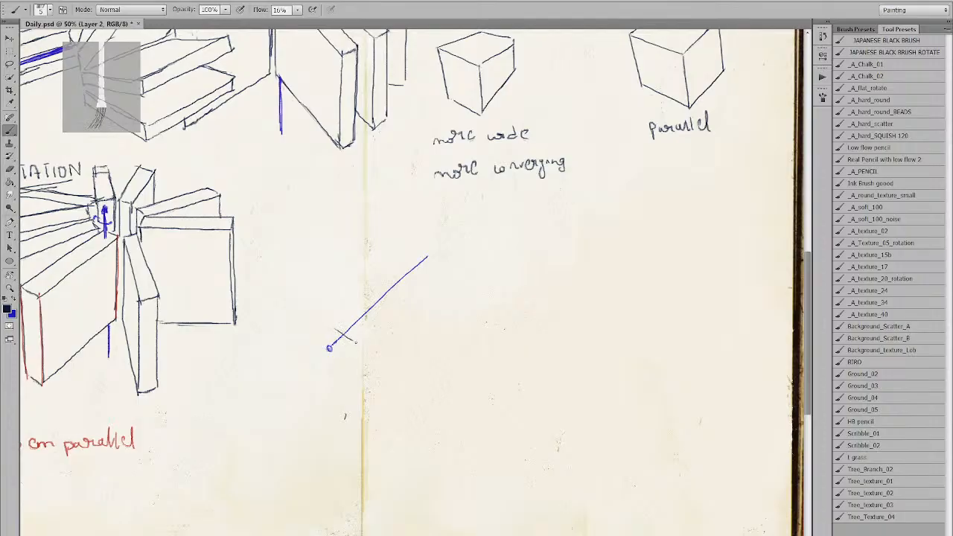
pyautogui.moveTo(415, 260); pyautogui.dragTo(431, 267)
pyautogui.hotkey('ctrl', 'z')
# Trace a dark edge parallel to the blue axis, running alongside it.
pyautogui.moveTo(354, 341)
pyautogui.mouseDown()
pyautogui.moveTo(425, 269)
pyautogui.moveTo(353, 341)
pyautogui.moveTo(426, 269)
pyautogui.mouseUp()
pyautogui.hotkey('ctrl', 'z')
pyautogui.hotkey('ctrl', 'z')
pyautogui.hotkey('ctrl', 'z')
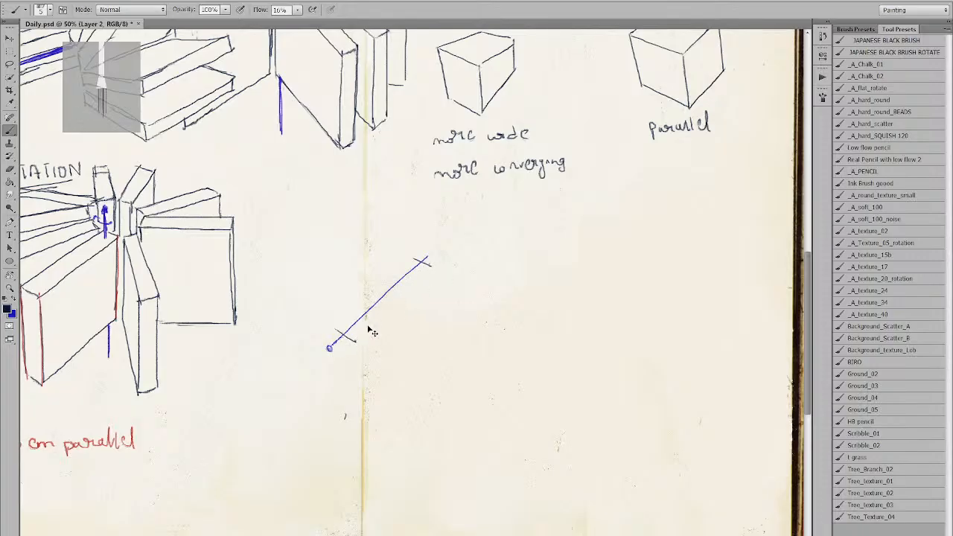
pyautogui.moveTo(351, 340); pyautogui.dragTo(425, 264)
pyautogui.hotkey('ctrl', 'z')
pyautogui.moveTo(352, 340)
pyautogui.mouseDown()
pyautogui.moveTo(421, 269)
pyautogui.moveTo(356, 335)
pyautogui.moveTo(402, 291)
pyautogui.mouseUp()
pyautogui.hotkey('ctrl', 'z')
pyautogui.hotkey('ctrl', 'z')
pyautogui.moveTo(352, 340); pyautogui.dragTo(421, 266)
pyautogui.hotkey('ctrl', 'z')
pyautogui.moveTo(351, 341); pyautogui.dragTo(411, 284)
pyautogui.hotkey('ctrl', 'z')
pyautogui.moveTo(352, 340); pyautogui.dragTo(415, 278)
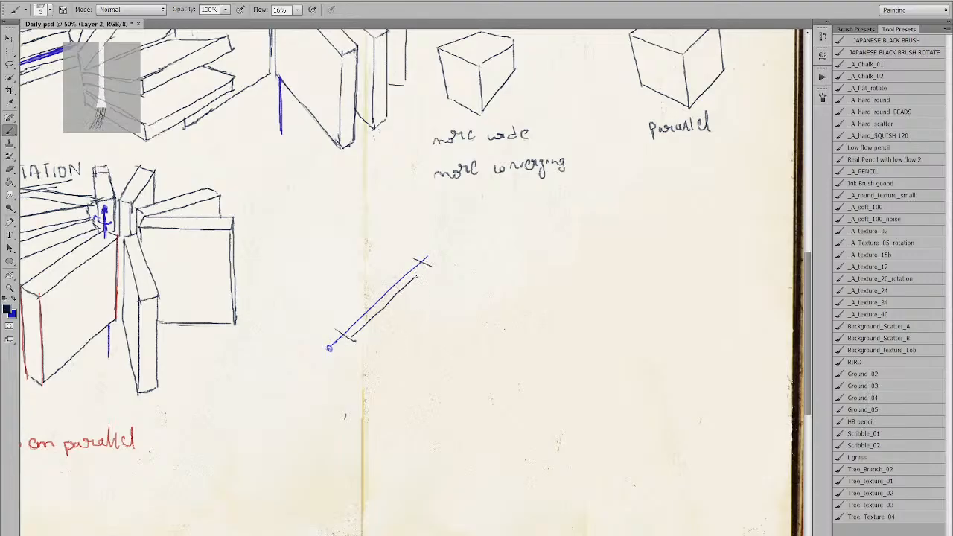
pyautogui.moveTo(339, 331); pyautogui.dragTo(399, 274)
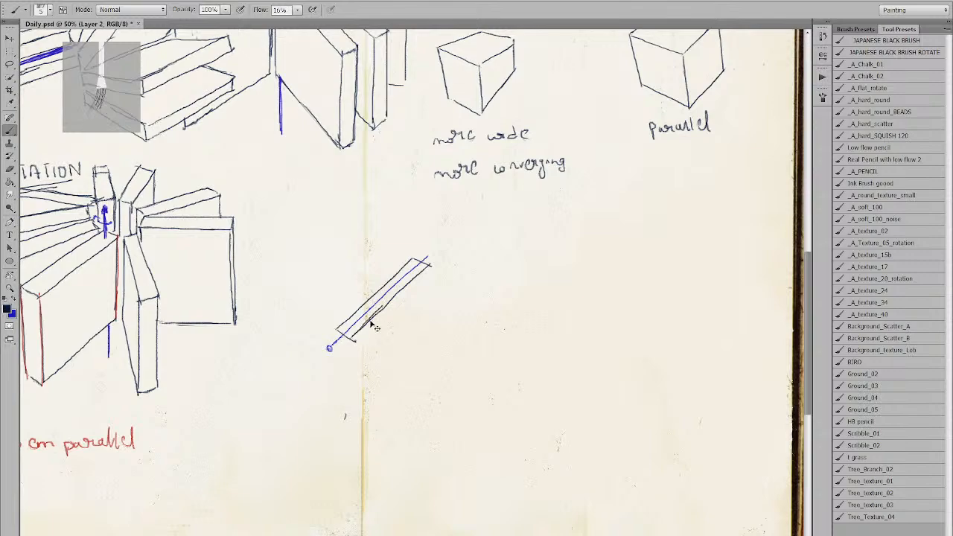
# Erase the blue guide line inside the thin book box.
pyautogui.press('e')
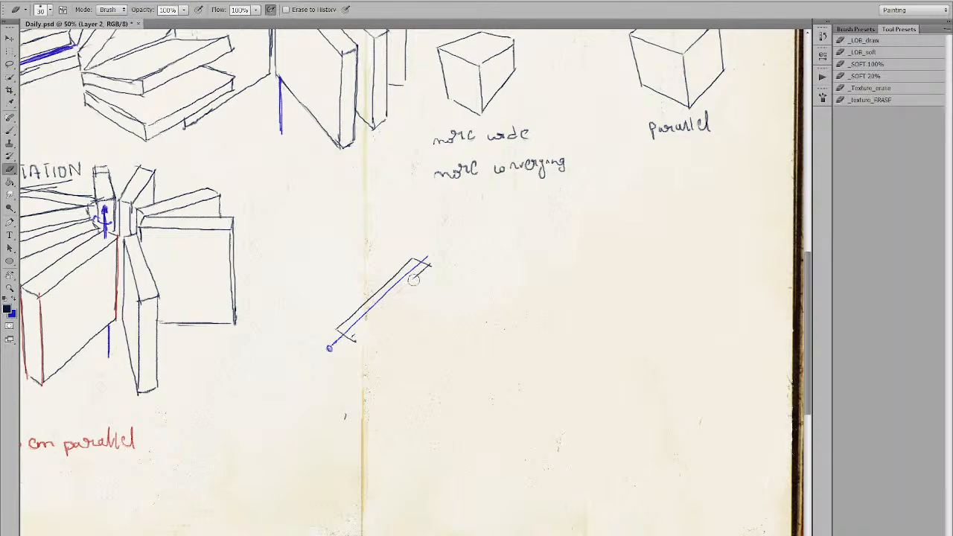
pyautogui.press('b')
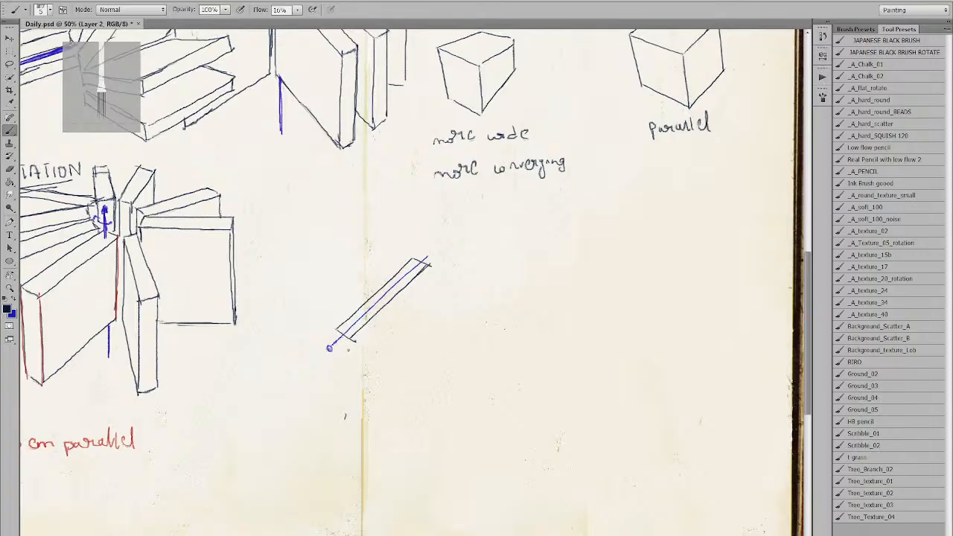
pyautogui.moveTo(350, 341); pyautogui.dragTo(347, 389)
pyautogui.hotkey('ctrl', 'z')
pyautogui.moveTo(350, 340)
pyautogui.mouseDown()
pyautogui.moveTo(345, 388)
pyautogui.moveTo(336, 356)
pyautogui.moveTo(336, 387)
pyautogui.mouseUp()
pyautogui.hotkey('ctrl', 'z')
pyautogui.press('e')
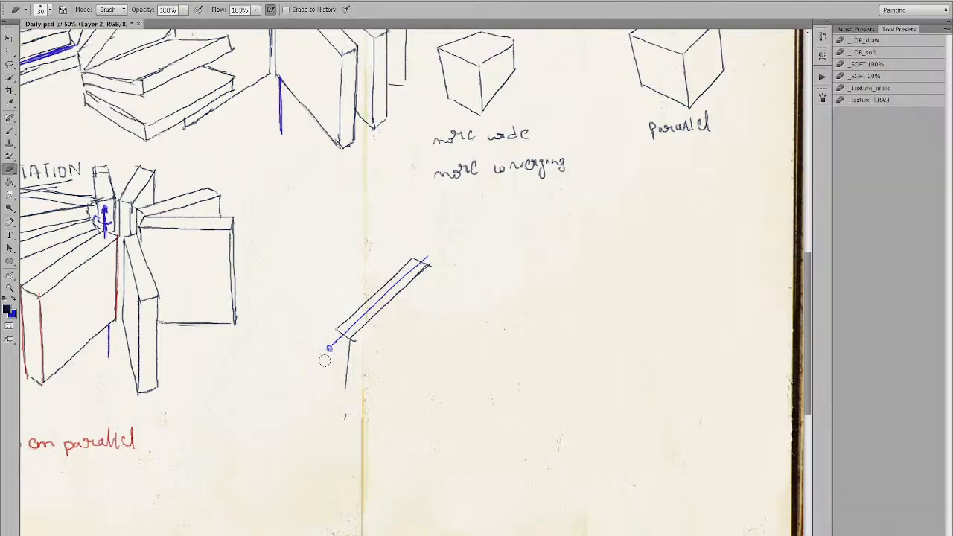
pyautogui.moveTo(338, 337); pyautogui.dragTo(437, 261)
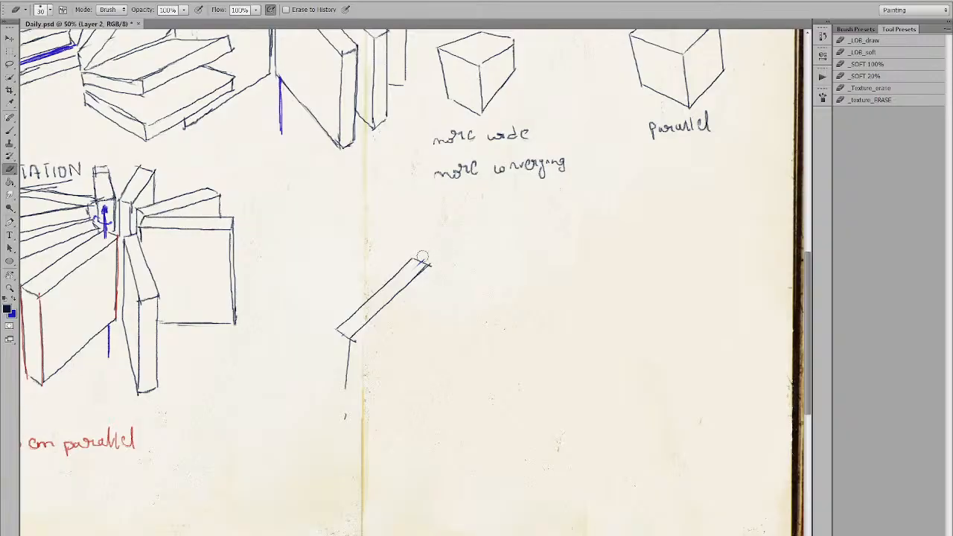
pyautogui.press('b')
# Add the box's right vertical edge and two parallel vertical sides below its lower-left corner.
pyautogui.moveTo(427, 265); pyautogui.dragTo(414, 335)
pyautogui.press('e')
pyautogui.moveTo(346, 344); pyautogui.dragTo(345, 449)
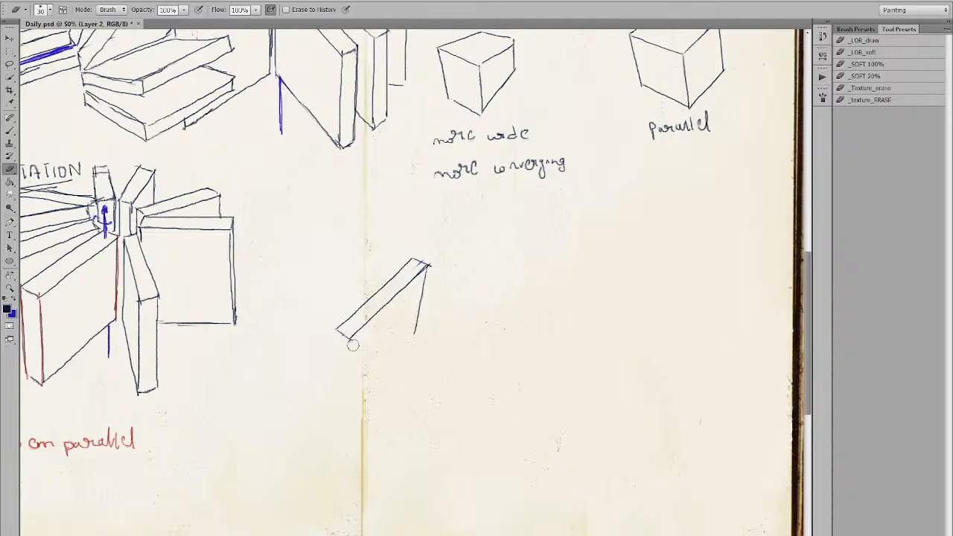
pyautogui.press('b')
pyautogui.moveTo(350, 344); pyautogui.dragTo(350, 403)
pyautogui.hotkey('ctrl', 'z')
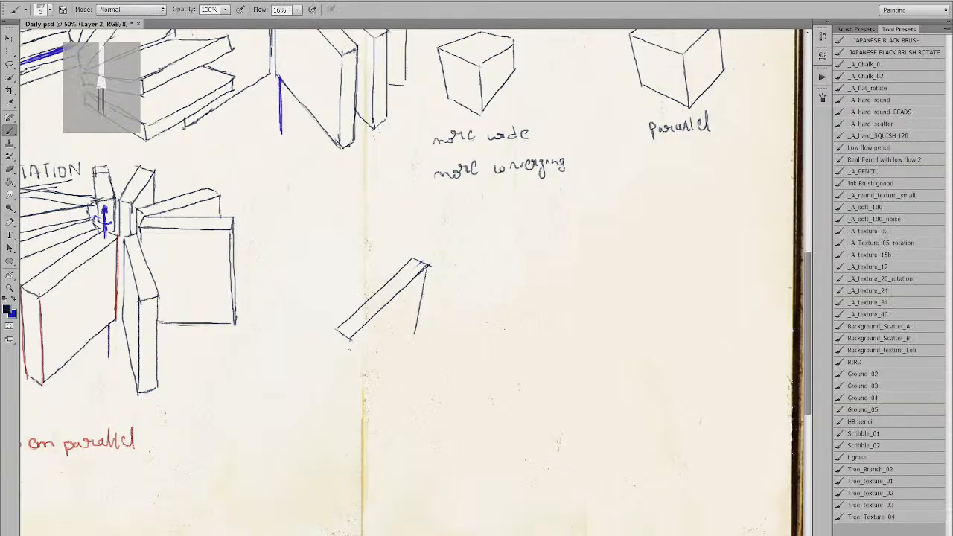
pyautogui.moveTo(350, 339); pyautogui.dragTo(351, 400)
pyautogui.hotkey('ctrl', 'z')
pyautogui.moveTo(347, 338); pyautogui.dragTo(348, 406)
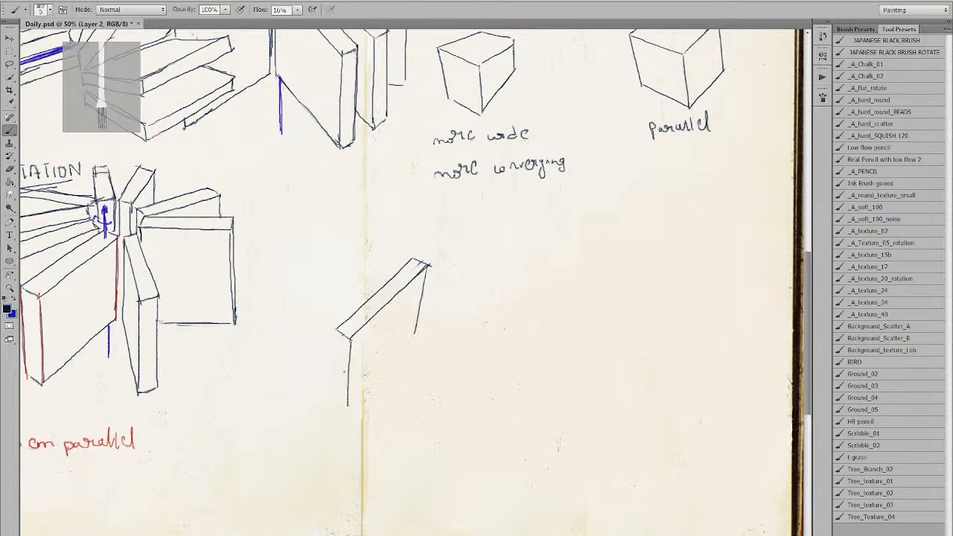
pyautogui.moveTo(335, 333)
pyautogui.mouseDown()
pyautogui.moveTo(334, 400)
pyautogui.moveTo(345, 406)
pyautogui.mouseUp()
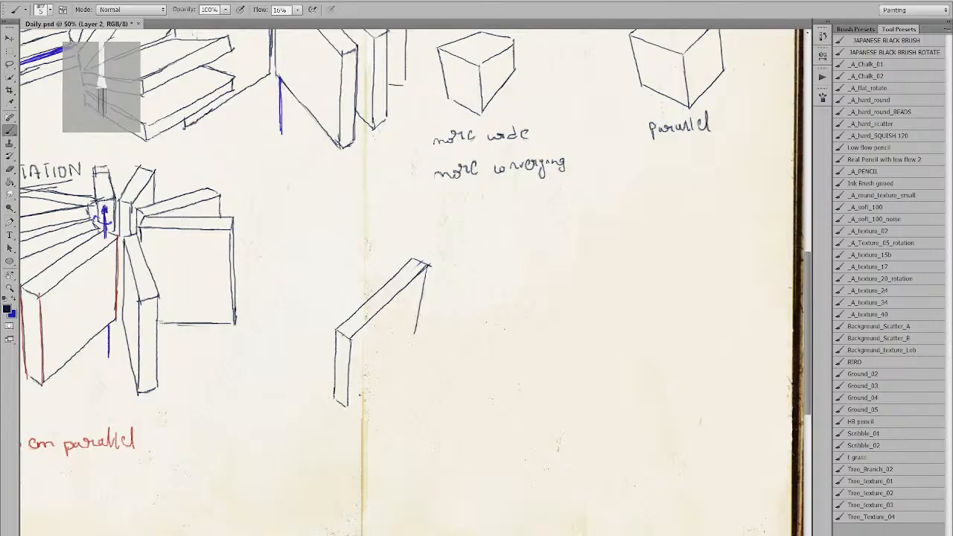
# Draw the book's diagonal bottom edge parallel to the top.
pyautogui.moveTo(346, 408); pyautogui.dragTo(408, 344)
pyautogui.hotkey('ctrl', 'z')
pyautogui.moveTo(347, 407); pyautogui.dragTo(393, 348)
pyautogui.hotkey('ctrl', 'z')
pyautogui.moveTo(347, 407); pyautogui.dragTo(408, 337)
pyautogui.hotkey('ctrl', 'z')
pyautogui.moveTo(347, 406); pyautogui.dragTo(411, 339)
pyautogui.hotkey('ctrl', 'z')
pyautogui.moveTo(347, 407); pyautogui.dragTo(410, 336)
# Add a small blue mark on the book's left edge.
pyautogui.press('x')
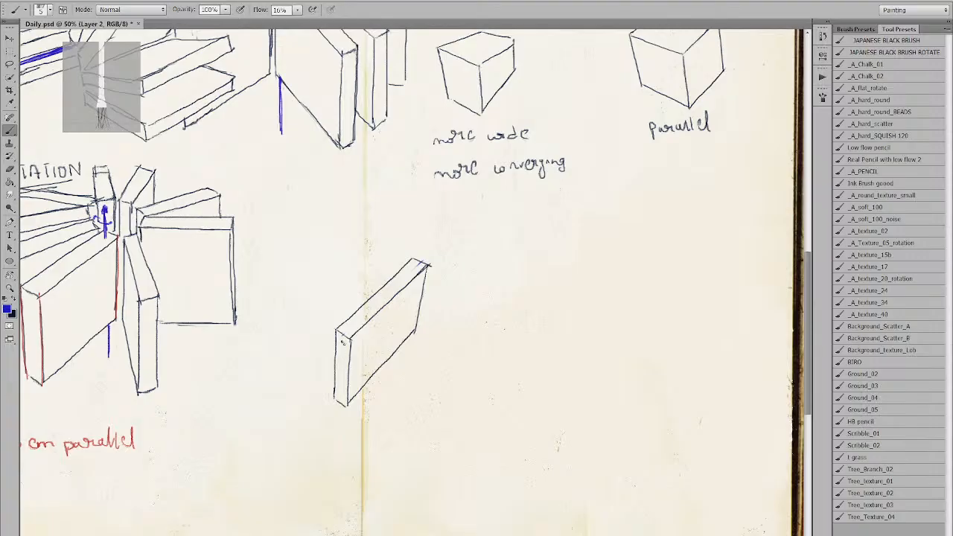
pyautogui.moveTo(337, 352); pyautogui.dragTo(343, 341)
pyautogui.moveTo(428, 262); pyautogui.dragTo(436, 246)
pyautogui.hotkey('ctrl', 'z')
pyautogui.press('e')
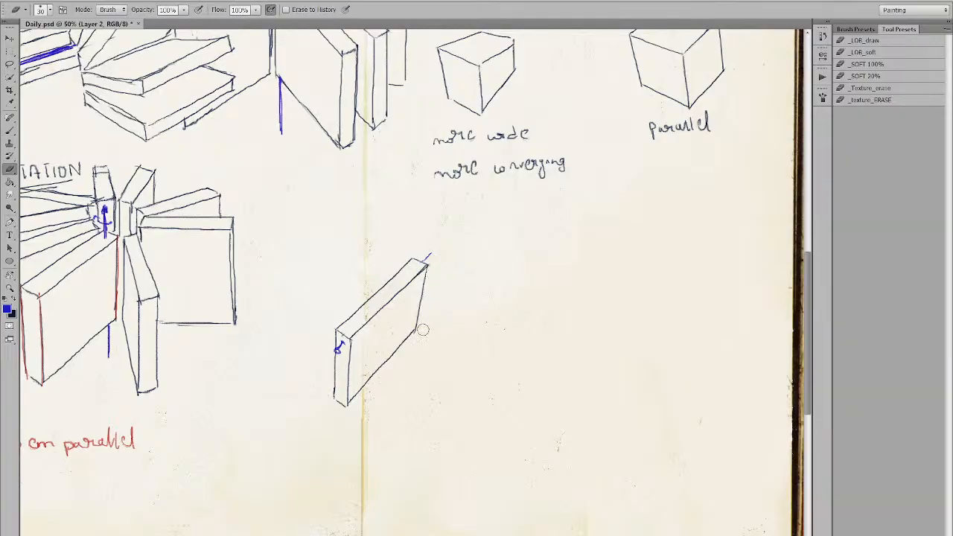
pyautogui.press('b')
# In dark navy, close the book's bottom-left edge at 50% zoom.
pyautogui.press('x')
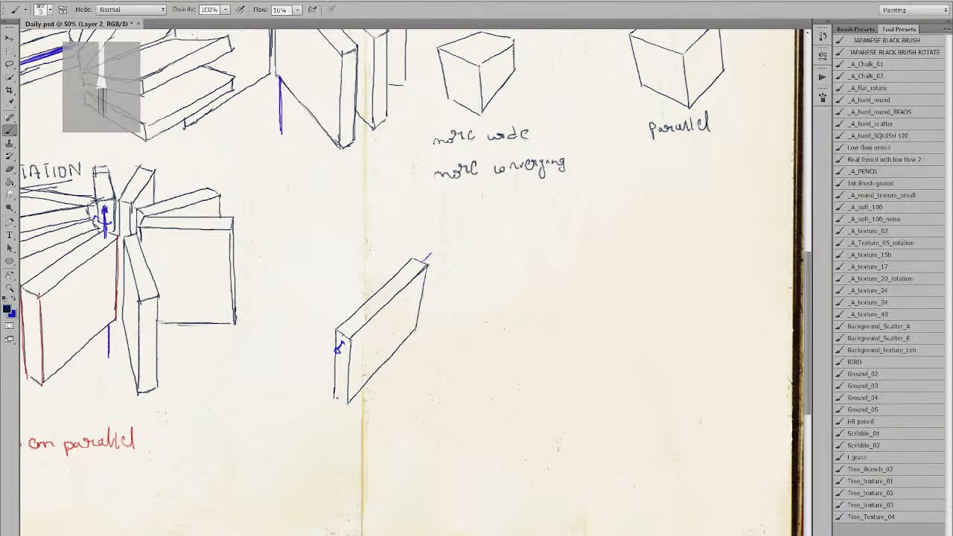
pyautogui.moveTo(335, 396); pyautogui.dragTo(348, 404)
pyautogui.press('z')
pyautogui.keyDown('alt'); pyautogui.click(417, 341); pyautogui.keyUp('alt')
pyautogui.click(417, 342)
pyautogui.press('b')
pyautogui.moveTo(458, 422)
pyautogui.mouseDown()
pyautogui.moveTo(390, 380)
pyautogui.moveTo(400, 362)
pyautogui.moveTo(415, 366)
pyautogui.mouseUp()
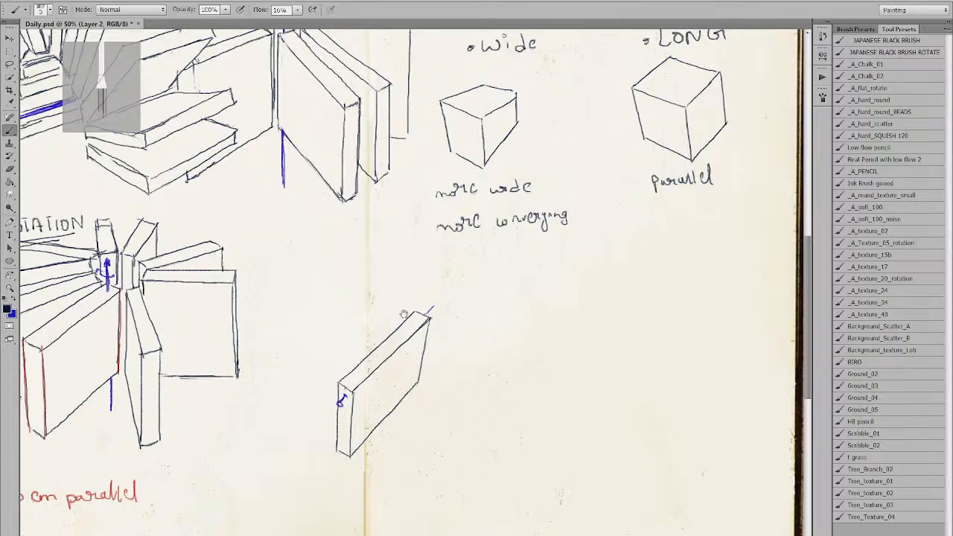
# Draw a small blue rotation arrow at the book's top-right axis, then return to black.
pyautogui.moveTo(404, 312); pyautogui.dragTo(391, 302)
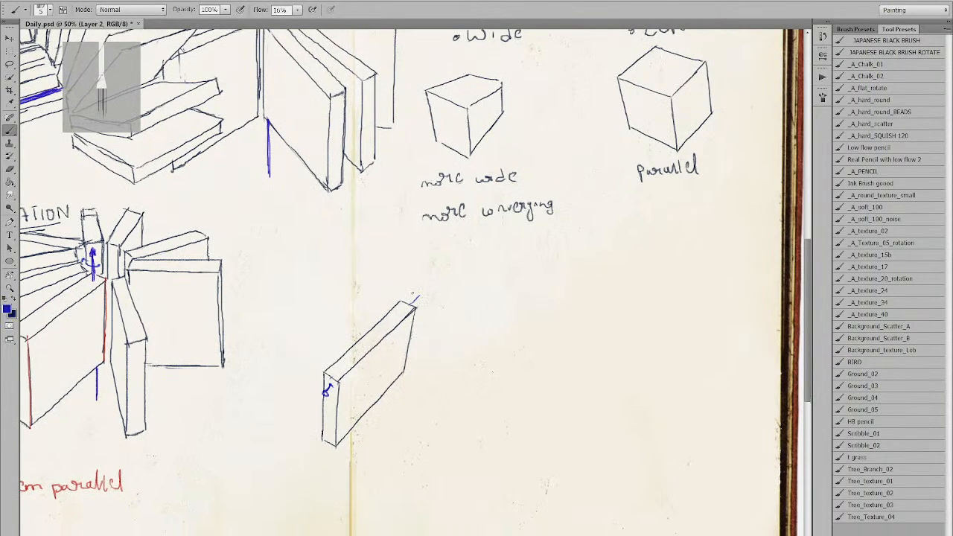
pyautogui.moveTo(414, 297); pyautogui.dragTo(415, 302)
pyautogui.press('x')
pyautogui.press('x')
pyautogui.press('e')
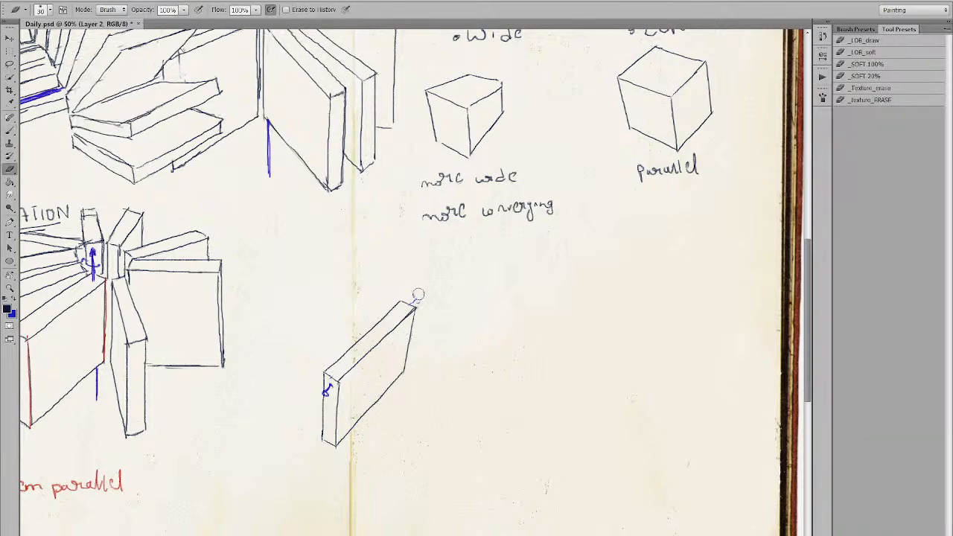
pyautogui.press('b')
pyautogui.press('x')
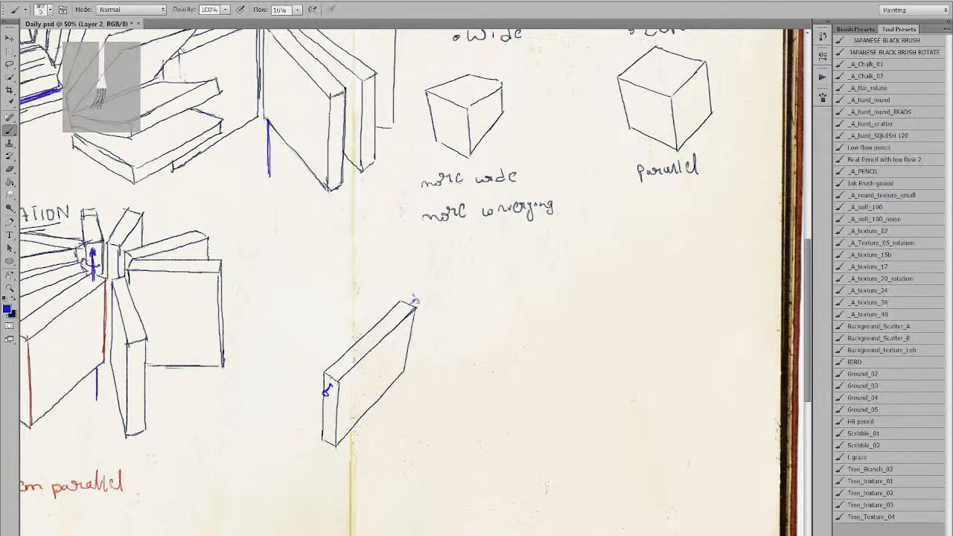
pyautogui.press('x')
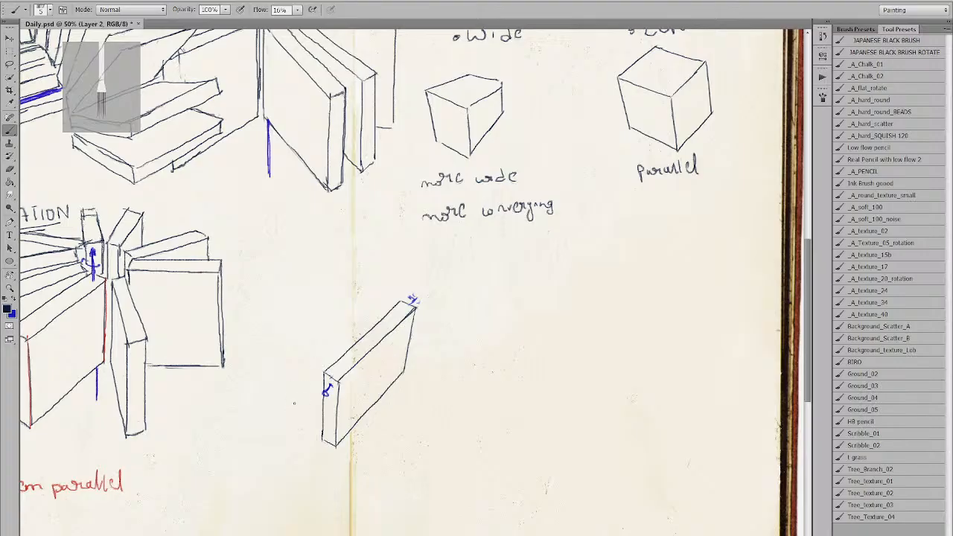
# Start a second leaning book left of the first, drawing its lower edge and top edge.
pyautogui.moveTo(291, 417); pyautogui.dragTo(318, 377)
pyautogui.hotkey('ctrl', 'z')
pyautogui.moveTo(289, 417); pyautogui.dragTo(324, 373)
pyautogui.moveTo(314, 361); pyautogui.dragTo(322, 373)
pyautogui.moveTo(395, 292); pyautogui.dragTo(403, 302)
pyautogui.moveTo(319, 359); pyautogui.dragTo(391, 293)
pyautogui.hotkey('ctrl', 'z')
pyautogui.moveTo(317, 362); pyautogui.dragTo(385, 302)
pyautogui.hotkey('ctrl', 'z')
pyautogui.moveTo(317, 362); pyautogui.dragTo(394, 292)
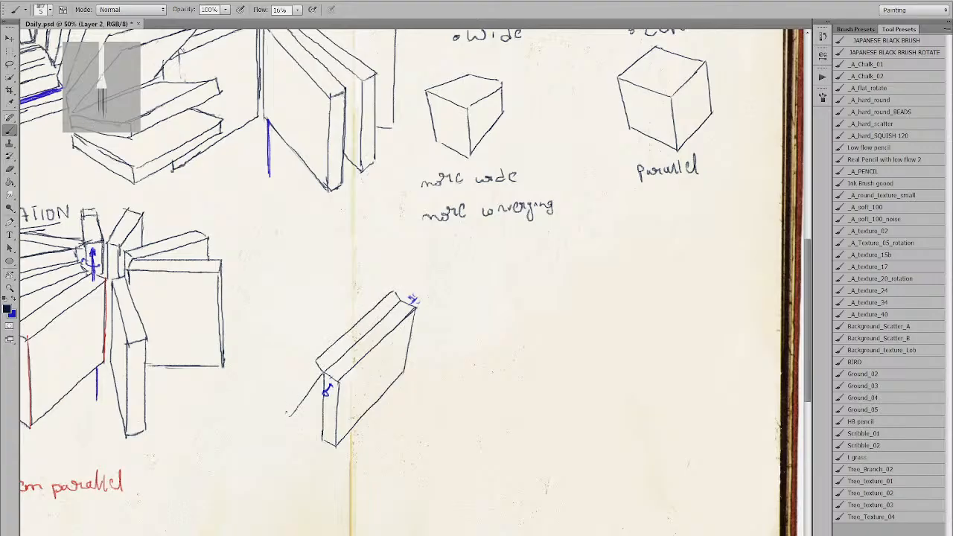
# Draw the second book's short bottom end and its long left edge.
pyautogui.moveTo(290, 416); pyautogui.dragTo(278, 405)
pyautogui.moveTo(324, 372); pyautogui.dragTo(318, 358)
pyautogui.moveTo(279, 405); pyautogui.dragTo(315, 362)
pyautogui.hotkey('ctrl', 'z')
pyautogui.moveTo(279, 405); pyautogui.dragTo(313, 359)
pyautogui.hotkey('ctrl', 'z')
pyautogui.moveTo(279, 406); pyautogui.dragTo(312, 357)
pyautogui.hotkey('ctrl', 'z')
pyautogui.moveTo(280, 407); pyautogui.dragTo(304, 371)
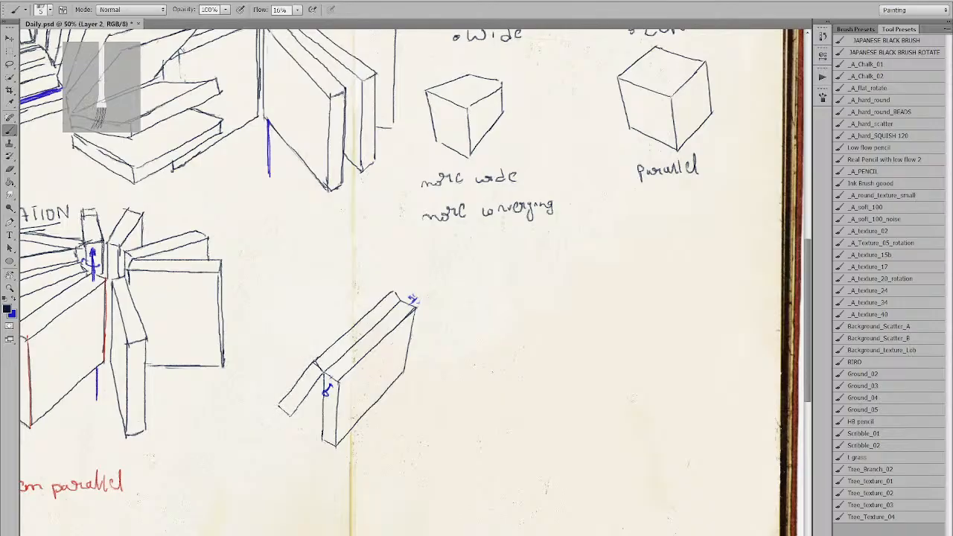
pyautogui.hotkey('ctrl', 'z')
pyautogui.moveTo(279, 407); pyautogui.dragTo(313, 362)
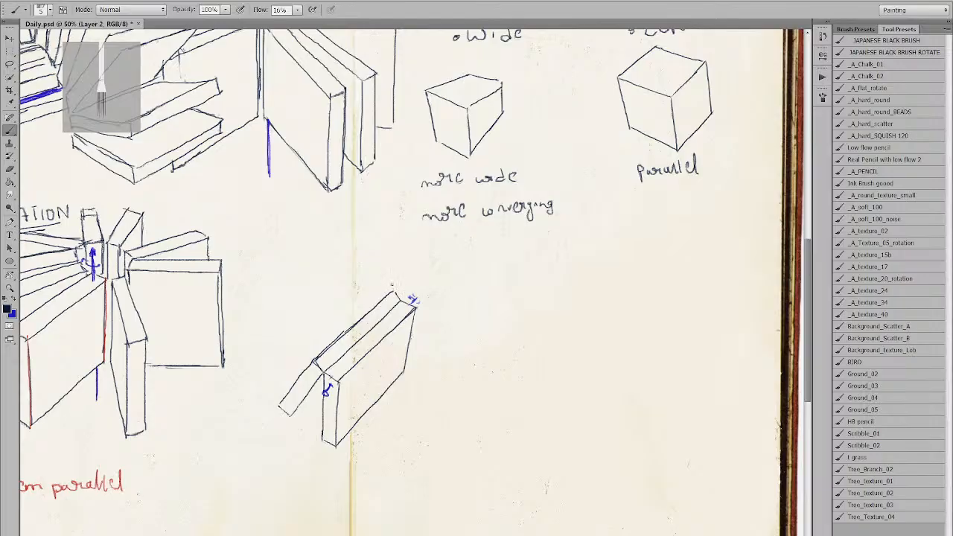
# Draw a long diagonal edge parallel to the book with a tick at its lower-left corner.
pyautogui.moveTo(391, 279); pyautogui.dragTo(391, 286)
pyautogui.hotkey('ctrl', 'z')
pyautogui.moveTo(321, 340)
pyautogui.mouseDown()
pyautogui.moveTo(312, 349)
pyautogui.moveTo(363, 307)
pyautogui.mouseUp()
pyautogui.hotkey('ctrl', 'z')
pyautogui.hotkey('ctrl', 'z')
pyautogui.moveTo(312, 351); pyautogui.dragTo(391, 287)
pyautogui.moveTo(310, 339)
pyautogui.mouseDown()
pyautogui.moveTo(311, 349)
pyautogui.moveTo(352, 299)
pyautogui.mouseUp()
pyautogui.hotkey('ctrl', 'z')
pyautogui.moveTo(312, 338); pyautogui.dragTo(389, 275)
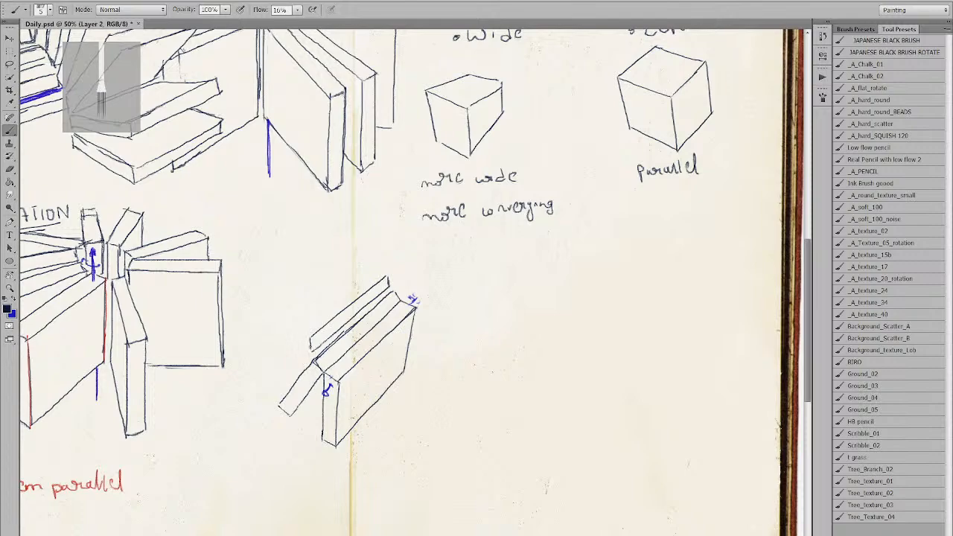
pyautogui.moveTo(309, 339); pyautogui.dragTo(314, 350)
# Draw a short edge running up-right to the upper book's lower-left corner.
pyautogui.moveTo(263, 378); pyautogui.dragTo(310, 350)
pyautogui.hotkey('ctrl', 'z')
pyautogui.moveTo(259, 372)
pyautogui.mouseDown()
pyautogui.moveTo(312, 352)
pyautogui.moveTo(257, 358)
pyautogui.moveTo(306, 335)
pyautogui.mouseUp()
pyautogui.hotkey('ctrl', 'z')
pyautogui.moveTo(258, 361); pyautogui.dragTo(309, 339)
pyautogui.hotkey('ctrl', 'z')
pyautogui.moveTo(258, 360); pyautogui.dragTo(311, 337)
# Draw the new slab's long upper edge from its left corner up toward the top.
pyautogui.moveTo(259, 358); pyautogui.dragTo(307, 312)
pyautogui.hotkey('ctrl', 'z')
pyautogui.moveTo(259, 358); pyautogui.dragTo(314, 312)
pyautogui.hotkey('ctrl', 'z')
pyautogui.moveTo(259, 359); pyautogui.dragTo(324, 306)
pyautogui.hotkey('ctrl', 'z')
pyautogui.moveTo(259, 359); pyautogui.dragTo(387, 279)
pyautogui.hotkey('ctrl', 'z')
pyautogui.moveTo(329, 306); pyautogui.dragTo(388, 277)
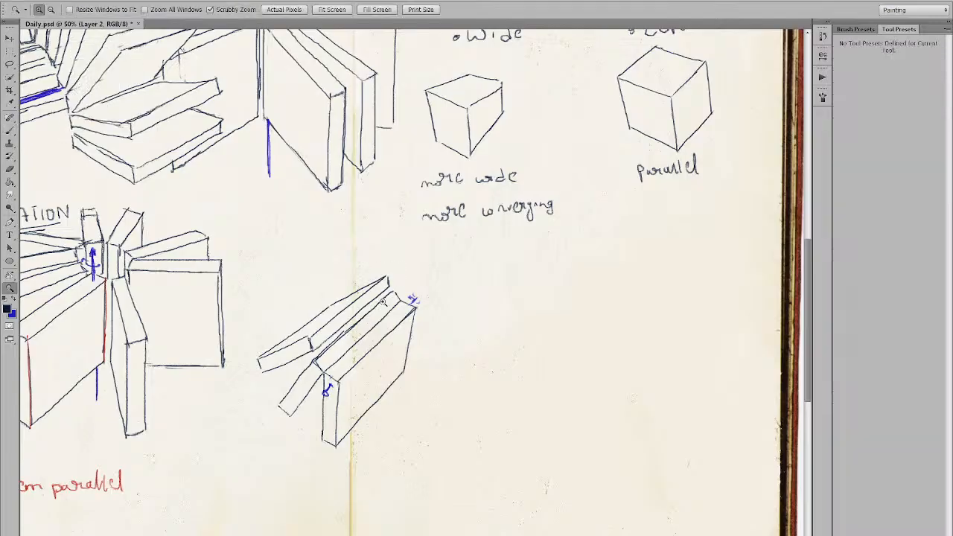
# Check the whole page zoomed out, remove a stray curved stroke, and return to 50%.
pyautogui.hotkey('ctrl', '-')
pyautogui.moveTo(368, 269); pyautogui.dragTo(425, 323)
pyautogui.hotkey('ctrl', 'z')
pyautogui.hotkey('ctrl', '+')
pyautogui.moveTo(451, 383); pyautogui.dragTo(353, 286)
# Erase the slab's lower-left end lines and redraw its bottom edge.
pyautogui.press('e')
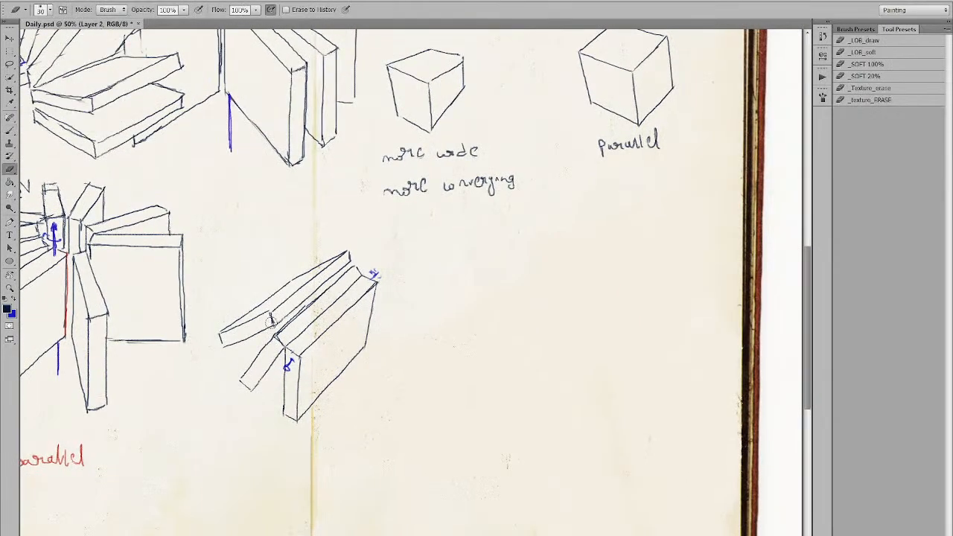
pyautogui.moveTo(266, 326)
pyautogui.mouseDown()
pyautogui.moveTo(224, 334)
pyautogui.moveTo(253, 333)
pyautogui.moveTo(236, 343)
pyautogui.mouseUp()
pyautogui.press('b')
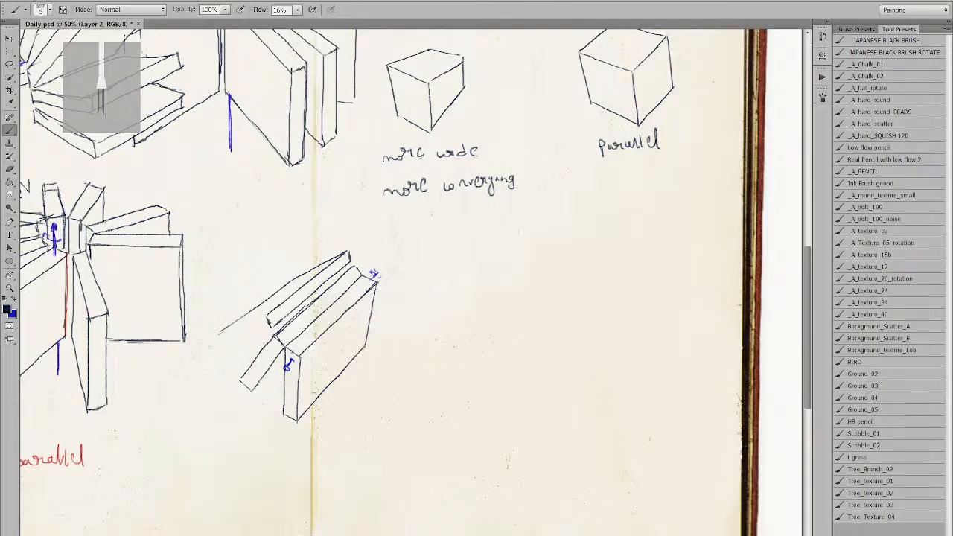
pyautogui.moveTo(266, 319)
pyautogui.mouseDown()
pyautogui.moveTo(222, 331)
pyautogui.moveTo(255, 333)
pyautogui.moveTo(225, 349)
pyautogui.moveTo(266, 327)
pyautogui.moveTo(218, 347)
pyautogui.mouseUp()
pyautogui.hotkey('ctrl', 'z')
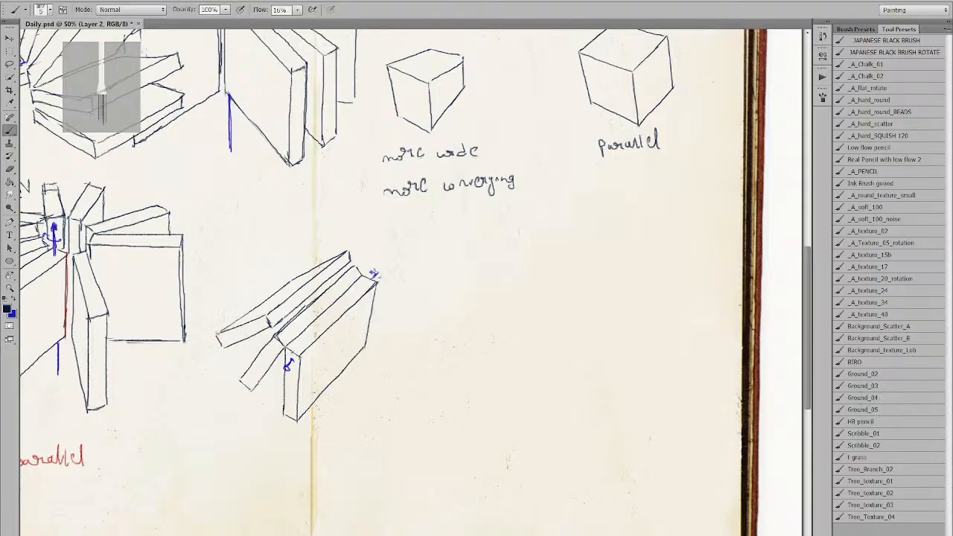
pyautogui.hotkey('alt', 'space')
pyautogui.keyDown('alt'); pyautogui.click(279, 336); pyautogui.keyUp('alt')
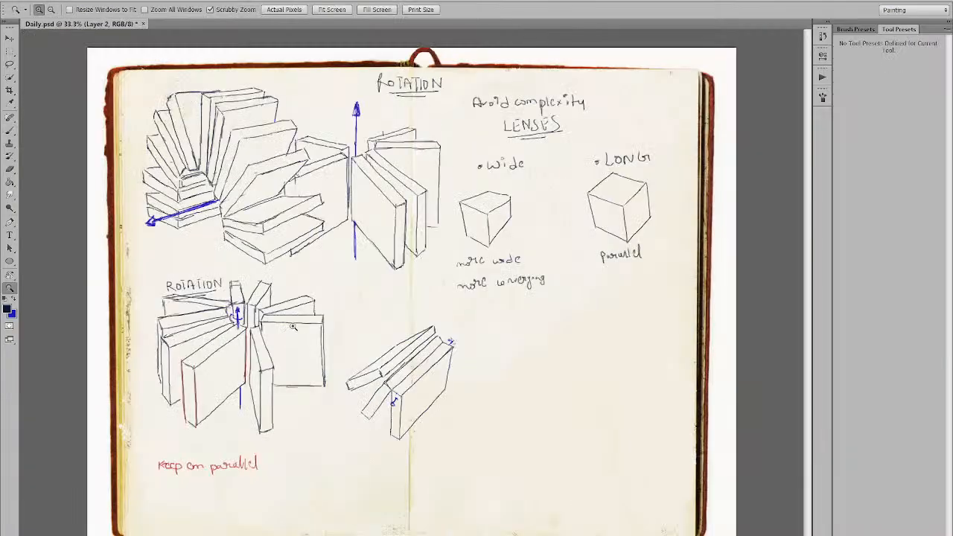
pyautogui.hotkey('ctrl', 'space')
pyautogui.keyDown('ctrl'); pyautogui.click(296, 354); pyautogui.keyUp('ctrl')
pyautogui.moveTo(297, 355); pyautogui.dragTo(244, 265)
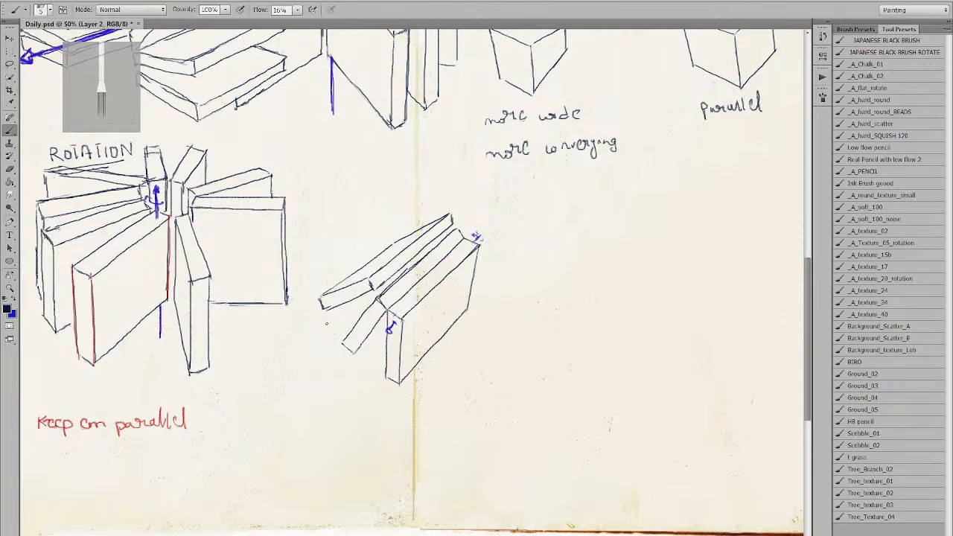
# Switch to blue and brush a horizontal axis below the tilted book group.
pyautogui.moveTo(318, 378); pyautogui.dragTo(324, 350)
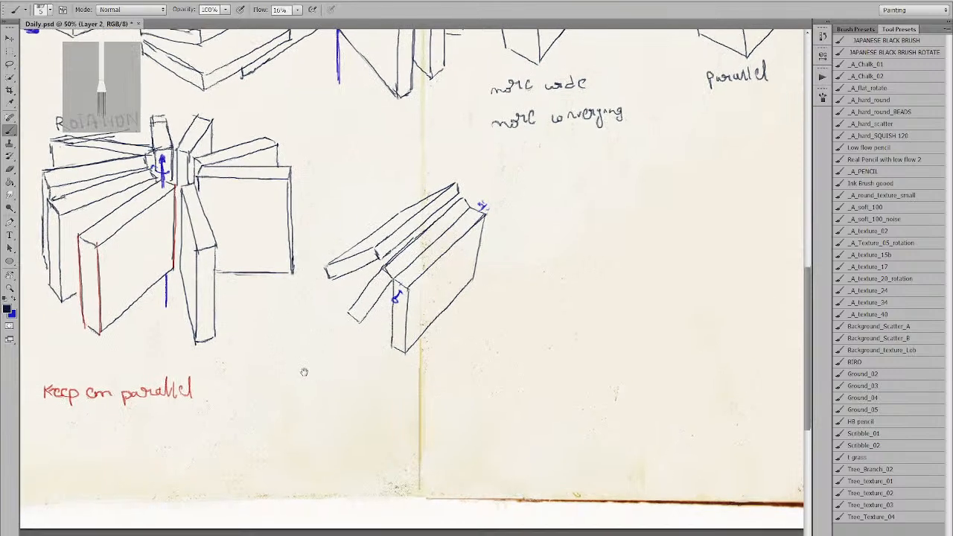
pyautogui.press('x')
pyautogui.moveTo(230, 395); pyautogui.dragTo(334, 395)
# Draw the upright box's left and right sides above the blue axis.
pyautogui.moveTo(309, 394)
pyautogui.mouseDown()
pyautogui.moveTo(313, 334)
pyautogui.moveTo(300, 343)
pyautogui.moveTo(297, 394)
pyautogui.mouseUp()
pyautogui.hotkey('ctrl', 'z')
pyautogui.moveTo(299, 334); pyautogui.dragTo(297, 394)
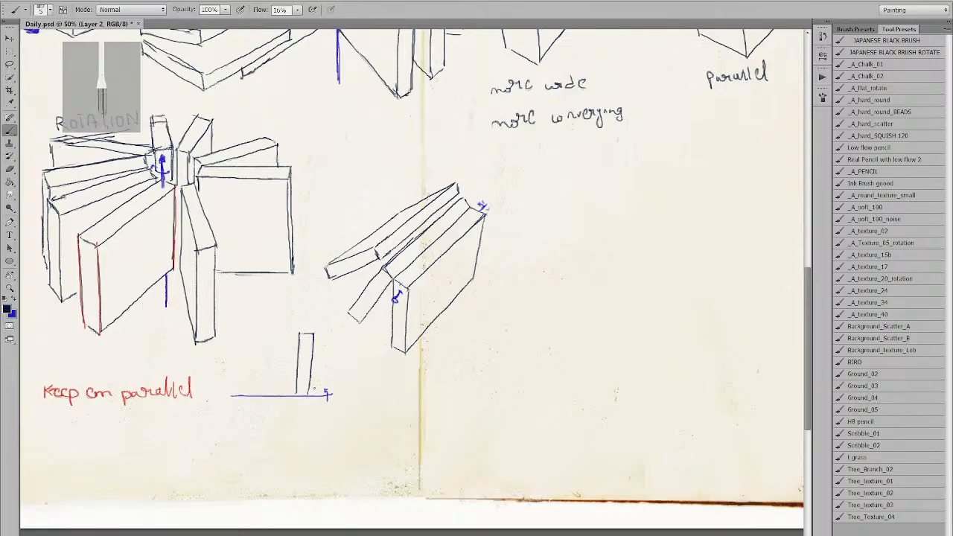
pyautogui.moveTo(313, 334); pyautogui.dragTo(309, 432)
pyautogui.hotkey('ctrl', 'z')
# Extend the box below the axis with left, bottom and right edges.
pyautogui.hotkey('ctrl', 'z')
pyautogui.moveTo(309, 396); pyautogui.dragTo(310, 433)
pyautogui.moveTo(296, 394); pyautogui.dragTo(299, 441)
pyautogui.hotkey('ctrl', 'z')
pyautogui.moveTo(293, 393); pyautogui.dragTo(294, 444)
pyautogui.hotkey('ctrl', 'z')
pyautogui.moveTo(295, 396); pyautogui.dragTo(312, 452)
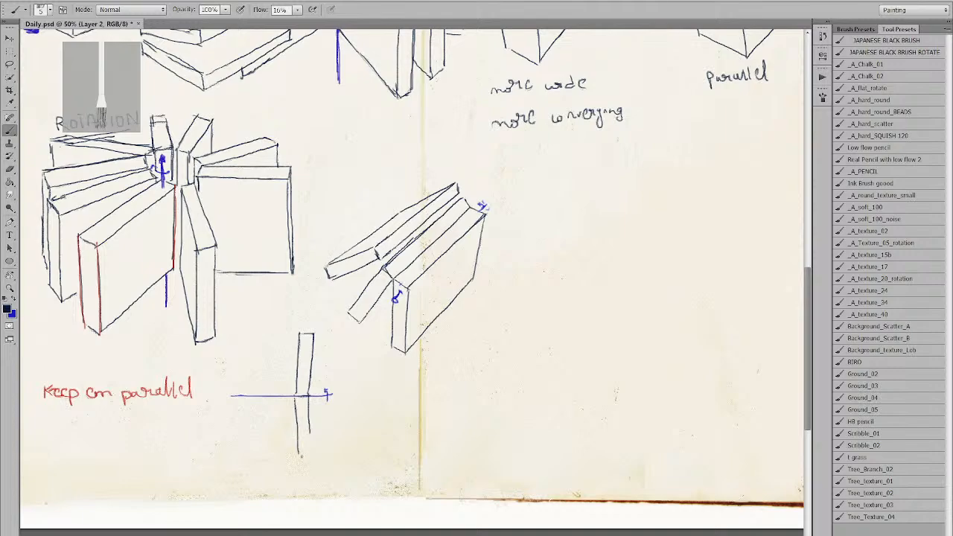
pyautogui.moveTo(309, 402); pyautogui.dragTo(313, 452)
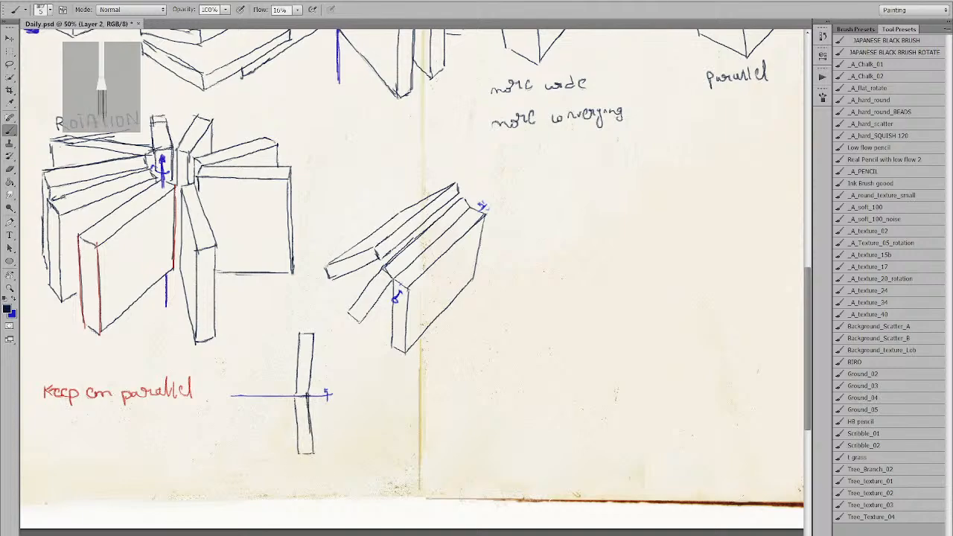
# Redraw the box's right edge down through the axis after several retries.
pyautogui.moveTo(313, 334); pyautogui.dragTo(320, 403)
pyautogui.hotkey('ctrl', 'z')
pyautogui.moveTo(313, 334); pyautogui.dragTo(318, 383)
pyautogui.hotkey('ctrl', 'z')
pyautogui.moveTo(313, 334); pyautogui.dragTo(314, 452)
pyautogui.hotkey('ctrl', 'z')
pyautogui.moveTo(315, 384); pyautogui.dragTo(314, 451)
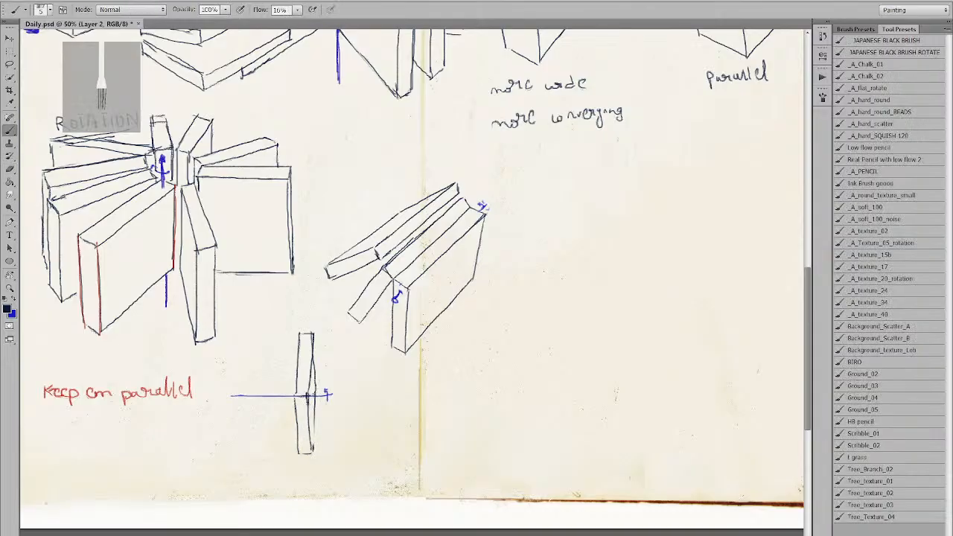
pyautogui.press('e')
pyautogui.press('b')
pyautogui.press('e')
pyautogui.press('b')
# Lasso the small box and blue axis, delete them, and deselect.
pyautogui.press('l')
pyautogui.moveTo(354, 414)
pyautogui.mouseDown()
pyautogui.moveTo(352, 453)
pyautogui.moveTo(227, 482)
pyautogui.moveTo(212, 430)
pyautogui.moveTo(214, 383)
pyautogui.moveTo(249, 338)
pyautogui.moveTo(284, 322)
pyautogui.moveTo(324, 323)
pyautogui.moveTo(354, 414)
pyautogui.mouseUp()
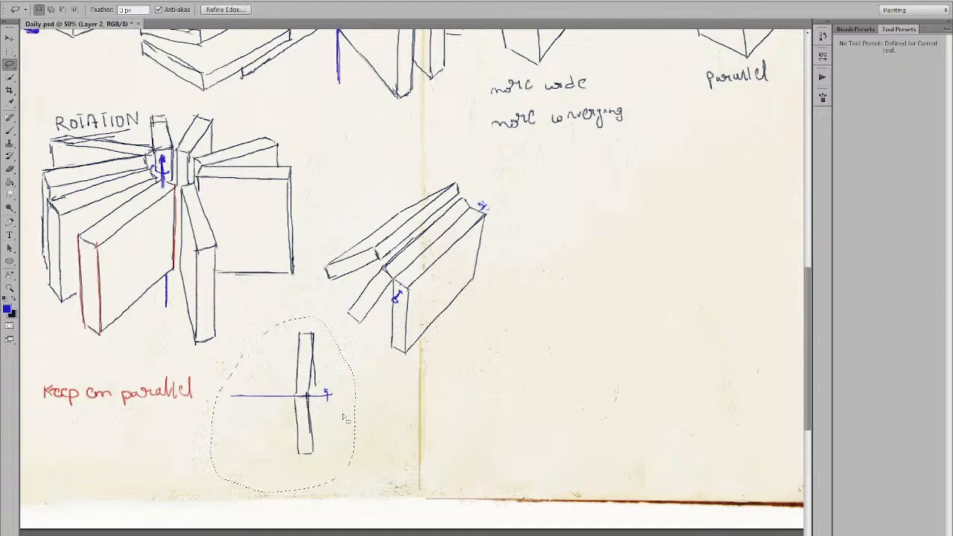
pyautogui.press('Delete')
pyautogui.press('b')
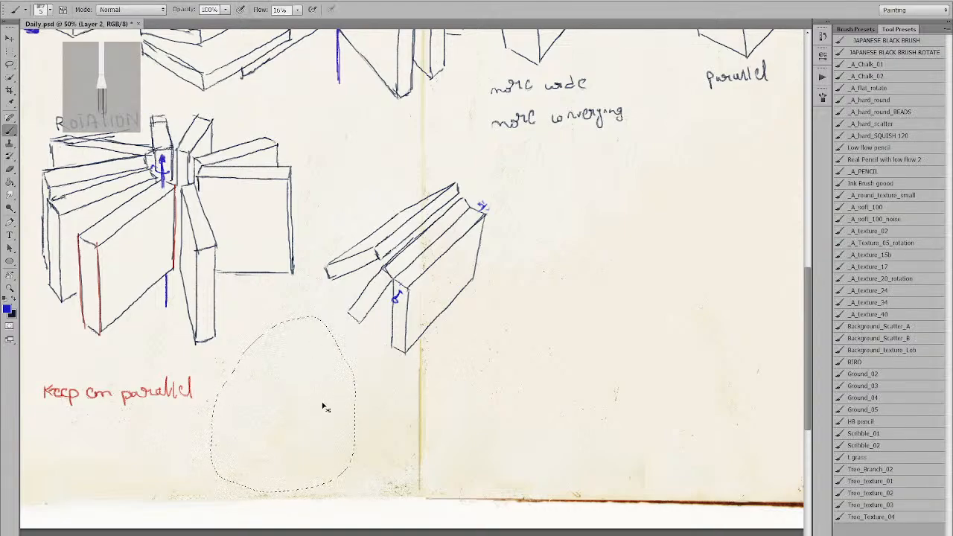
pyautogui.hotkey('ctrl', 'd')
# Draw a long blue axis sloping down-right below the book fan.
pyautogui.press('x')
pyautogui.moveTo(252, 406); pyautogui.dragTo(328, 410)
pyautogui.hotkey('ctrl', 'z')
pyautogui.press('x')
pyautogui.moveTo(249, 431); pyautogui.dragTo(354, 409)
pyautogui.hotkey('ctrl', 'z')
pyautogui.moveTo(253, 384); pyautogui.dragTo(365, 424)
pyautogui.hotkey('ctrl', 'z')
pyautogui.moveTo(257, 384); pyautogui.dragTo(386, 431)
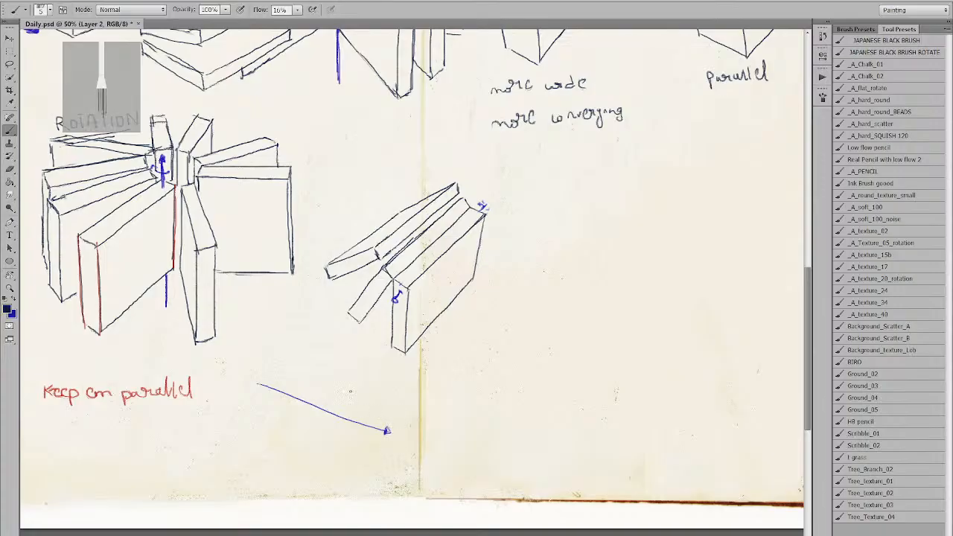
# Sketch the slanted top edges of a thin box at the axis tip.
pyautogui.moveTo(347, 417); pyautogui.dragTo(385, 378)
pyautogui.moveTo(357, 421); pyautogui.dragTo(394, 383)
pyautogui.hotkey('ctrl', 'z')
pyautogui.moveTo(357, 422)
pyautogui.mouseDown()
pyautogui.moveTo(395, 381)
pyautogui.moveTo(393, 440)
pyautogui.mouseUp()
pyautogui.hotkey('ctrl', 'z')
pyautogui.moveTo(395, 382); pyautogui.dragTo(397, 440)
pyautogui.moveTo(386, 387); pyautogui.dragTo(395, 380)
# Draw the box's right vertical edge across the axis, then a leaning edge above it.
pyautogui.hotkey('ctrl', 'z')
pyautogui.moveTo(394, 381)
pyautogui.mouseDown()
pyautogui.moveTo(394, 442)
pyautogui.moveTo(356, 474)
pyautogui.mouseUp()
pyautogui.hotkey('ctrl', 'z')
pyautogui.moveTo(345, 420); pyautogui.dragTo(347, 472)
pyautogui.hotkey('ctrl', 'z')
pyautogui.moveTo(348, 418)
pyautogui.mouseDown()
pyautogui.moveTo(354, 482)
pyautogui.moveTo(392, 444)
pyautogui.moveTo(391, 428)
pyautogui.moveTo(360, 474)
pyautogui.moveTo(397, 427)
pyautogui.mouseUp()
pyautogui.hotkey('ctrl', 'z')
pyautogui.moveTo(396, 382); pyautogui.dragTo(395, 428)
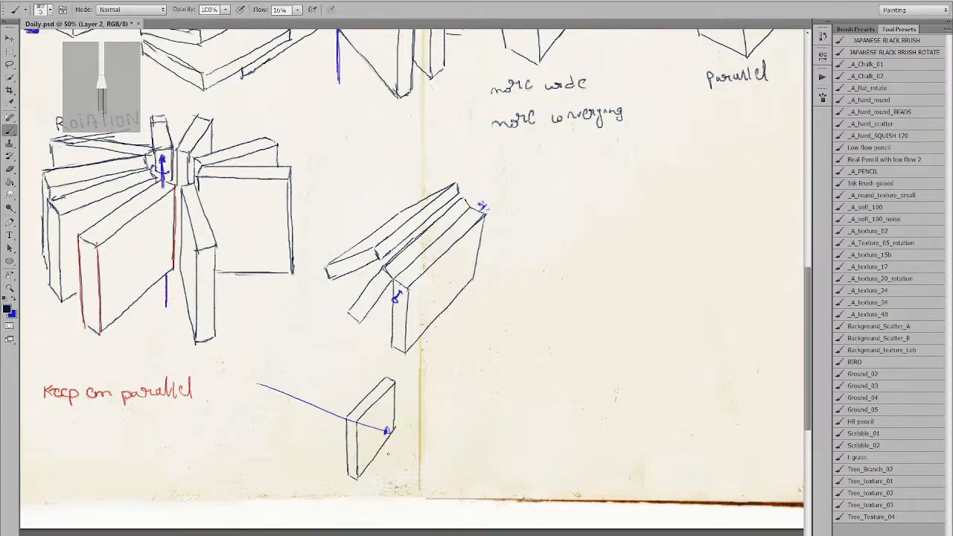
pyautogui.press('e')
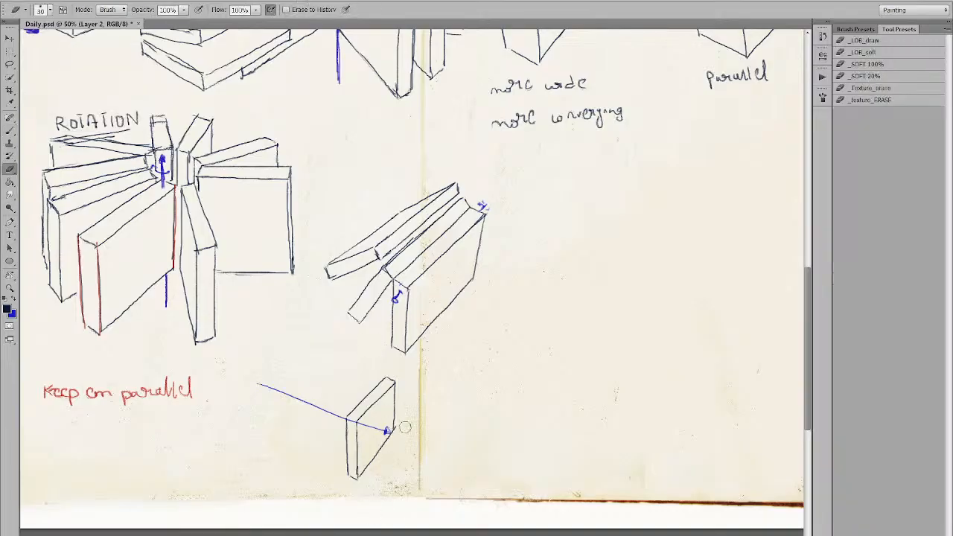
pyautogui.press('b')
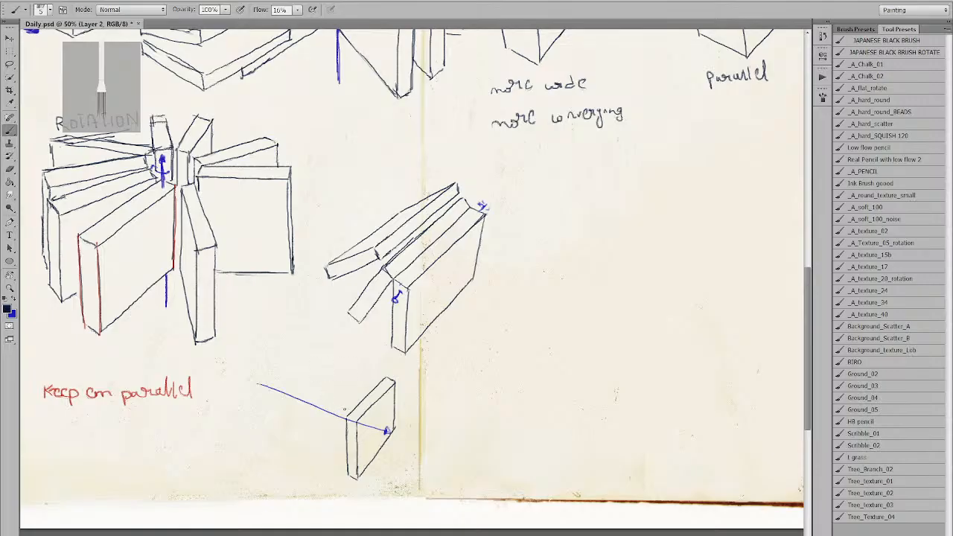
pyautogui.moveTo(339, 412); pyautogui.dragTo(364, 372)
# Sketch a leaning book's edges from the small box's corner, plus its top face and left side.
pyautogui.hotkey('ctrl', 'z')
pyautogui.moveTo(327, 412); pyautogui.dragTo(364, 367)
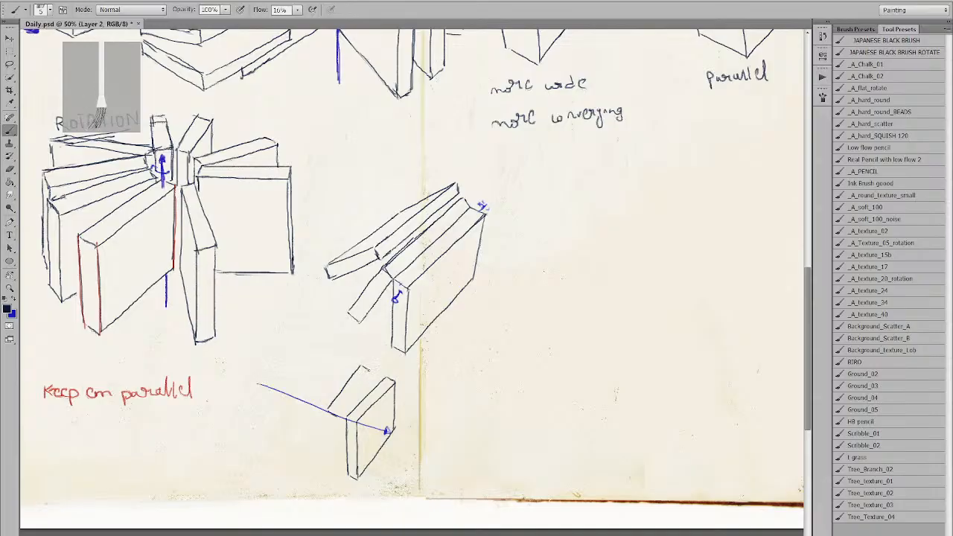
pyautogui.moveTo(365, 372); pyautogui.dragTo(339, 411)
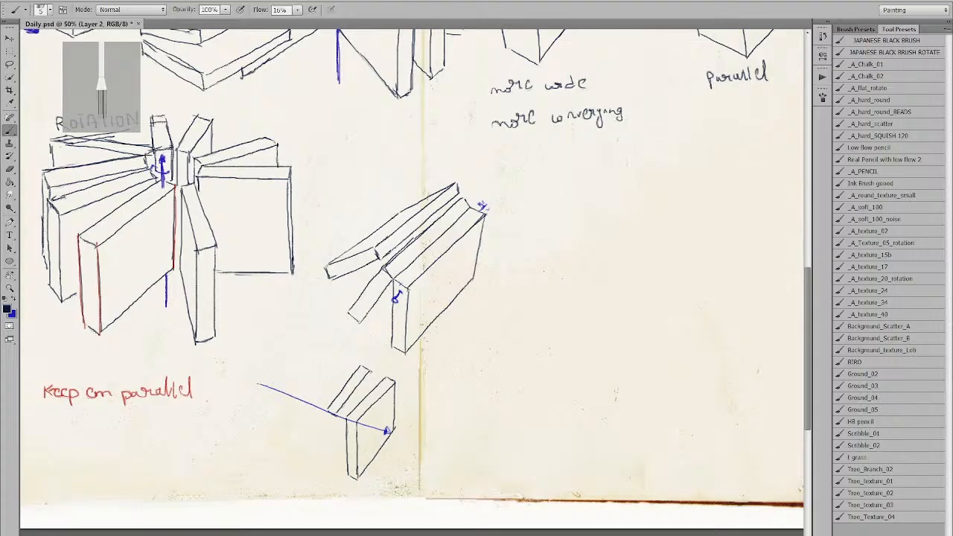
pyautogui.moveTo(370, 372); pyautogui.dragTo(372, 388)
pyautogui.moveTo(328, 410); pyautogui.dragTo(346, 460)
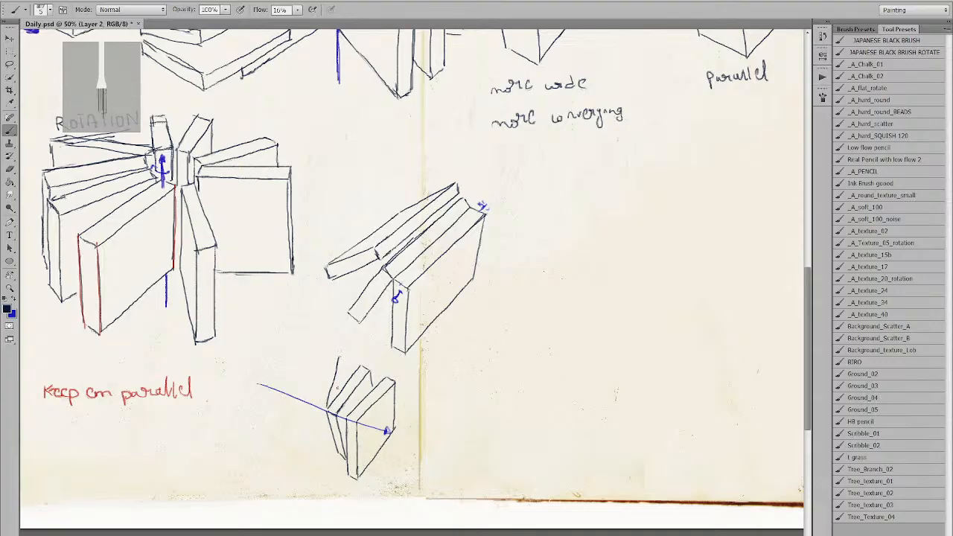
pyautogui.moveTo(328, 405); pyautogui.dragTo(340, 358)
pyautogui.hotkey('ctrl', 'z')
# Try several upright strokes from the box's left corner, undoing them all.
pyautogui.moveTo(327, 406); pyautogui.dragTo(344, 359)
pyautogui.hotkey('ctrl', 'z')
pyautogui.moveTo(327, 405); pyautogui.dragTo(343, 363)
pyautogui.hotkey('ctrl', 'z')
pyautogui.moveTo(327, 405); pyautogui.dragTo(345, 364)
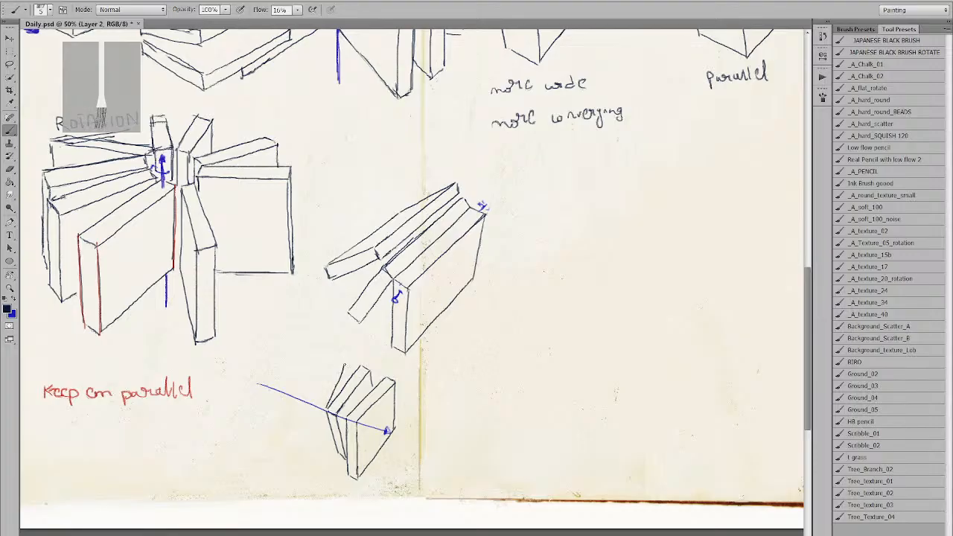
pyautogui.hotkey('ctrl', 'z')
pyautogui.moveTo(328, 405); pyautogui.dragTo(346, 364)
pyautogui.hotkey('ctrl', 'z')
pyautogui.moveTo(328, 405); pyautogui.dragTo(350, 362)
pyautogui.hotkey('ctrl', 'z')
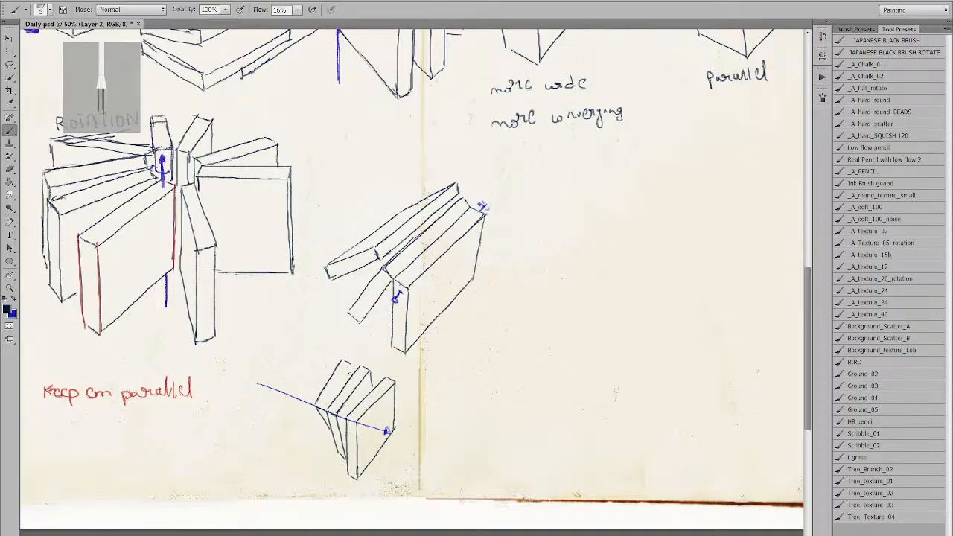
pyautogui.hotkey('ctrl', 'z')
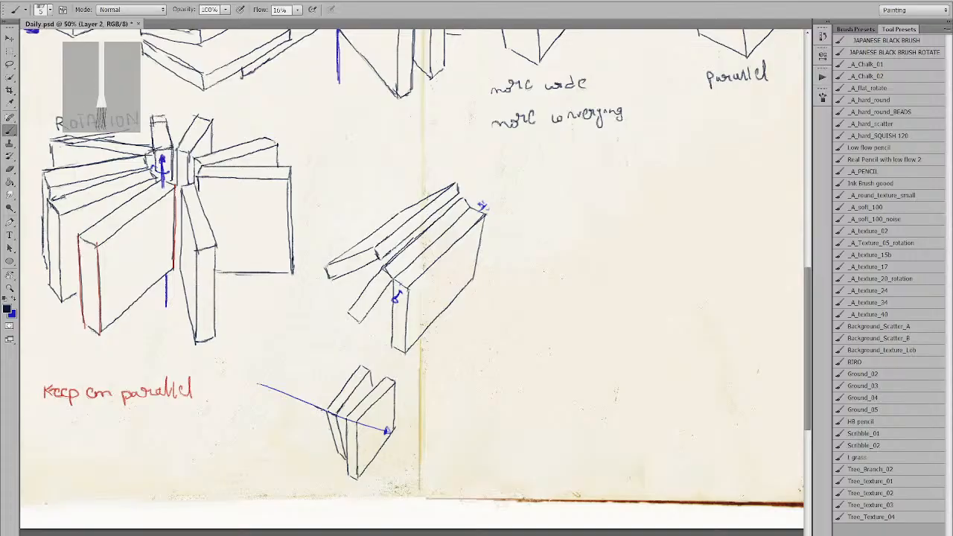
# Brush slanted and bottom edges for more books fanning leftward from the box.
pyautogui.moveTo(321, 407); pyautogui.dragTo(333, 359)
pyautogui.hotkey('ctrl', 'alt', 'z')
pyautogui.hotkey('ctrl', 'alt', 'z')
pyautogui.moveTo(318, 403); pyautogui.dragTo(333, 359)
pyautogui.hotkey('ctrl', 'alt', 'z')
pyautogui.moveTo(317, 402); pyautogui.dragTo(342, 353)
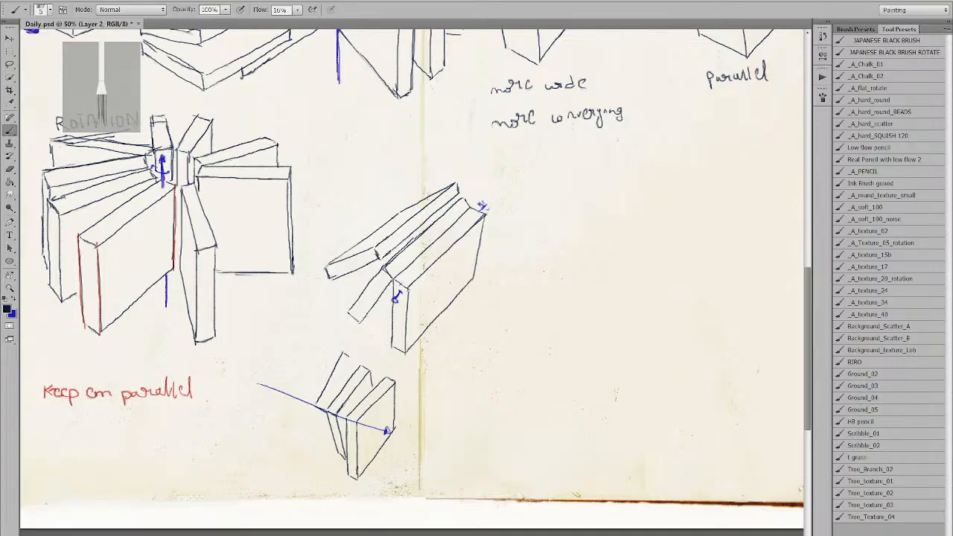
pyautogui.moveTo(326, 408); pyautogui.dragTo(348, 365)
pyautogui.moveTo(317, 407); pyautogui.dragTo(329, 426)
pyautogui.moveTo(314, 404); pyautogui.dragTo(314, 350)
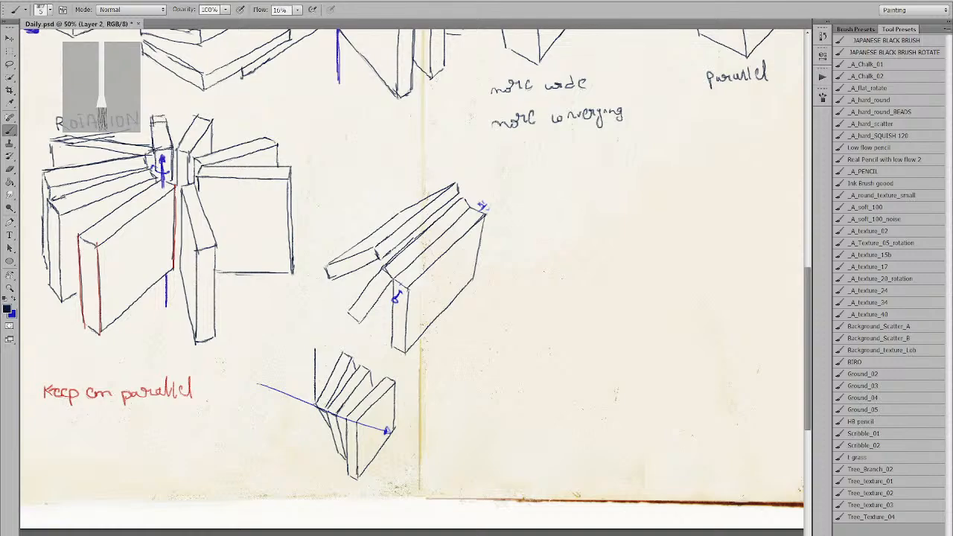
pyautogui.hotkey('ctrl', 'z')
pyautogui.moveTo(315, 407); pyautogui.dragTo(322, 347)
pyautogui.hotkey('ctrl', 'z')
pyautogui.moveTo(316, 402); pyautogui.dragTo(326, 354)
pyautogui.hotkey('ctrl', 'z')
pyautogui.moveTo(315, 405); pyautogui.dragTo(327, 355)
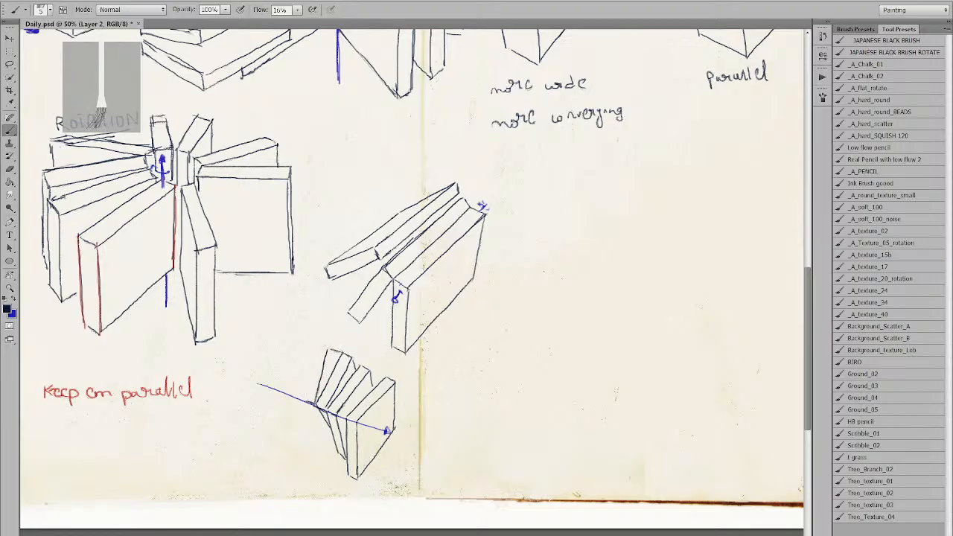
pyautogui.moveTo(306, 402); pyautogui.dragTo(318, 360)
pyautogui.hotkey('ctrl', 'z')
pyautogui.moveTo(305, 402); pyautogui.dragTo(318, 358)
pyautogui.hotkey('ctrl', 'z')
pyautogui.hotkey('ctrl', 'z')
pyautogui.moveTo(306, 402); pyautogui.dragTo(317, 347)
pyautogui.hotkey('ctrl', 'z')
pyautogui.hotkey('ctrl', 'z')
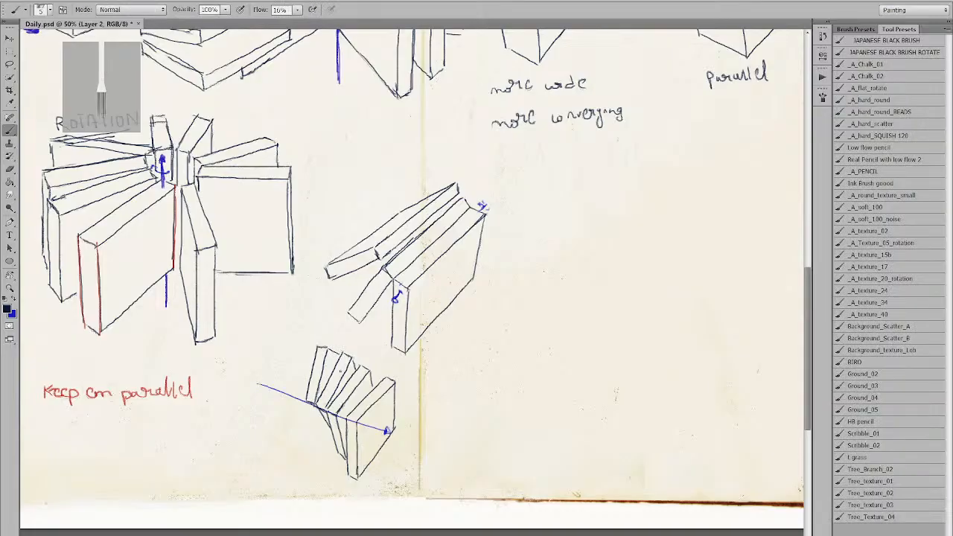
# Extend the second small book's edge, redrawing it until it fits.
pyautogui.press('e')
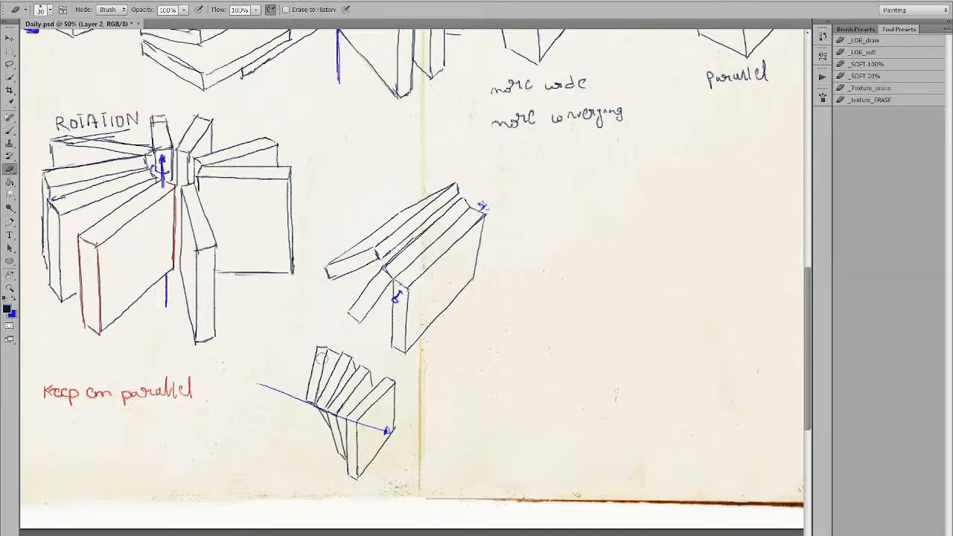
pyautogui.press('b')
pyautogui.moveTo(328, 341); pyautogui.dragTo(321, 378)
pyautogui.hotkey('ctrl', 'z')
pyautogui.moveTo(327, 342); pyautogui.dragTo(320, 378)
pyautogui.hotkey('ctrl', 'z')
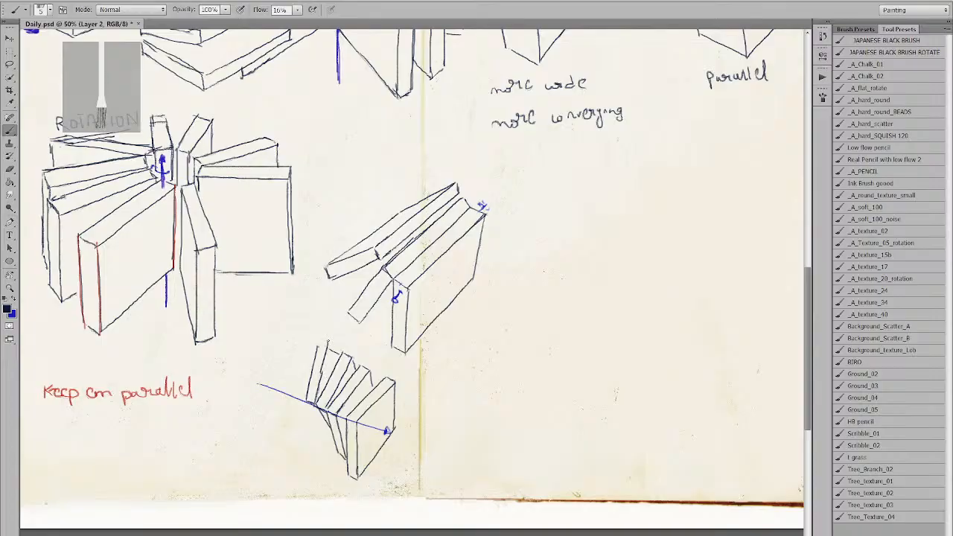
pyautogui.hotkey('ctrl', 'z')
pyautogui.moveTo(327, 343); pyautogui.dragTo(320, 376)
pyautogui.hotkey('ctrl', 'z')
pyautogui.moveTo(327, 343); pyautogui.dragTo(321, 378)
pyautogui.hotkey('ctrl', 'z')
pyautogui.moveTo(326, 343); pyautogui.dragTo(320, 379)
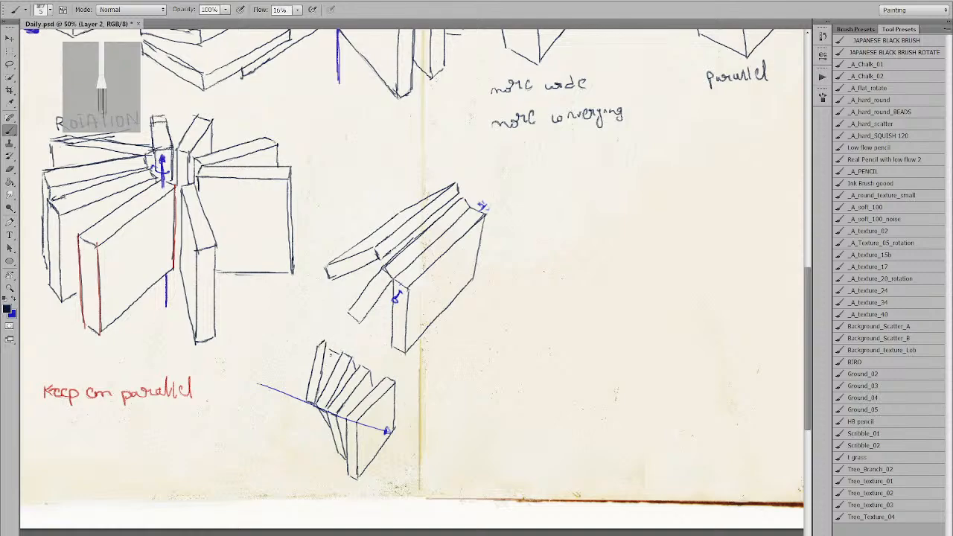
# Erase the leftmost book's upper lines and a stray stroke at the bottom-left.
pyautogui.press('e')
pyautogui.moveTo(321, 339)
pyautogui.mouseDown()
pyautogui.moveTo(313, 391)
pyautogui.moveTo(326, 370)
pyautogui.mouseUp()
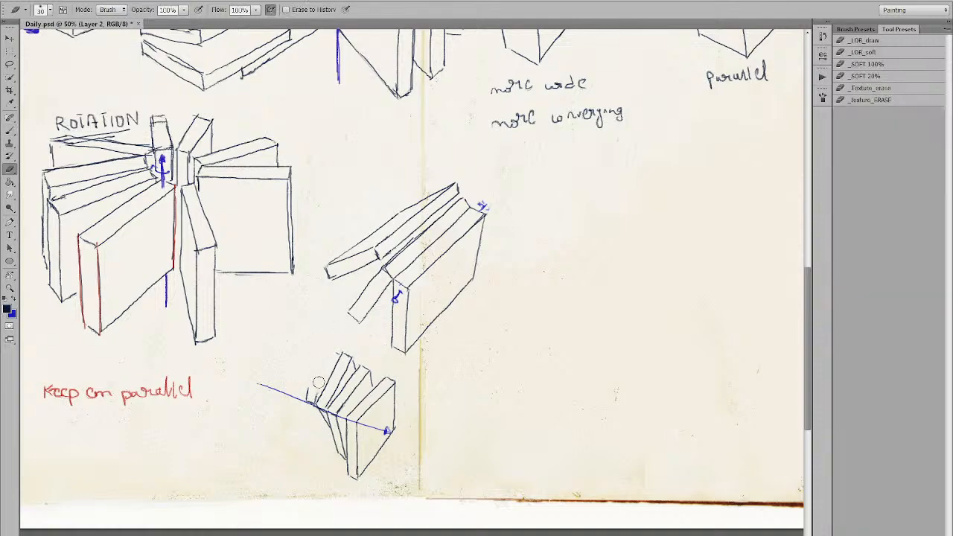
pyautogui.press('b')
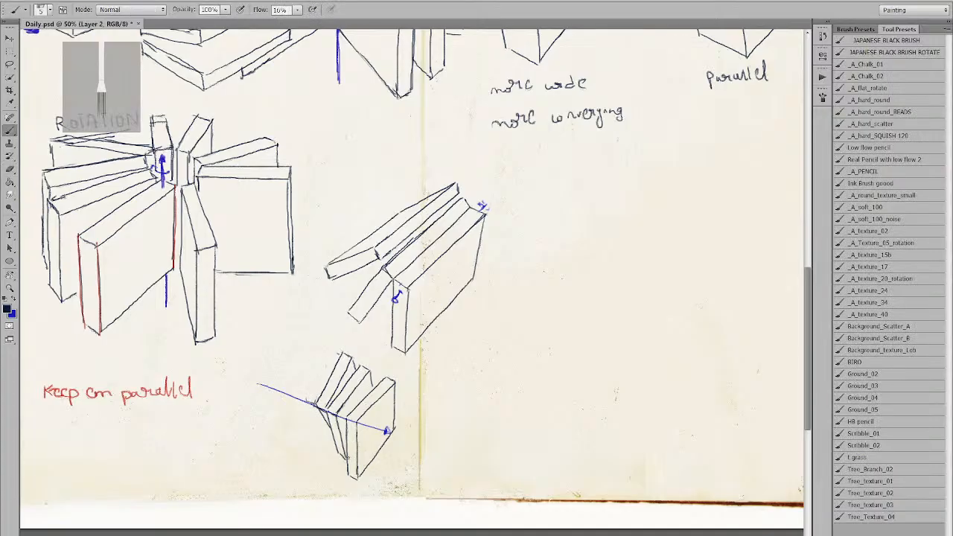
pyautogui.press('e')
pyautogui.moveTo(338, 451); pyautogui.dragTo(344, 458)
pyautogui.press('b')
pyautogui.press('e')
pyautogui.press('b')
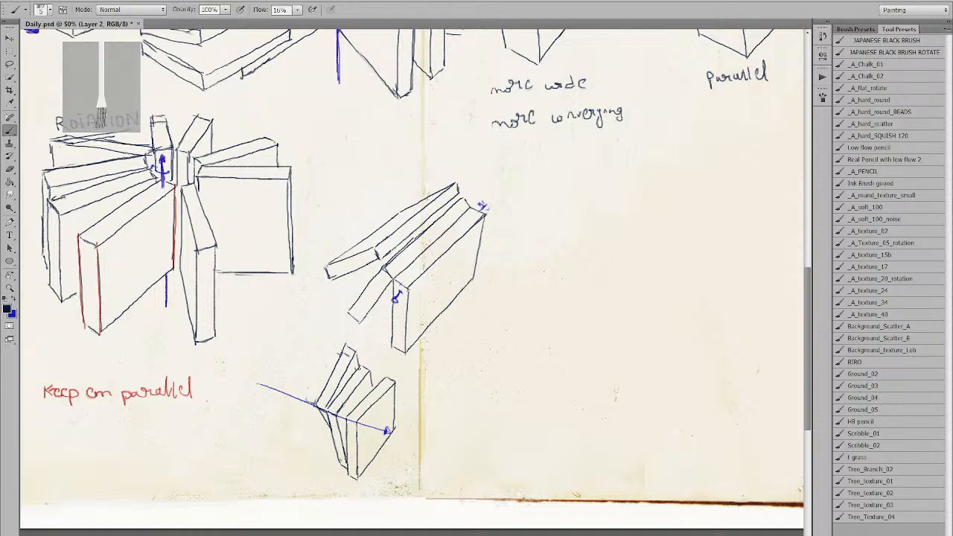
# Zoom the view out to 46% for drawing.
pyautogui.press('z')
pyautogui.moveTo(361, 367); pyautogui.dragTo(361, 360)
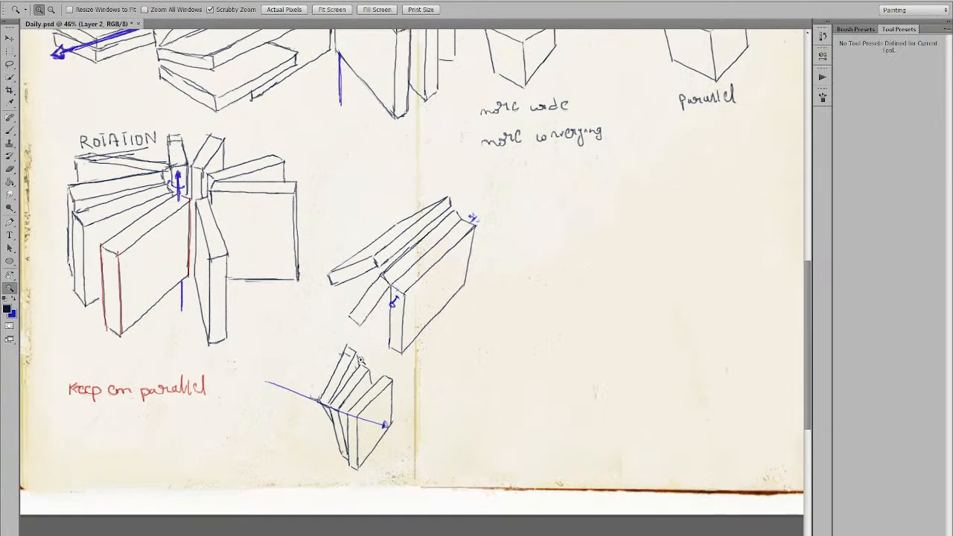
pyautogui.press('b')
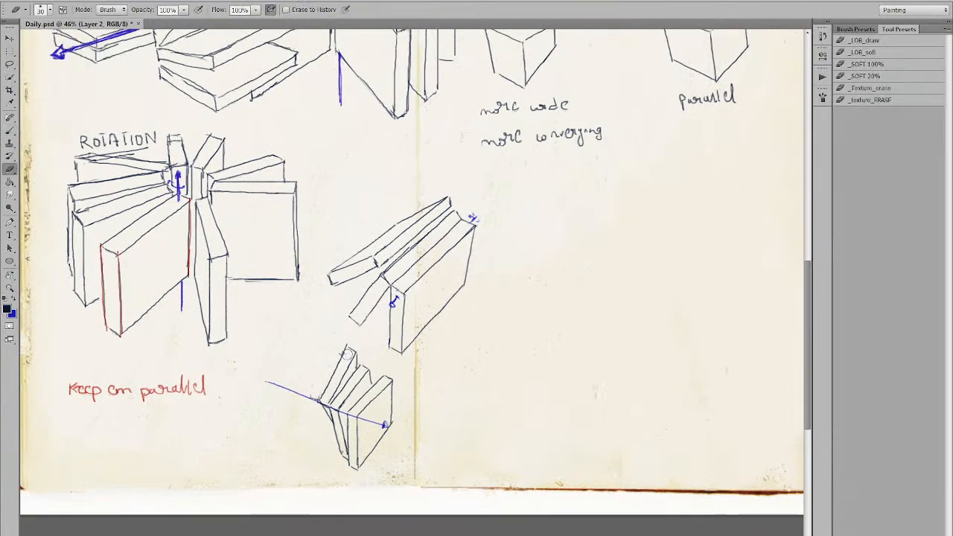
pyautogui.press('b')
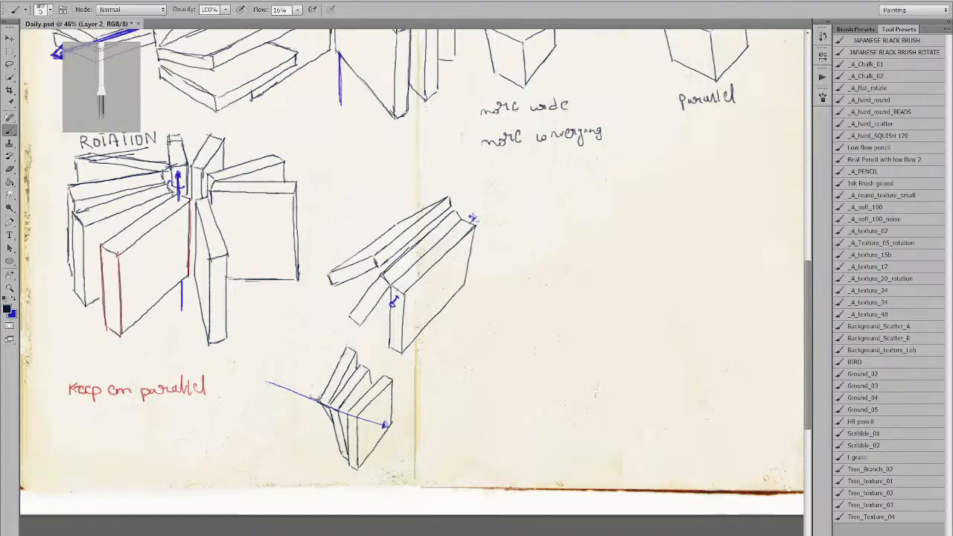
# Draft the new book's slanted left edge beside the lower fan, retrying several times.
pyautogui.moveTo(317, 402); pyautogui.dragTo(319, 347)
pyautogui.hotkey('ctrl', 'z')
pyautogui.moveTo(318, 401); pyautogui.dragTo(327, 344)
pyautogui.hotkey('ctrl', 'z')
pyautogui.moveTo(319, 402)
pyautogui.mouseDown()
pyautogui.moveTo(330, 340)
pyautogui.moveTo(346, 344)
pyautogui.mouseUp()
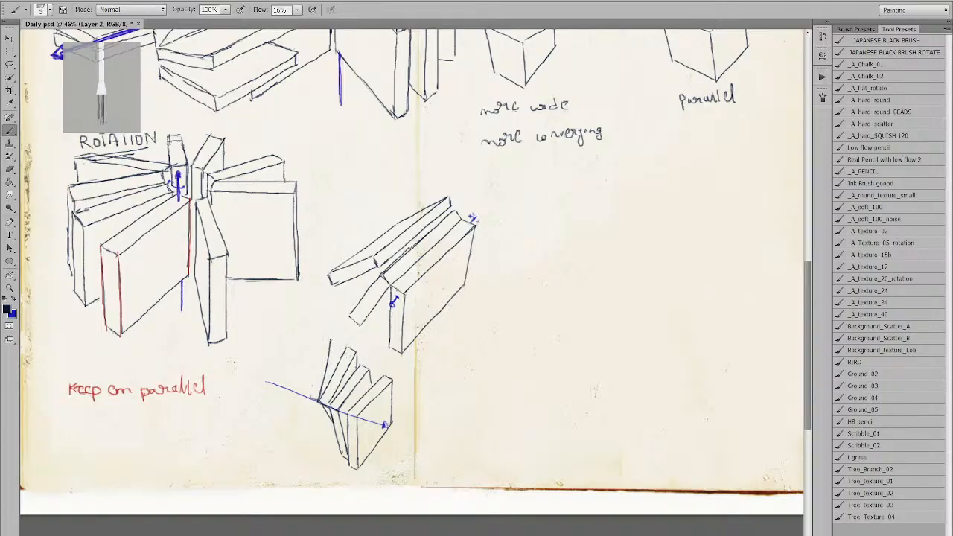
pyautogui.hotkey('ctrl', 'z')
pyautogui.moveTo(318, 398); pyautogui.dragTo(336, 347)
pyautogui.hotkey('ctrl', 'z')
pyautogui.moveTo(318, 403); pyautogui.dragTo(334, 346)
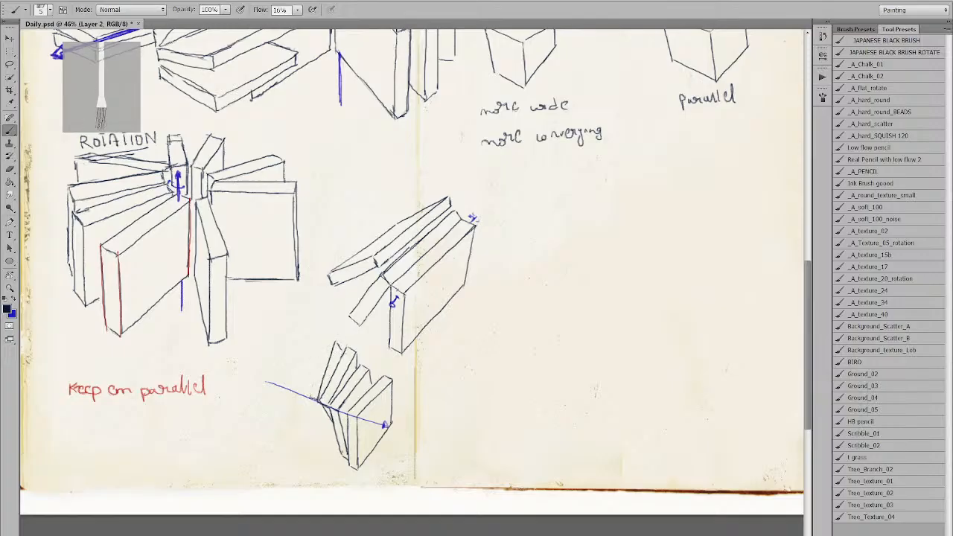
# Repeatedly try a slanted stroke left of the lower books, undoing each attempt.
pyautogui.moveTo(319, 397); pyautogui.dragTo(303, 342)
pyautogui.hotkey('ctrl', 'z')
pyautogui.moveTo(319, 398); pyautogui.dragTo(306, 342)
pyautogui.hotkey('ctrl', 'z')
pyautogui.moveTo(320, 399)
pyautogui.mouseDown()
pyautogui.moveTo(308, 341)
pyautogui.moveTo(306, 398)
pyautogui.mouseUp()
pyautogui.hotkey('ctrl', 'z')
pyautogui.hotkey('ctrl', 'z')
pyautogui.moveTo(321, 398); pyautogui.dragTo(305, 341)
pyautogui.hotkey('ctrl', 'z')
pyautogui.moveTo(320, 398); pyautogui.dragTo(305, 341)
pyautogui.hotkey('ctrl', 'z')
pyautogui.moveTo(320, 398); pyautogui.dragTo(306, 341)
pyautogui.hotkey('ctrl', 'z')
pyautogui.moveTo(321, 401); pyautogui.dragTo(307, 341)
pyautogui.hotkey('ctrl', 'z')
pyautogui.moveTo(320, 396)
pyautogui.mouseDown()
pyautogui.moveTo(309, 340)
pyautogui.moveTo(307, 392)
pyautogui.mouseUp()
pyautogui.hotkey('ctrl', 'z')
pyautogui.hotkey('ctrl', 'z')
pyautogui.moveTo(322, 340); pyautogui.dragTo(308, 393)
pyautogui.moveTo(328, 331); pyautogui.dragTo(322, 344)
pyautogui.hotkey('ctrl', 'z')
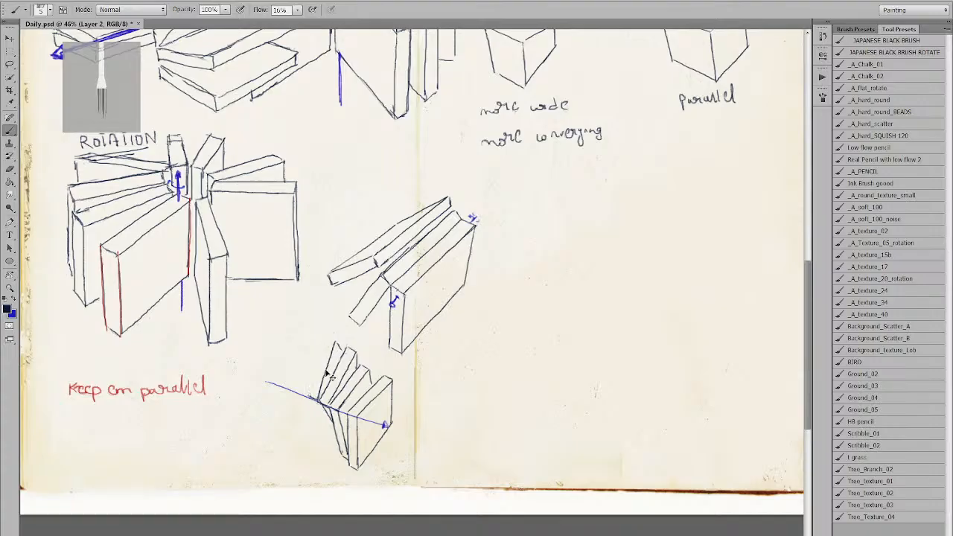
# Draw the upright book's vertical edges and erase stray strokes beside them.
pyautogui.moveTo(309, 399); pyautogui.dragTo(312, 337)
pyautogui.moveTo(318, 399); pyautogui.dragTo(323, 339)
pyautogui.hotkey('ctrl', 'z')
pyautogui.moveTo(320, 394)
pyautogui.mouseDown()
pyautogui.moveTo(325, 339)
pyautogui.moveTo(318, 399)
pyautogui.mouseUp()
pyautogui.press('e')
pyautogui.moveTo(333, 341)
pyautogui.mouseDown()
pyautogui.moveTo(328, 369)
pyautogui.moveTo(332, 360)
pyautogui.mouseUp()
pyautogui.press('b')
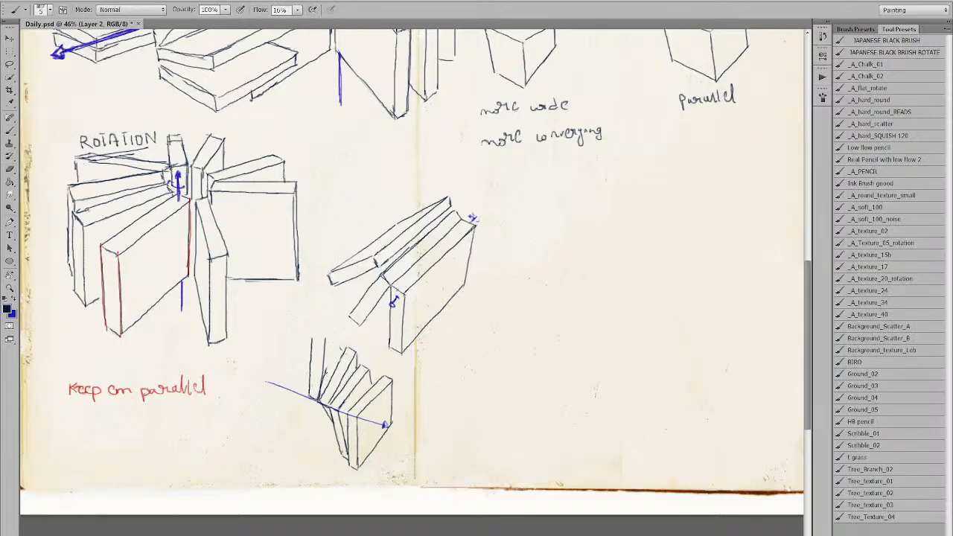
pyautogui.hotkey('ctrl', 'z')
pyautogui.moveTo(325, 339); pyautogui.dragTo(321, 403)
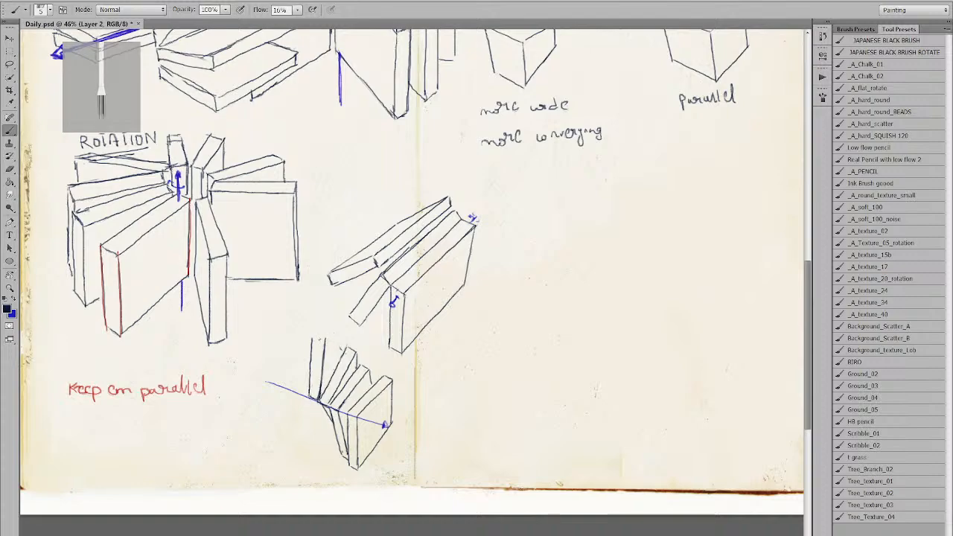
# Try closing the top of the leftmost upright book with a horizontal line.
pyautogui.moveTo(325, 339)
pyautogui.mouseDown()
pyautogui.moveTo(312, 338)
pyautogui.moveTo(360, 337)
pyautogui.mouseUp()
pyautogui.hotkey('ctrl', 'z')
pyautogui.moveTo(340, 339)
pyautogui.mouseDown()
pyautogui.moveTo(370, 336)
pyautogui.moveTo(368, 365)
pyautogui.mouseUp()
pyautogui.hotkey('ctrl', 'z')
pyautogui.hotkey('ctrl', 'z')
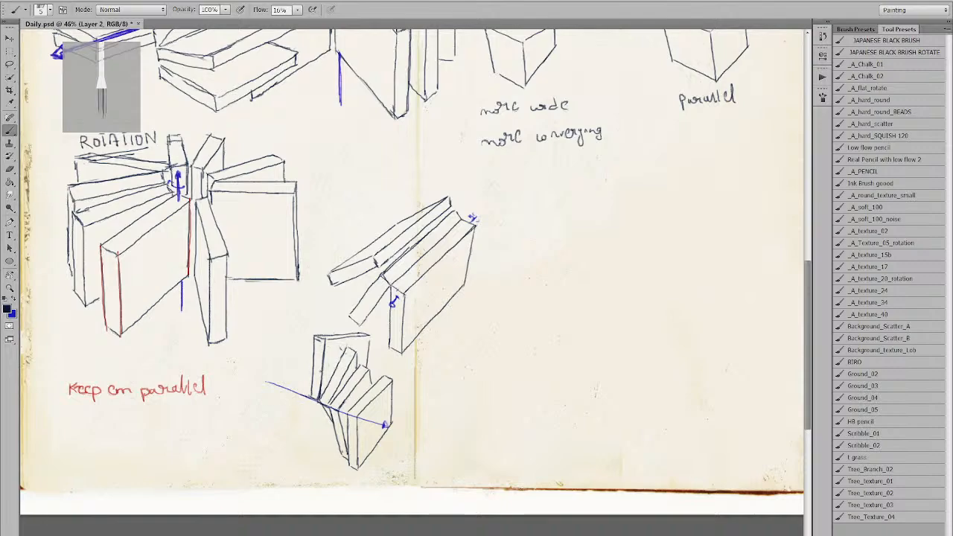
# Redraw the upright book's near-vertical left edge and darken its lower part.
pyautogui.moveTo(301, 347); pyautogui.dragTo(289, 395)
pyautogui.hotkey('ctrl', 'z')
pyautogui.moveTo(303, 342); pyautogui.dragTo(308, 372)
pyautogui.hotkey('ctrl', 'z')
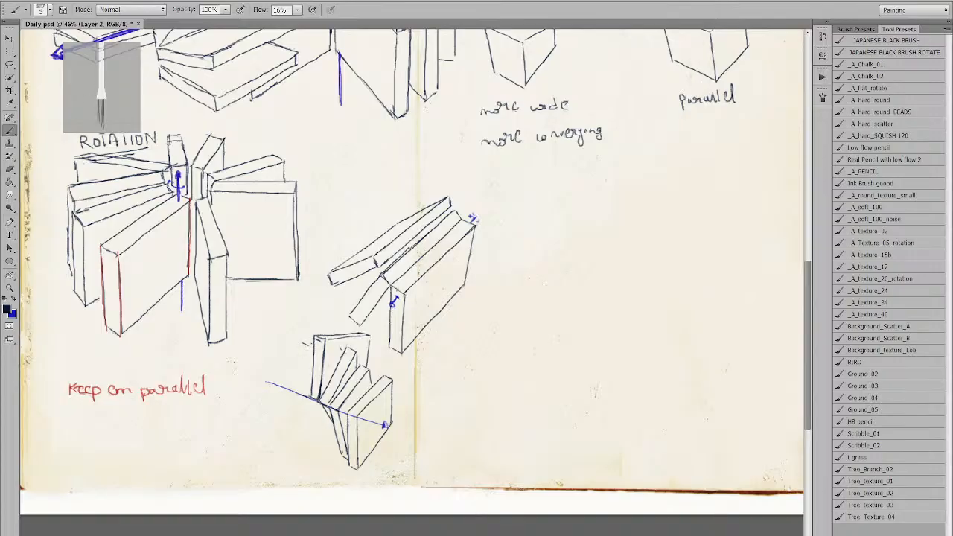
pyautogui.moveTo(307, 344); pyautogui.dragTo(309, 396)
pyautogui.hotkey('ctrl', 'z')
pyautogui.moveTo(307, 344); pyautogui.dragTo(311, 399)
pyautogui.hotkey('ctrl', 'z')
pyautogui.moveTo(308, 344); pyautogui.dragTo(311, 398)
pyautogui.moveTo(308, 349); pyautogui.dragTo(310, 398)
# Try a slanted left edge and short diagonal top for an extra book, then undo them.
pyautogui.moveTo(307, 344)
pyautogui.mouseDown()
pyautogui.moveTo(296, 344)
pyautogui.moveTo(303, 394)
pyautogui.mouseUp()
pyautogui.hotkey('ctrl', 'z')
pyautogui.hotkey('ctrl', 'z')
pyautogui.moveTo(296, 344); pyautogui.dragTo(302, 394)
pyautogui.hotkey('ctrl', 'z')
pyautogui.moveTo(297, 344); pyautogui.dragTo(303, 391)
pyautogui.hotkey('ctrl', 'z')
pyautogui.moveTo(296, 344); pyautogui.dragTo(303, 395)
pyautogui.moveTo(310, 333); pyautogui.dragTo(344, 318)
pyautogui.hotkey('ctrl', 'z')
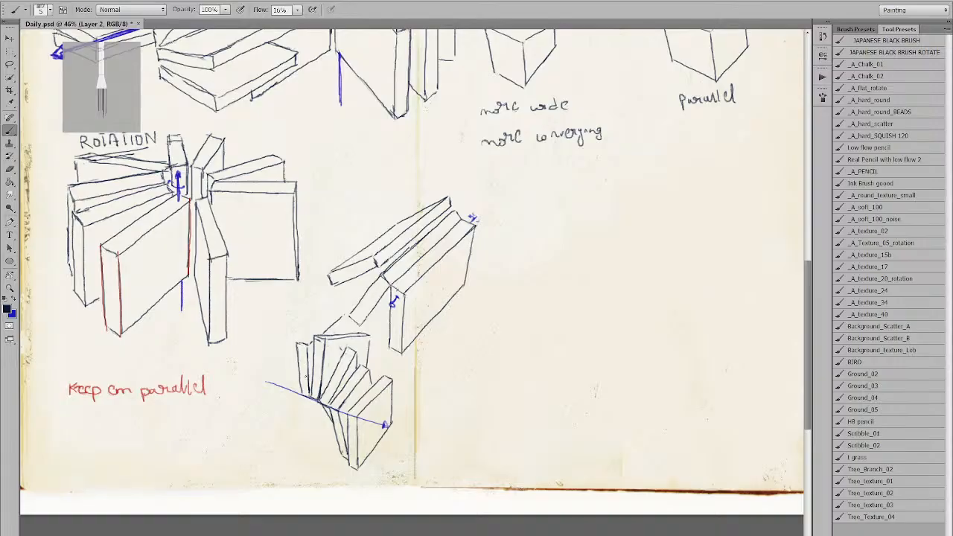
pyautogui.hotkey('ctrl', 'alt', 'z')
pyautogui.hotkey('ctrl', 'alt', 'z')
# Erase the trial strokes, darken the fan's left edge, and wipe the leftmost book's top-left.
pyautogui.press('e')
pyautogui.moveTo(300, 342)
pyautogui.mouseDown()
pyautogui.moveTo(309, 341)
pyautogui.moveTo(310, 394)
pyautogui.mouseUp()
pyautogui.press('b')
pyautogui.moveTo(305, 341); pyautogui.dragTo(298, 390)
pyautogui.moveTo(295, 339); pyautogui.dragTo(313, 333)
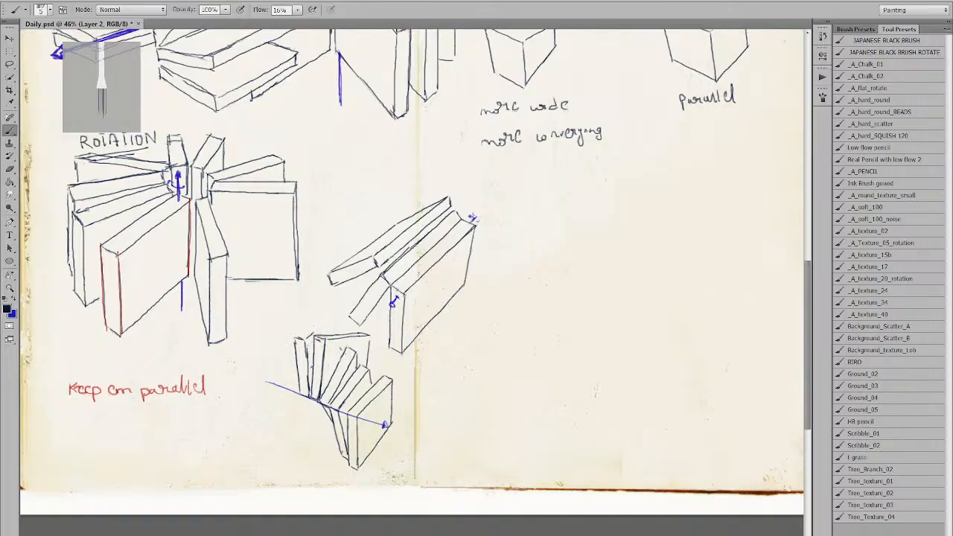
pyautogui.press('e')
pyautogui.moveTo(298, 372)
pyautogui.mouseDown()
pyautogui.moveTo(295, 334)
pyautogui.moveTo(306, 389)
pyautogui.mouseUp()
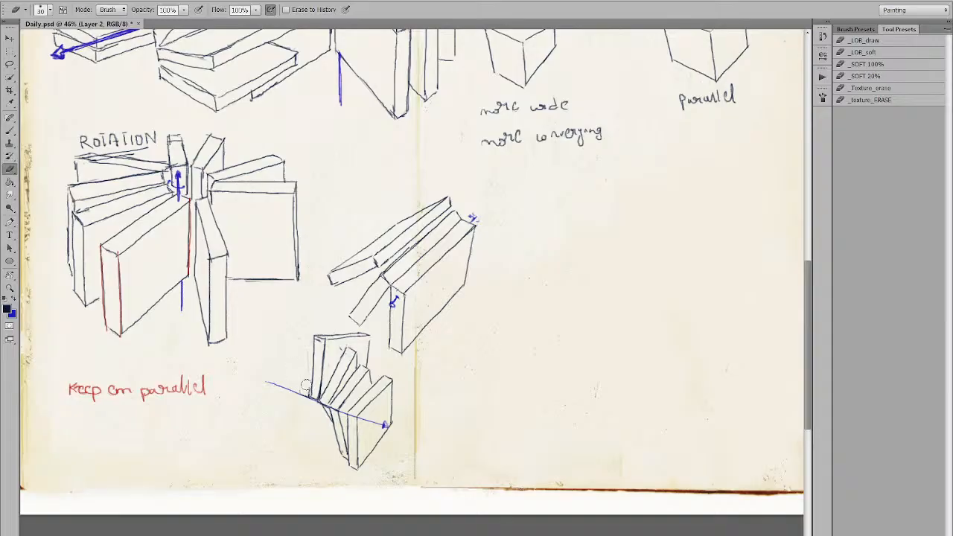
# Sketch a tilted book's left edge and a top sloping to the upper right at the fan's left end.
pyautogui.press('b')
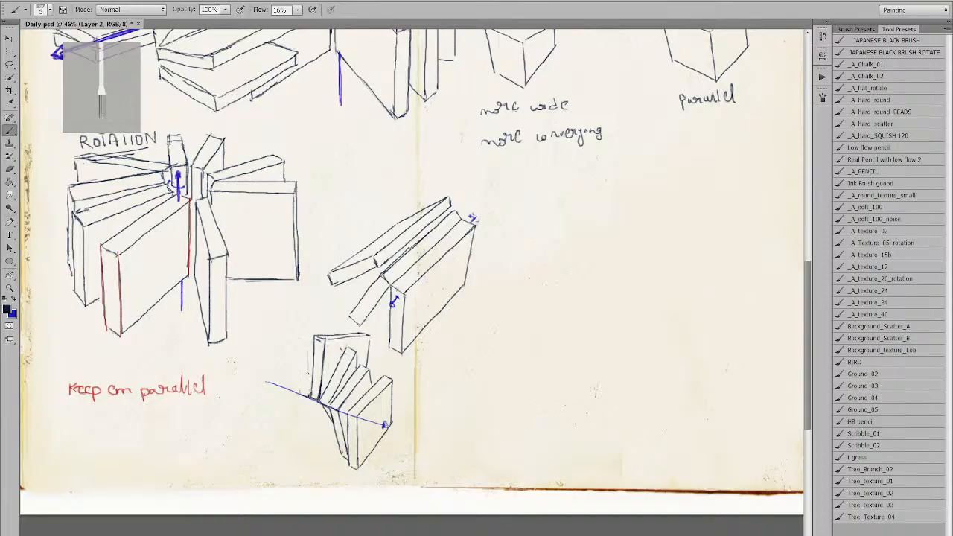
pyautogui.moveTo(299, 347)
pyautogui.mouseDown()
pyautogui.moveTo(310, 397)
pyautogui.moveTo(311, 340)
pyautogui.moveTo(347, 315)
pyautogui.mouseUp()
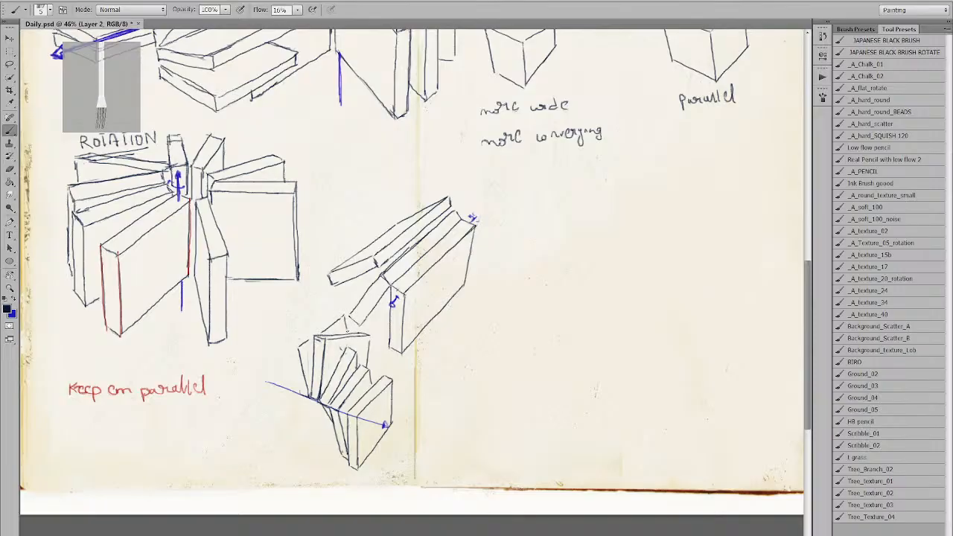
pyautogui.moveTo(285, 349); pyautogui.dragTo(301, 394)
pyautogui.hotkey('ctrl', 'z')
pyautogui.hotkey('ctrl', 'z')
pyautogui.moveTo(285, 345); pyautogui.dragTo(302, 395)
pyautogui.hotkey('ctrl', 'z')
pyautogui.moveTo(285, 345); pyautogui.dragTo(301, 395)
pyautogui.moveTo(286, 344)
pyautogui.mouseDown()
pyautogui.moveTo(315, 318)
pyautogui.moveTo(306, 330)
pyautogui.moveTo(339, 311)
pyautogui.moveTo(345, 318)
pyautogui.mouseUp()
pyautogui.hotkey('ctrl', 'z')
pyautogui.hotkey('ctrl', 'z')
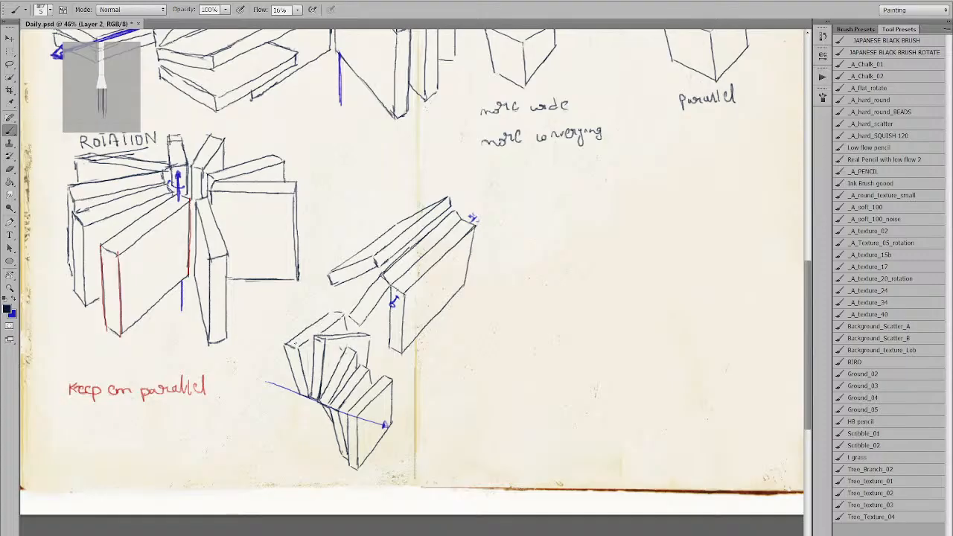
# Sketch two lower edges of a new book just left of the fan.
pyautogui.press('z')
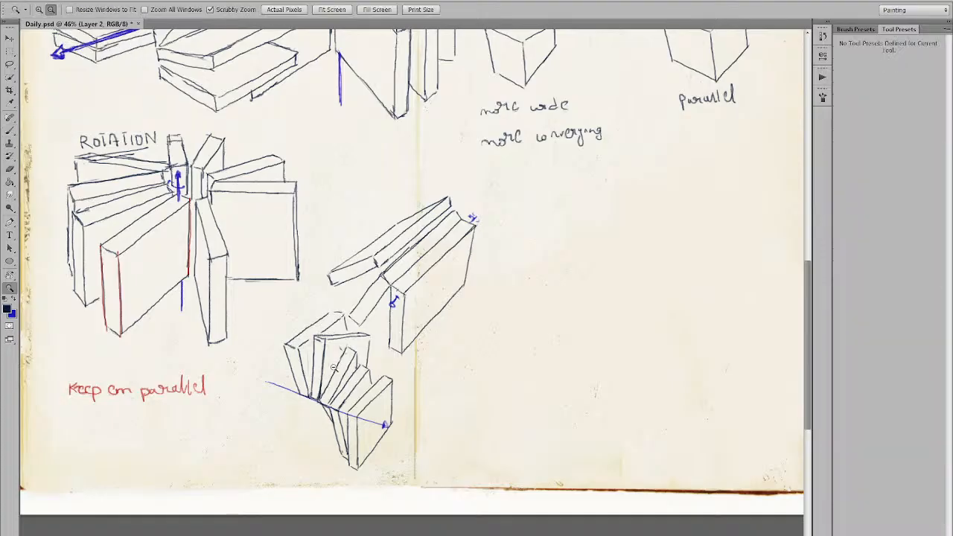
pyautogui.keyDown('alt'); pyautogui.click(335, 367); pyautogui.keyUp('alt')
pyautogui.click(330, 386)
pyautogui.keyDown('alt'); pyautogui.click(321, 307); pyautogui.keyUp('alt')
pyautogui.click(313, 370)
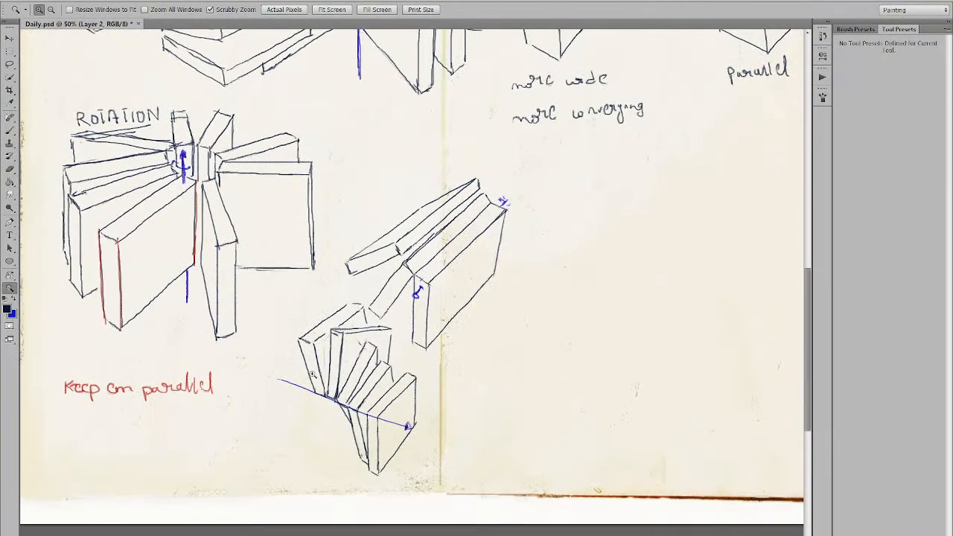
pyautogui.press('b')
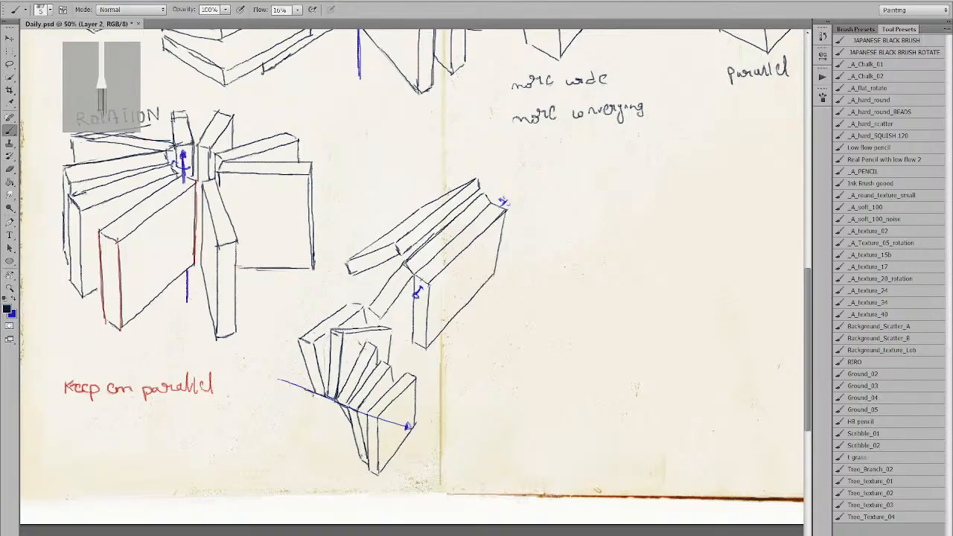
pyautogui.moveTo(284, 360); pyautogui.dragTo(312, 391)
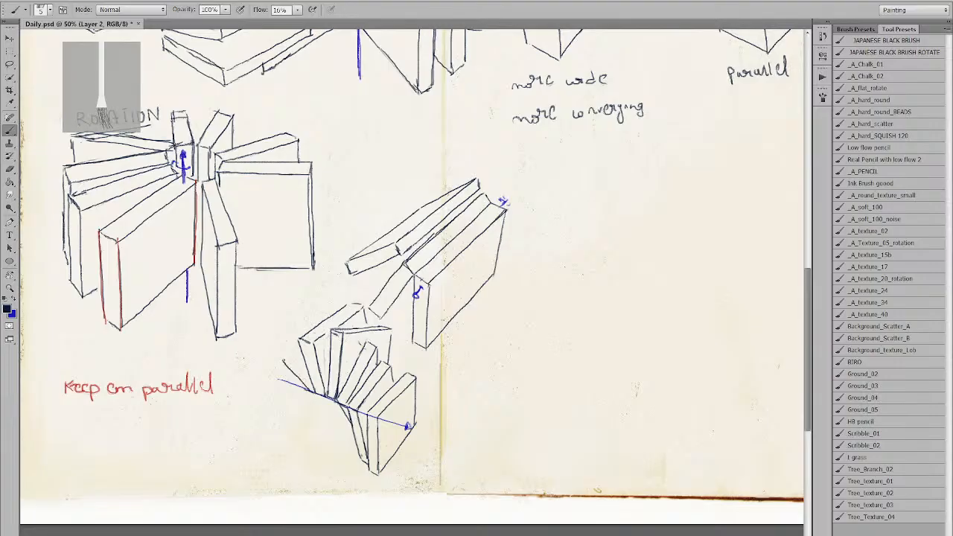
pyautogui.hotkey('ctrl', 'z')
pyautogui.moveTo(288, 354); pyautogui.dragTo(314, 392)
pyautogui.moveTo(277, 353); pyautogui.dragTo(297, 384)
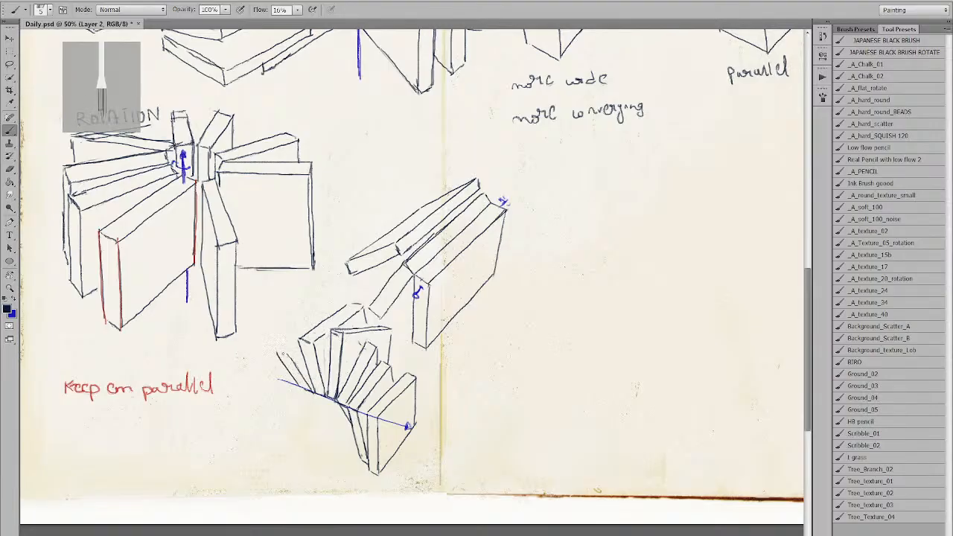
# Draw the new book's steep rising edge, short top edge and far side edge.
pyautogui.moveTo(275, 348)
pyautogui.mouseDown()
pyautogui.moveTo(287, 356)
pyautogui.moveTo(310, 319)
pyautogui.mouseUp()
pyautogui.hotkey('ctrl', 'z')
pyautogui.moveTo(275, 348); pyautogui.dragTo(300, 298)
pyautogui.moveTo(302, 290); pyautogui.dragTo(315, 293)
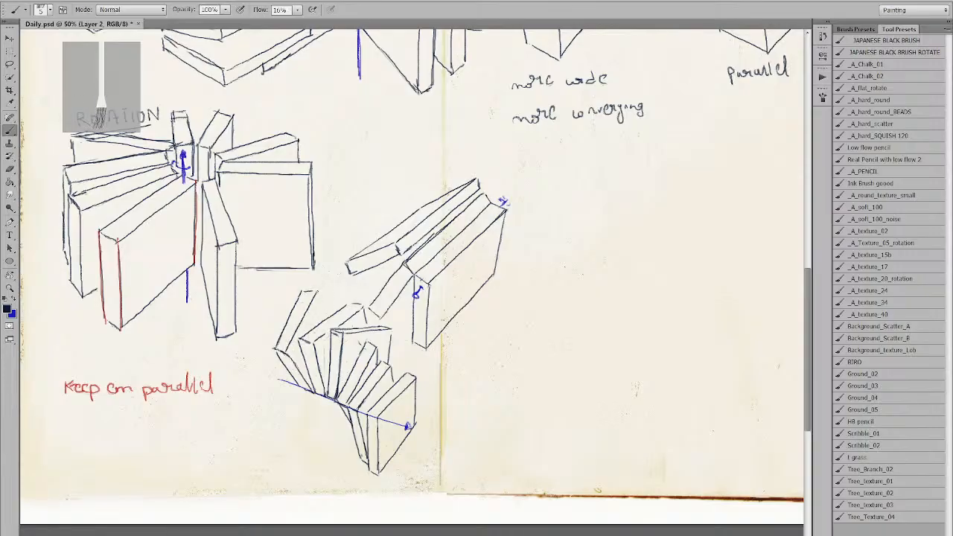
pyautogui.moveTo(313, 291); pyautogui.dragTo(287, 347)
pyautogui.moveTo(314, 290); pyautogui.dragTo(326, 319)
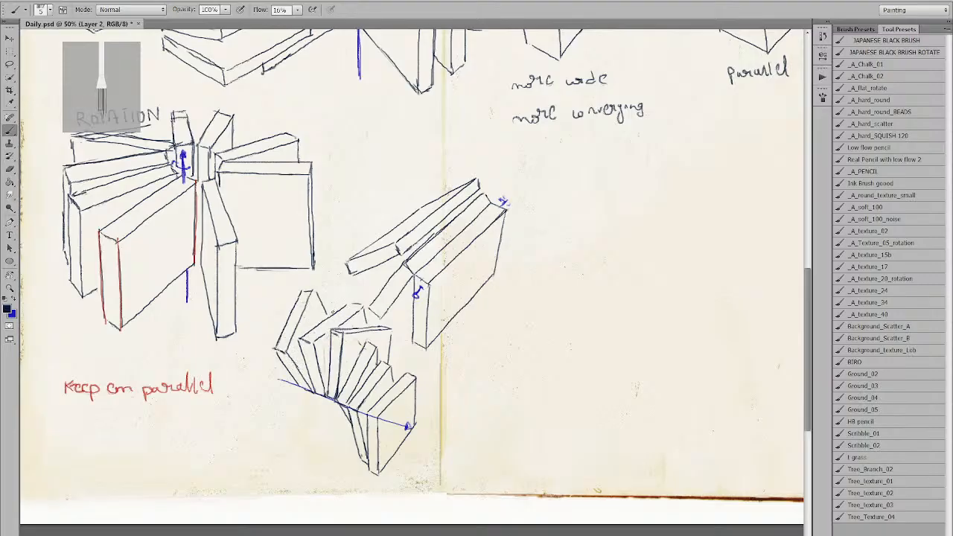
pyautogui.press('e')
pyautogui.press('b')
pyautogui.press('e')
pyautogui.press('b')
# Erase the trial book lines at the fan's left end and nudge the sketch down-left.
pyautogui.press('e')
pyautogui.moveTo(302, 383)
pyautogui.mouseDown()
pyautogui.moveTo(282, 331)
pyautogui.moveTo(283, 342)
pyautogui.moveTo(301, 297)
pyautogui.moveTo(289, 342)
pyautogui.moveTo(331, 305)
pyautogui.mouseUp()
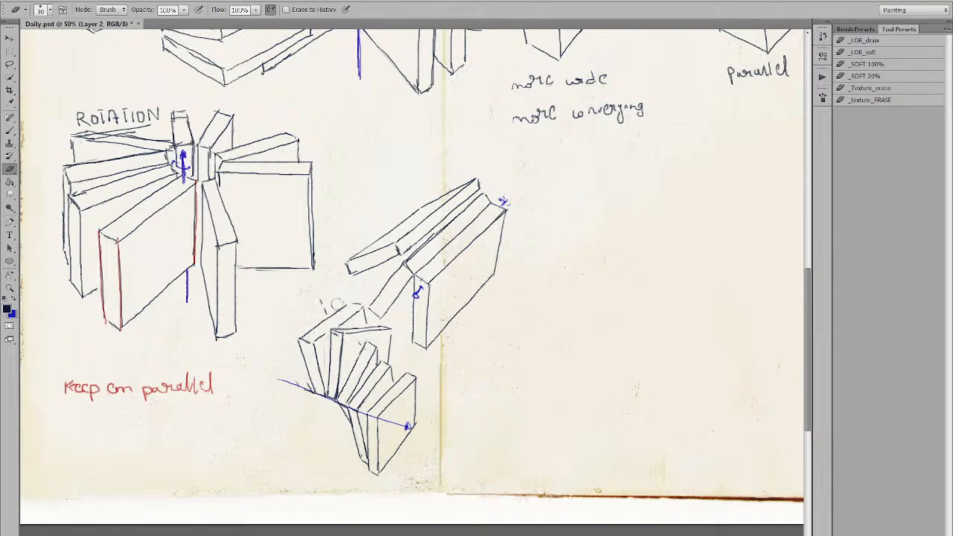
pyautogui.press('b')
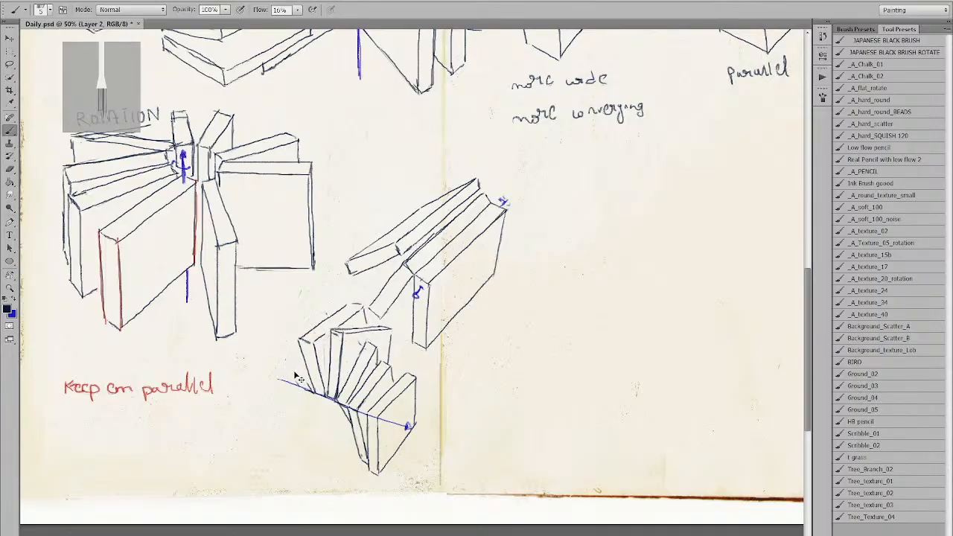
pyautogui.moveTo(344, 375); pyautogui.dragTo(333, 391)
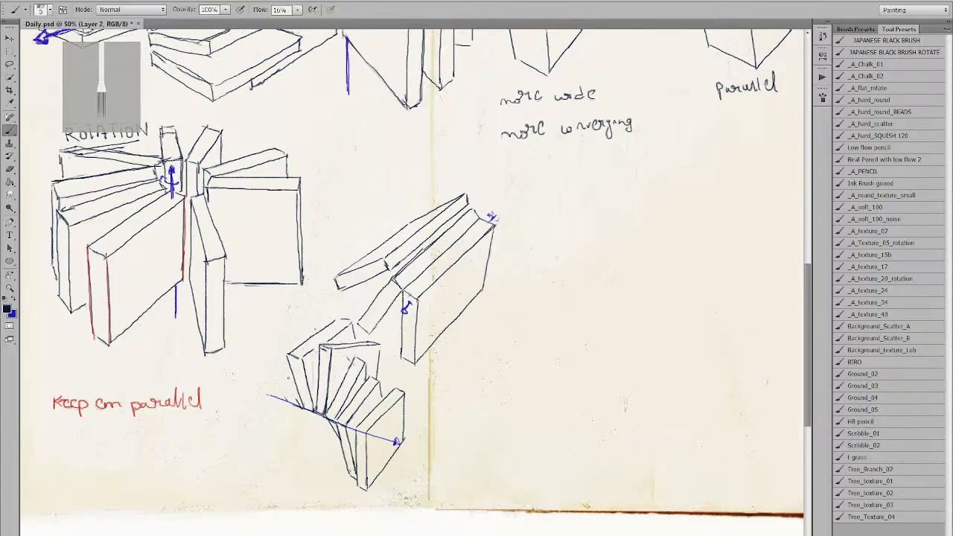
# Try extending the blue axis further left, then undo it and switch back to black.
pyautogui.press('x')
pyautogui.moveTo(239, 382); pyautogui.dragTo(283, 401)
pyautogui.hotkey('ctrl', 'z')
pyautogui.press('x')
pyautogui.press('x')
pyautogui.press('x')
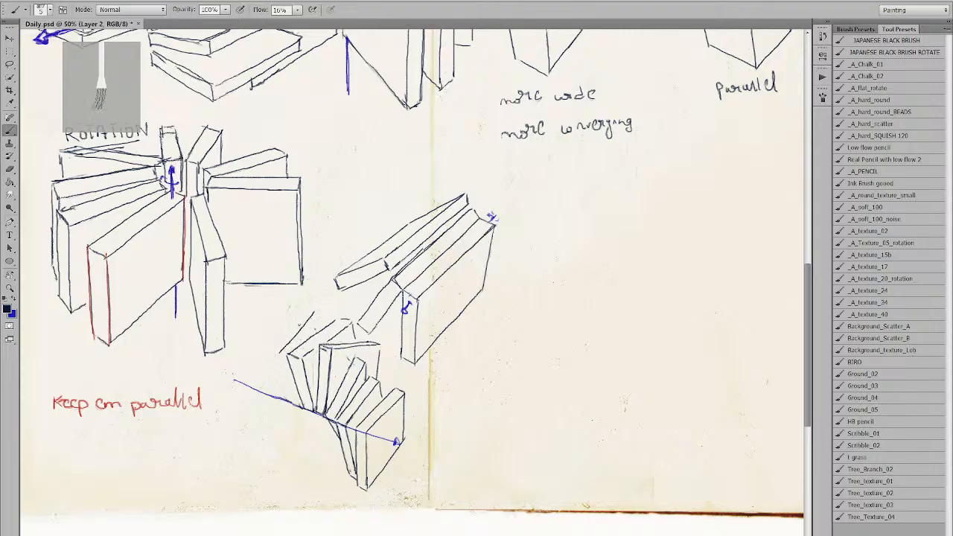
# Draw a long diagonal edge for a new tilted book left of the fan.
pyautogui.moveTo(274, 354); pyautogui.dragTo(306, 319)
pyautogui.hotkey('ctrl', 'z')
pyautogui.moveTo(274, 355); pyautogui.dragTo(307, 319)
pyautogui.hotkey('ctrl', 'z')
pyautogui.moveTo(273, 356); pyautogui.dragTo(310, 310)
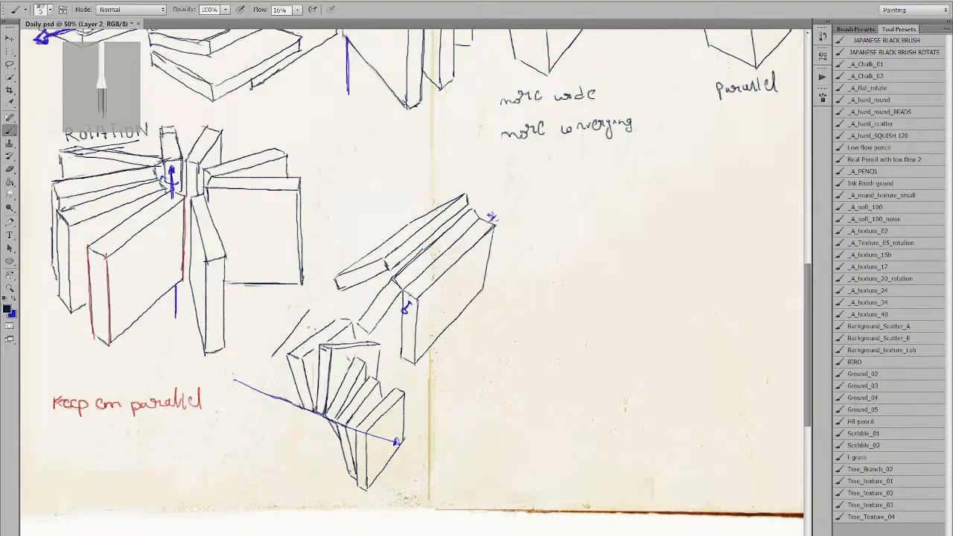
# Add the book's lower corner, slanted edge and left side, undoing the last trial strokes.
pyautogui.moveTo(262, 354); pyautogui.dragTo(282, 384)
pyautogui.moveTo(260, 354)
pyautogui.mouseDown()
pyautogui.moveTo(297, 308)
pyautogui.moveTo(308, 310)
pyautogui.moveTo(315, 331)
pyautogui.mouseUp()
pyautogui.moveTo(261, 353); pyautogui.dragTo(278, 394)
pyautogui.hotkey('ctrl', 'z')
pyautogui.moveTo(261, 354); pyautogui.dragTo(276, 397)
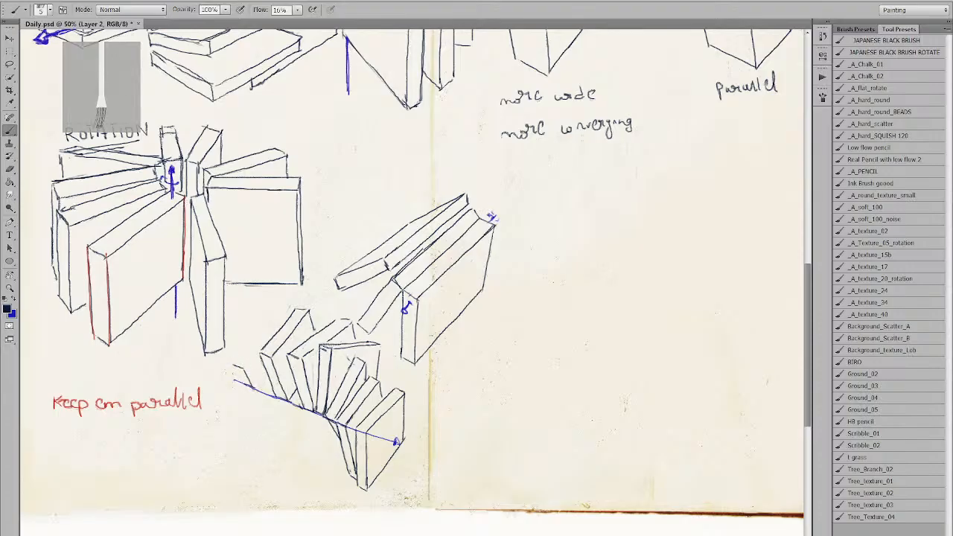
pyautogui.moveTo(235, 370); pyautogui.dragTo(244, 385)
pyautogui.moveTo(261, 318); pyautogui.dragTo(243, 365)
pyautogui.hotkey('ctrl', 'alt', 'z')
pyautogui.hotkey('ctrl', 'alt', 'z')
pyautogui.hotkey('ctrl', 'alt', 'z')
# Zoom in and out on the fan, then try and undo edge strokes at the blue axis's left end.
pyautogui.press('z')
pyautogui.click(251, 385)
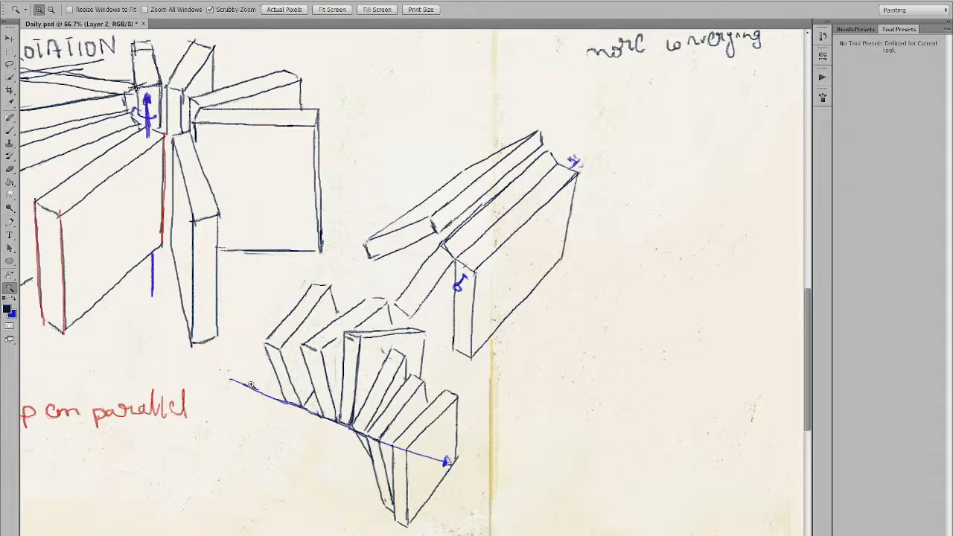
pyautogui.keyDown('alt'); pyautogui.click(251, 385); pyautogui.keyUp('alt')
pyautogui.press('b')
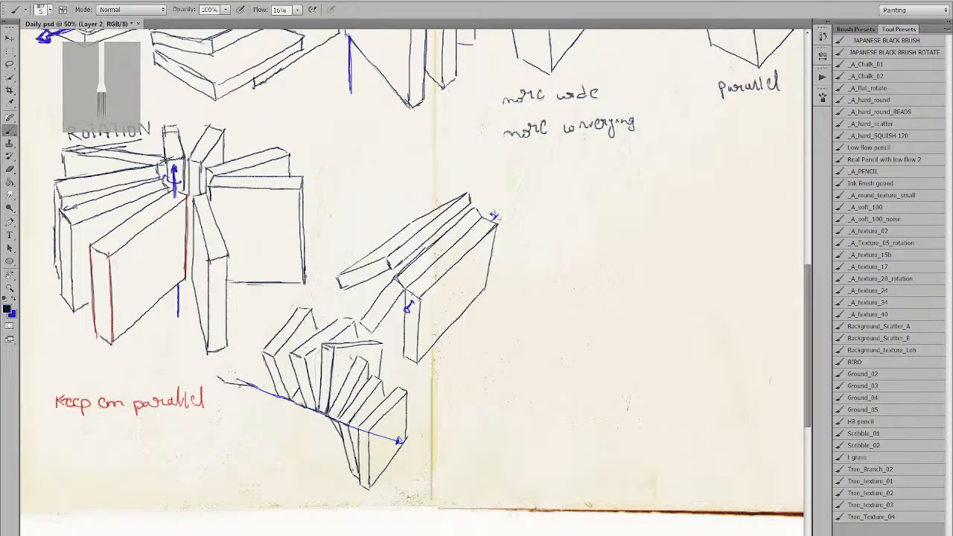
pyautogui.moveTo(216, 378)
pyautogui.mouseDown()
pyautogui.moveTo(242, 382)
pyautogui.moveTo(237, 338)
pyautogui.moveTo(249, 306)
pyautogui.mouseUp()
pyautogui.hotkey('ctrl', 'alt', 'z')
pyautogui.hotkey('ctrl', 'alt', 'z')
pyautogui.hotkey('ctrl', 'alt', 'z')
pyautogui.moveTo(222, 383)
pyautogui.mouseDown()
pyautogui.moveTo(232, 392)
pyautogui.moveTo(253, 385)
pyautogui.moveTo(241, 314)
pyautogui.mouseUp()
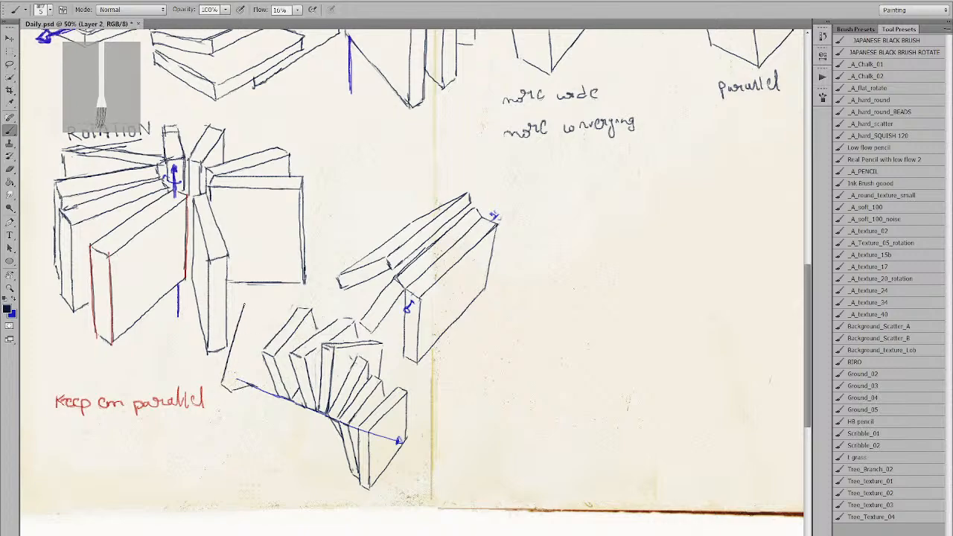
pyautogui.hotkey('ctrl', 'alt', 'z')
pyautogui.hotkey('ctrl', 'alt', 'z')
pyautogui.press('e')
pyautogui.moveTo(224, 385)
pyautogui.mouseDown()
pyautogui.moveTo(234, 394)
pyautogui.moveTo(225, 400)
pyautogui.mouseUp()
pyautogui.press('b')
pyautogui.hotkey('ctrl', 'alt', 'z')
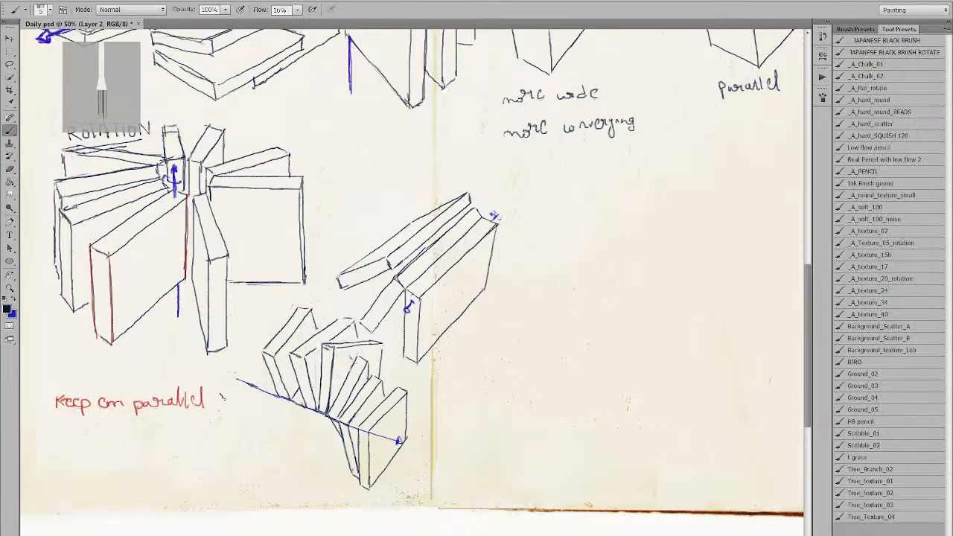
# Draw the upright book's base line, left side and top edge beside the tilted book.
pyautogui.moveTo(217, 397); pyautogui.dragTo(248, 388)
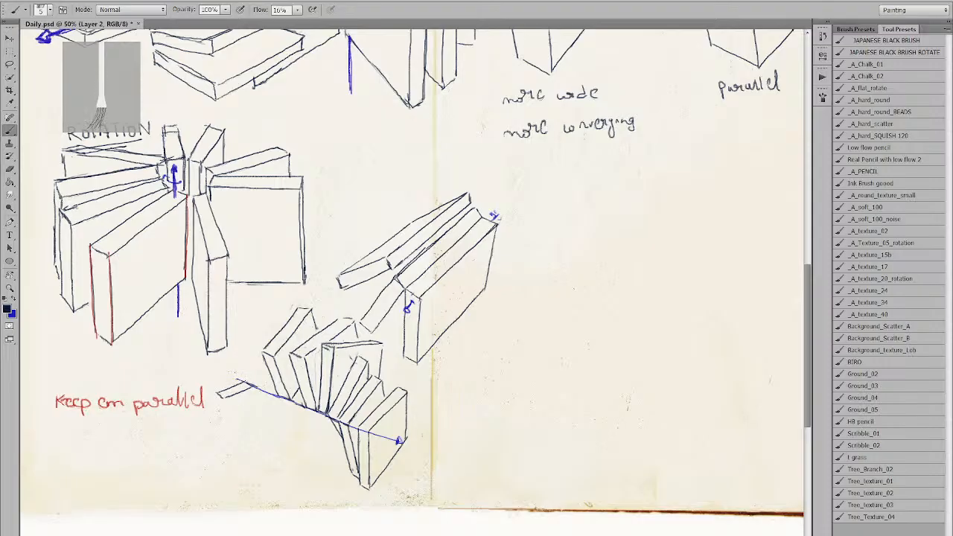
pyautogui.moveTo(229, 337); pyautogui.dragTo(222, 384)
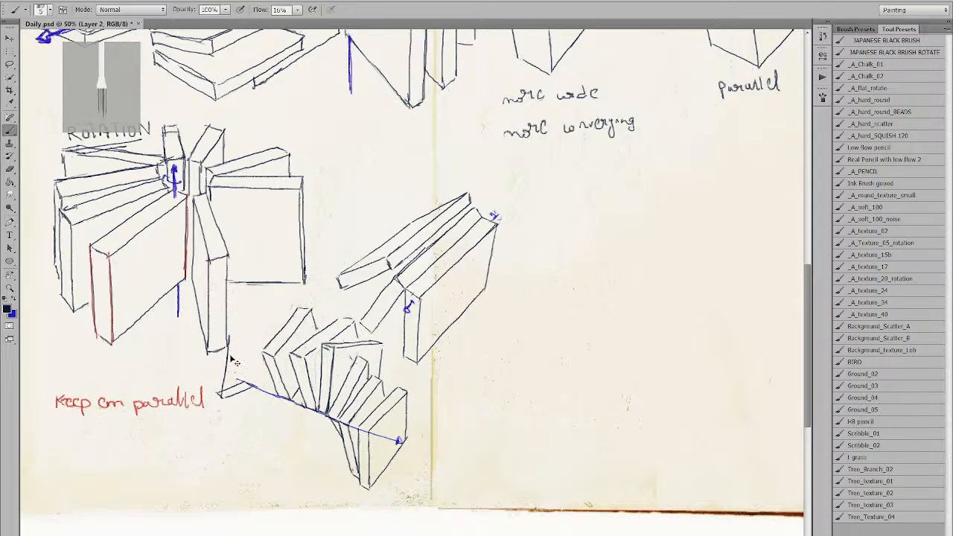
pyautogui.moveTo(222, 349); pyautogui.dragTo(216, 392)
pyautogui.hotkey('ctrl', 'z')
pyautogui.moveTo(217, 350); pyautogui.dragTo(215, 389)
pyautogui.hotkey('ctrl', 'z')
pyautogui.moveTo(217, 350); pyautogui.dragTo(216, 394)
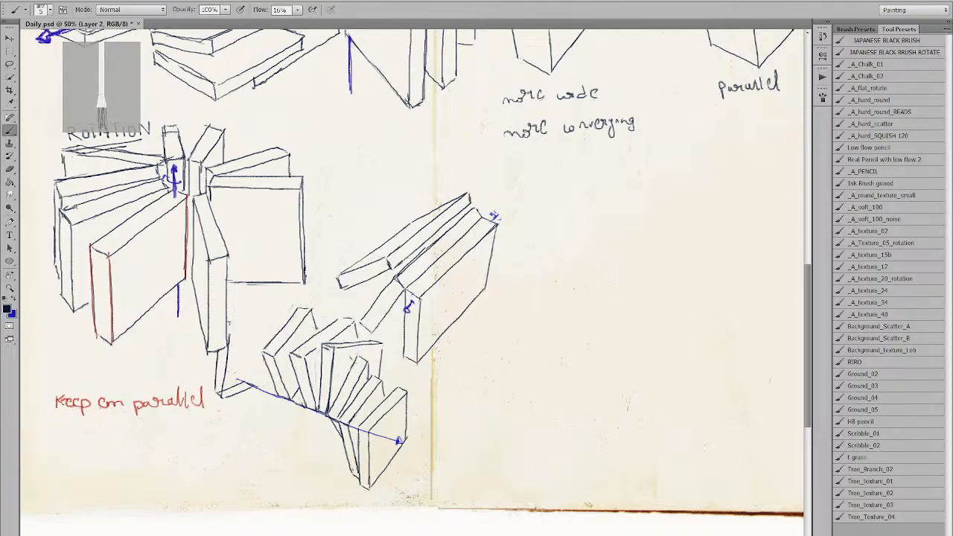
pyautogui.moveTo(226, 323)
pyautogui.mouseDown()
pyautogui.moveTo(262, 322)
pyautogui.moveTo(258, 383)
pyautogui.mouseUp()
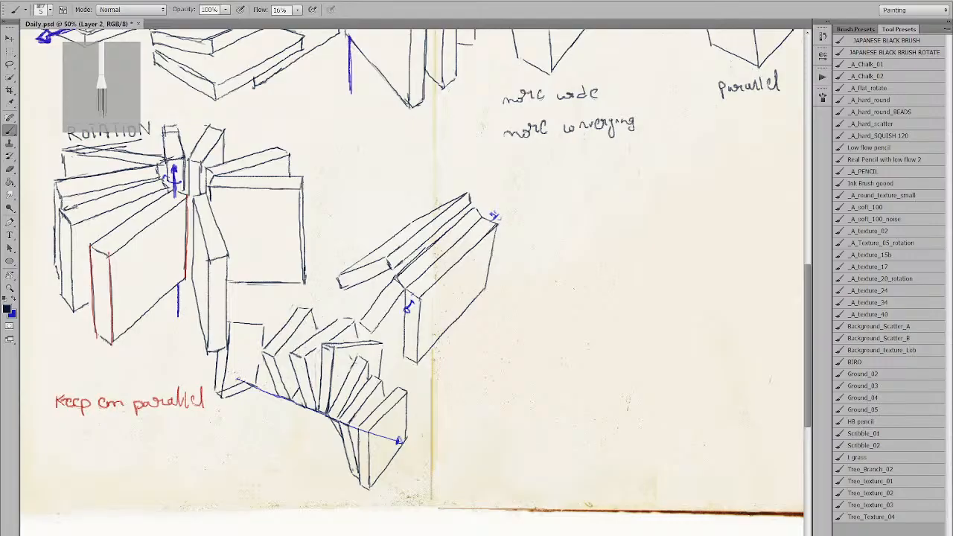
# Erase the left tip of the blue axis.
pyautogui.press('e')
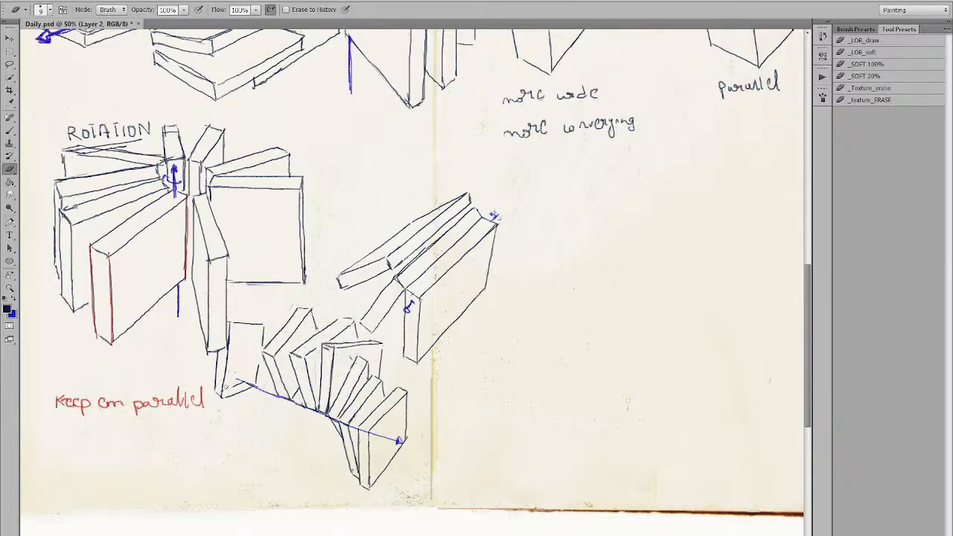
pyautogui.moveTo(234, 383); pyautogui.dragTo(242, 380)
pyautogui.press('b')
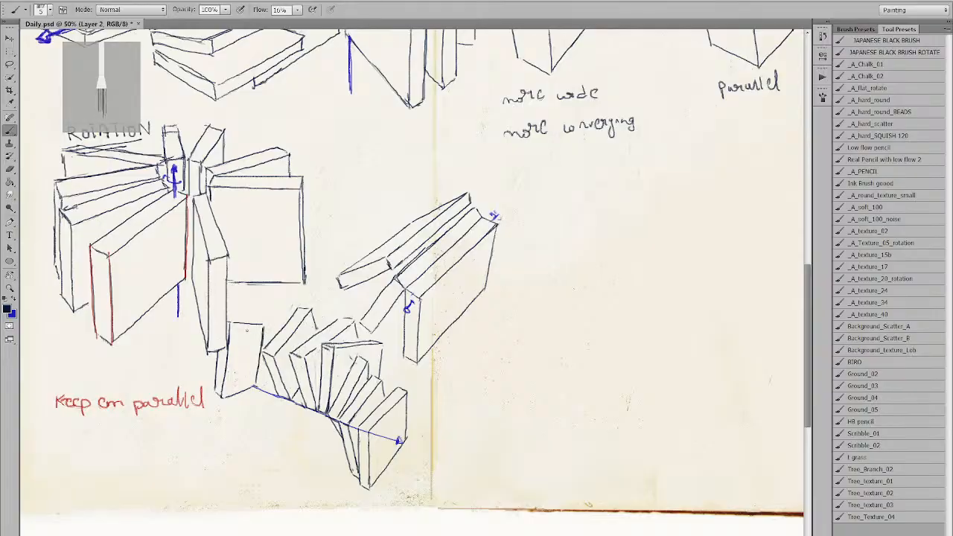
# Redraw the upright book's inner edge and darken its top edge.
pyautogui.press('e')
pyautogui.moveTo(223, 392); pyautogui.dragTo(228, 356)
pyautogui.press('b')
pyautogui.moveTo(221, 399); pyautogui.dragTo(228, 347)
pyautogui.press('e')
pyautogui.press('b')
pyautogui.press('e')
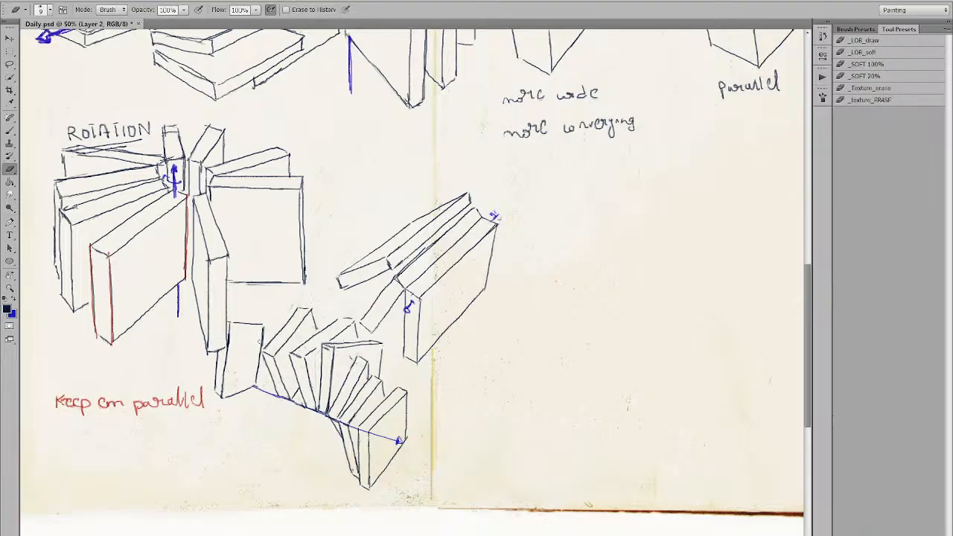
pyautogui.press('b')
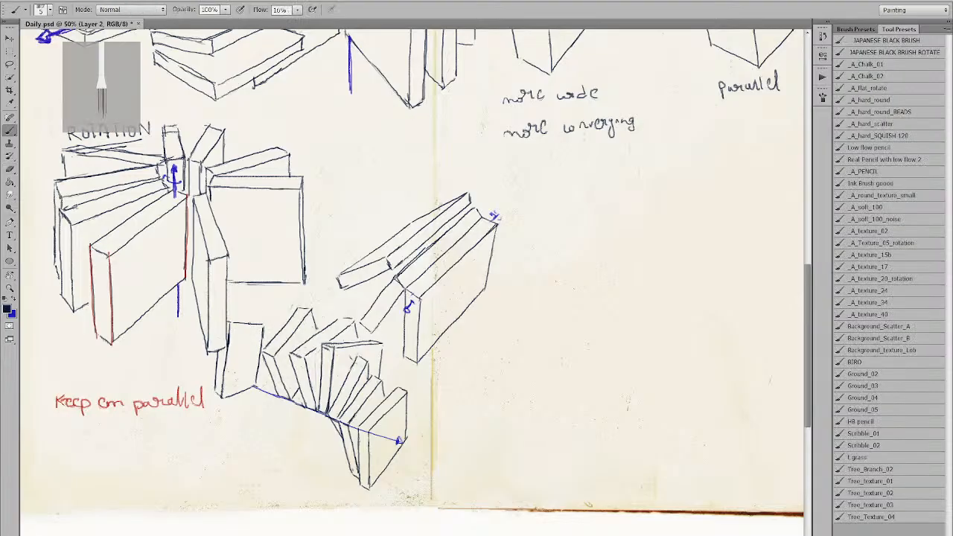
pyautogui.moveTo(244, 322)
pyautogui.mouseDown()
pyautogui.moveTo(263, 325)
pyautogui.moveTo(249, 321)
pyautogui.mouseUp()
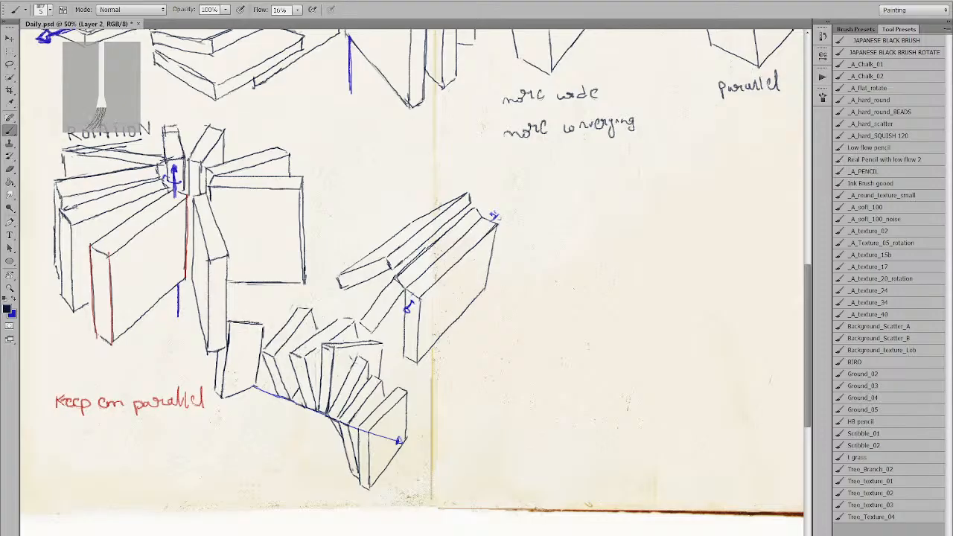
pyautogui.moveTo(344, 309); pyautogui.dragTo(313, 325)
pyautogui.hotkey('alt', 'space')
# Zoom out to view the whole spread, then return to the low-flow brush for sketching.
pyautogui.click(313, 325)
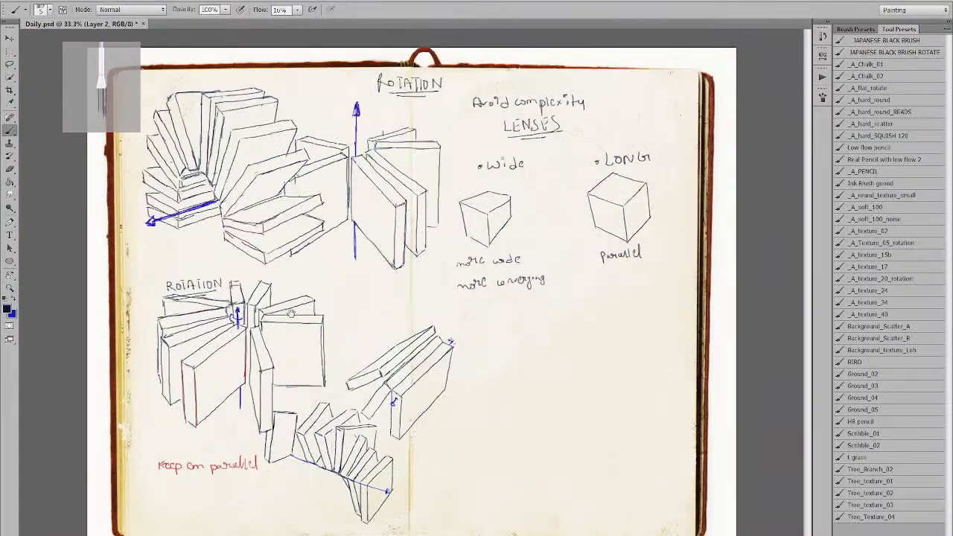
pyautogui.click(395, 369)
pyautogui.moveTo(514, 445); pyautogui.dragTo(389, 362)
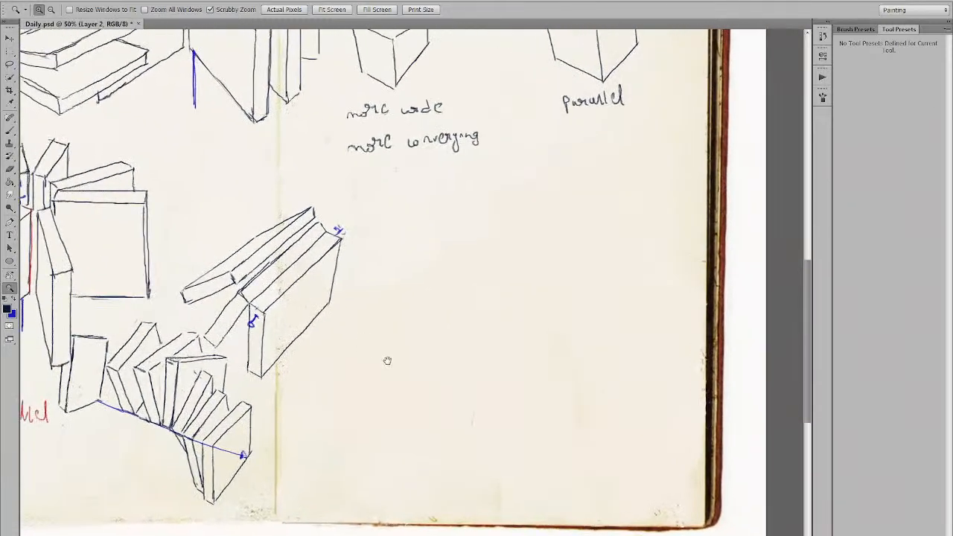
pyautogui.keyDown('alt'); pyautogui.click(374, 323); pyautogui.keyUp('alt')
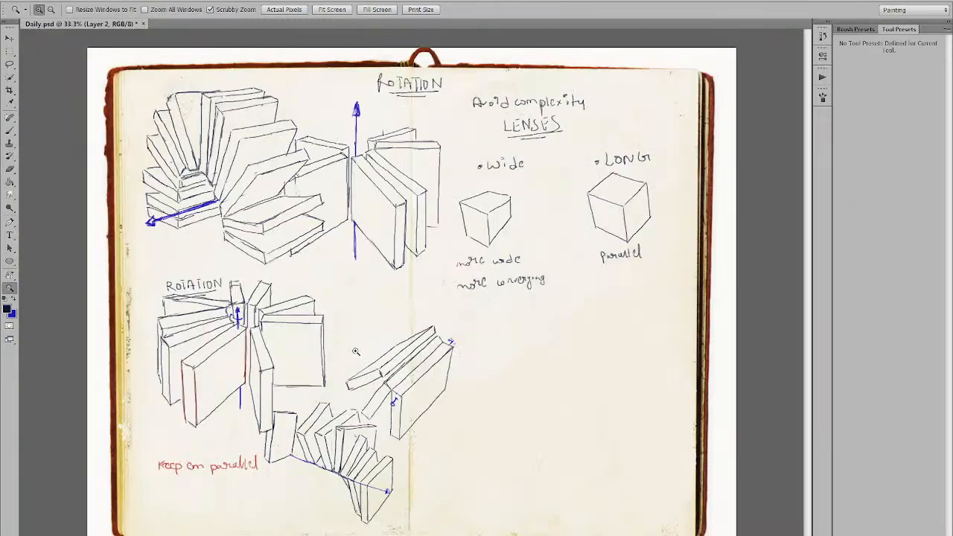
pyautogui.press('b')
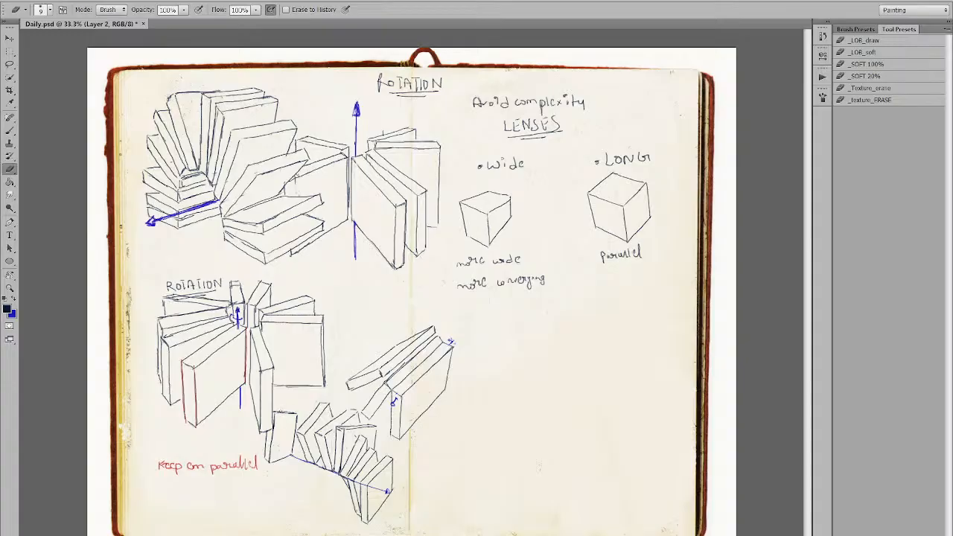
pyautogui.press('b')
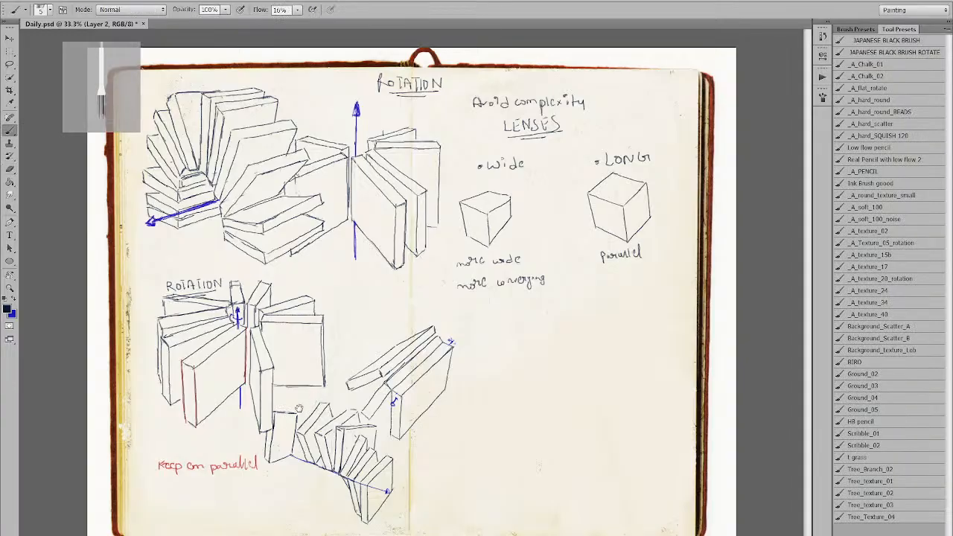
# Zoom into the blank right page and sketch the upright book's top face as a plank.
pyautogui.press('z')
pyautogui.click(446, 398)
pyautogui.moveTo(467, 388)
pyautogui.mouseDown()
pyautogui.moveTo(273, 362)
pyautogui.moveTo(255, 340)
pyautogui.mouseUp()
pyautogui.press('b')
pyautogui.moveTo(288, 266)
pyautogui.mouseDown()
pyautogui.moveTo(296, 353)
pyautogui.moveTo(316, 367)
pyautogui.mouseUp()
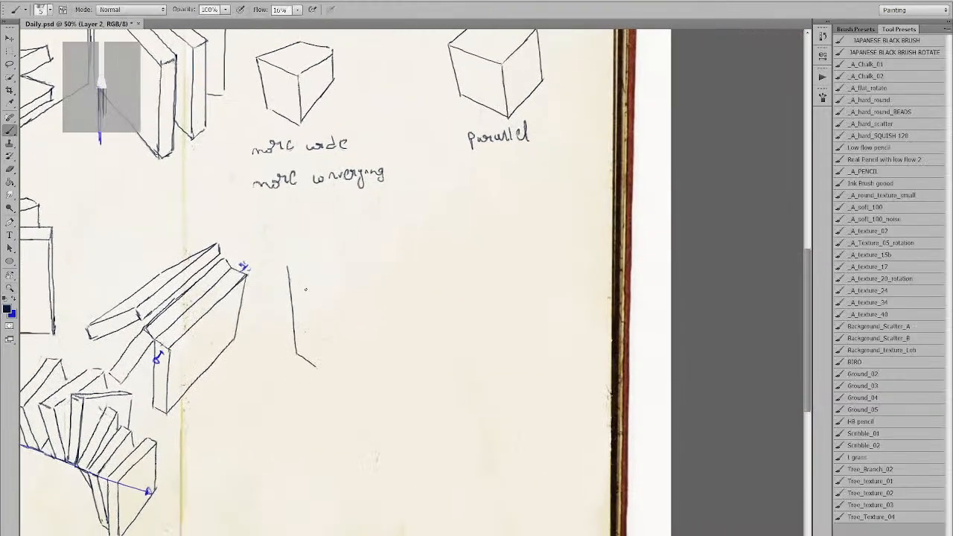
pyautogui.hotkey('ctrl', 'alt', 'z')
pyautogui.hotkey('ctrl', 'alt', 'z')
pyautogui.moveTo(288, 279)
pyautogui.mouseDown()
pyautogui.moveTo(308, 292)
pyautogui.moveTo(370, 252)
pyautogui.mouseUp()
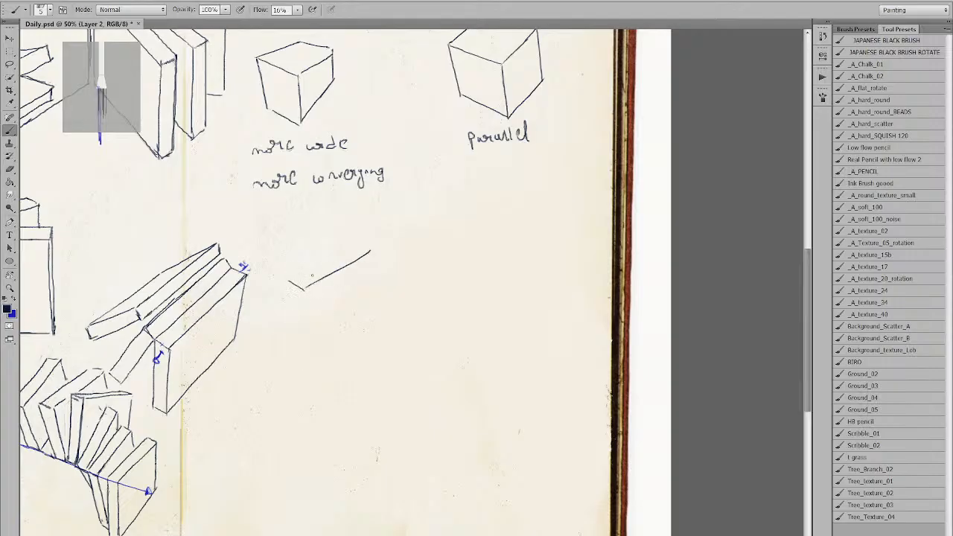
pyautogui.moveTo(288, 280); pyautogui.dragTo(372, 246)
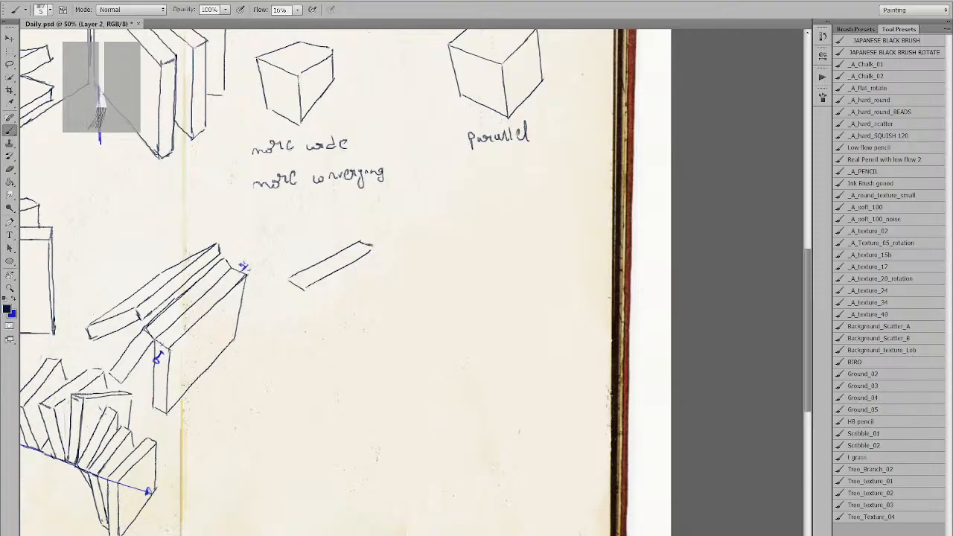
# Draw the upright book's front, left, right and bottom edges to give it thickness.
pyautogui.moveTo(304, 290); pyautogui.dragTo(300, 383)
pyautogui.hotkey('ctrl', 'z')
pyautogui.moveTo(305, 287); pyautogui.dragTo(309, 369)
pyautogui.moveTo(288, 278); pyautogui.dragTo(296, 360)
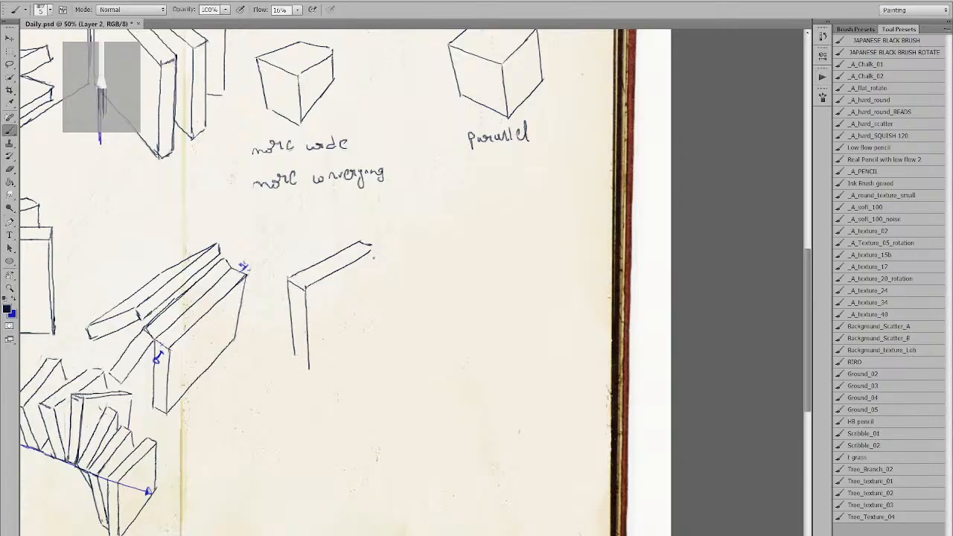
pyautogui.moveTo(370, 247); pyautogui.dragTo(370, 330)
pyautogui.moveTo(309, 371); pyautogui.dragTo(370, 330)
pyautogui.moveTo(302, 371)
pyautogui.mouseDown()
pyautogui.moveTo(335, 371)
pyautogui.moveTo(376, 336)
pyautogui.moveTo(414, 322)
pyautogui.mouseUp()
# Sketch a flat book lying at the upright book's base and a small arrow mark beside it.
pyautogui.moveTo(320, 385); pyautogui.dragTo(369, 377)
pyautogui.moveTo(423, 320)
pyautogui.mouseDown()
pyautogui.moveTo(382, 374)
pyautogui.moveTo(414, 332)
pyautogui.mouseUp()
pyautogui.hotkey('ctrl', 'z')
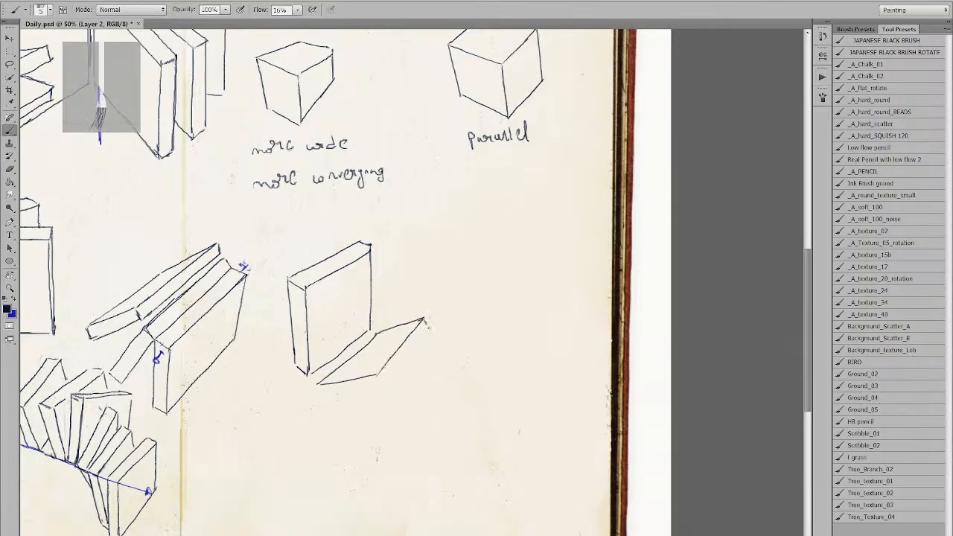
pyautogui.moveTo(381, 384); pyautogui.dragTo(429, 327)
pyautogui.moveTo(319, 392); pyautogui.dragTo(381, 385)
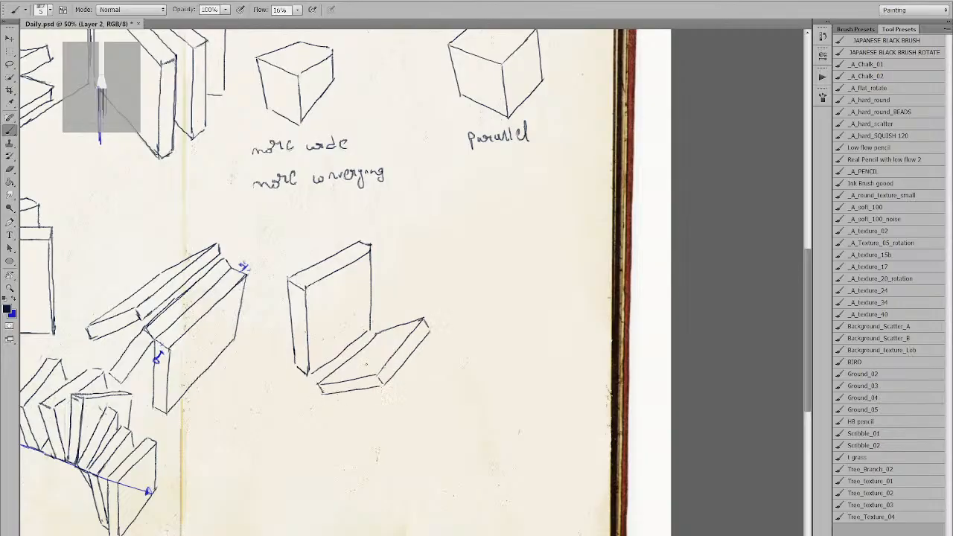
pyautogui.moveTo(388, 280); pyautogui.dragTo(396, 290)
pyautogui.press('l')
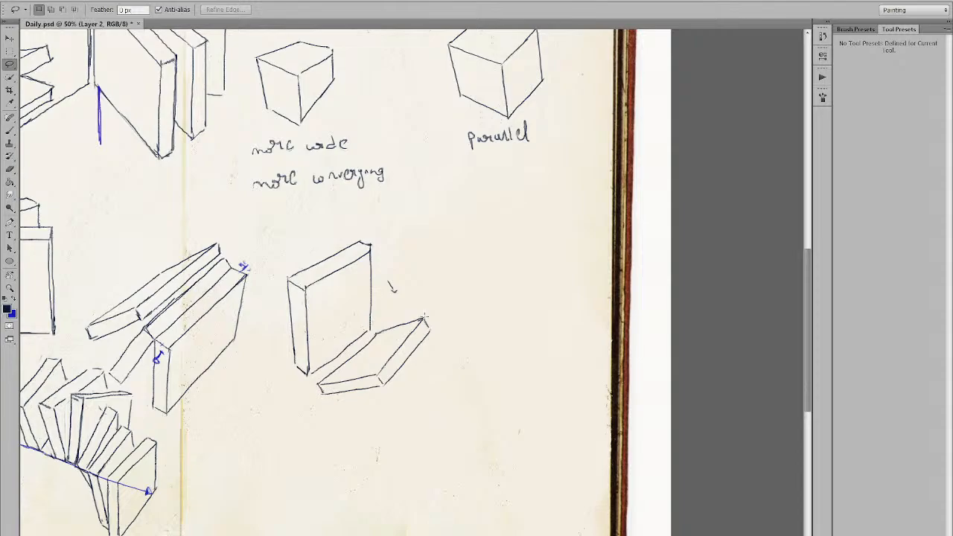
# Zoom out slightly around the new books and lasso the flat book.
pyautogui.press('z')
pyautogui.moveTo(394, 321); pyautogui.dragTo(385, 339)
pyautogui.press('l')
pyautogui.hotkey('ctrl', 'd')
pyautogui.press('b')
pyautogui.press('l')
pyautogui.moveTo(425, 305)
pyautogui.mouseDown()
pyautogui.moveTo(348, 348)
pyautogui.moveTo(322, 381)
pyautogui.moveTo(328, 417)
pyautogui.moveTo(437, 370)
pyautogui.moveTo(431, 302)
pyautogui.mouseUp()
# Try skewing the flat book, cancel, delete it, and brush a new base line under the upright book.
pyautogui.hotkey('ctrl', 't')
pyautogui.moveTo(464, 355); pyautogui.dragTo(479, 367)
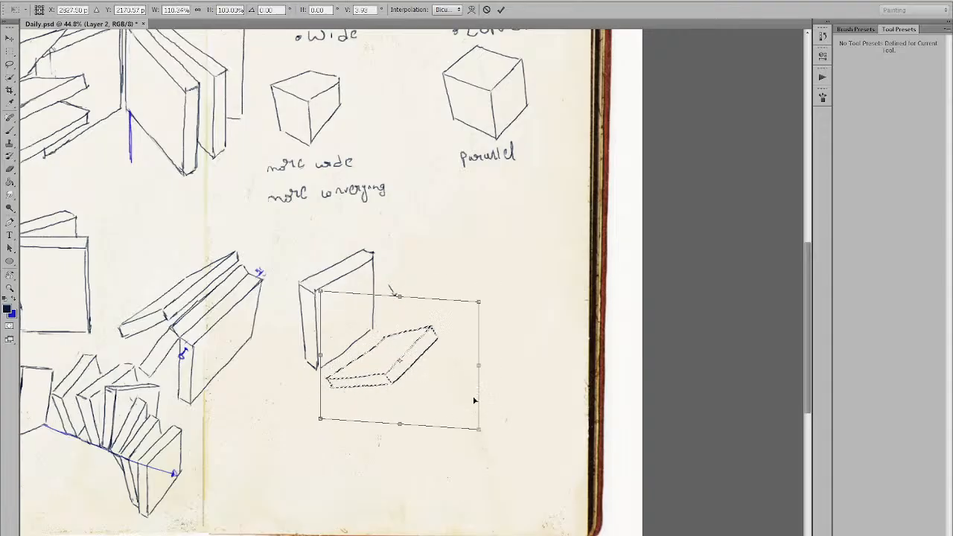
pyautogui.moveTo(480, 431)
pyautogui.mouseDown()
pyautogui.moveTo(497, 443)
pyautogui.moveTo(490, 436)
pyautogui.mouseUp()
pyautogui.press('Escape')
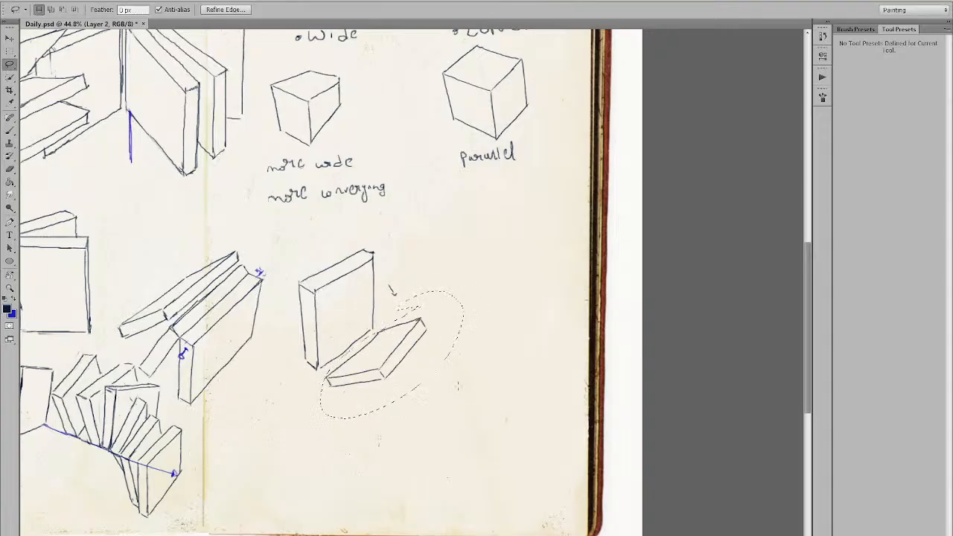
pyautogui.press('Delete')
pyautogui.hotkey('ctrl', 'd')
pyautogui.press('b')
pyautogui.moveTo(326, 376); pyautogui.dragTo(382, 335)
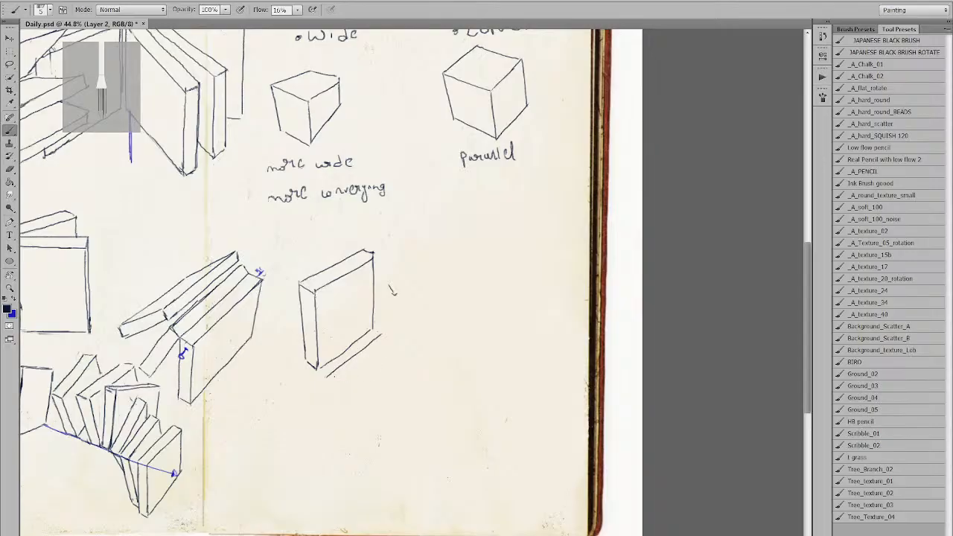
# Reinforce the base line and draw the tilted book's long diagonal top edge.
pyautogui.moveTo(328, 377); pyautogui.dragTo(379, 343)
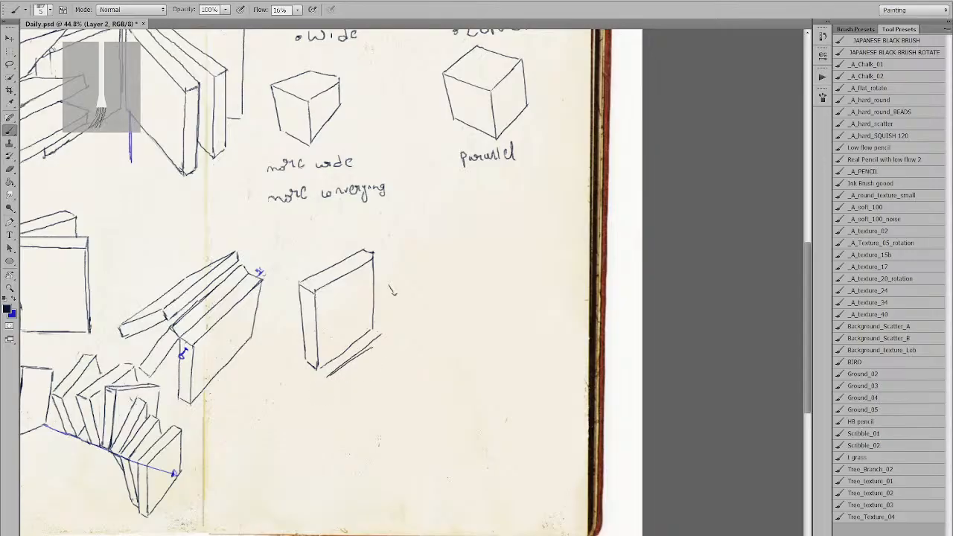
pyautogui.moveTo(410, 309); pyautogui.dragTo(413, 305)
pyautogui.hotkey('ctrl', 'z')
pyautogui.moveTo(370, 348); pyautogui.dragTo(419, 303)
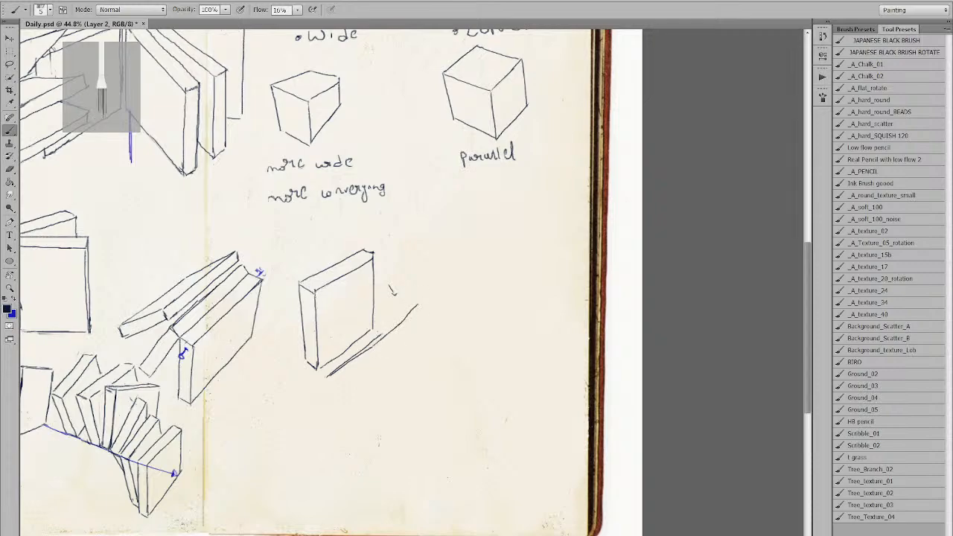
pyautogui.hotkey('ctrl', 'z')
pyautogui.moveTo(379, 337); pyautogui.dragTo(420, 304)
pyautogui.hotkey('ctrl', 'z')
pyautogui.moveTo(382, 333); pyautogui.dragTo(420, 303)
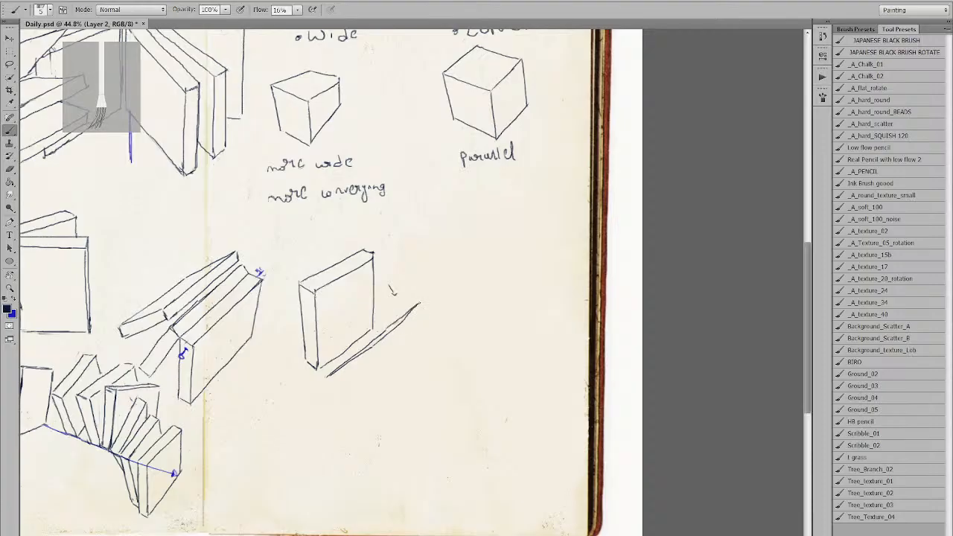
# Draw the tilted book's right and left end edges, bottom edge and back edge.
pyautogui.moveTo(374, 351); pyautogui.dragTo(381, 364)
pyautogui.moveTo(328, 377); pyautogui.dragTo(337, 387)
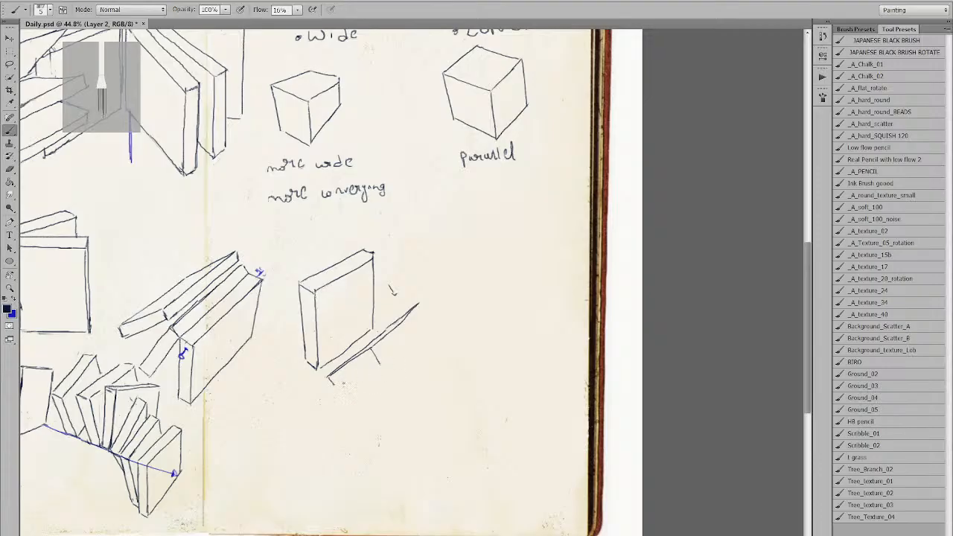
pyautogui.moveTo(327, 379)
pyautogui.mouseDown()
pyautogui.moveTo(328, 387)
pyautogui.moveTo(379, 363)
pyautogui.mouseUp()
pyautogui.hotkey('ctrl', 'z')
pyautogui.moveTo(333, 386)
pyautogui.mouseDown()
pyautogui.moveTo(380, 363)
pyautogui.moveTo(423, 312)
pyautogui.mouseUp()
pyautogui.hotkey('ctrl', 'z')
pyautogui.moveTo(380, 364); pyautogui.dragTo(428, 318)
pyautogui.hotkey('ctrl', 'z')
pyautogui.moveTo(379, 364); pyautogui.dragTo(428, 318)
# Erase the stray lower edge line and redraw the lower book's upper edge darker.
pyautogui.press('e')
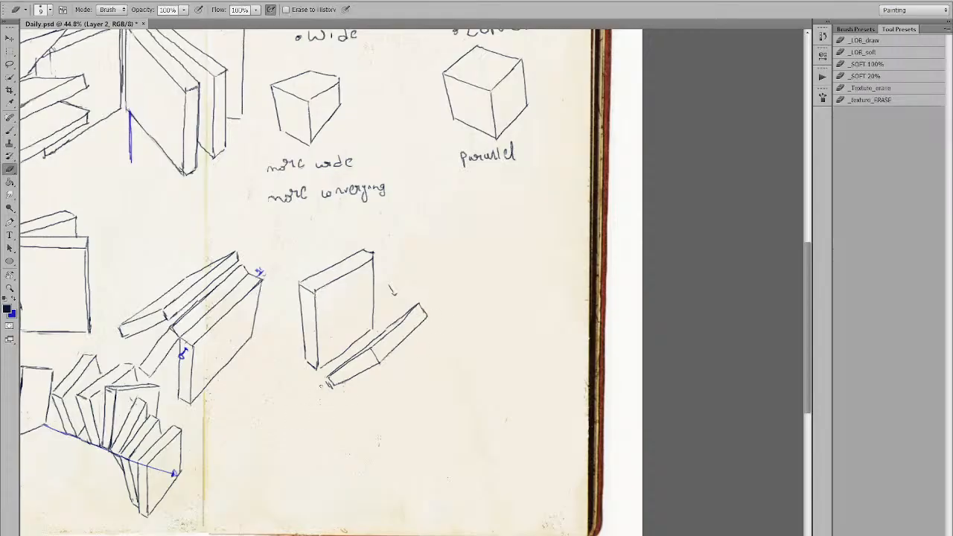
pyautogui.press('b')
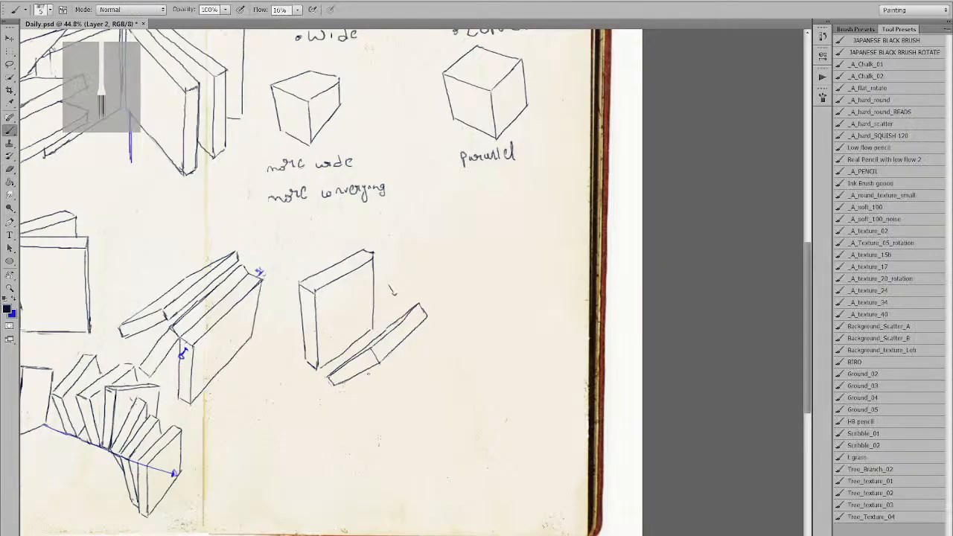
pyautogui.press('e')
pyautogui.moveTo(331, 362); pyautogui.dragTo(406, 316)
pyautogui.press('b')
pyautogui.hotkey('ctrl', 'z')
pyautogui.press('e')
pyautogui.press('b')
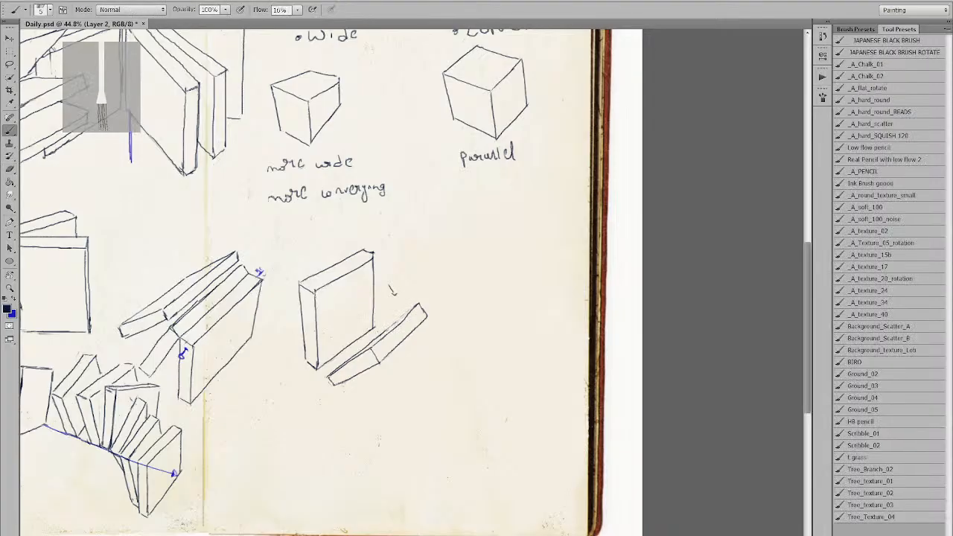
pyautogui.hotkey('ctrl', 'z')
pyautogui.moveTo(381, 334); pyautogui.dragTo(416, 304)
pyautogui.hotkey('ctrl', 'z')
pyautogui.moveTo(381, 334); pyautogui.dragTo(418, 305)
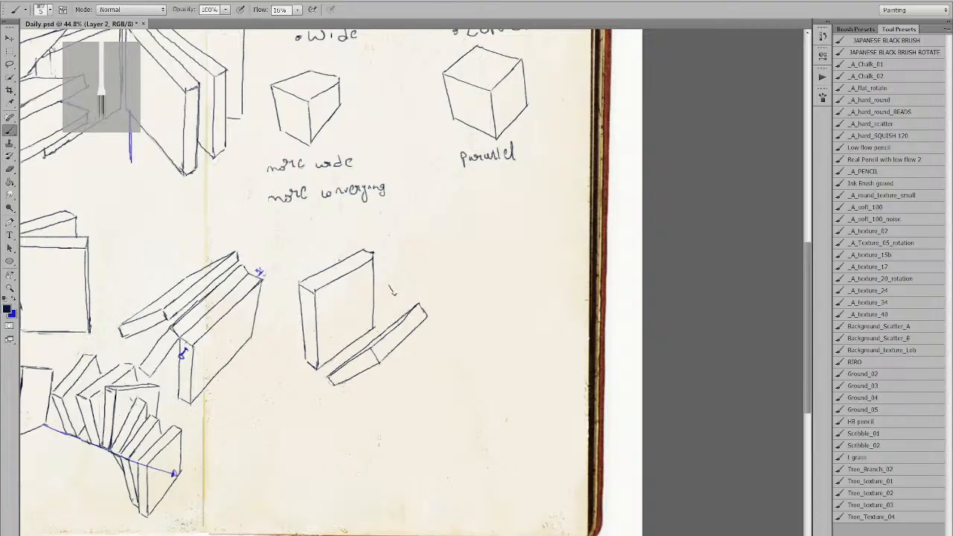
# Try an arrow and a stroke left of the upright book, then undo them.
pyautogui.moveTo(291, 354); pyautogui.dragTo(305, 361)
pyautogui.hotkey('ctrl', 'z')
pyautogui.hotkey('ctrl', 'z')
pyautogui.moveTo(277, 293)
pyautogui.mouseDown()
pyautogui.moveTo(315, 370)
pyautogui.moveTo(299, 361)
pyautogui.moveTo(274, 282)
pyautogui.mouseUp()
pyautogui.hotkey('ctrl', 'z')
pyautogui.hotkey('ctrl', 'z')
pyautogui.hotkey('ctrl', 'z')
pyautogui.hotkey('ctrl', 'z')
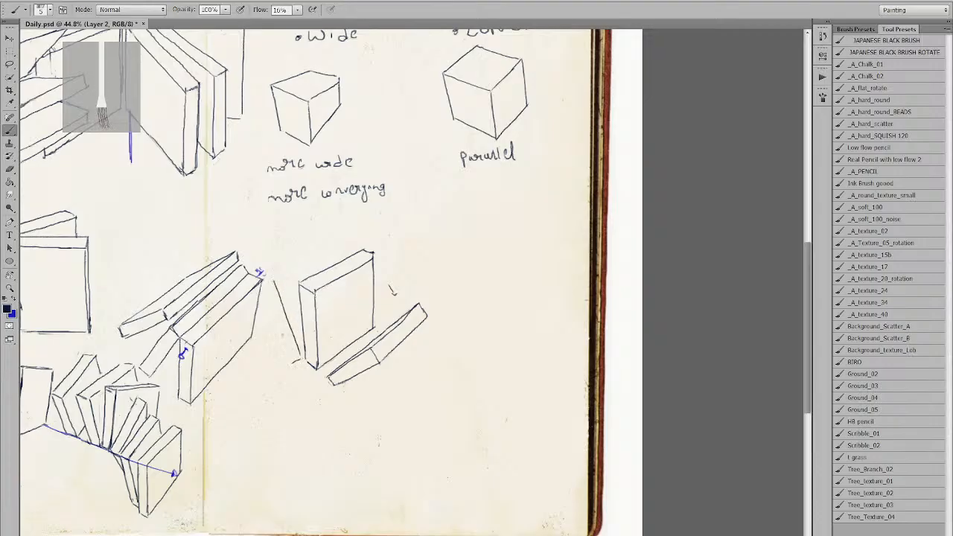
# Draw the leaning back book's left edge beside the upright book, retrying several angles.
pyautogui.moveTo(290, 362); pyautogui.dragTo(262, 276)
pyautogui.hotkey('ctrl', 'z')
pyautogui.hotkey('ctrl', 'z')
pyautogui.moveTo(301, 361); pyautogui.dragTo(275, 290)
pyautogui.hotkey('ctrl', 'z')
pyautogui.moveTo(301, 354); pyautogui.dragTo(280, 295)
pyautogui.hotkey('ctrl', 'z')
pyautogui.moveTo(300, 352)
pyautogui.mouseDown()
pyautogui.moveTo(282, 285)
pyautogui.moveTo(302, 358)
pyautogui.mouseUp()
pyautogui.hotkey('ctrl', 'z')
pyautogui.moveTo(281, 287); pyautogui.dragTo(304, 357)
pyautogui.hotkey('ctrl', 'z')
pyautogui.moveTo(280, 289); pyautogui.dragTo(304, 360)
# Draw the back book's top edge and outer left edge, refining the lower part.
pyautogui.moveTo(280, 285); pyautogui.dragTo(351, 247)
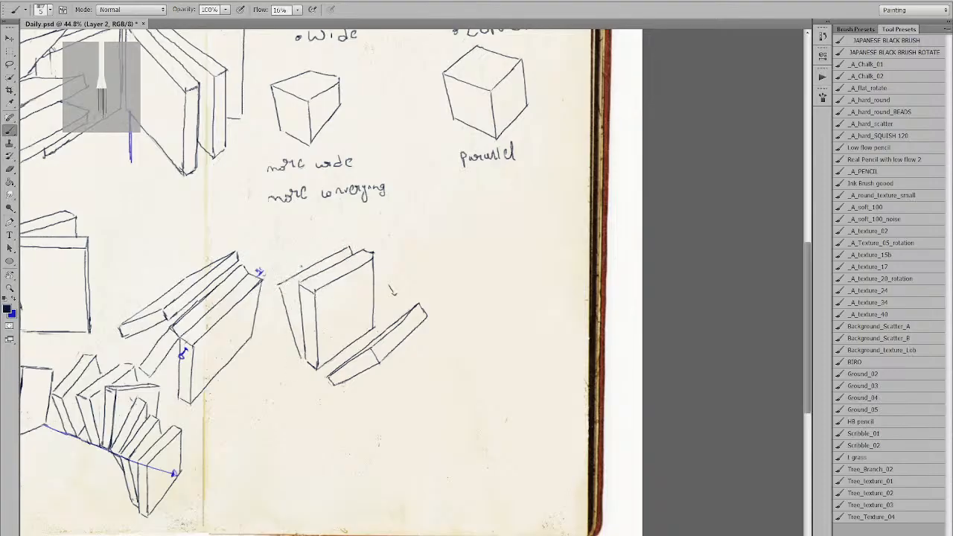
pyautogui.moveTo(265, 285); pyautogui.dragTo(349, 245)
pyautogui.moveTo(265, 285); pyautogui.dragTo(301, 360)
pyautogui.moveTo(269, 292); pyautogui.dragTo(296, 361)
pyautogui.hotkey('ctrl', 'z')
pyautogui.moveTo(280, 324); pyautogui.dragTo(290, 354)
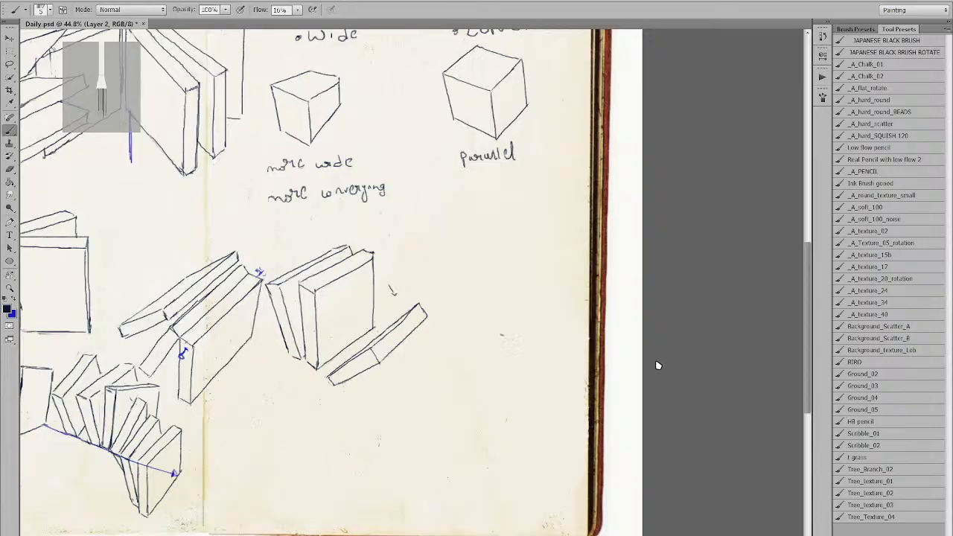
# Sketch a flat box below the tilted books with top, right and bottom thickness edges.
pyautogui.moveTo(381, 332); pyautogui.dragTo(436, 333)
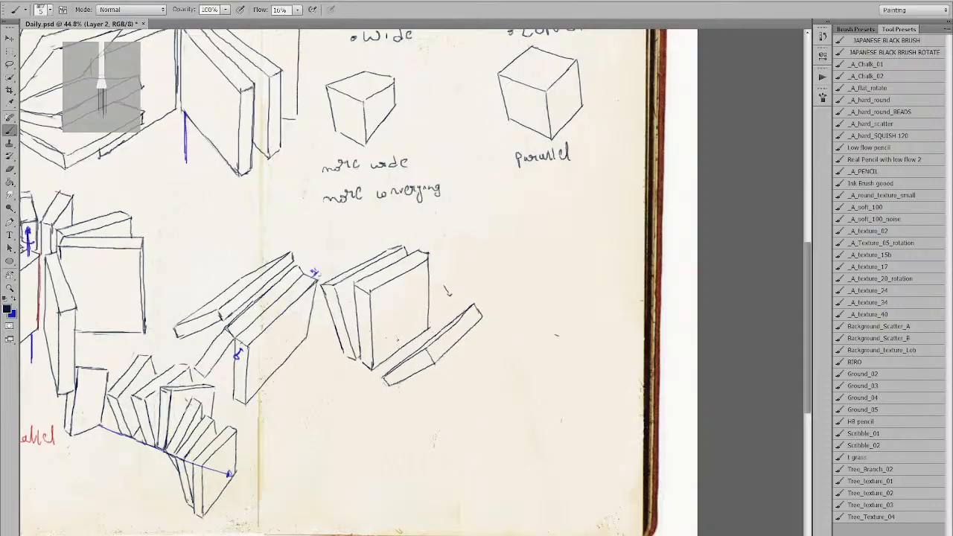
pyautogui.keyDown('alt'); pyautogui.click(426, 294); pyautogui.keyUp('alt')
pyautogui.keyDown('ctrl'); pyautogui.click(395, 313); pyautogui.keyUp('ctrl')
pyautogui.moveTo(402, 380)
pyautogui.mouseDown()
pyautogui.moveTo(357, 263)
pyautogui.moveTo(286, 157)
pyautogui.mouseUp()
pyautogui.moveTo(386, 211)
pyautogui.mouseDown()
pyautogui.moveTo(362, 272)
pyautogui.moveTo(330, 268)
pyautogui.mouseUp()
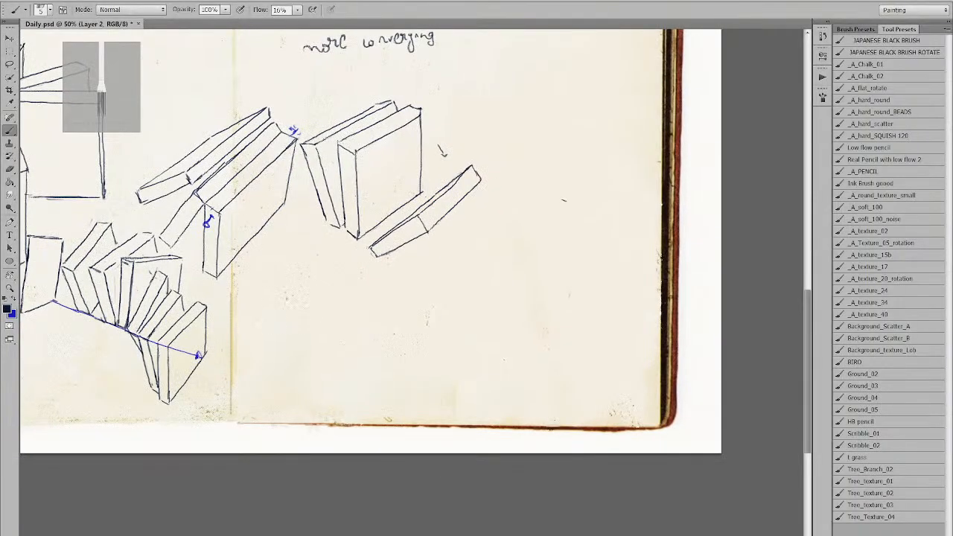
pyautogui.moveTo(267, 360)
pyautogui.mouseDown()
pyautogui.moveTo(283, 274)
pyautogui.moveTo(267, 368)
pyautogui.moveTo(351, 370)
pyautogui.mouseUp()
pyautogui.hotkey('ctrl', 'z')
pyautogui.moveTo(287, 286); pyautogui.dragTo(351, 288)
pyautogui.hotkey('ctrl', 'z')
pyautogui.moveTo(288, 286)
pyautogui.mouseDown()
pyautogui.moveTo(351, 287)
pyautogui.moveTo(356, 370)
pyautogui.mouseUp()
pyautogui.hotkey('ctrl', 'z')
pyautogui.moveTo(351, 288); pyautogui.dragTo(356, 370)
pyautogui.moveTo(271, 370)
pyautogui.mouseDown()
pyautogui.moveTo(269, 379)
pyautogui.moveTo(356, 382)
pyautogui.moveTo(357, 370)
pyautogui.mouseUp()
# Erase the rough top edge and corners of the flat book, then redraw its top edge.
pyautogui.press('e')
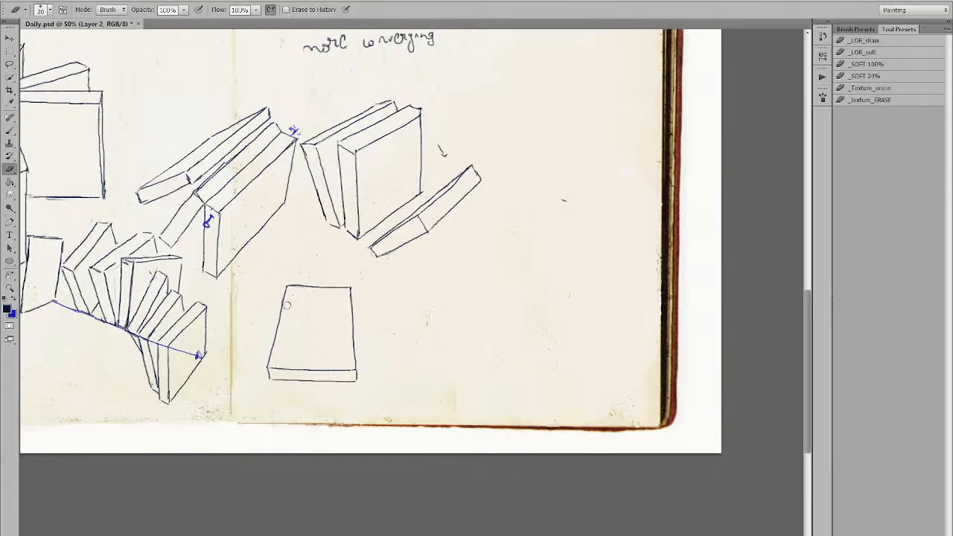
pyautogui.moveTo(347, 291)
pyautogui.mouseDown()
pyautogui.moveTo(292, 291)
pyautogui.moveTo(364, 306)
pyautogui.moveTo(361, 297)
pyautogui.moveTo(253, 304)
pyautogui.moveTo(352, 313)
pyautogui.mouseUp()
pyautogui.press('b')
pyautogui.hotkey('ctrl', 'z')
pyautogui.moveTo(282, 312); pyautogui.dragTo(344, 313)
pyautogui.press('[')
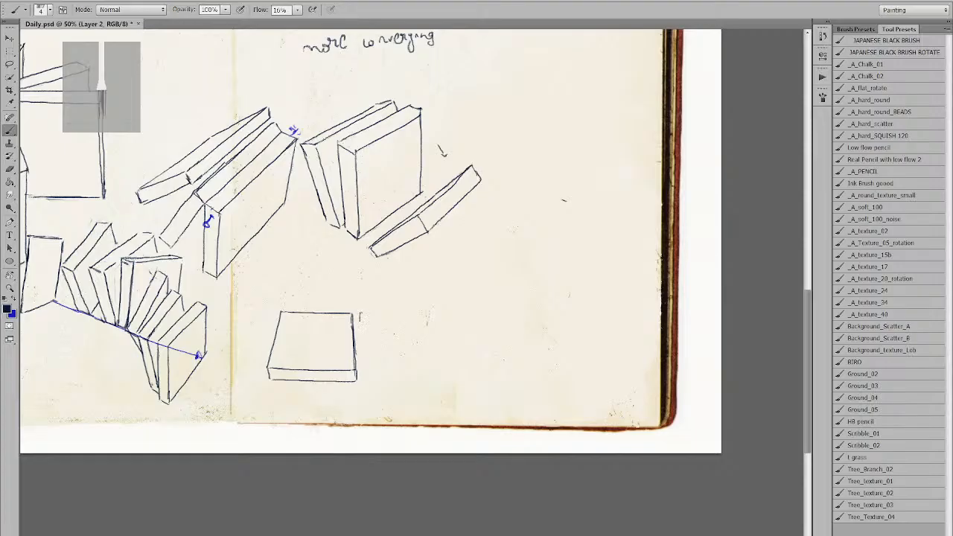
# Draw the lower edge of a second, angled book beside the flat box, retrying the stroke.
pyautogui.moveTo(362, 314); pyautogui.dragTo(414, 329)
pyautogui.hotkey('ctrl', 'z')
pyautogui.press(']')
pyautogui.moveTo(362, 315)
pyautogui.mouseDown()
pyautogui.moveTo(412, 336)
pyautogui.moveTo(403, 354)
pyautogui.mouseUp()
pyautogui.hotkey('ctrl', 'z')
pyautogui.press('[')
pyautogui.hotkey('ctrl', 'z')
pyautogui.moveTo(362, 324); pyautogui.dragTo(413, 351)
# Add the angled book's rising front edge and extend its lower diagonal edge.
pyautogui.moveTo(362, 311); pyautogui.dragTo(408, 280)
pyautogui.hotkey('ctrl', 'z')
pyautogui.moveTo(361, 313)
pyautogui.mouseDown()
pyautogui.moveTo(401, 281)
pyautogui.moveTo(451, 296)
pyautogui.mouseUp()
pyautogui.moveTo(363, 323); pyautogui.dragTo(423, 354)
pyautogui.hotkey('ctrl', 'z')
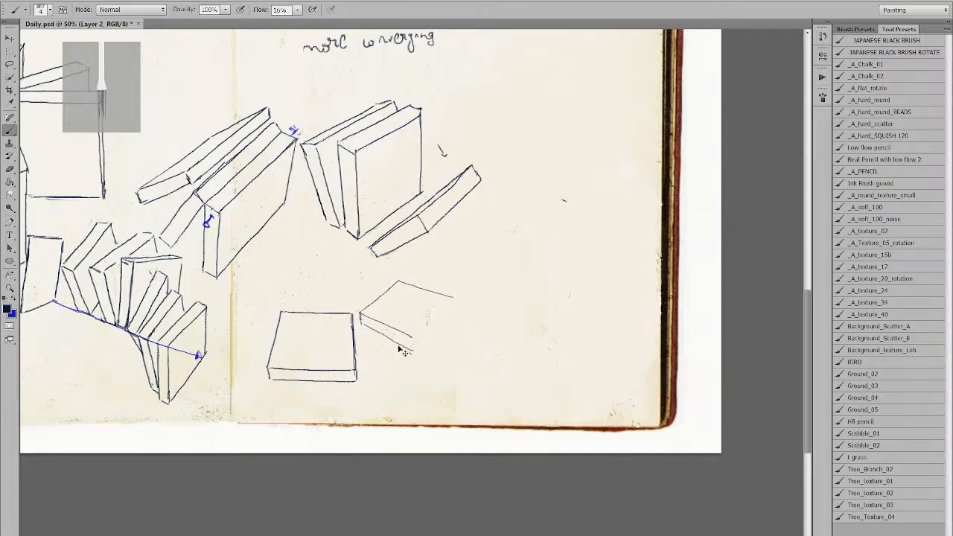
pyautogui.moveTo(363, 324)
pyautogui.mouseDown()
pyautogui.moveTo(436, 360)
pyautogui.moveTo(434, 348)
pyautogui.mouseUp()
# Extend the angled book's top-right edge, add its right edge and an inner diagonal edge.
pyautogui.moveTo(452, 297); pyautogui.dragTo(468, 302)
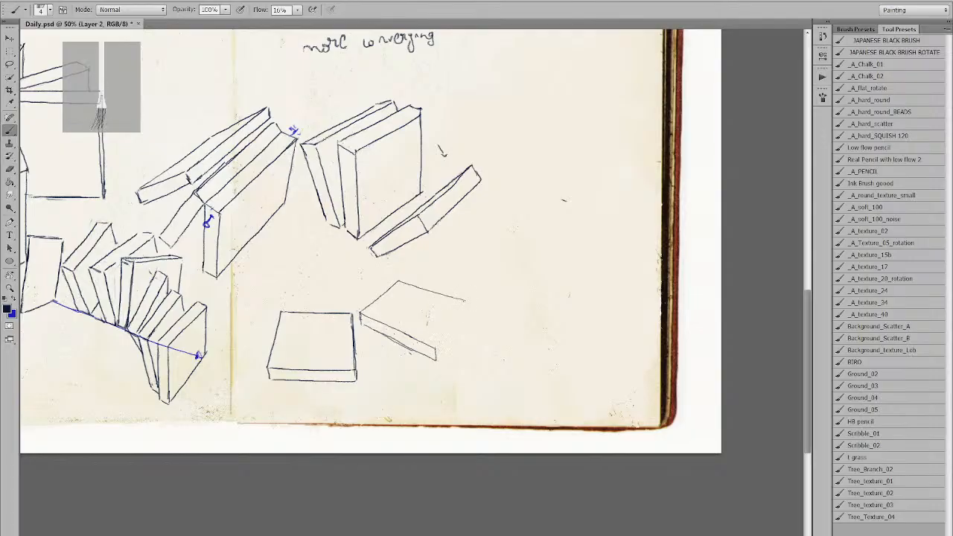
pyautogui.moveTo(436, 346); pyautogui.dragTo(469, 303)
pyautogui.press(']')
pyautogui.moveTo(361, 314); pyautogui.dragTo(396, 283)
pyautogui.hotkey('ctrl', 'z')
pyautogui.moveTo(420, 337)
pyautogui.mouseDown()
pyautogui.moveTo(456, 298)
pyautogui.moveTo(422, 333)
pyautogui.mouseUp()
pyautogui.hotkey('ctrl', 'z')
pyautogui.moveTo(420, 340); pyautogui.dragTo(447, 313)
# Erase the angled book's right end and top edge, then redraw the top edge.
pyautogui.press('e')
pyautogui.moveTo(432, 364)
pyautogui.mouseDown()
pyautogui.moveTo(448, 332)
pyautogui.moveTo(425, 346)
pyautogui.moveTo(449, 330)
pyautogui.mouseUp()
pyautogui.press('b')
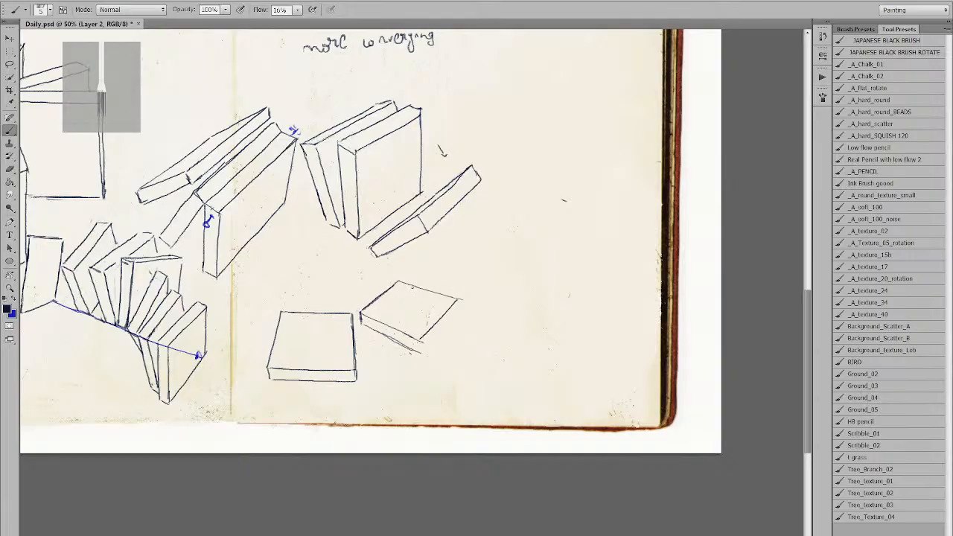
pyautogui.press('e')
pyautogui.moveTo(403, 286); pyautogui.dragTo(449, 296)
pyautogui.press('b')
pyautogui.moveTo(403, 276)
pyautogui.mouseDown()
pyautogui.moveTo(452, 288)
pyautogui.moveTo(460, 306)
pyautogui.mouseUp()
# Redraw the angled book's bottom-right edge until it fits and erase a stray corner mark.
pyautogui.moveTo(419, 341)
pyautogui.mouseDown()
pyautogui.moveTo(418, 353)
pyautogui.moveTo(461, 308)
pyautogui.mouseUp()
pyautogui.hotkey('ctrl', 'z')
pyautogui.moveTo(419, 352); pyautogui.dragTo(462, 305)
pyautogui.hotkey('ctrl', 'z')
pyautogui.moveTo(419, 352); pyautogui.dragTo(457, 307)
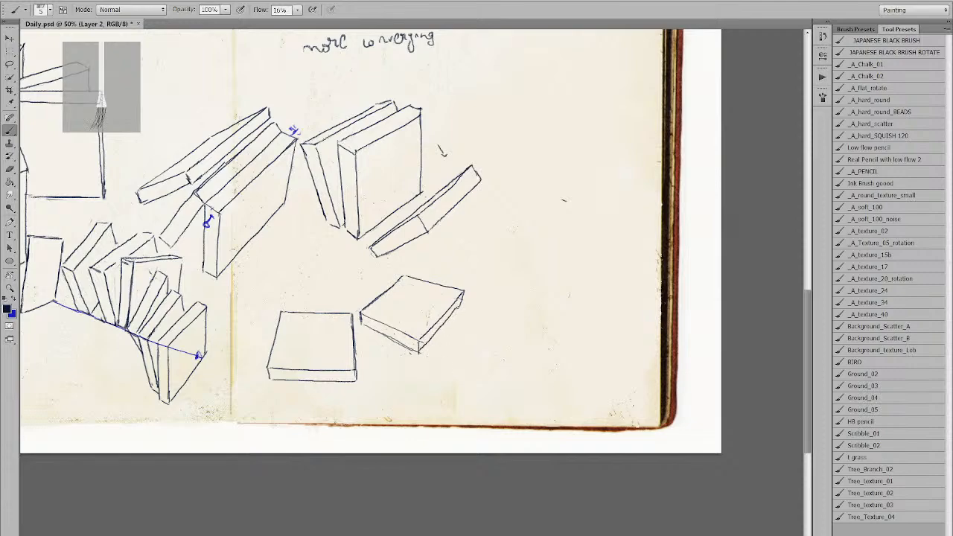
pyautogui.hotkey('ctrl', 'z')
pyautogui.moveTo(419, 352); pyautogui.dragTo(461, 306)
pyautogui.press('e')
pyautogui.moveTo(423, 343); pyautogui.dragTo(423, 345)
pyautogui.press('b')
pyautogui.moveTo(455, 299)
pyautogui.mouseDown()
pyautogui.moveTo(483, 306)
pyautogui.moveTo(423, 353)
pyautogui.moveTo(436, 279)
pyautogui.mouseUp()
pyautogui.press('z')
pyautogui.keyDown('alt'); pyautogui.click(441, 277); pyautogui.keyUp('alt')
# Draw the top and right edges of a book underneath the angled one.
pyautogui.click(445, 307)
pyautogui.press('b')
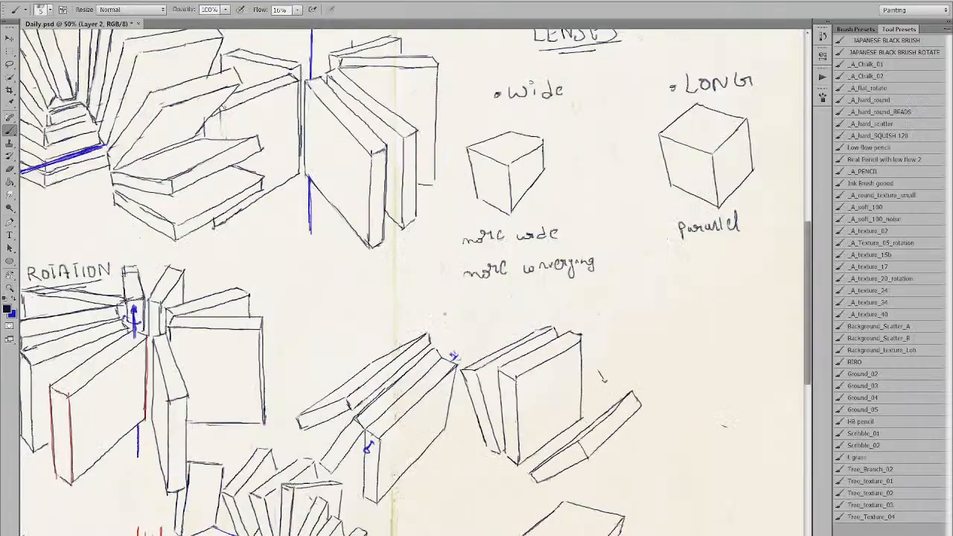
pyautogui.moveTo(445, 313); pyautogui.dragTo(372, 124)
pyautogui.moveTo(475, 396)
pyautogui.mouseDown()
pyautogui.moveTo(419, 305)
pyautogui.moveTo(423, 320)
pyautogui.mouseUp()
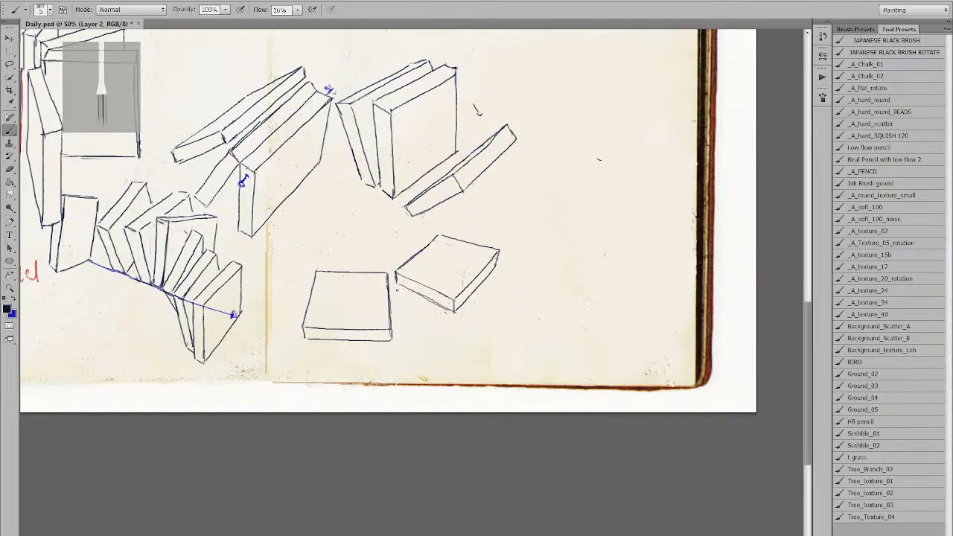
pyautogui.moveTo(399, 294)
pyautogui.mouseDown()
pyautogui.moveTo(454, 321)
pyautogui.moveTo(398, 300)
pyautogui.moveTo(451, 331)
pyautogui.mouseUp()
pyautogui.moveTo(399, 293); pyautogui.dragTo(444, 315)
pyautogui.moveTo(454, 326); pyautogui.dragTo(493, 284)
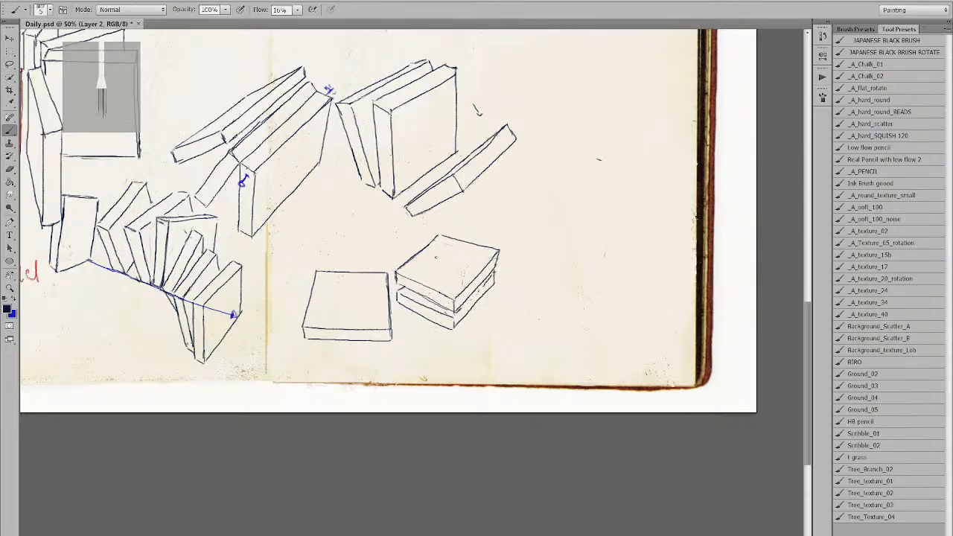
# Zoom out to review the whole spread, then zoom back in on the lower right.
pyautogui.moveTo(424, 334)
pyautogui.mouseDown()
pyautogui.moveTo(320, 367)
pyautogui.moveTo(441, 333)
pyautogui.moveTo(388, 256)
pyautogui.mouseUp()
pyautogui.keyDown('alt'); pyautogui.click(436, 280); pyautogui.keyUp('alt')
pyautogui.keyDown('ctrl'); pyautogui.click(421, 315); pyautogui.keyUp('ctrl')
pyautogui.keyDown('alt'); pyautogui.click(402, 277); pyautogui.keyUp('alt')
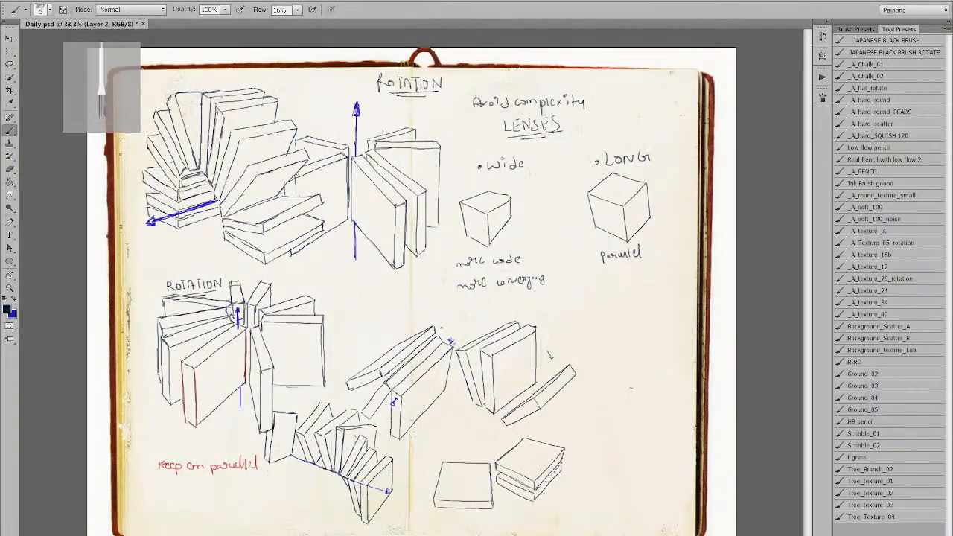
pyautogui.keyDown('ctrl'); pyautogui.click(446, 321); pyautogui.keyUp('ctrl')
# Draw a long blue diagonal line with an arrowhead at its lower end.
pyautogui.moveTo(444, 323); pyautogui.dragTo(340, 274)
pyautogui.moveTo(401, 321); pyautogui.dragTo(329, 342)
pyautogui.moveTo(379, 268); pyautogui.dragTo(513, 167)
pyautogui.press('x')
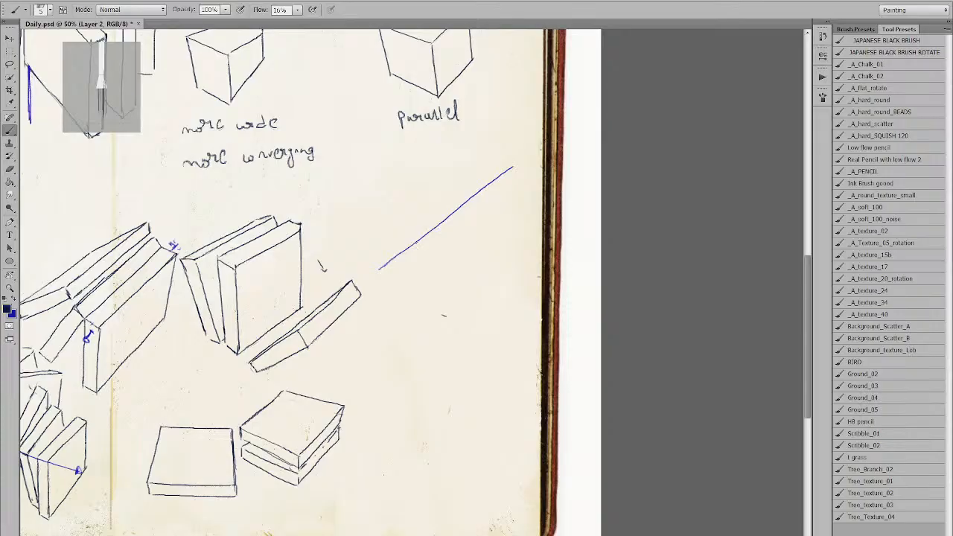
pyautogui.press('x')
pyautogui.moveTo(380, 264)
pyautogui.mouseDown()
pyautogui.moveTo(377, 271)
pyautogui.moveTo(414, 260)
pyautogui.mouseUp()
# Add a short tick mark crossing the blue arrow near its end.
pyautogui.press('x')
pyautogui.press('z')
pyautogui.press('b')
pyautogui.hotkey('ctrl', 'z')
pyautogui.moveTo(387, 245); pyautogui.dragTo(408, 229)
pyautogui.press('z')
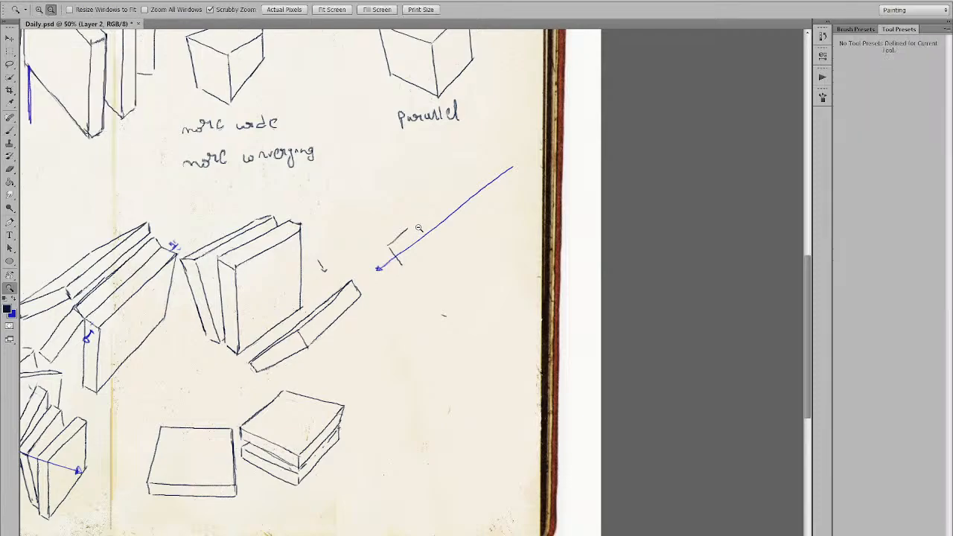
pyautogui.keyDown('alt'); pyautogui.click(418, 229); pyautogui.keyUp('alt')
pyautogui.press('b')
pyautogui.press('z')
pyautogui.click(437, 267)
pyautogui.moveTo(441, 273); pyautogui.dragTo(328, 220)
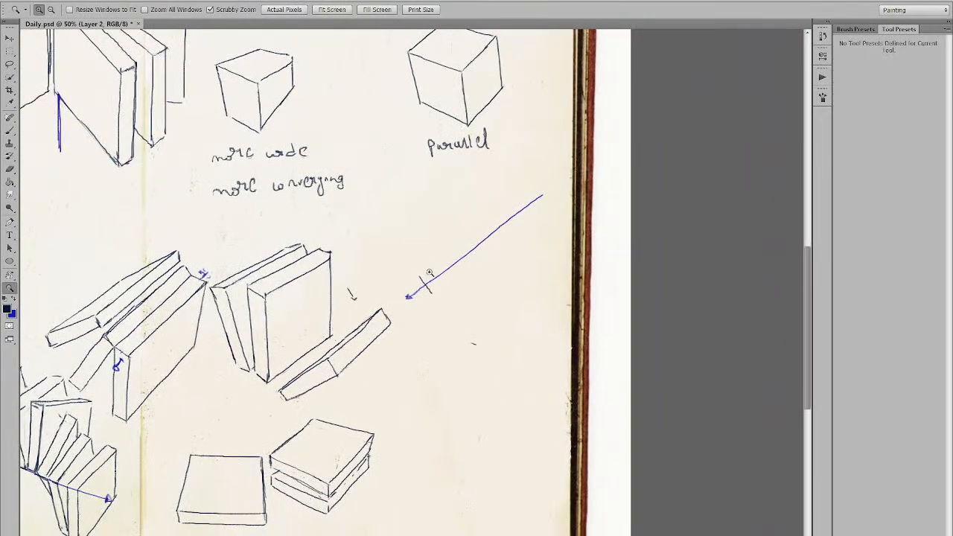
pyautogui.press('b')
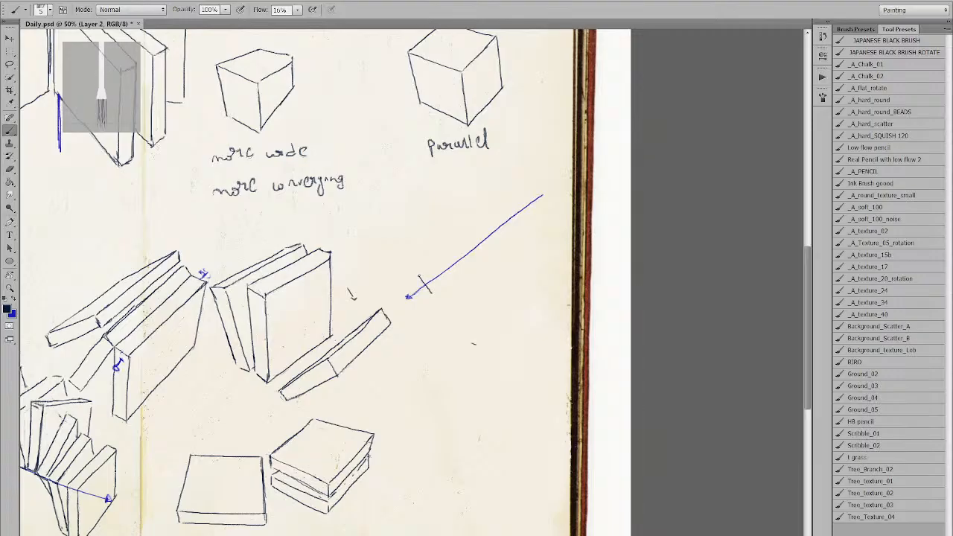
# Try the first edges of a box starting at the tick mark, undoing several attempts.
pyautogui.moveTo(421, 277); pyautogui.dragTo(478, 243)
pyautogui.hotkey('ctrl', 'z')
pyautogui.moveTo(422, 277)
pyautogui.mouseDown()
pyautogui.moveTo(461, 239)
pyautogui.moveTo(475, 257)
pyautogui.mouseUp()
pyautogui.moveTo(431, 293); pyautogui.dragTo(474, 259)
pyautogui.hotkey('ctrl', 'z')
pyautogui.hotkey('ctrl', 'alt', 'z')
pyautogui.hotkey('ctrl', 'alt', 'z')
pyautogui.moveTo(421, 276); pyautogui.dragTo(460, 234)
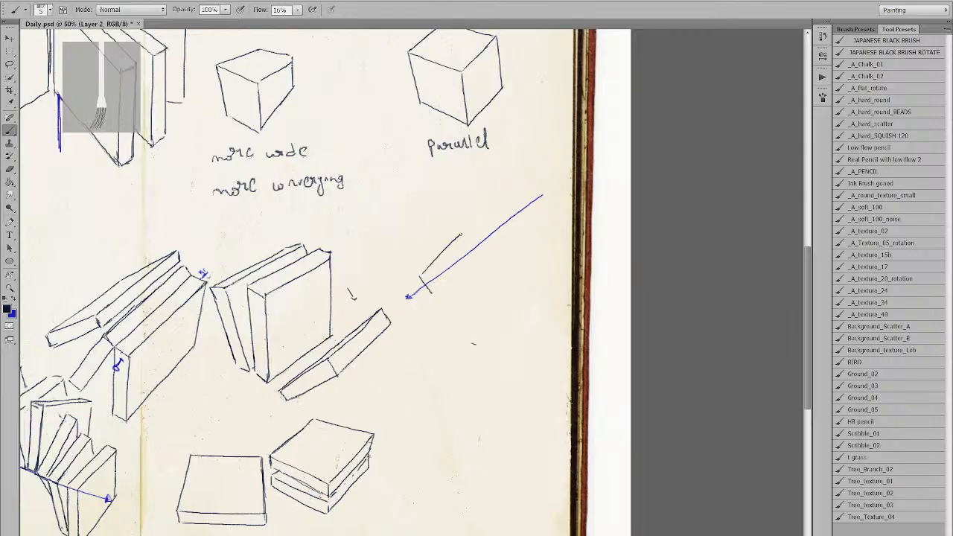
pyautogui.moveTo(431, 292); pyautogui.dragTo(478, 258)
pyautogui.hotkey('ctrl', 'z')
pyautogui.hotkey('ctrl', 'alt', 'z')
# Erase the box's top edge and redraw its lower and upper edges at new lengths.
pyautogui.press('e')
pyautogui.moveTo(422, 279)
pyautogui.mouseDown()
pyautogui.moveTo(464, 222)
pyautogui.moveTo(416, 275)
pyautogui.moveTo(440, 249)
pyautogui.moveTo(428, 274)
pyautogui.moveTo(453, 258)
pyautogui.moveTo(440, 262)
pyautogui.moveTo(456, 286)
pyautogui.mouseUp()
pyautogui.press('b')
pyautogui.hotkey('ctrl', 'z')
pyautogui.hotkey('ctrl', 'z')
pyautogui.hotkey('ctrl', 'alt', 'z')
pyautogui.hotkey('ctrl', 'alt', 'z')
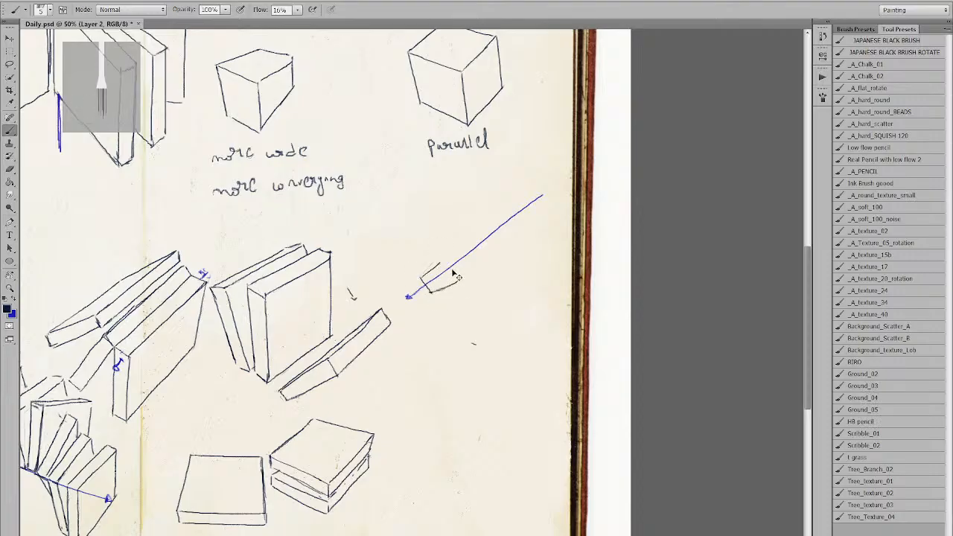
pyautogui.moveTo(431, 292)
pyautogui.mouseDown()
pyautogui.moveTo(465, 275)
pyautogui.moveTo(456, 247)
pyautogui.mouseUp()
pyautogui.hotkey('ctrl', 'z')
pyautogui.hotkey('ctrl', 'z')
pyautogui.moveTo(422, 276); pyautogui.dragTo(456, 247)
pyautogui.hotkey('ctrl', 'z')
pyautogui.moveTo(425, 276)
pyautogui.mouseDown()
pyautogui.moveTo(459, 247)
pyautogui.moveTo(473, 264)
pyautogui.moveTo(461, 244)
pyautogui.moveTo(517, 197)
pyautogui.mouseUp()
# Darken the book's upper-right edge and extend an edge up-right along the arrow.
pyautogui.hotkey('ctrl', 'z')
pyautogui.press('z')
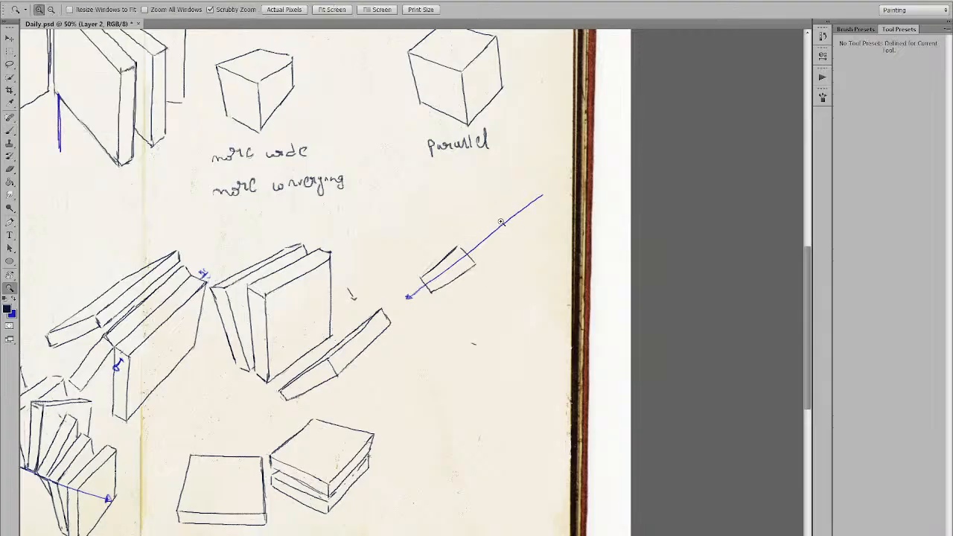
pyautogui.keyDown('alt'); pyautogui.click(502, 223); pyautogui.keyUp('alt')
pyautogui.press('z')
pyautogui.click(479, 231)
pyautogui.moveTo(682, 417)
pyautogui.mouseDown()
pyautogui.moveTo(412, 232)
pyautogui.moveTo(365, 217)
pyautogui.moveTo(376, 222)
pyautogui.moveTo(414, 192)
pyautogui.mouseUp()
pyautogui.press('b')
# Draw the long thin book's upper and lower edges along the arrow and darken its lower-left end.
pyautogui.hotkey('ctrl', 'z')
pyautogui.moveTo(336, 224)
pyautogui.mouseDown()
pyautogui.moveTo(351, 242)
pyautogui.moveTo(394, 173)
pyautogui.moveTo(406, 168)
pyautogui.moveTo(418, 181)
pyautogui.mouseUp()
pyautogui.moveTo(352, 244); pyautogui.dragTo(418, 182)
pyautogui.hotkey('ctrl', 'z')
pyautogui.moveTo(352, 243); pyautogui.dragTo(419, 182)
pyautogui.moveTo(340, 224)
pyautogui.mouseDown()
pyautogui.moveTo(403, 172)
pyautogui.moveTo(417, 183)
pyautogui.mouseUp()
pyautogui.hotkey('ctrl', 'z')
pyautogui.hotkey('ctrl', 'z')
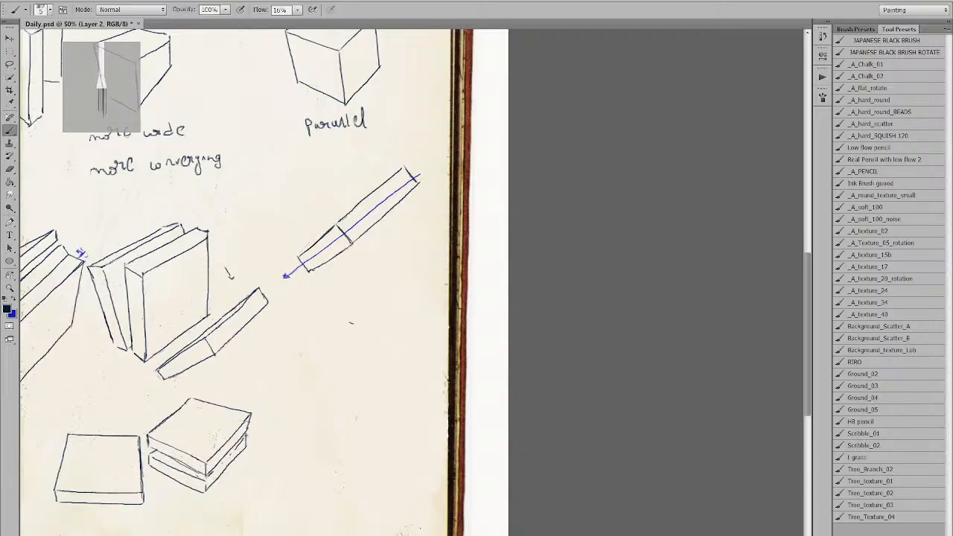
pyautogui.moveTo(300, 257); pyautogui.dragTo(308, 271)
# Outline the upright book with a closing vertical edge, top edge, right edge and lower edge.
pyautogui.moveTo(286, 251)
pyautogui.mouseDown()
pyautogui.moveTo(283, 184)
pyautogui.moveTo(342, 137)
pyautogui.mouseUp()
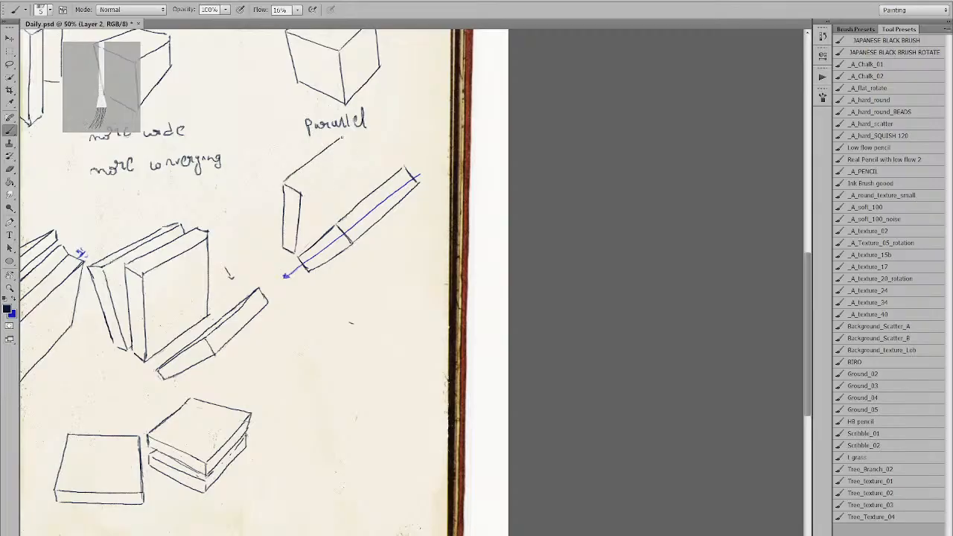
pyautogui.moveTo(300, 190)
pyautogui.mouseDown()
pyautogui.moveTo(353, 150)
pyautogui.moveTo(352, 131)
pyautogui.moveTo(368, 137)
pyautogui.moveTo(358, 196)
pyautogui.mouseUp()
pyautogui.hotkey('ctrl', 'z')
pyautogui.hotkey('ctrl', 'z')
pyautogui.moveTo(367, 139); pyautogui.dragTo(357, 193)
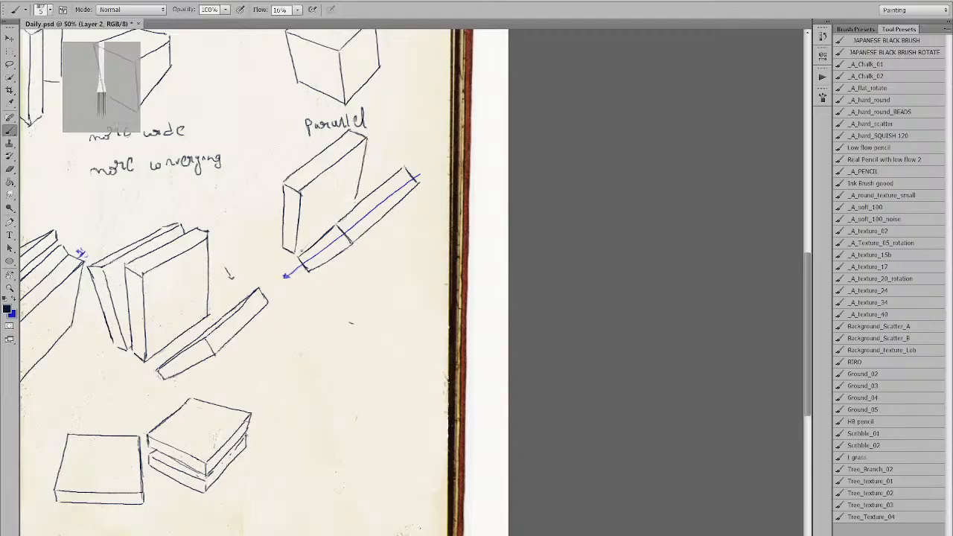
pyautogui.moveTo(300, 252); pyautogui.dragTo(355, 204)
pyautogui.hotkey('ctrl', 'z')
pyautogui.moveTo(297, 252); pyautogui.dragTo(330, 222)
pyautogui.hotkey('ctrl', 'z')
pyautogui.moveTo(296, 253); pyautogui.dragTo(355, 201)
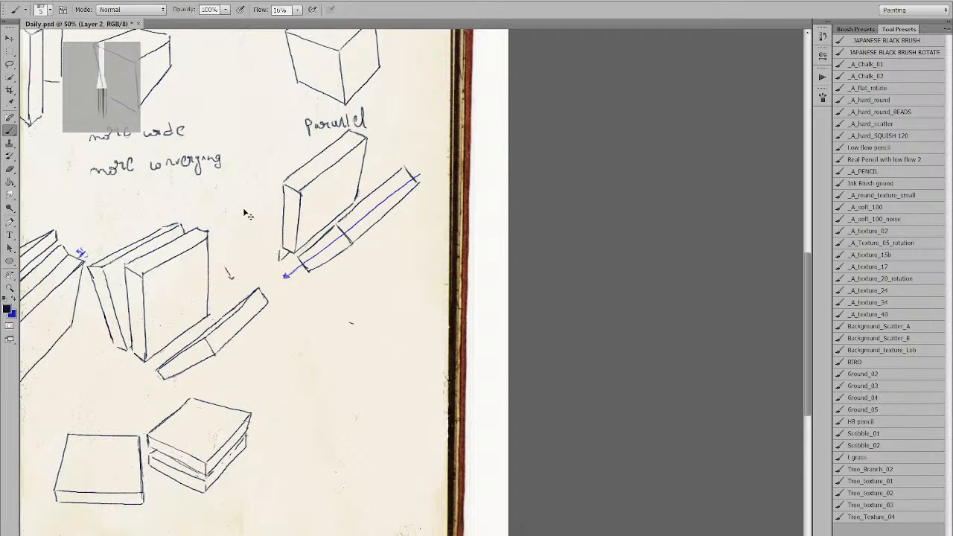
pyautogui.moveTo(266, 220); pyautogui.dragTo(271, 222)
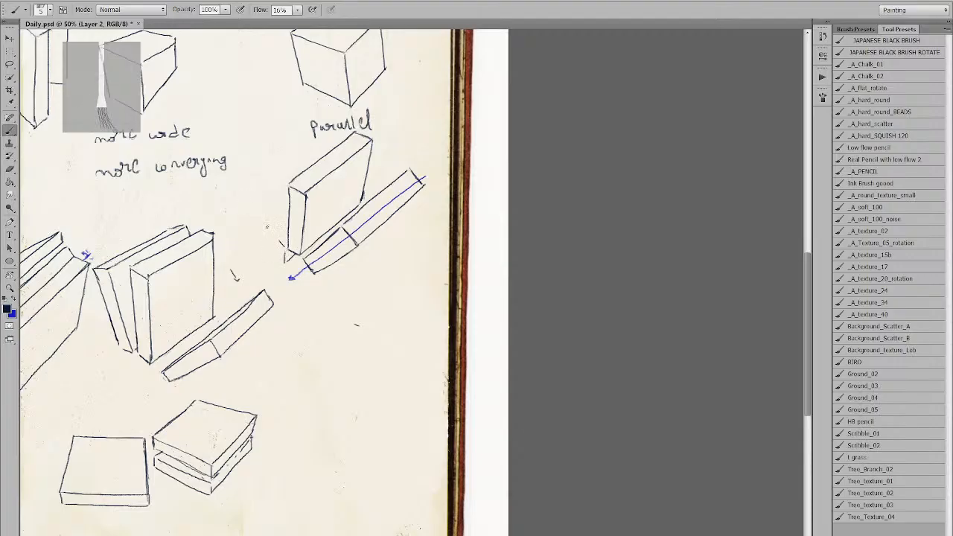
# Sketch the leaning book's diagonal edge and top edge against the upright book, redrawing strokes until they sit right.
pyautogui.moveTo(288, 251)
pyautogui.mouseDown()
pyautogui.moveTo(285, 261)
pyautogui.moveTo(240, 207)
pyautogui.mouseUp()
pyautogui.hotkey('ctrl', 'z')
pyautogui.moveTo(280, 260)
pyautogui.mouseDown()
pyautogui.moveTo(232, 202)
pyautogui.moveTo(233, 189)
pyautogui.moveTo(284, 250)
pyautogui.moveTo(236, 198)
pyautogui.moveTo(235, 182)
pyautogui.mouseUp()
pyautogui.hotkey('ctrl', 'z')
pyautogui.hotkey('ctrl', 'z')
pyautogui.press('e')
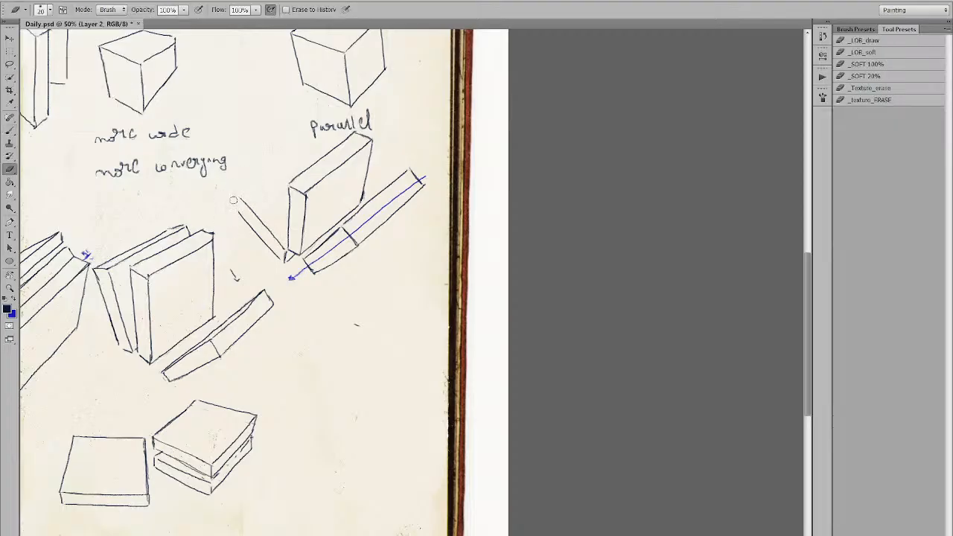
pyautogui.press('b')
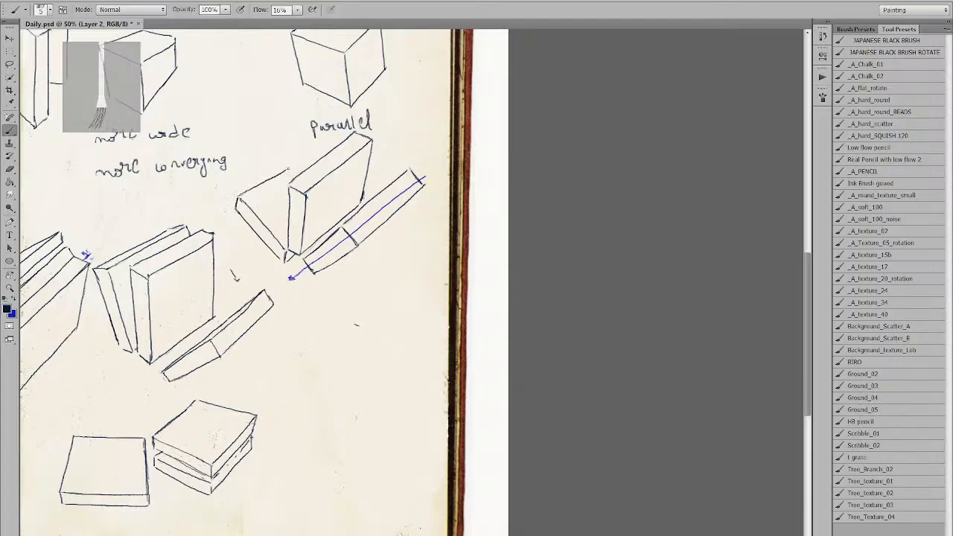
pyautogui.moveTo(238, 198); pyautogui.dragTo(305, 156)
pyautogui.hotkey('ctrl', 'z')
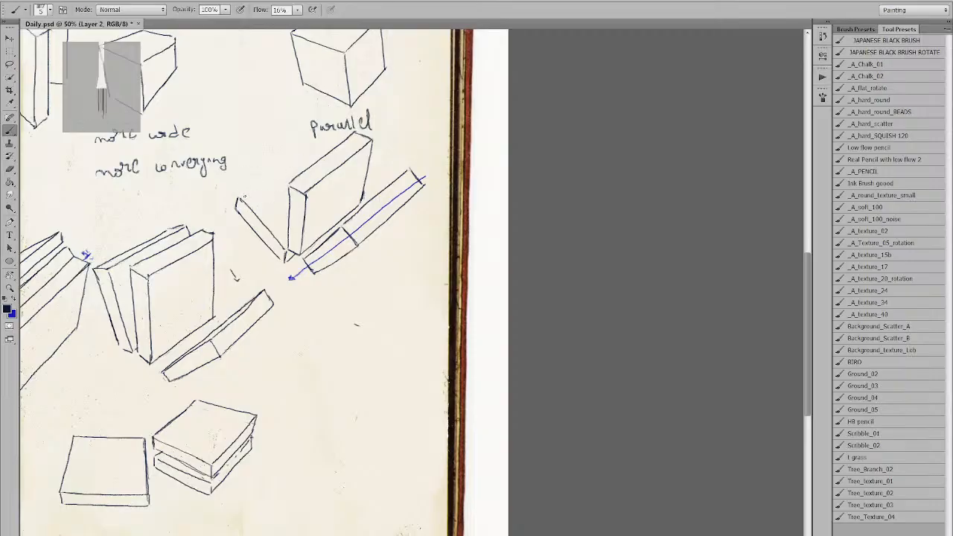
pyautogui.moveTo(237, 200); pyautogui.dragTo(309, 158)
pyautogui.press('e')
pyautogui.press('b')
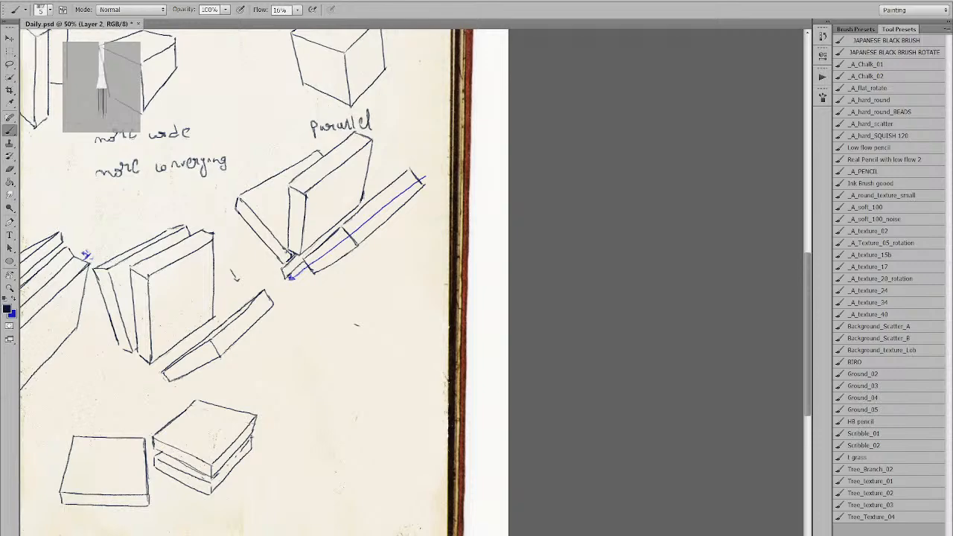
# Draw a flat book's edge under the leaning book, running into the box corner.
pyautogui.moveTo(236, 262); pyautogui.dragTo(286, 268)
pyautogui.hotkey('ctrl', 'z')
pyautogui.moveTo(230, 254); pyautogui.dragTo(285, 266)
pyautogui.hotkey('ctrl', 'z')
pyautogui.moveTo(232, 254); pyautogui.dragTo(286, 267)
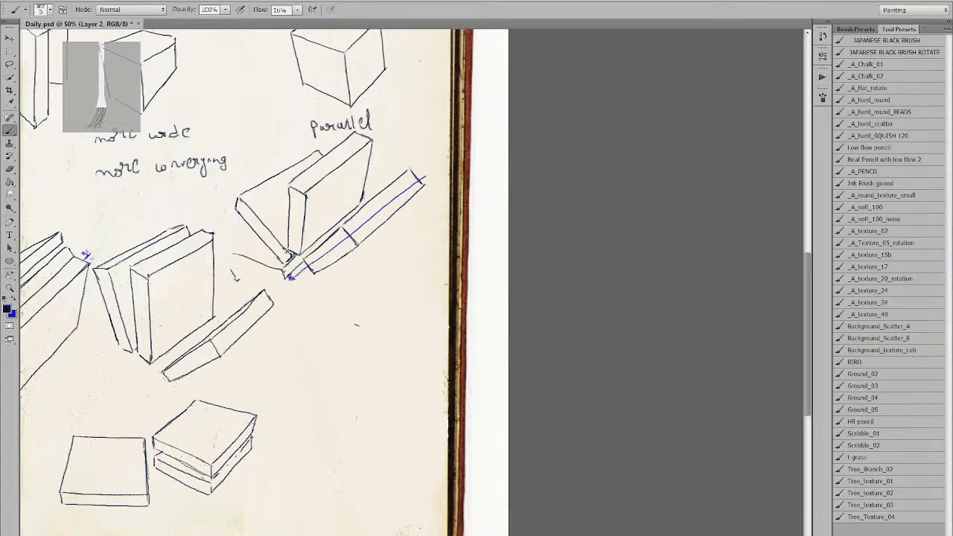
pyautogui.hotkey('ctrl', 'z')
pyautogui.moveTo(232, 246); pyautogui.dragTo(286, 265)
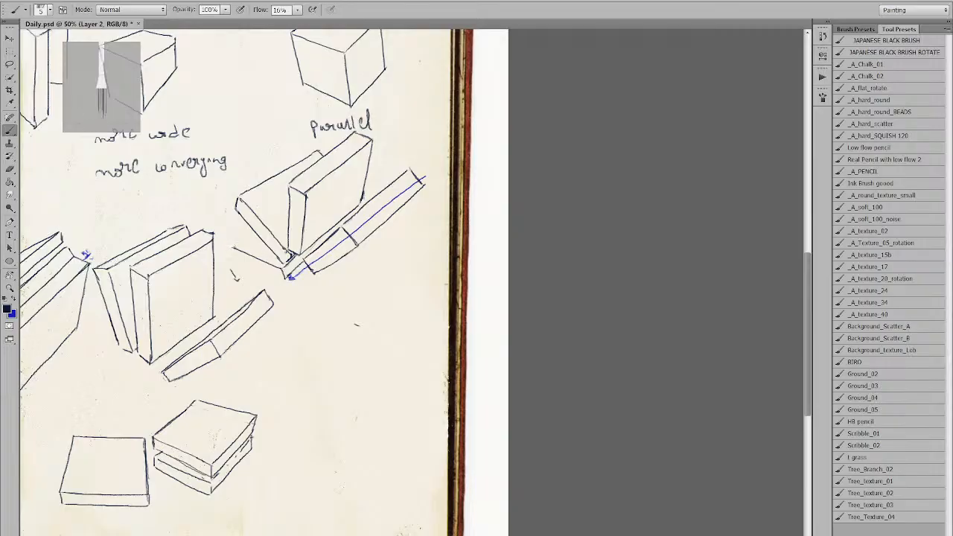
pyautogui.moveTo(232, 246)
pyautogui.mouseDown()
pyautogui.moveTo(255, 230)
pyautogui.moveTo(239, 262)
pyautogui.moveTo(285, 278)
pyautogui.mouseUp()
pyautogui.hotkey('ctrl', 'z')
pyautogui.hotkey('ctrl', 'z')
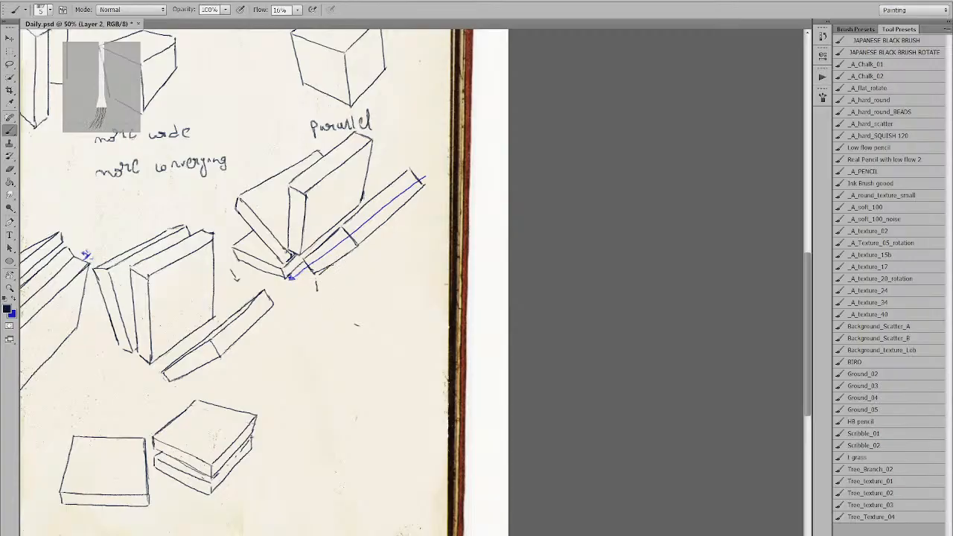
# Draw a larger flat book to the right with top, lower, right and back edges.
pyautogui.moveTo(316, 281); pyautogui.dragTo(374, 301)
pyautogui.moveTo(319, 292); pyautogui.dragTo(378, 316)
pyautogui.hotkey('ctrl', 'z')
pyautogui.moveTo(319, 291)
pyautogui.mouseDown()
pyautogui.moveTo(377, 315)
pyautogui.moveTo(440, 230)
pyautogui.moveTo(435, 247)
pyautogui.mouseUp()
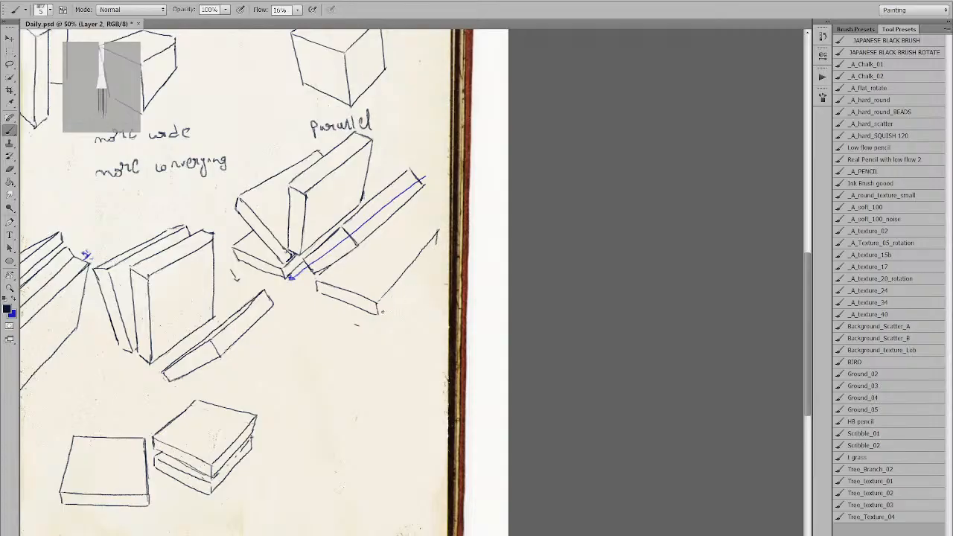
pyautogui.moveTo(392, 298); pyautogui.dragTo(436, 245)
pyautogui.hotkey('ctrl', 'z')
pyautogui.moveTo(379, 313); pyautogui.dragTo(438, 245)
pyautogui.hotkey('ctrl', 'z')
pyautogui.moveTo(378, 314); pyautogui.dragTo(437, 243)
pyautogui.moveTo(392, 217); pyautogui.dragTo(440, 230)
pyautogui.hotkey('ctrl', 'z')
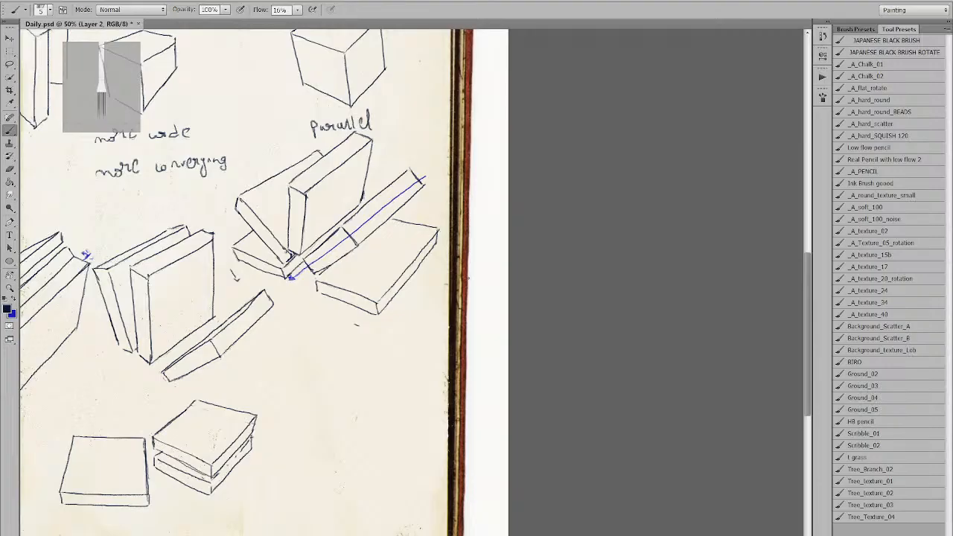
# Mark the larger flat book's left corner and sketch an edge beneath it.
pyautogui.keyDown('alt'); pyautogui.click(440, 319); pyautogui.keyUp('alt')
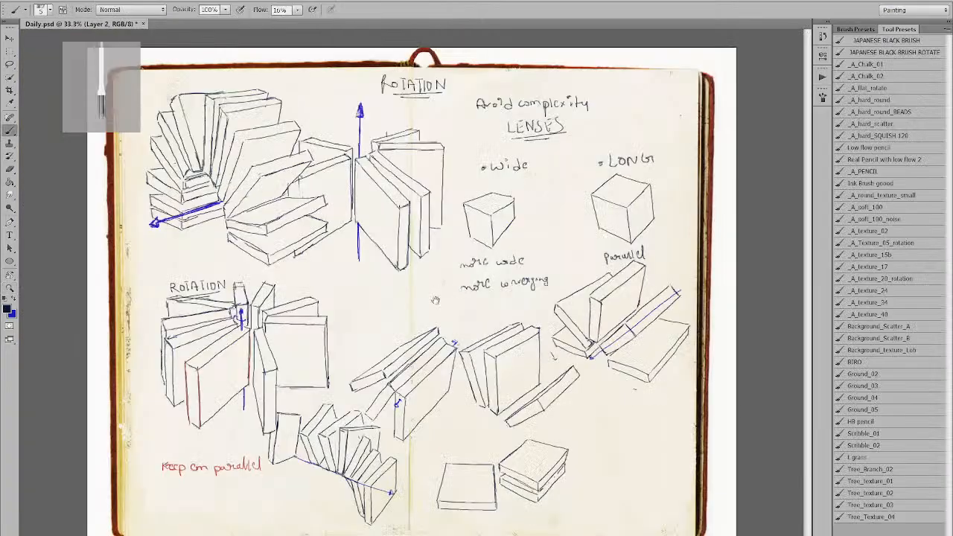
pyautogui.keyDown('ctrl'); pyautogui.click(388, 315); pyautogui.keyUp('ctrl')
pyautogui.moveTo(715, 454)
pyautogui.mouseDown()
pyautogui.moveTo(349, 304)
pyautogui.moveTo(345, 315)
pyautogui.mouseUp()
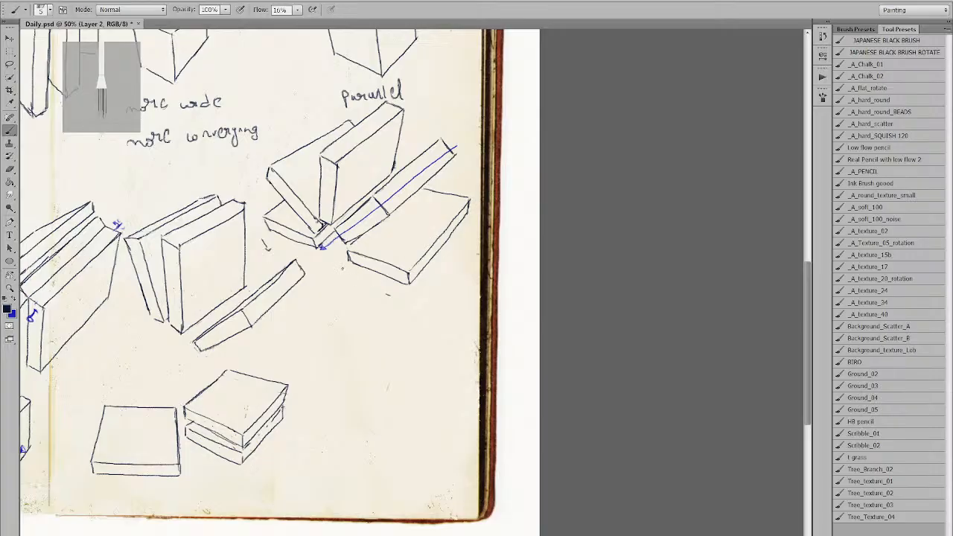
pyautogui.moveTo(341, 266); pyautogui.dragTo(348, 264)
pyautogui.moveTo(348, 265)
pyautogui.mouseDown()
pyautogui.moveTo(395, 317)
pyautogui.moveTo(417, 282)
pyautogui.mouseUp()
pyautogui.hotkey('ctrl', 'alt', 'z')
# Draw the lower book's two edges running down from the flat book's corner.
pyautogui.hotkey('ctrl', 'alt', 'z')
pyautogui.moveTo(348, 263); pyautogui.dragTo(402, 311)
pyautogui.hotkey('ctrl', 'alt', 'z')
pyautogui.moveTo(349, 264); pyautogui.dragTo(402, 314)
pyautogui.hotkey('ctrl', 'alt', 'z')
pyautogui.moveTo(349, 263); pyautogui.dragTo(398, 314)
pyautogui.hotkey('ctrl', 'alt', 'z')
pyautogui.moveTo(348, 264); pyautogui.dragTo(393, 312)
pyautogui.moveTo(341, 271); pyautogui.dragTo(380, 313)
pyautogui.hotkey('ctrl', 'alt', 'z')
pyautogui.moveTo(342, 269); pyautogui.dragTo(381, 321)
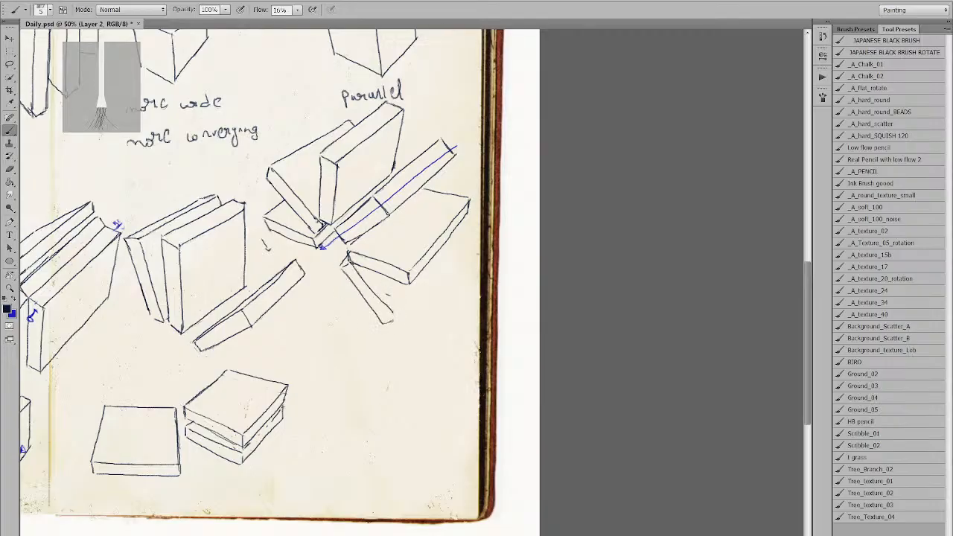
# Add the lower book's left front edge and a long right edge rising up-right.
pyautogui.moveTo(370, 282); pyautogui.dragTo(395, 320)
pyautogui.press('e')
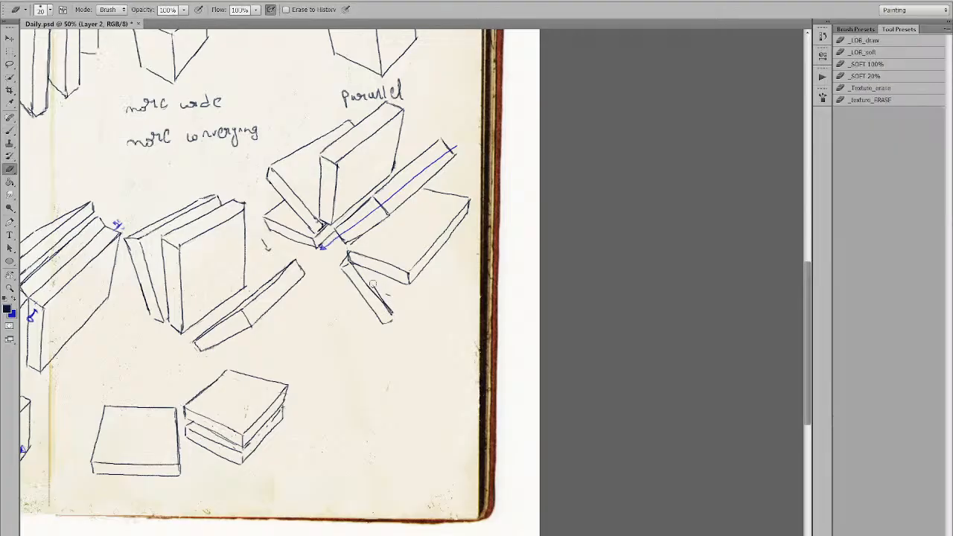
pyautogui.press('b')
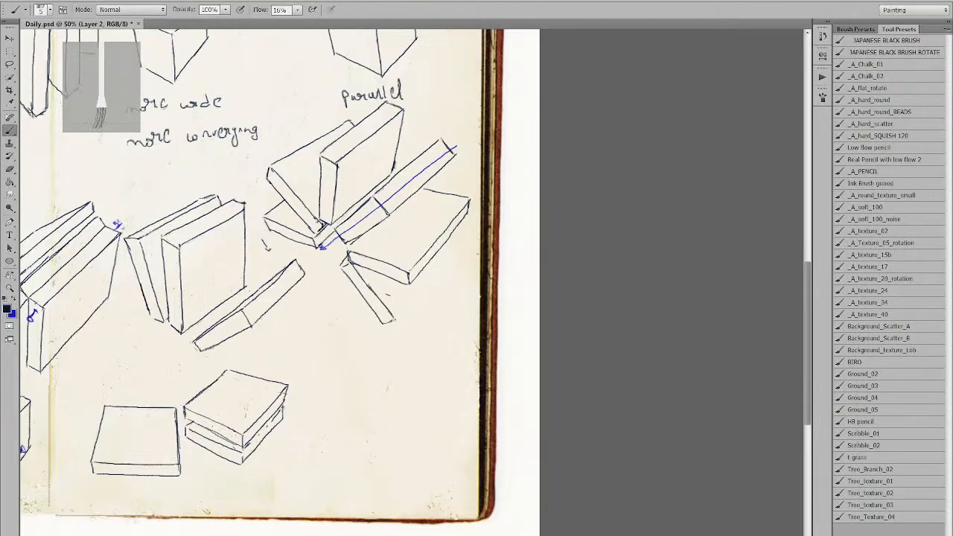
pyautogui.moveTo(396, 318); pyautogui.dragTo(422, 283)
pyautogui.hotkey('ctrl', 'z')
pyautogui.moveTo(394, 318); pyautogui.dragTo(430, 262)
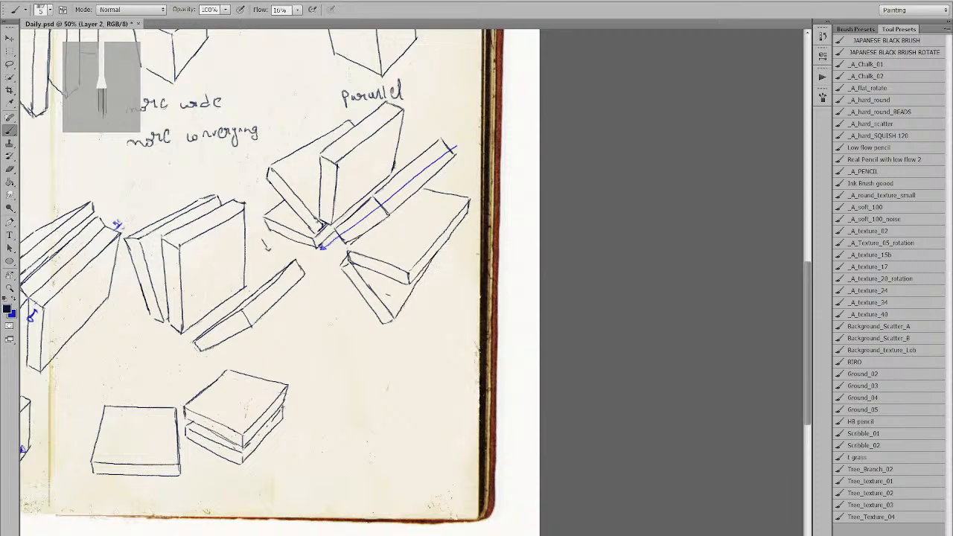
pyautogui.hotkey('ctrl', 'z')
pyautogui.moveTo(394, 320); pyautogui.dragTo(451, 240)
pyautogui.keyDown('alt'); pyautogui.click(455, 242); pyautogui.keyUp('alt')
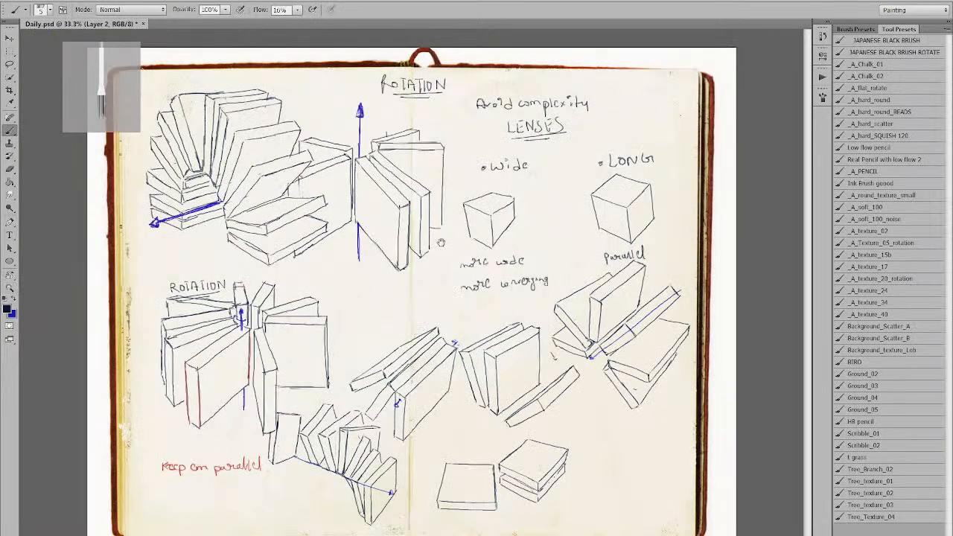
# Zoom back to 50% and center the view on the cube sketches and book groups.
pyautogui.keyDown('ctrl'); pyautogui.click(466, 327); pyautogui.keyUp('ctrl')
pyautogui.moveTo(466, 328)
pyautogui.mouseDown()
pyautogui.moveTo(404, 303)
pyautogui.moveTo(395, 312)
pyautogui.mouseUp()
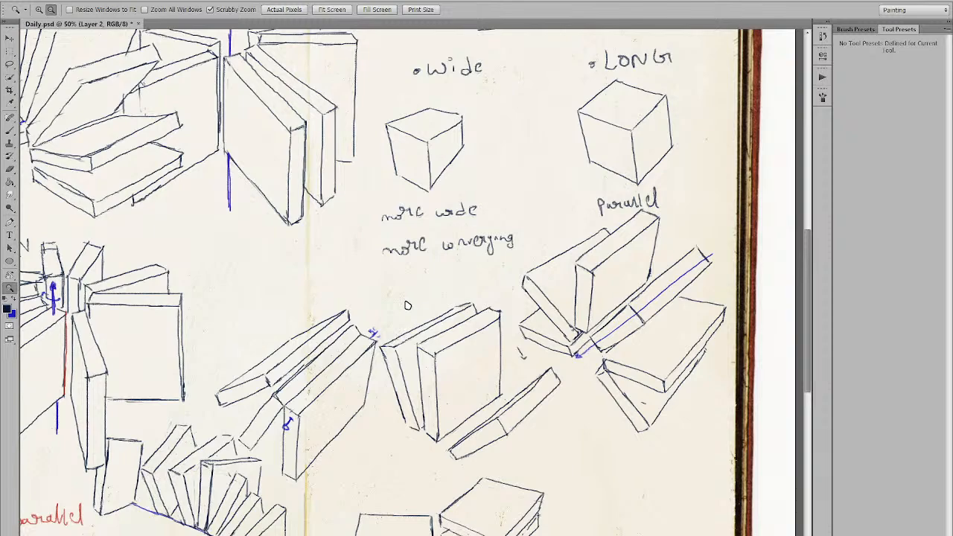
pyautogui.keyDown('alt'); pyautogui.click(407, 306); pyautogui.keyUp('alt')
pyautogui.click(420, 316)
pyautogui.press('alt')
pyautogui.keyDown('alt'); pyautogui.click(377, 218); pyautogui.keyUp('alt')
# Draw a new flat book box with back, front and side edges right of the two-book pile.
pyautogui.press('b')
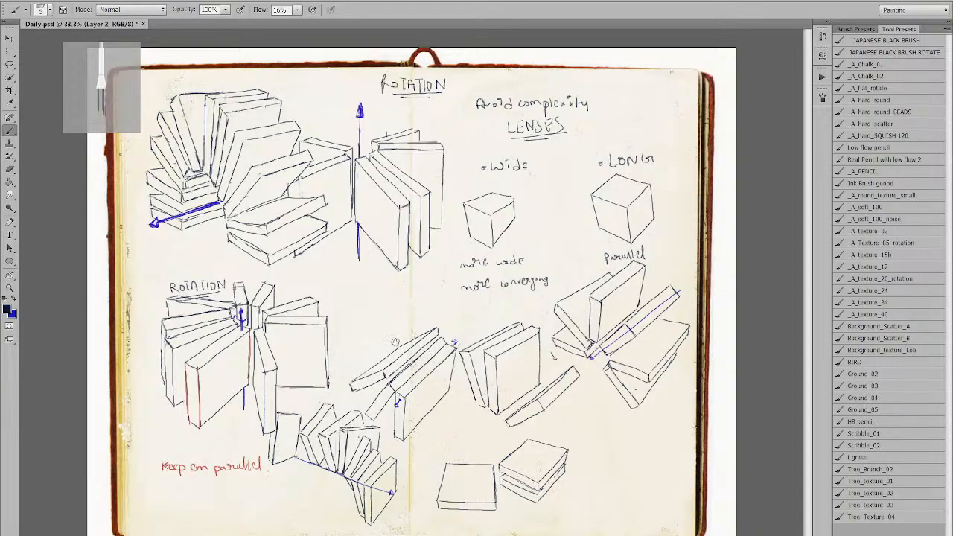
pyautogui.keyDown('ctrl'); pyautogui.click(424, 371); pyautogui.keyUp('ctrl')
pyautogui.moveTo(421, 372); pyautogui.dragTo(335, 311)
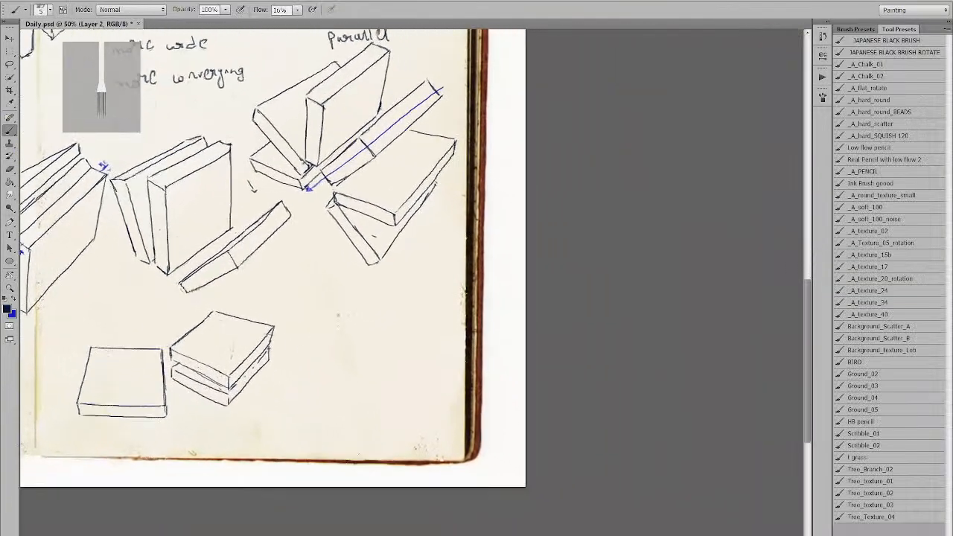
pyautogui.moveTo(305, 318)
pyautogui.mouseDown()
pyautogui.moveTo(361, 294)
pyautogui.moveTo(417, 307)
pyautogui.mouseUp()
pyautogui.moveTo(362, 336)
pyautogui.mouseDown()
pyautogui.moveTo(417, 308)
pyautogui.moveTo(418, 325)
pyautogui.mouseUp()
pyautogui.moveTo(307, 319)
pyautogui.mouseDown()
pyautogui.moveTo(362, 337)
pyautogui.moveTo(360, 350)
pyautogui.moveTo(418, 325)
pyautogui.mouseUp()
pyautogui.moveTo(307, 319)
pyautogui.mouseDown()
pyautogui.moveTo(308, 332)
pyautogui.moveTo(361, 351)
pyautogui.mouseUp()
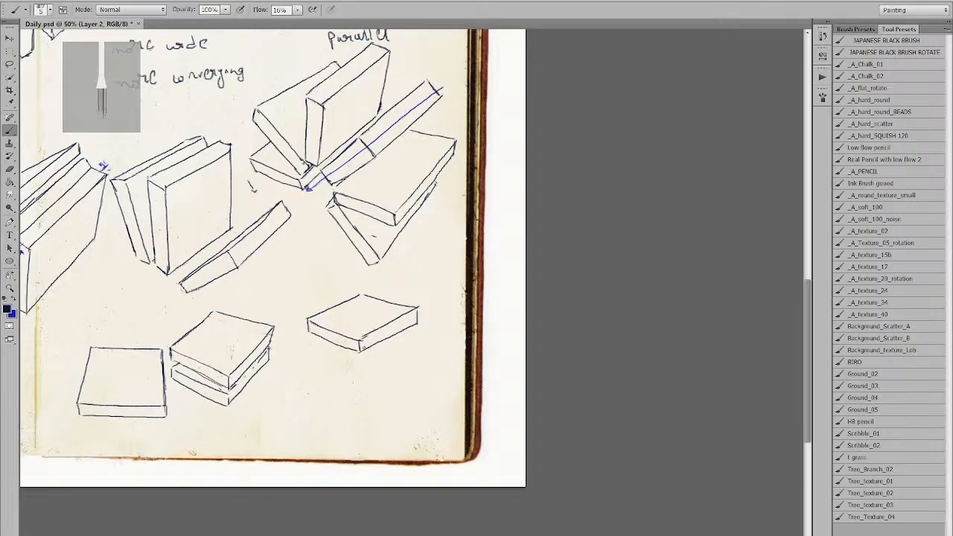
# Draw a second flat book beneath the new box with its corner and bottom edges.
pyautogui.moveTo(323, 335)
pyautogui.mouseDown()
pyautogui.moveTo(311, 350)
pyautogui.moveTo(417, 340)
pyautogui.mouseUp()
pyautogui.hotkey('ctrl', 'z')
pyautogui.hotkey('ctrl', 'z')
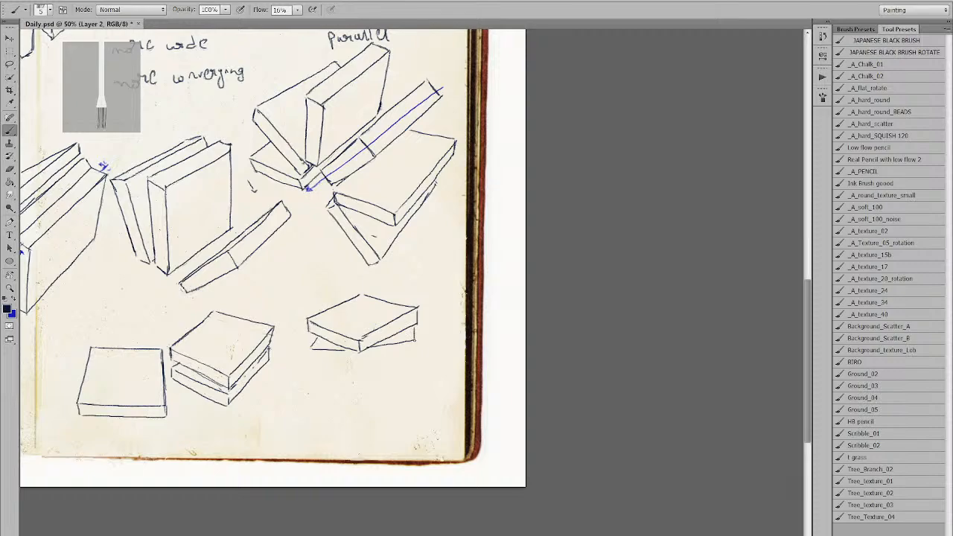
pyautogui.moveTo(414, 342); pyautogui.dragTo(414, 353)
pyautogui.moveTo(310, 348)
pyautogui.mouseDown()
pyautogui.moveTo(310, 362)
pyautogui.moveTo(416, 361)
pyautogui.mouseUp()
pyautogui.hotkey('ctrl', 'z')
pyautogui.moveTo(311, 361)
pyautogui.mouseDown()
pyautogui.moveTo(410, 354)
pyautogui.moveTo(417, 309)
pyautogui.mouseUp()
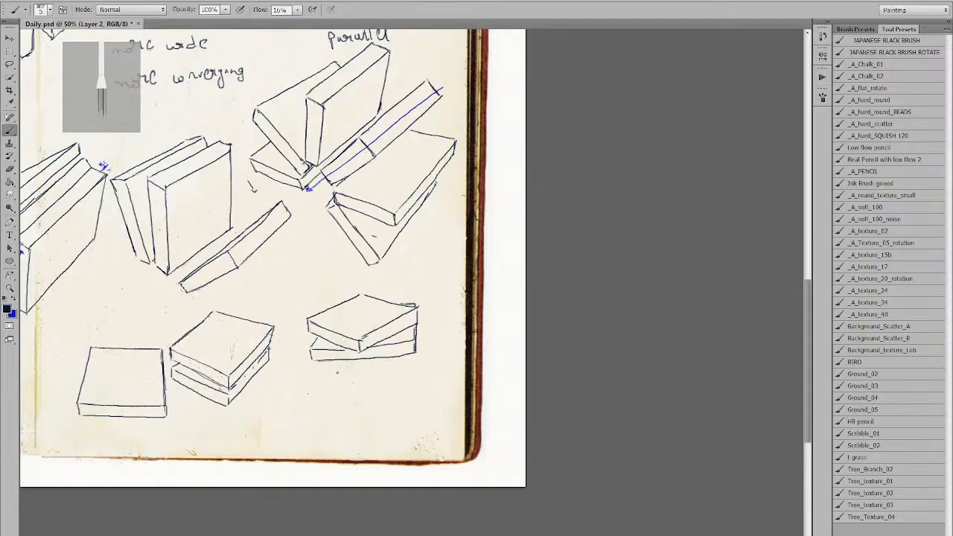
# Add a third flat book under the stack with its bottom edge rising right.
pyautogui.moveTo(302, 347)
pyautogui.mouseDown()
pyautogui.moveTo(347, 379)
pyautogui.moveTo(399, 358)
pyautogui.moveTo(354, 381)
pyautogui.mouseUp()
pyautogui.hotkey('ctrl', 'z')
pyautogui.moveTo(306, 349)
pyautogui.mouseDown()
pyautogui.moveTo(304, 363)
pyautogui.moveTo(351, 393)
pyautogui.moveTo(407, 358)
pyautogui.mouseUp()
pyautogui.hotkey('ctrl', 'z')
pyautogui.moveTo(352, 392); pyautogui.dragTo(408, 355)
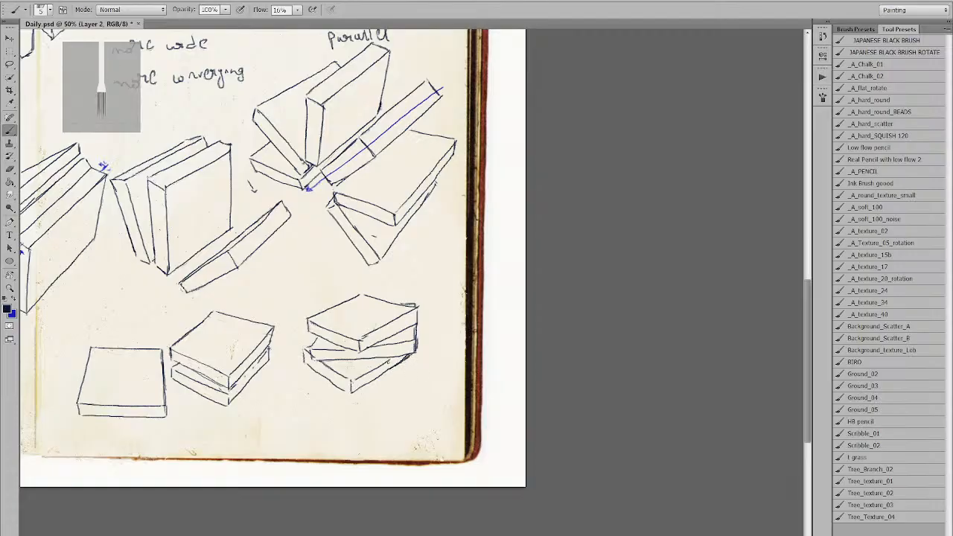
pyautogui.hotkey('ctrl', '-')
# Draw the next book's bottom, right and side edges beneath the stack.
pyautogui.keyDown('ctrl'); pyautogui.click(566, 497); pyautogui.keyUp('ctrl')
pyautogui.moveTo(566, 498)
pyautogui.mouseDown()
pyautogui.moveTo(502, 487)
pyautogui.moveTo(255, 354)
pyautogui.mouseUp()
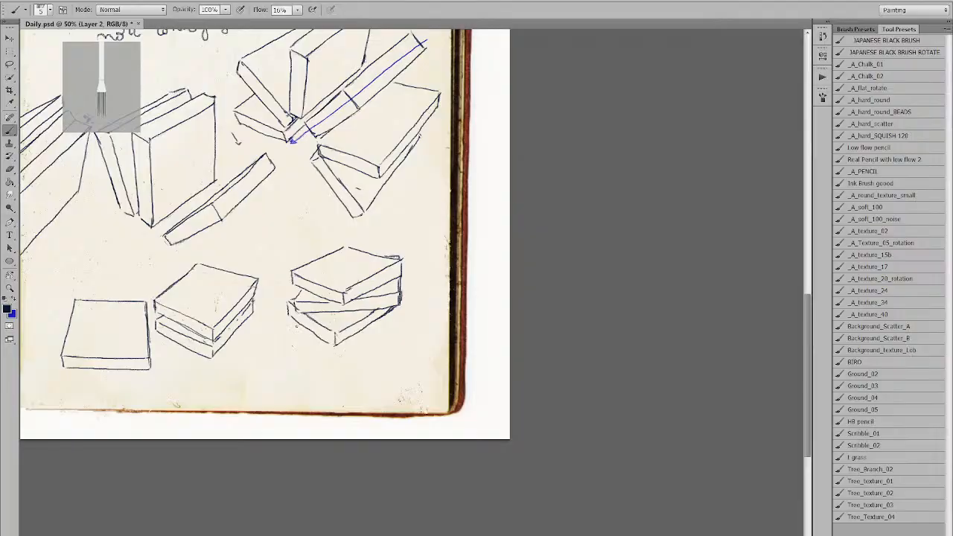
pyautogui.press('e')
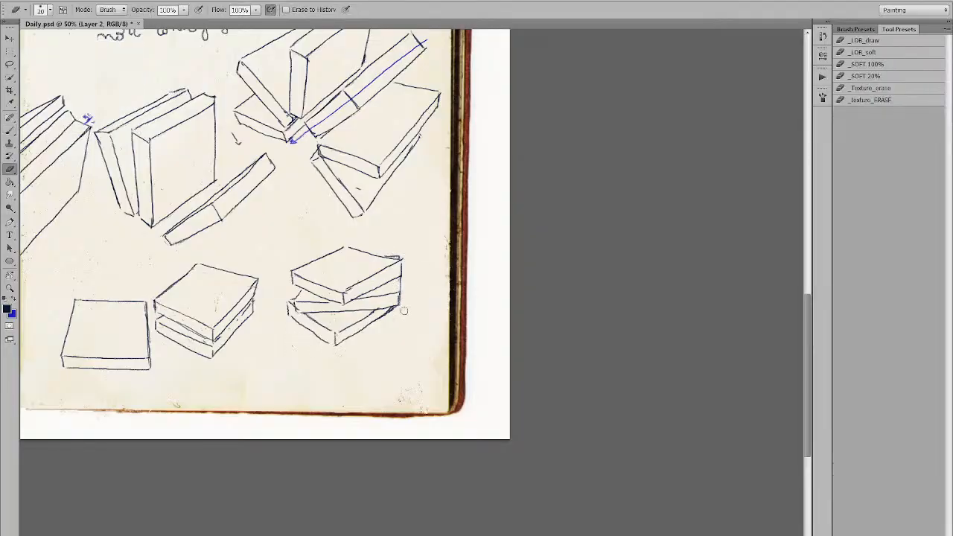
pyautogui.press('b')
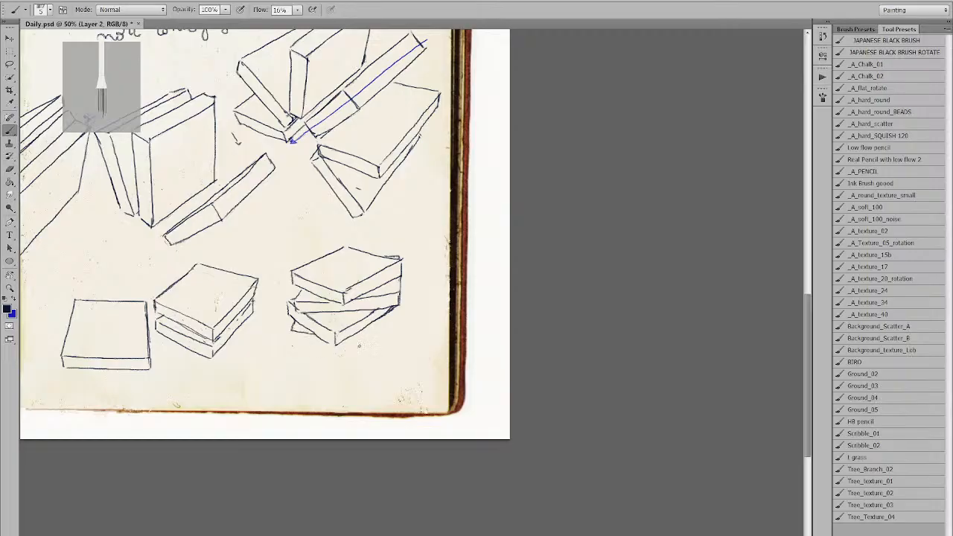
pyautogui.moveTo(346, 337)
pyautogui.mouseDown()
pyautogui.moveTo(378, 333)
pyautogui.moveTo(375, 345)
pyautogui.mouseUp()
pyautogui.moveTo(295, 332)
pyautogui.mouseDown()
pyautogui.moveTo(295, 345)
pyautogui.moveTo(371, 349)
pyautogui.mouseUp()
pyautogui.hotkey('ctrl', 'z')
pyautogui.moveTo(296, 342); pyautogui.dragTo(370, 348)
pyautogui.hotkey('ctrl', 'z')
pyautogui.moveTo(296, 344)
pyautogui.mouseDown()
pyautogui.moveTo(374, 348)
pyautogui.moveTo(296, 343)
pyautogui.mouseUp()
# Add another book below with a left-side corner and touched-up left edge.
pyautogui.moveTo(285, 320)
pyautogui.mouseDown()
pyautogui.moveTo(295, 316)
pyautogui.moveTo(294, 333)
pyautogui.mouseUp()
pyautogui.moveTo(301, 345)
pyautogui.mouseDown()
pyautogui.moveTo(310, 366)
pyautogui.moveTo(378, 340)
pyautogui.mouseUp()
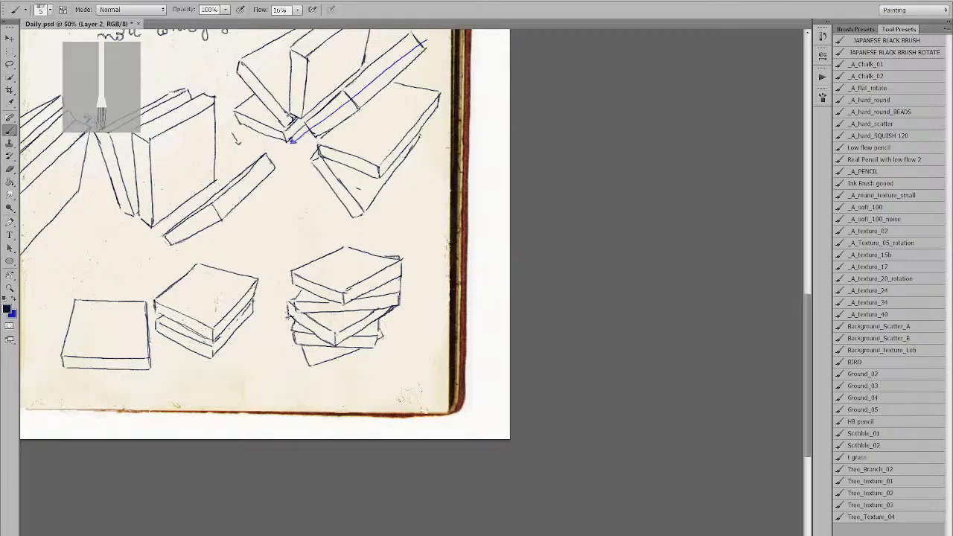
pyautogui.moveTo(287, 316)
pyautogui.mouseDown()
pyautogui.moveTo(305, 375)
pyautogui.moveTo(353, 355)
pyautogui.mouseUp()
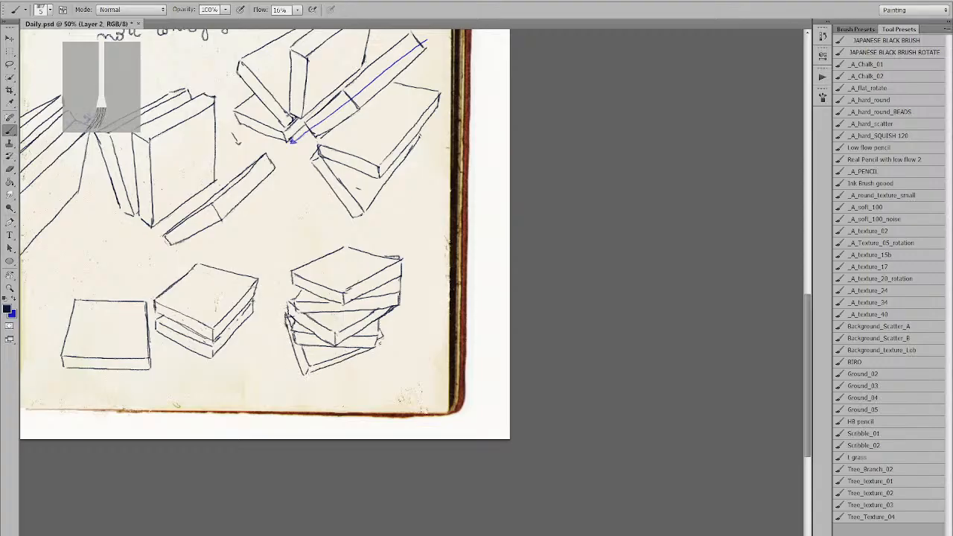
# Add the lowest staggered books at the stack's lower left, closing their bottom corner and edge.
pyautogui.press('z')
pyautogui.keyDown('alt'); pyautogui.click(389, 322); pyautogui.keyUp('alt')
pyautogui.click(394, 322)
pyautogui.press('b')
pyautogui.moveTo(649, 463); pyautogui.dragTo(256, 302)
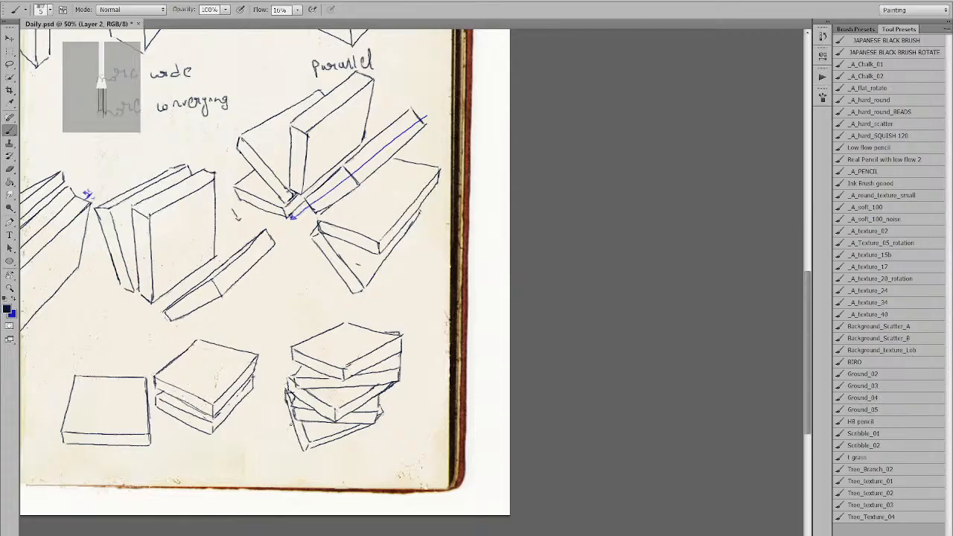
pyautogui.moveTo(287, 405)
pyautogui.mouseDown()
pyautogui.moveTo(321, 459)
pyautogui.moveTo(345, 457)
pyautogui.moveTo(321, 448)
pyautogui.moveTo(341, 456)
pyautogui.moveTo(359, 431)
pyautogui.mouseUp()
pyautogui.hotkey('ctrl', 'z')
pyautogui.moveTo(280, 417)
pyautogui.mouseDown()
pyautogui.moveTo(293, 428)
pyautogui.moveTo(278, 418)
pyautogui.moveTo(278, 430)
pyautogui.moveTo(335, 462)
pyautogui.mouseUp()
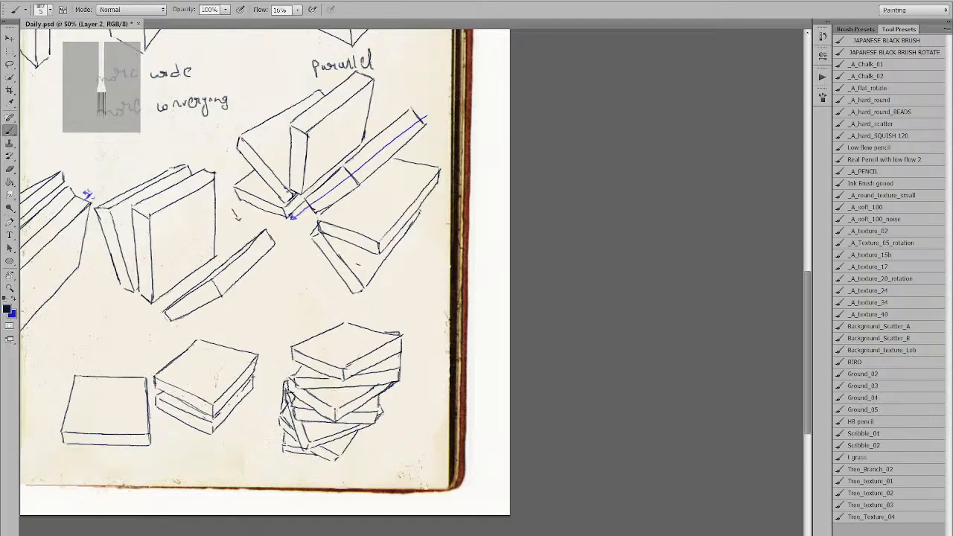
pyautogui.press('e')
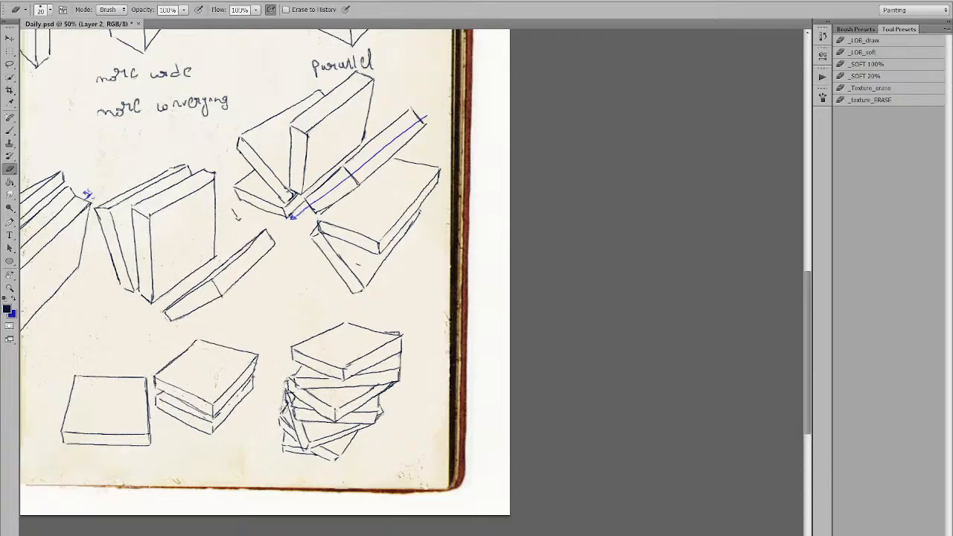
pyautogui.press('b')
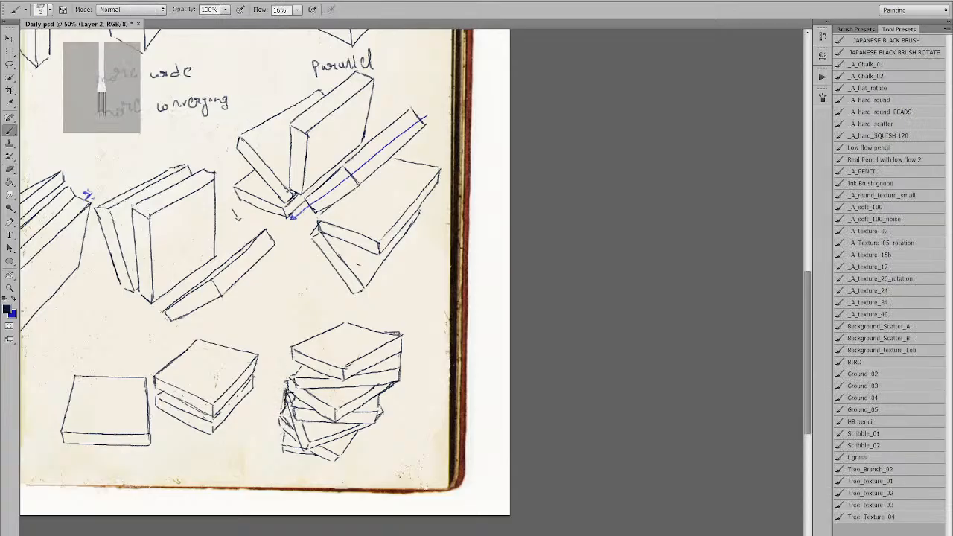
pyautogui.moveTo(289, 453)
pyautogui.mouseDown()
pyautogui.moveTo(295, 463)
pyautogui.moveTo(317, 455)
pyautogui.moveTo(295, 468)
pyautogui.moveTo(319, 457)
pyautogui.mouseUp()
# Pan over the lower page, zoom out to 33.3% and hide all panels.
pyautogui.hotkey('ctrl', 'space')
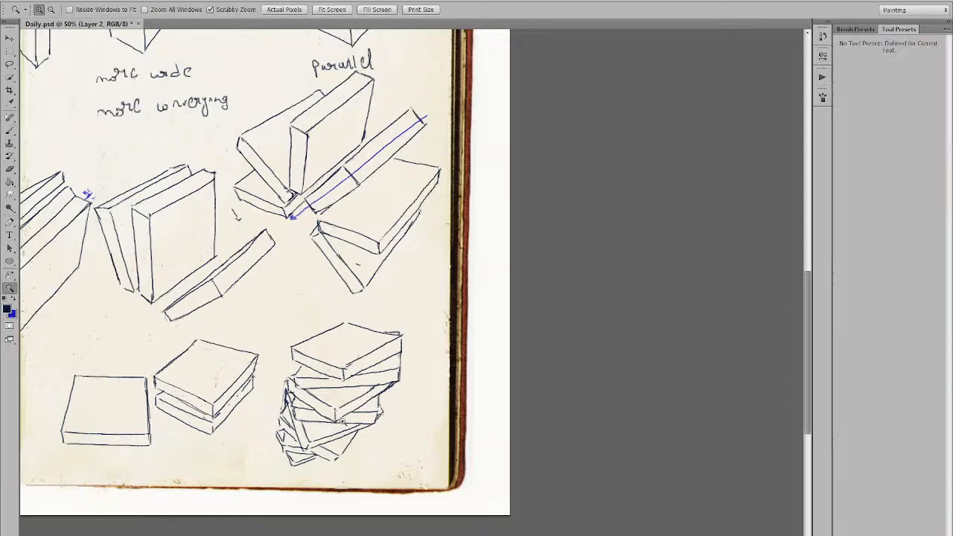
pyautogui.keyDown('ctrl'); pyautogui.keyDown('alt'); pyautogui.click(278, 478); pyautogui.keyUp('alt'); pyautogui.keyUp('ctrl')
pyautogui.keyDown('ctrl'); pyautogui.click(533, 446); pyautogui.keyUp('ctrl')
pyautogui.moveTo(534, 447); pyautogui.dragTo(293, 394)
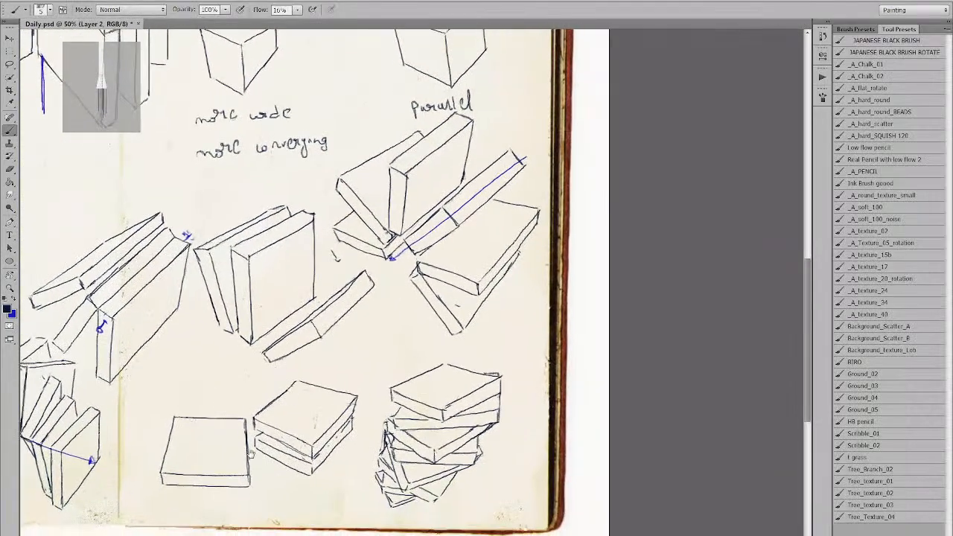
pyautogui.moveTo(285, 463); pyautogui.dragTo(273, 445)
pyautogui.moveTo(344, 461); pyautogui.dragTo(290, 432)
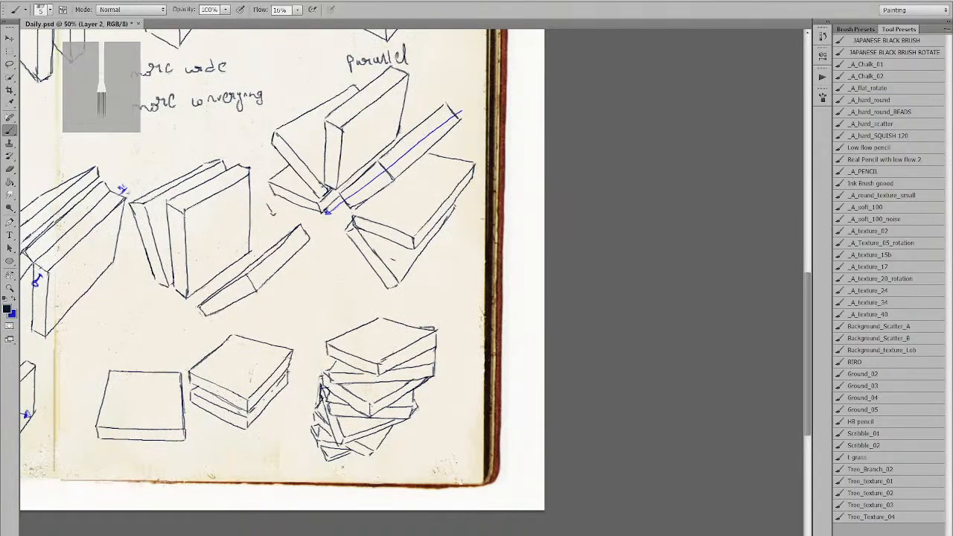
pyautogui.hotkey('ctrl', '-')
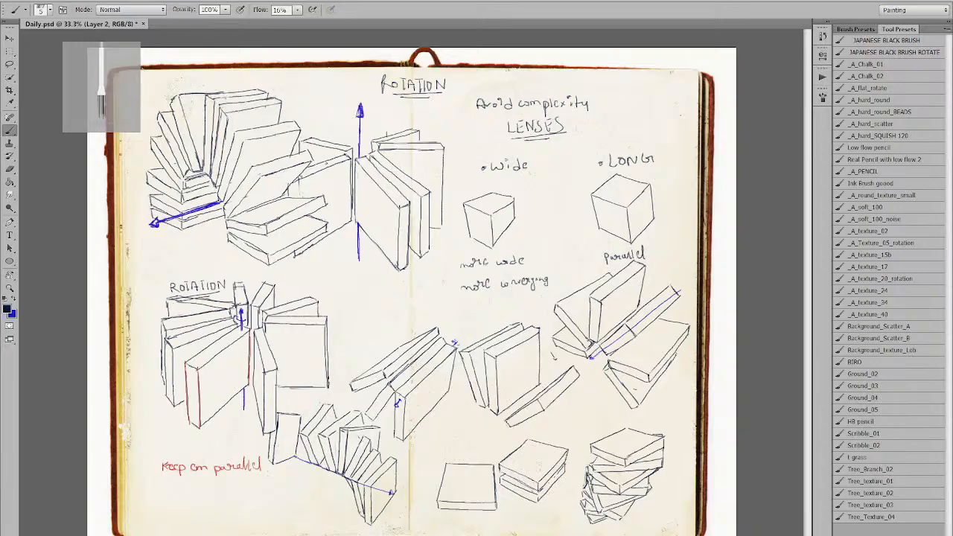
pyautogui.press('Tab')
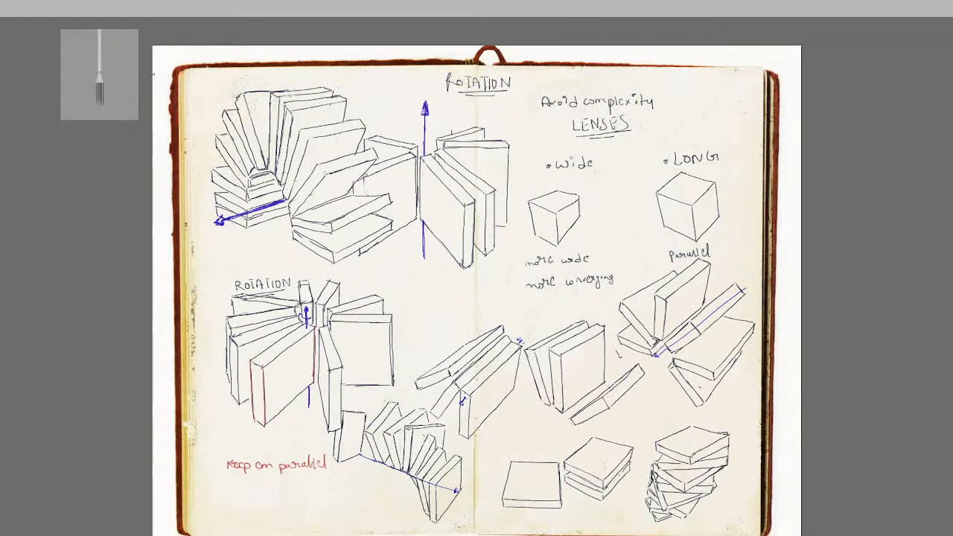
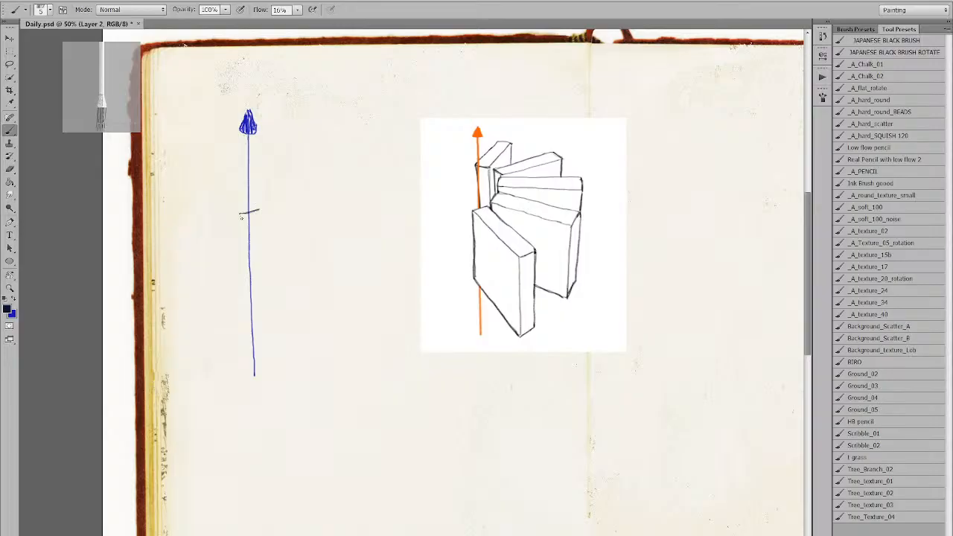
# Undo the last diagonal stroke on the slab beside the blue arrow.
pyautogui.hotkey('ctrl', 'z')
# Draw the slab's long diagonal edge across the blue arrow, retrying with undo.
pyautogui.moveTo(240, 216); pyautogui.dragTo(291, 290)
pyautogui.moveTo(257, 211); pyautogui.dragTo(290, 256)
pyautogui.hotkey('ctrl', 'z')
pyautogui.moveTo(257, 211); pyautogui.dragTo(306, 268)
pyautogui.hotkey('ctrl', 'z')
pyautogui.moveTo(257, 211); pyautogui.dragTo(312, 280)
pyautogui.hotkey('ctrl', 'z')
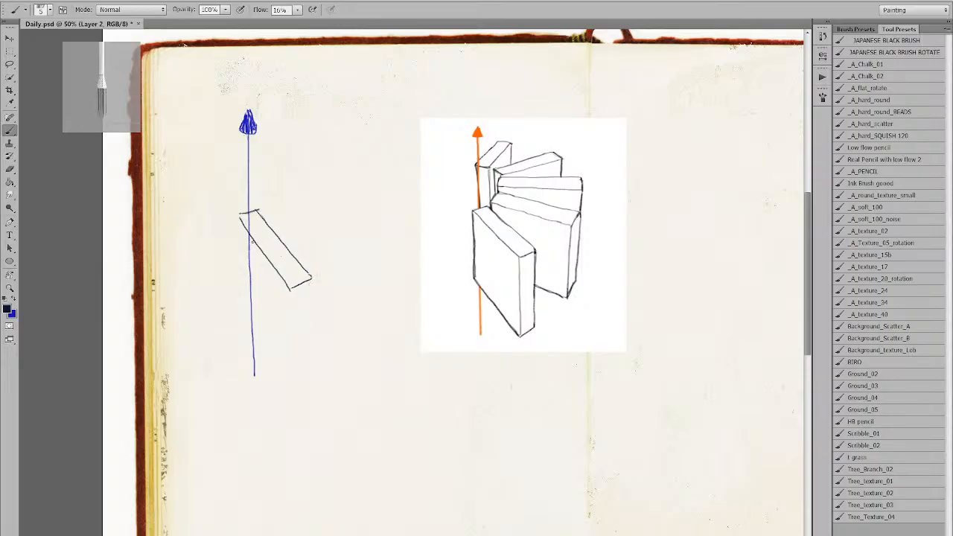
pyautogui.moveTo(239, 213); pyautogui.dragTo(250, 326)
pyautogui.hotkey('ctrl', 'z')
# Add the left and right vertical edges below the slab.
pyautogui.press('e')
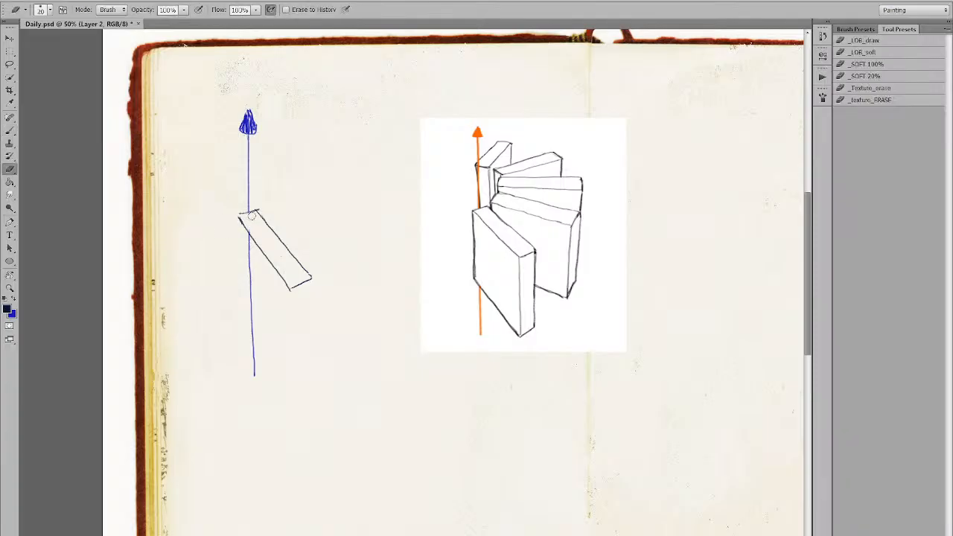
pyautogui.press('b')
pyautogui.scroll(-2, 268, 231)
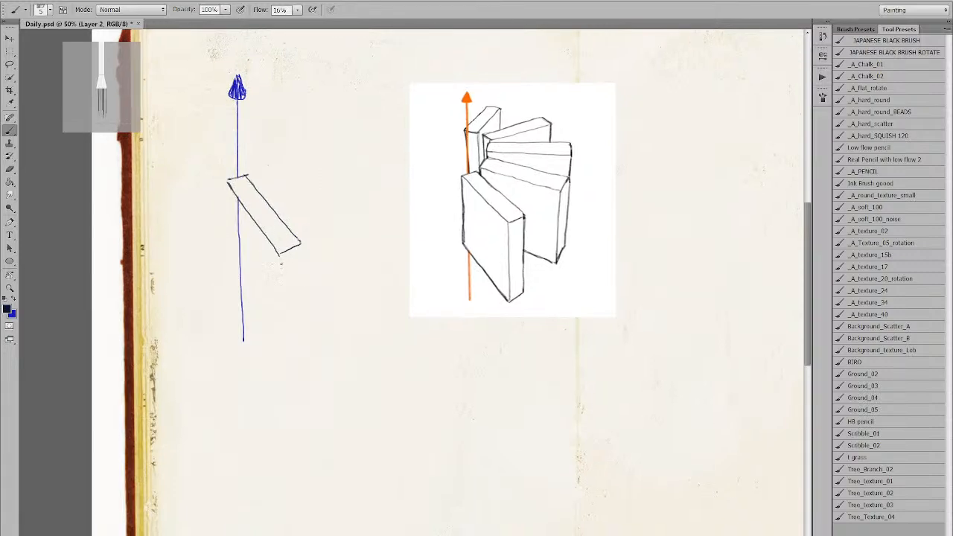
pyautogui.moveTo(279, 254); pyautogui.dragTo(282, 316)
pyautogui.hotkey('ctrl', 'z')
pyautogui.moveTo(277, 255); pyautogui.dragTo(286, 332)
pyautogui.hotkey('ctrl', 'z')
pyautogui.moveTo(280, 254); pyautogui.dragTo(283, 321)
pyautogui.moveTo(299, 241); pyautogui.dragTo(300, 306)
# Draw the box's bottom edge from its left corner to the right corner.
pyautogui.moveTo(228, 181); pyautogui.dragTo(233, 258)
pyautogui.hotkey('ctrl', 'z')
pyautogui.moveTo(228, 182)
pyautogui.mouseDown()
pyautogui.moveTo(233, 265)
pyautogui.moveTo(283, 320)
pyautogui.mouseUp()
pyautogui.hotkey('ctrl', 'z')
pyautogui.hotkey('ctrl', 'z')
pyautogui.moveTo(233, 265); pyautogui.dragTo(283, 319)
pyautogui.hotkey('ctrl', 'alt', 'z')
pyautogui.hotkey('ctrl', 'alt', 'z')
pyautogui.moveTo(232, 259); pyautogui.dragTo(284, 318)
pyautogui.hotkey('ctrl', 'z')
pyautogui.moveTo(228, 257); pyautogui.dragTo(283, 320)
pyautogui.hotkey('ctrl', 'z')
pyautogui.hotkey('ctrl', 'z')
pyautogui.moveTo(229, 253); pyautogui.dragTo(283, 320)
pyautogui.hotkey('ctrl', 'z')
pyautogui.hotkey('ctrl', 'z')
pyautogui.moveTo(230, 257); pyautogui.dragTo(283, 320)
# Draw the box's left edge down from its top corner.
pyautogui.hotkey('ctrl', 'z')
pyautogui.moveTo(231, 257); pyautogui.dragTo(281, 320)
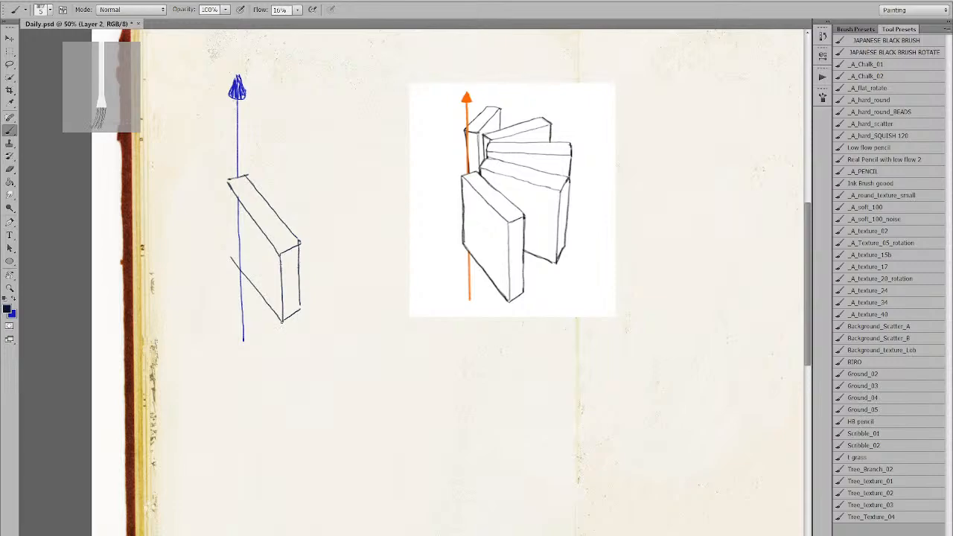
pyautogui.moveTo(226, 179); pyautogui.dragTo(233, 251)
pyautogui.hotkey('ctrl', 'z')
pyautogui.moveTo(226, 179); pyautogui.dragTo(231, 257)
pyautogui.hotkey('ctrl', 'z')
pyautogui.moveTo(227, 182); pyautogui.dragTo(230, 261)
pyautogui.hotkey('ctrl', 'z')
pyautogui.hotkey('ctrl', 'z')
pyautogui.moveTo(226, 179)
pyautogui.mouseDown()
pyautogui.moveTo(230, 260)
pyautogui.moveTo(242, 226)
pyautogui.moveTo(235, 200)
pyautogui.mouseUp()
# Settle the box's bottom diagonal edge to the right corner and nudge the drawing lower.
pyautogui.press('e')
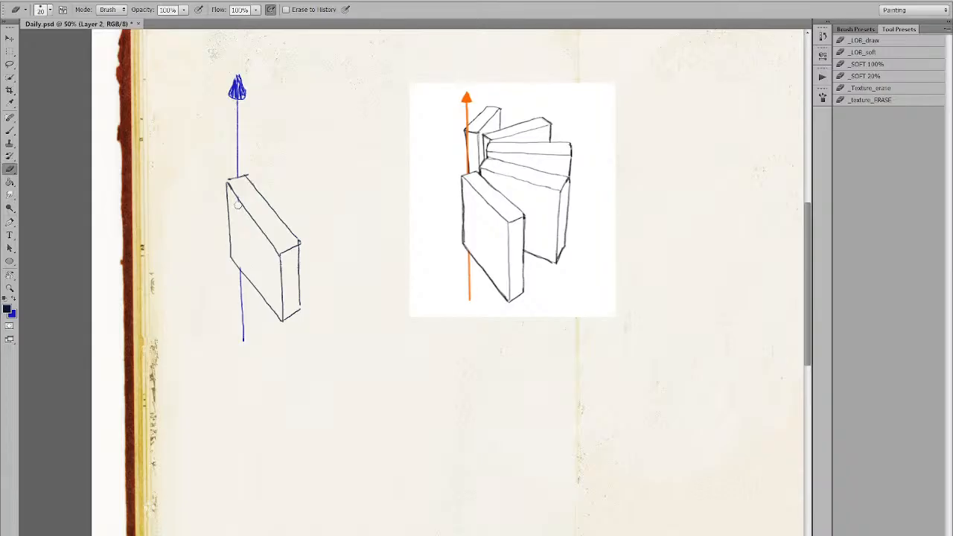
pyautogui.press('b')
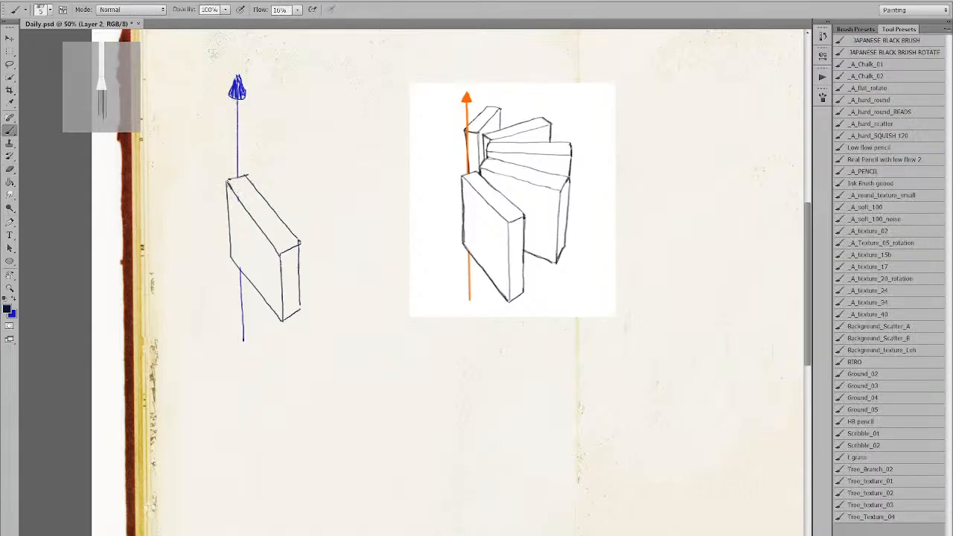
pyautogui.moveTo(241, 269); pyautogui.dragTo(287, 334)
pyautogui.moveTo(231, 259); pyautogui.dragTo(282, 318)
pyautogui.hotkey('ctrl', 'z')
pyautogui.moveTo(231, 259); pyautogui.dragTo(281, 318)
pyautogui.hotkey('ctrl', 'z')
pyautogui.moveTo(231, 259); pyautogui.dragTo(281, 318)
pyautogui.hotkey('ctrl', 'z')
pyautogui.moveTo(231, 259); pyautogui.dragTo(281, 319)
pyautogui.hotkey('ctrl', 'z')
pyautogui.moveTo(231, 259); pyautogui.dragTo(282, 319)
pyautogui.hotkey('ctrl', 'z')
pyautogui.moveTo(231, 259); pyautogui.dragTo(280, 317)
pyautogui.moveTo(238, 270); pyautogui.dragTo(240, 279)
pyautogui.press('x')
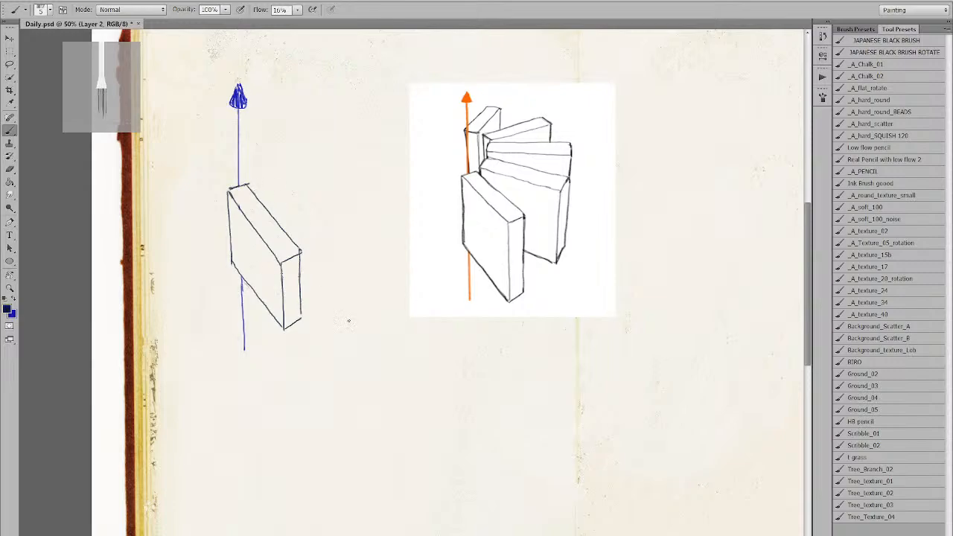
# Erase the blue arrow line where it runs inside the book.
pyautogui.press('e')
pyautogui.moveTo(250, 286)
pyautogui.mouseDown()
pyautogui.moveTo(240, 273)
pyautogui.moveTo(284, 328)
pyautogui.mouseUp()
pyautogui.press('b')
pyautogui.press('x')
# Redraw the box's lower diagonal edge to its bottom-right corner.
pyautogui.hotkey('ctrl', 'z')
pyautogui.moveTo(232, 262); pyautogui.dragTo(276, 318)
pyautogui.hotkey('ctrl', 'z')
pyautogui.moveTo(232, 262); pyautogui.dragTo(280, 325)
pyautogui.hotkey('ctrl', 'z')
pyautogui.moveTo(232, 263); pyautogui.dragTo(281, 326)
pyautogui.hotkey('ctrl', 'z')
pyautogui.moveTo(232, 262); pyautogui.dragTo(283, 328)
pyautogui.hotkey('ctrl', 'z')
pyautogui.moveTo(233, 262); pyautogui.dragTo(282, 326)
pyautogui.hotkey('ctrl', 'z')
pyautogui.moveTo(232, 262); pyautogui.dragTo(283, 328)
pyautogui.hotkey('ctrl', 'z')
pyautogui.moveTo(232, 262); pyautogui.dragTo(274, 320)
pyautogui.hotkey('ctrl', 'z')
pyautogui.moveTo(232, 262); pyautogui.dragTo(280, 321)
# Fill in the book's missing lower-left edge cleanly to the corner.
pyautogui.press('e')
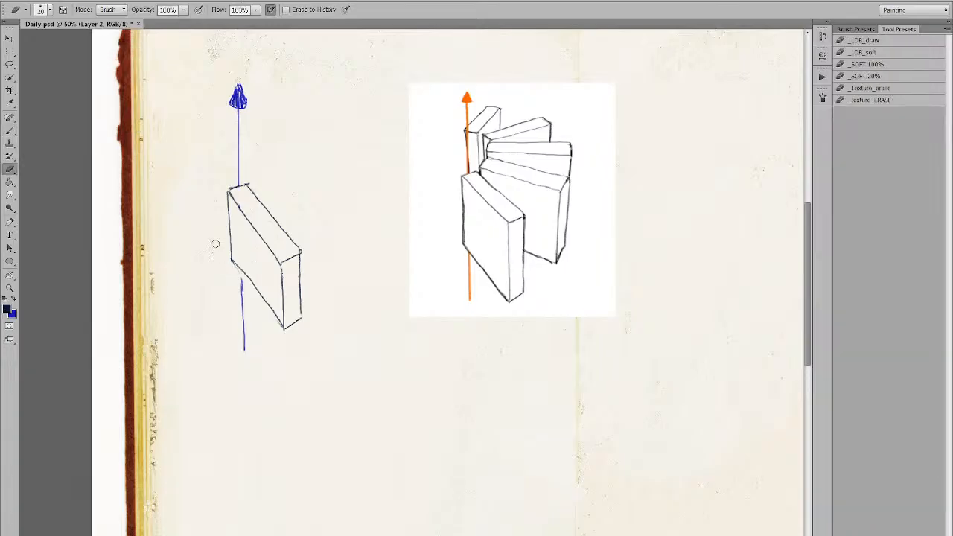
pyautogui.press('b')
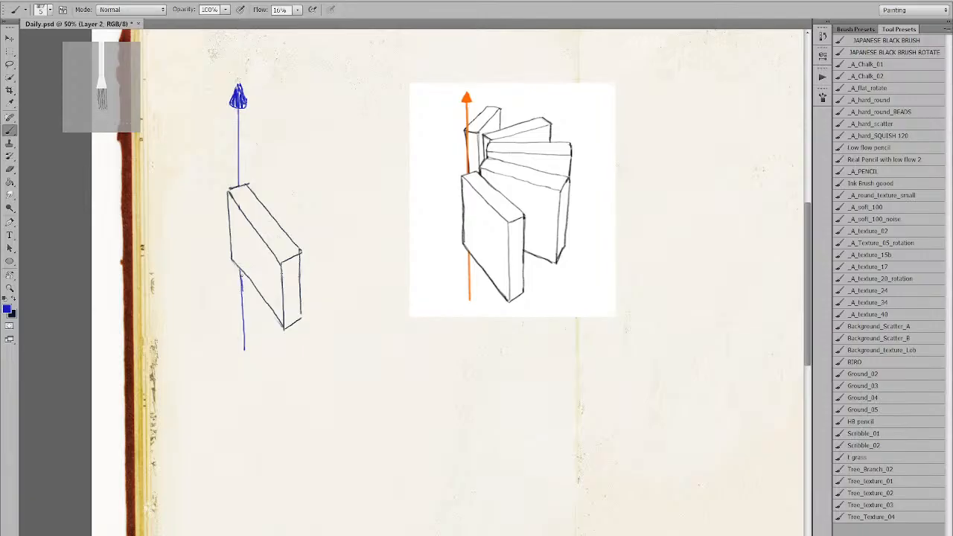
pyautogui.press('x')
pyautogui.press('e')
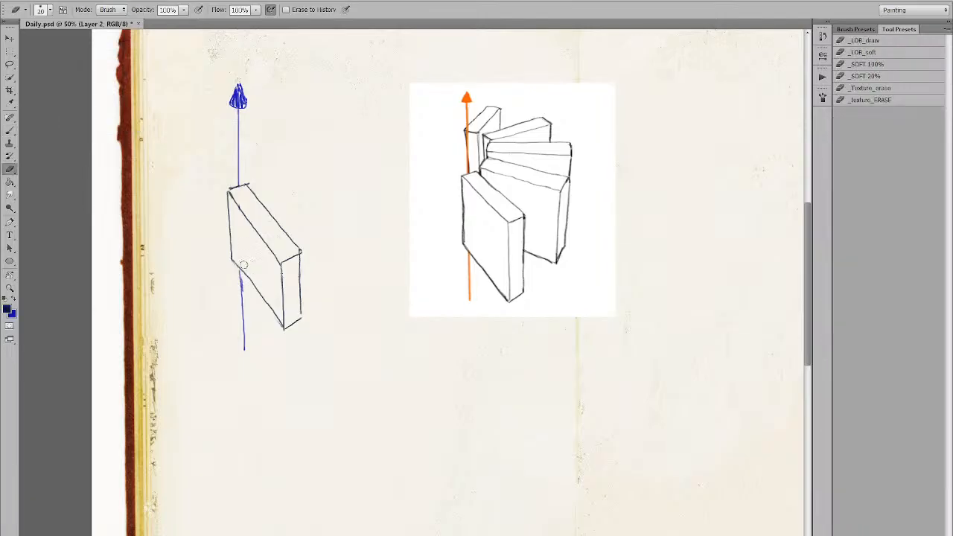
pyautogui.press('b')
pyautogui.press('x')
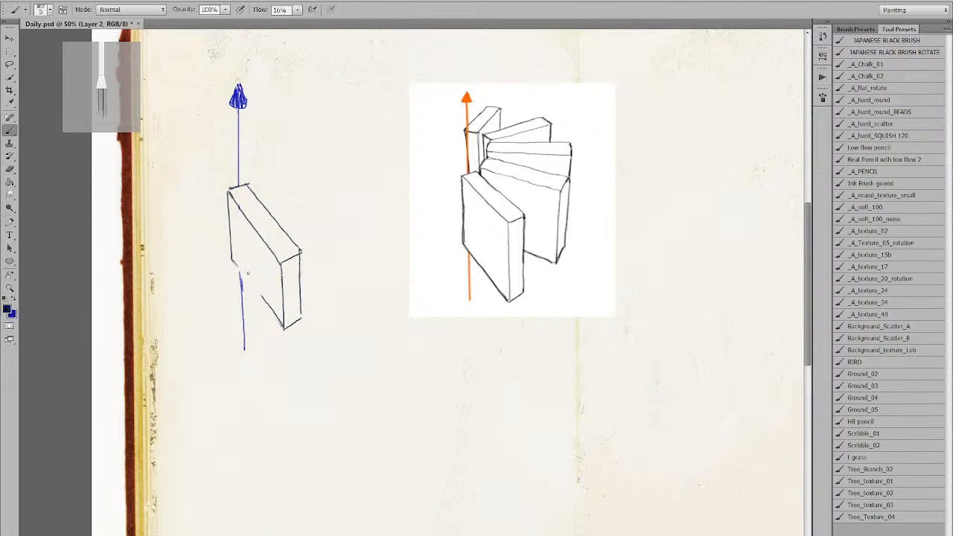
pyautogui.moveTo(233, 259); pyautogui.dragTo(279, 324)
pyautogui.hotkey('ctrl', 'z')
pyautogui.hotkey('ctrl', 'z')
pyautogui.moveTo(233, 259); pyautogui.dragTo(284, 326)
pyautogui.hotkey('ctrl', 'z')
pyautogui.moveTo(232, 259); pyautogui.dragTo(284, 327)
pyautogui.press('e')
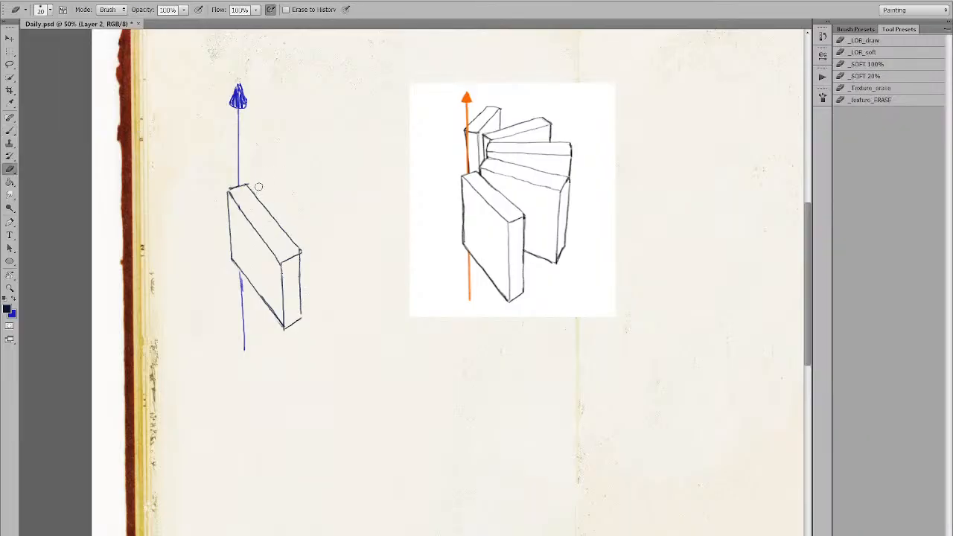
pyautogui.press('b')
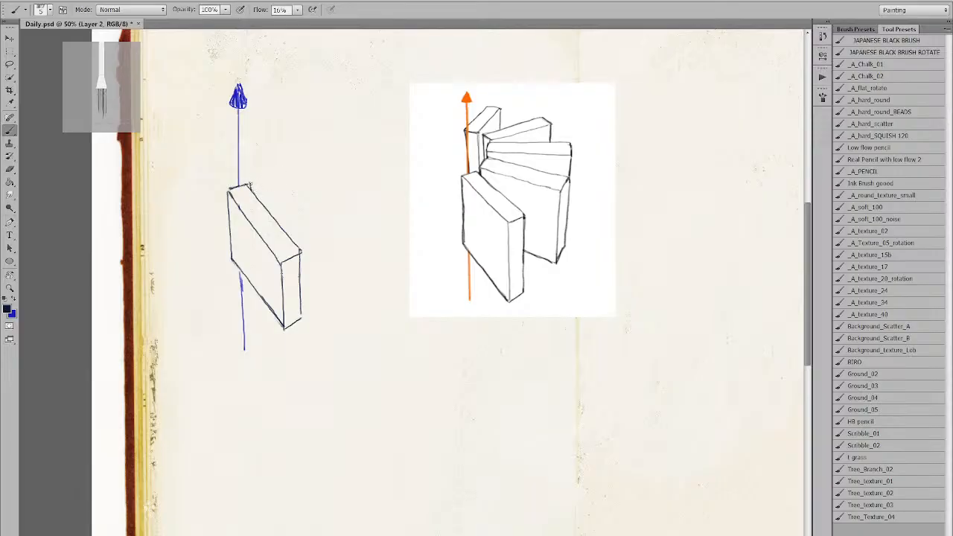
# Draw the second book's top edge extending right from the first box's top corner.
pyautogui.moveTo(250, 184); pyautogui.dragTo(299, 201)
pyautogui.moveTo(303, 284); pyautogui.dragTo(323, 292)
pyautogui.hotkey('ctrl', 'z')
pyautogui.hotkey('ctrl', 'z')
pyautogui.hotkey('ctrl', 'z')
pyautogui.hotkey('ctrl', 'z')
pyautogui.moveTo(328, 222); pyautogui.dragTo(340, 197)
pyautogui.hotkey('ctrl', 'z')
pyautogui.moveTo(251, 187); pyautogui.dragTo(328, 203)
pyautogui.hotkey('ctrl', 'z')
pyautogui.moveTo(250, 185); pyautogui.dragTo(317, 209)
pyautogui.hotkey('ctrl', 'z')
pyautogui.moveTo(251, 186); pyautogui.dragTo(310, 203)
pyautogui.moveTo(250, 186)
pyautogui.mouseDown()
pyautogui.moveTo(273, 175)
pyautogui.moveTo(337, 191)
pyautogui.mouseUp()
# Draw a vertical edge down from the second book's right corner.
pyautogui.hotkey('ctrl', 'z')
pyautogui.hotkey('ctrl', 'z')
pyautogui.moveTo(256, 175)
pyautogui.mouseDown()
pyautogui.moveTo(317, 185)
pyautogui.moveTo(333, 199)
pyautogui.mouseUp()
pyautogui.hotkey('ctrl', 'z')
pyautogui.moveTo(256, 175); pyautogui.dragTo(328, 191)
pyautogui.hotkey('ctrl', 'z')
pyautogui.moveTo(256, 176); pyautogui.dragTo(314, 186)
pyautogui.moveTo(336, 212); pyautogui.dragTo(333, 269)
pyautogui.hotkey('ctrl', 'z')
pyautogui.moveTo(335, 212); pyautogui.dragTo(333, 268)
pyautogui.hotkey('ctrl', 'z')
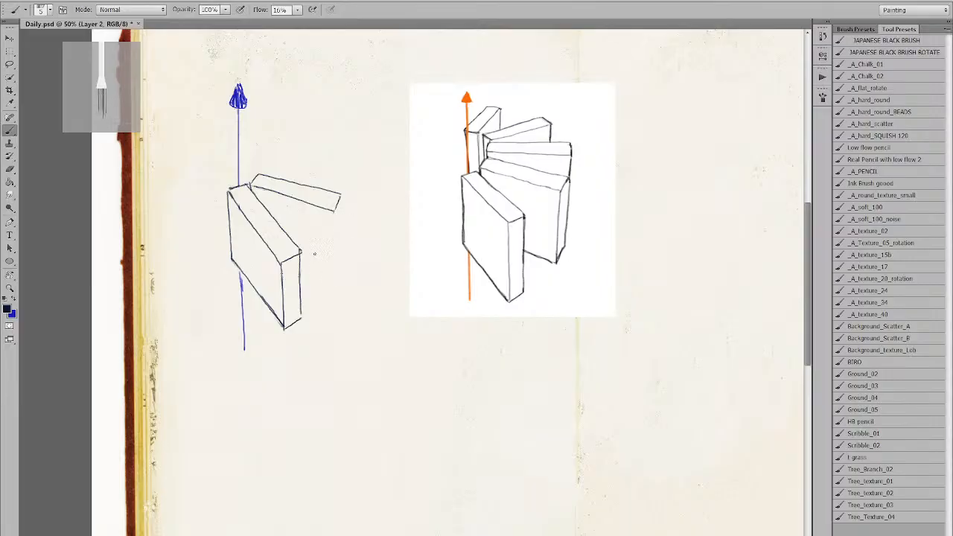
pyautogui.press('e')
pyautogui.press('b')
# Close the plank's right end, erase excess top line and touch up its corners.
pyautogui.moveTo(342, 197); pyautogui.dragTo(347, 213)
pyautogui.press('e')
pyautogui.moveTo(303, 184); pyautogui.dragTo(349, 202)
pyautogui.press('b')
pyautogui.hotkey('ctrl', 'z')
pyautogui.hotkey('ctrl', 'z')
pyautogui.press('e')
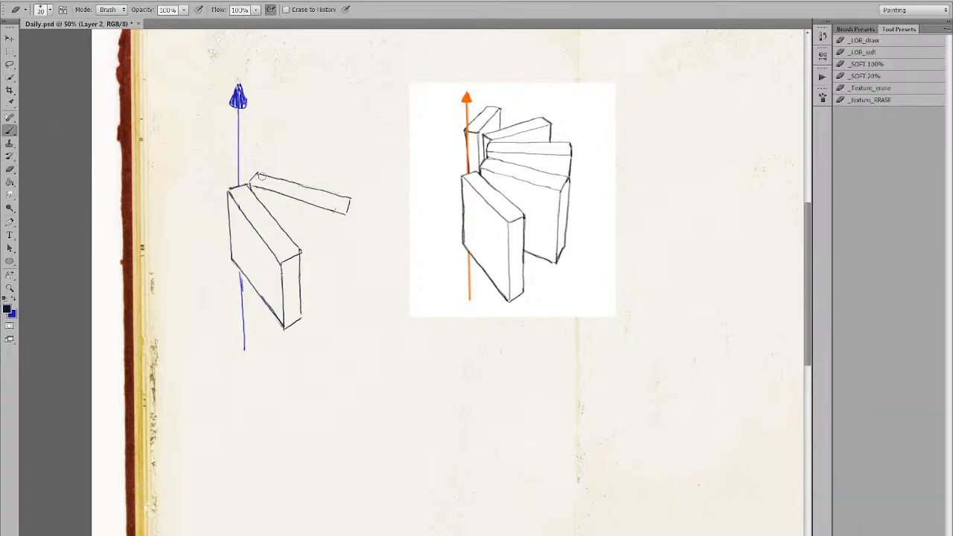
pyautogui.press('b')
pyautogui.moveTo(256, 184); pyautogui.dragTo(260, 188)
pyautogui.moveTo(298, 254); pyautogui.dragTo(300, 252)
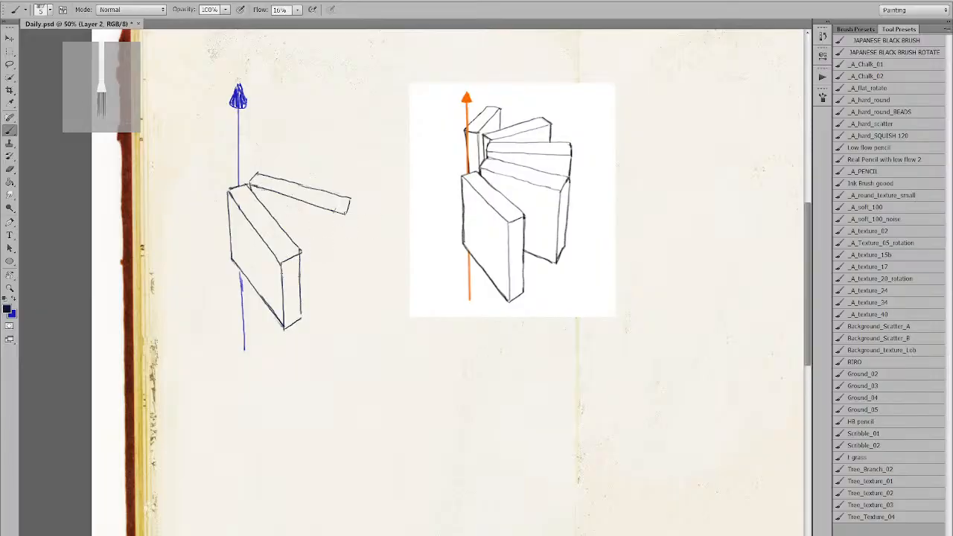
# Draw the second book's right side edge down from the plank's corner.
pyautogui.moveTo(347, 214); pyautogui.dragTo(345, 256)
pyautogui.hotkey('ctrl', 'z')
pyautogui.moveTo(351, 198); pyautogui.dragTo(347, 261)
pyautogui.moveTo(346, 214); pyautogui.dragTo(344, 284)
pyautogui.hotkey('ctrl', 'z')
pyautogui.hotkey('ctrl', 'z')
pyautogui.moveTo(346, 211); pyautogui.dragTo(343, 291)
pyautogui.hotkey('ctrl', 'z')
pyautogui.moveTo(346, 213); pyautogui.dragTo(342, 289)
pyautogui.hotkey('ctrl', 'z')
pyautogui.hotkey('ctrl', 'z')
# Frame the second book at 50% and sketch the third book's left edge and top line.
pyautogui.press('z')
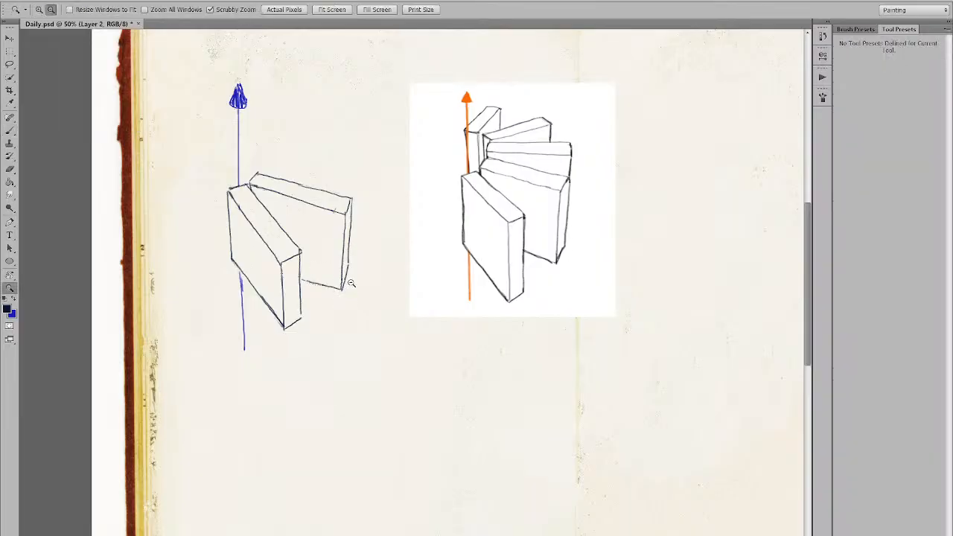
pyautogui.keyDown('alt'); pyautogui.click(352, 282); pyautogui.keyUp('alt')
pyautogui.click(361, 245)
pyautogui.press('b')
pyautogui.moveTo(469, 305); pyautogui.dragTo(478, 315)
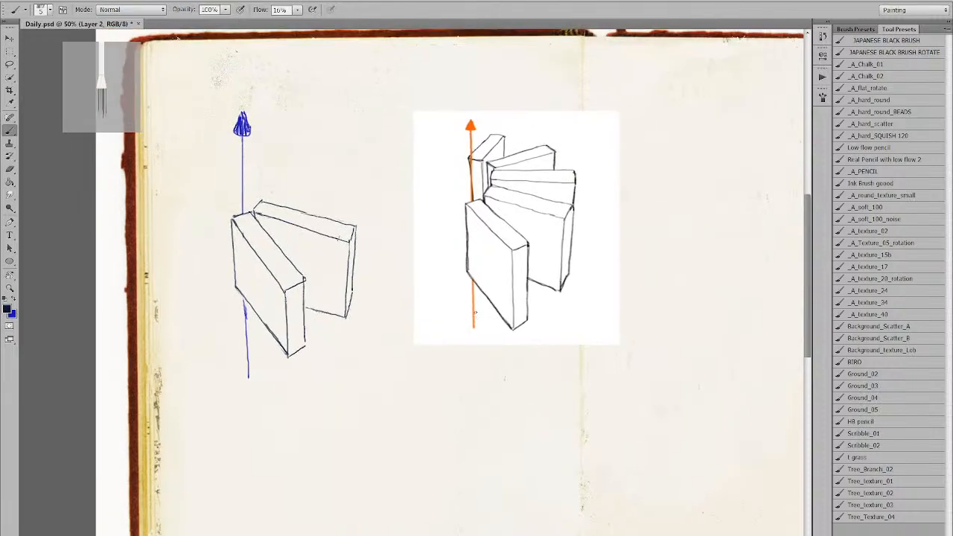
pyautogui.moveTo(356, 329); pyautogui.dragTo(361, 337)
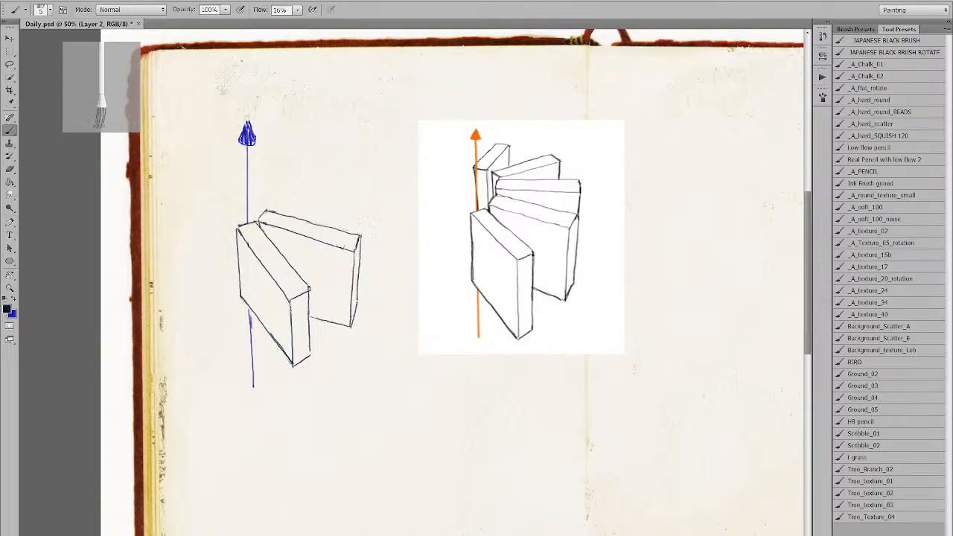
pyautogui.moveTo(358, 233); pyautogui.dragTo(358, 215)
pyautogui.hotkey('ctrl', 'z')
pyautogui.moveTo(264, 216); pyautogui.dragTo(264, 203)
pyautogui.moveTo(265, 203); pyautogui.dragTo(350, 204)
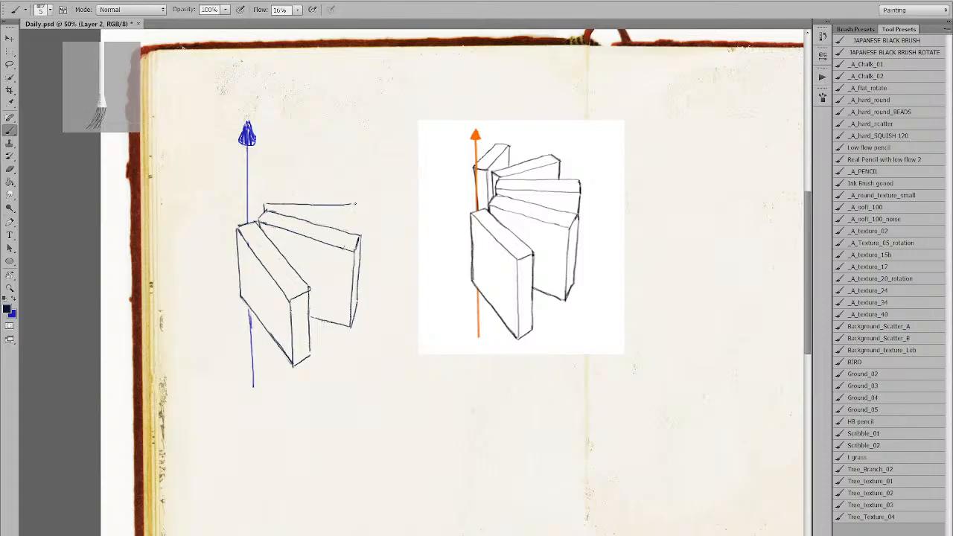
pyautogui.hotkey('ctrl', 'z')
# Redraw the third book's top edge, retrying and undoing the stroke several times.
pyautogui.moveTo(265, 205)
pyautogui.mouseDown()
pyautogui.moveTo(353, 215)
pyautogui.moveTo(358, 236)
pyautogui.mouseUp()
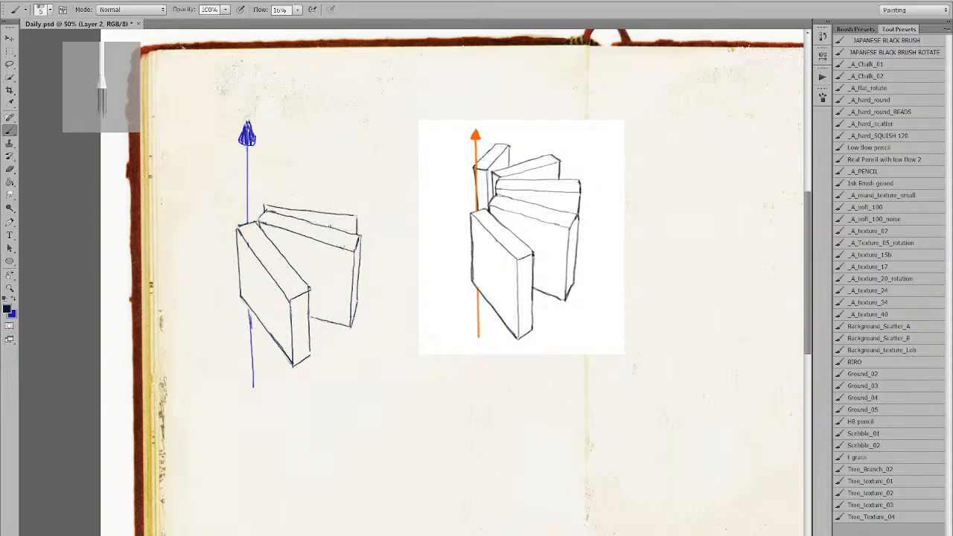
pyautogui.moveTo(264, 204)
pyautogui.mouseDown()
pyautogui.moveTo(266, 193)
pyautogui.moveTo(349, 192)
pyautogui.mouseUp()
pyautogui.hotkey('ctrl', 'z')
pyautogui.hotkey('ctrl', 'z')
pyautogui.moveTo(267, 196); pyautogui.dragTo(349, 196)
pyautogui.hotkey('ctrl', 'z')
pyautogui.moveTo(265, 198)
pyautogui.mouseDown()
pyautogui.moveTo(357, 200)
pyautogui.moveTo(359, 216)
pyautogui.mouseUp()
pyautogui.hotkey('ctrl', 'z')
pyautogui.hotkey('ctrl', 'alt', 'z')
pyautogui.hotkey('ctrl', 'alt', 'z')
# Replace the curved stroke with a straighter edge down the third book's right end.
pyautogui.press('e')
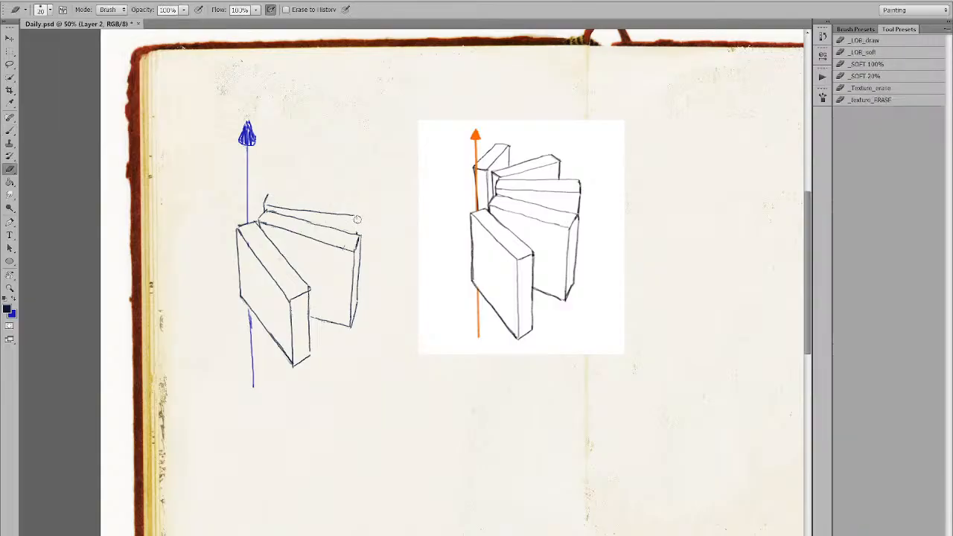
pyautogui.press('b')
pyautogui.hotkey('ctrl', 'z')
pyautogui.moveTo(361, 217); pyautogui.dragTo(359, 283)
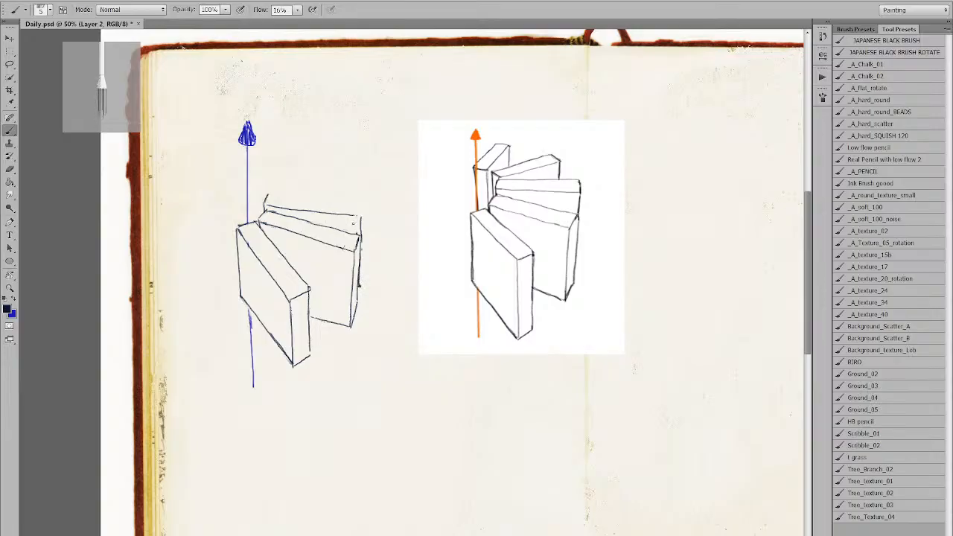
# Extend the upper book's top edge to its corner and retry the third book's top edge.
pyautogui.moveTo(345, 215); pyautogui.dragTo(363, 216)
pyautogui.moveTo(358, 205)
pyautogui.mouseDown()
pyautogui.moveTo(361, 216)
pyautogui.moveTo(358, 204)
pyautogui.mouseUp()
pyautogui.moveTo(266, 194); pyautogui.dragTo(327, 197)
pyautogui.hotkey('ctrl', 'z')
pyautogui.moveTo(267, 195); pyautogui.dragTo(357, 200)
pyautogui.hotkey('ctrl', 'z')
pyautogui.moveTo(265, 195); pyautogui.dragTo(358, 201)
pyautogui.hotkey('ctrl', 'z')
# Darken the back book's right edge and redraw its top edge slanting up-right.
pyautogui.moveTo(259, 184)
pyautogui.mouseDown()
pyautogui.moveTo(276, 195)
pyautogui.moveTo(262, 217)
pyautogui.mouseUp()
pyautogui.hotkey('ctrl', 'z')
pyautogui.moveTo(357, 201); pyautogui.dragTo(361, 215)
pyautogui.moveTo(341, 180); pyautogui.dragTo(340, 196)
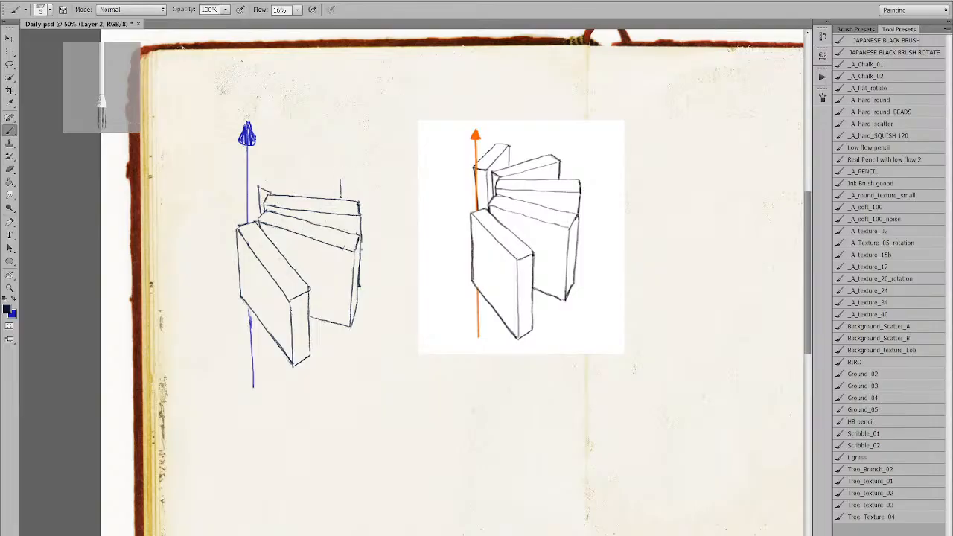
pyautogui.moveTo(268, 195); pyautogui.dragTo(339, 179)
pyautogui.hotkey('ctrl', 'z')
pyautogui.press('e')
pyautogui.press('b')
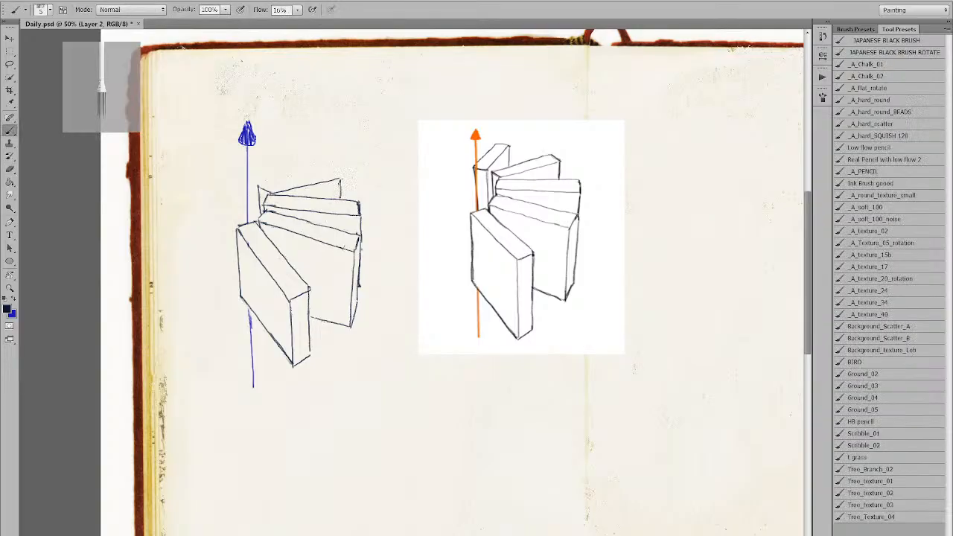
pyautogui.moveTo(258, 189); pyautogui.dragTo(335, 172)
pyautogui.hotkey('ctrl', 'z')
# Darken the second book's top-left edge and draw the narrow upright fourth book's edges.
pyautogui.moveTo(268, 195)
pyautogui.mouseDown()
pyautogui.moveTo(343, 178)
pyautogui.moveTo(333, 175)
pyautogui.moveTo(349, 201)
pyautogui.moveTo(346, 173)
pyautogui.moveTo(335, 169)
pyautogui.mouseUp()
pyautogui.press('e')
pyautogui.press('b')
pyautogui.hotkey('ctrl', 'z')
pyautogui.hotkey('ctrl', 'z')
pyautogui.hotkey('ctrl', 'z')
pyautogui.hotkey('ctrl', 'z')
pyautogui.hotkey('ctrl', 'z')
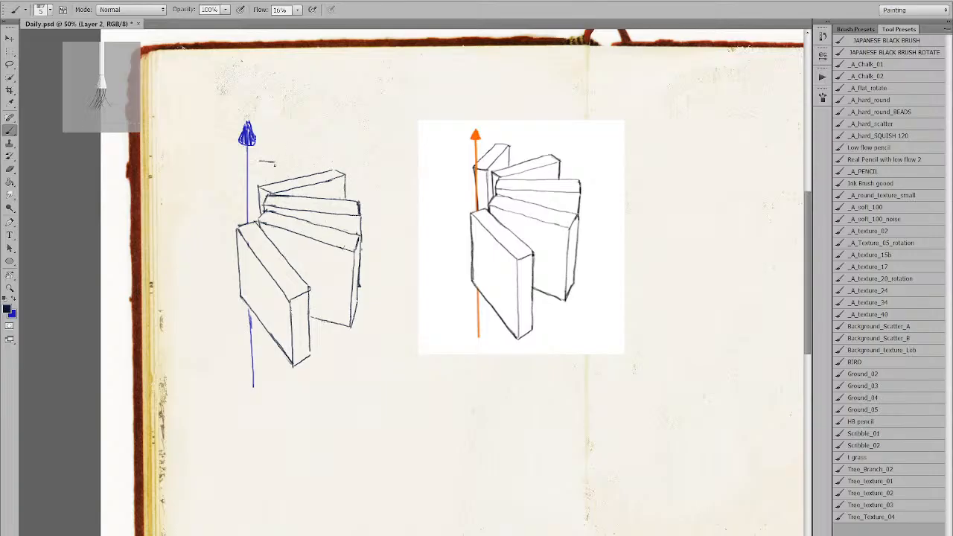
pyautogui.moveTo(256, 186)
pyautogui.mouseDown()
pyautogui.moveTo(274, 162)
pyautogui.moveTo(272, 181)
pyautogui.mouseUp()
pyautogui.moveTo(244, 184)
pyautogui.mouseDown()
pyautogui.moveTo(258, 162)
pyautogui.moveTo(243, 224)
pyautogui.mouseUp()
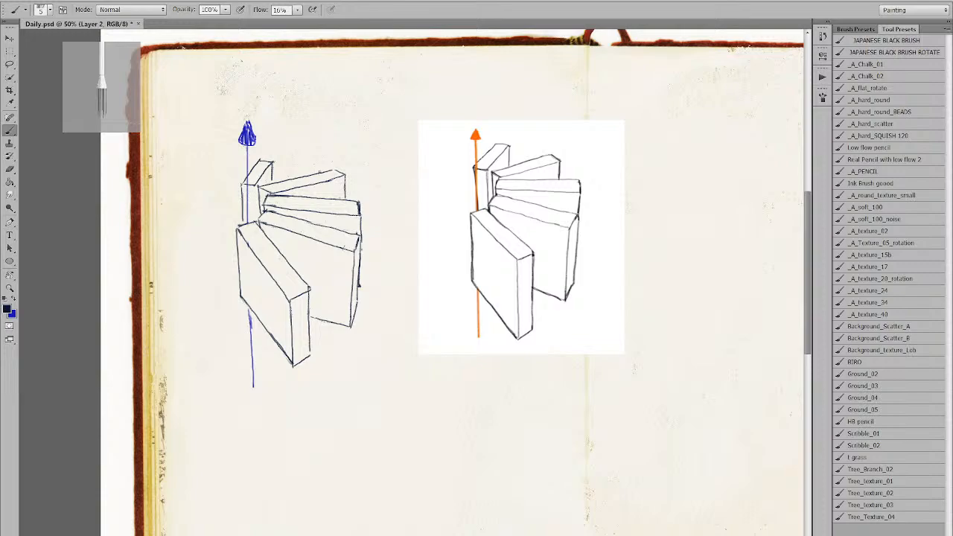
pyautogui.moveTo(256, 184); pyautogui.dragTo(260, 221)
# Erase part of the back book's top-right edge and reframe the view on the sketch.
pyautogui.press('e')
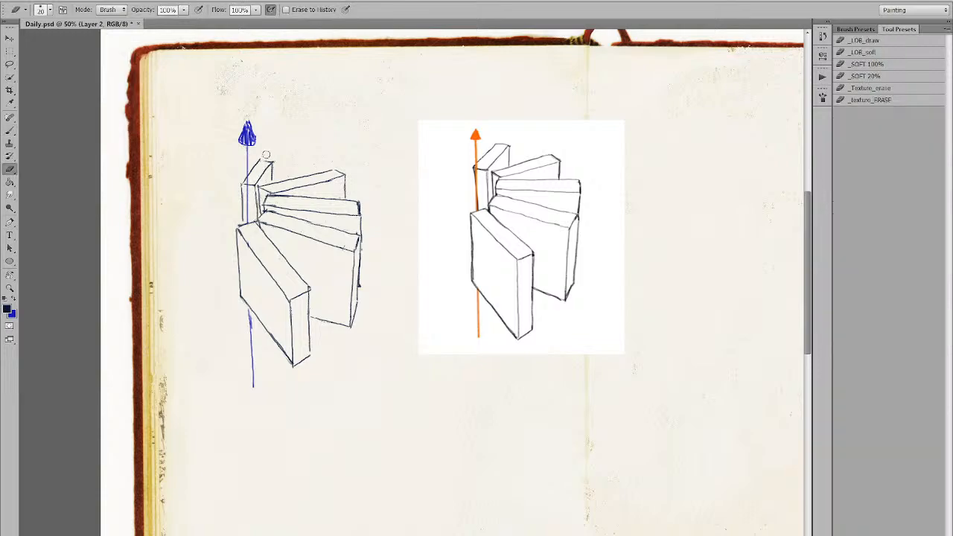
pyautogui.moveTo(273, 162); pyautogui.dragTo(275, 178)
pyautogui.press('b')
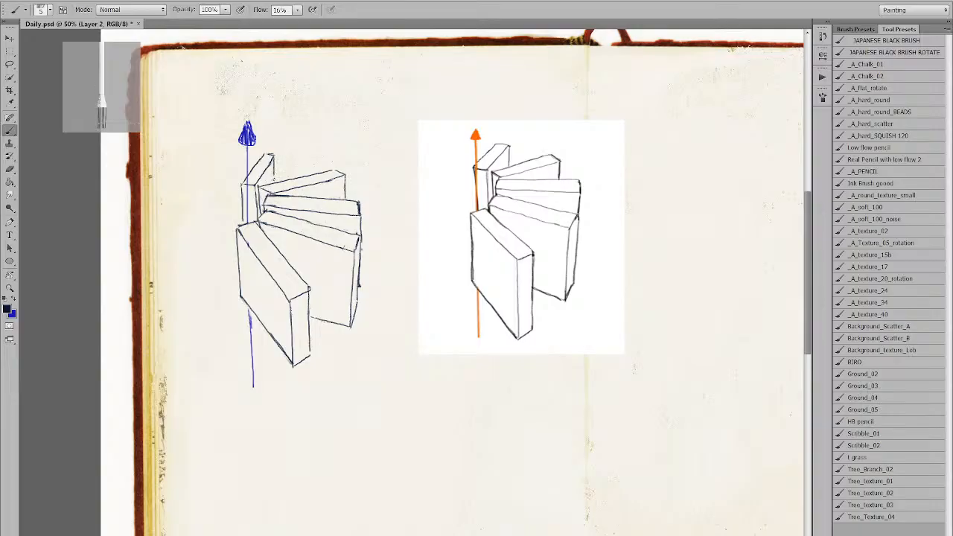
pyautogui.hotkey('ctrl', '-')
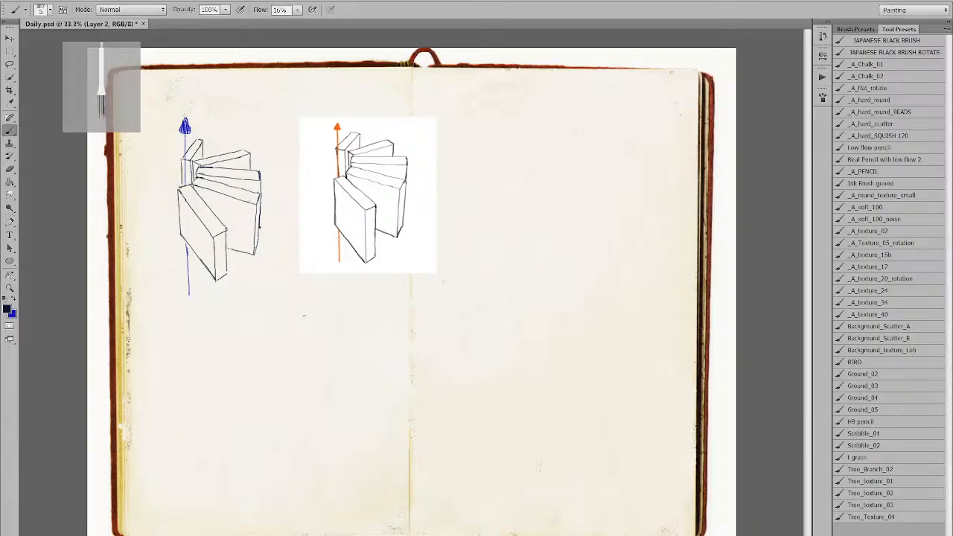
pyautogui.press('z')
pyautogui.moveTo(207, 236)
pyautogui.mouseDown()
pyautogui.moveTo(260, 266)
pyautogui.moveTo(289, 303)
pyautogui.moveTo(255, 273)
pyautogui.mouseUp()
pyautogui.keyDown('alt'); pyautogui.click(280, 274); pyautogui.keyUp('alt')
pyautogui.moveTo(296, 296); pyautogui.dragTo(309, 335)
pyautogui.press('b')
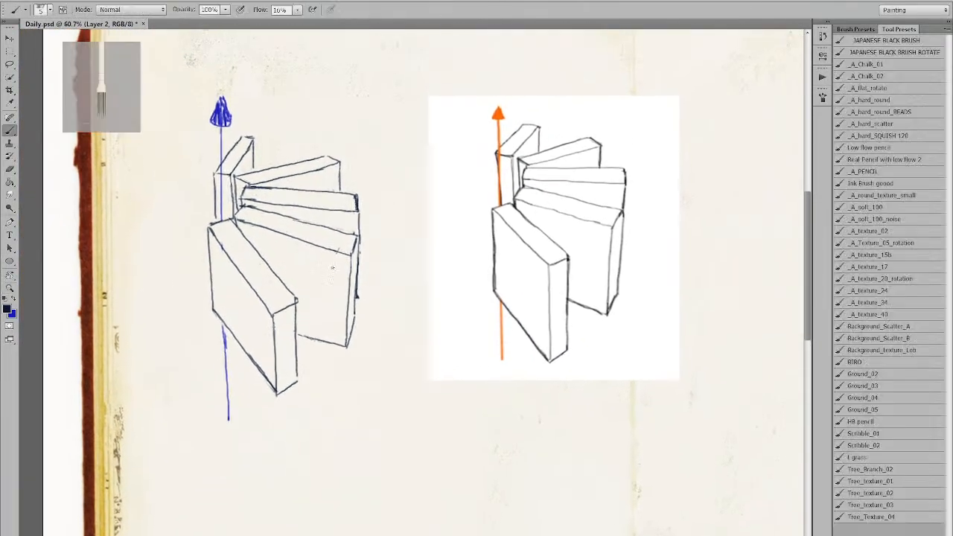
# Draw a short stroke joining the middle slab's corner to the slab below.
pyautogui.press('e')
pyautogui.press('b')
pyautogui.press('e')
pyautogui.press('b')
pyautogui.moveTo(358, 213); pyautogui.dragTo(355, 235)
pyautogui.moveTo(381, 228); pyautogui.dragTo(415, 238)
pyautogui.press('z')
pyautogui.keyDown('alt'); pyautogui.click(424, 208); pyautogui.keyUp('alt')
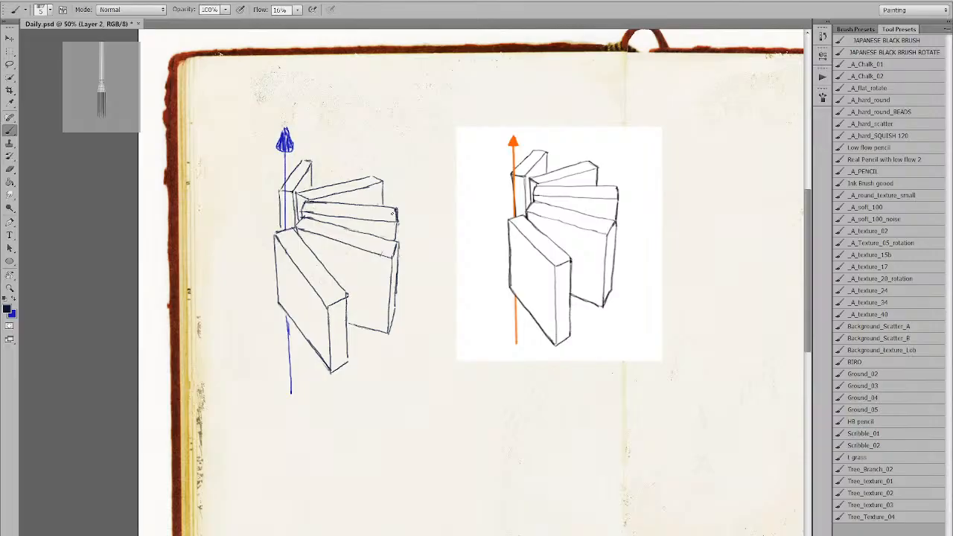
# In blue, write 'the flow is not clean' by hand beneath the book-fan sketch.
pyautogui.press('x')
pyautogui.moveTo(286, 417); pyautogui.dragTo(285, 390)
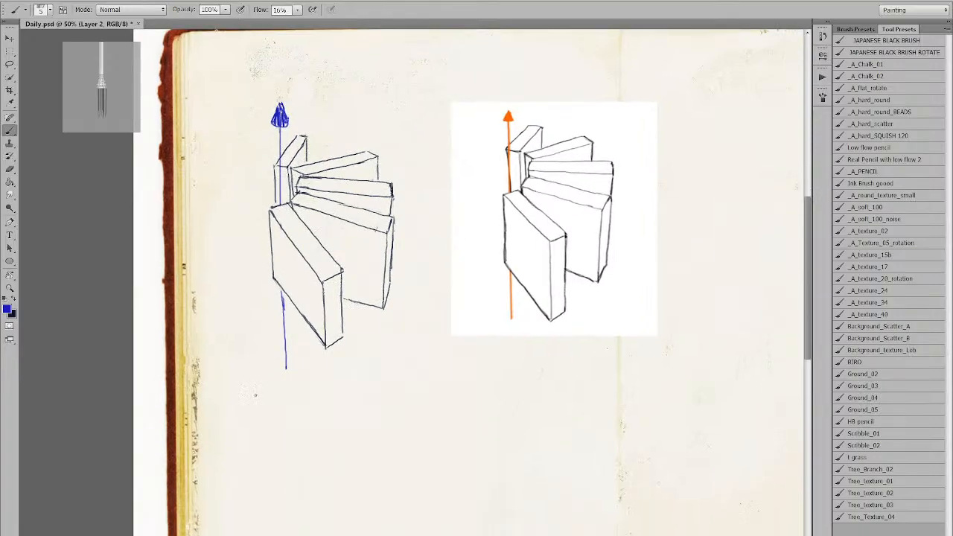
pyautogui.moveTo(258, 384)
pyautogui.mouseDown()
pyautogui.moveTo(257, 397)
pyautogui.moveTo(301, 377)
pyautogui.moveTo(307, 393)
pyautogui.moveTo(339, 386)
pyautogui.moveTo(345, 394)
pyautogui.moveTo(363, 383)
pyautogui.moveTo(397, 388)
pyautogui.moveTo(404, 372)
pyautogui.moveTo(430, 381)
pyautogui.mouseUp()
pyautogui.moveTo(272, 411)
pyautogui.mouseDown()
pyautogui.moveTo(381, 422)
pyautogui.moveTo(390, 411)
pyautogui.moveTo(414, 420)
pyautogui.moveTo(420, 411)
pyautogui.mouseUp()
# Add 'some boxes go up and lines are converging too much' to the blue note.
pyautogui.click(423, 411)
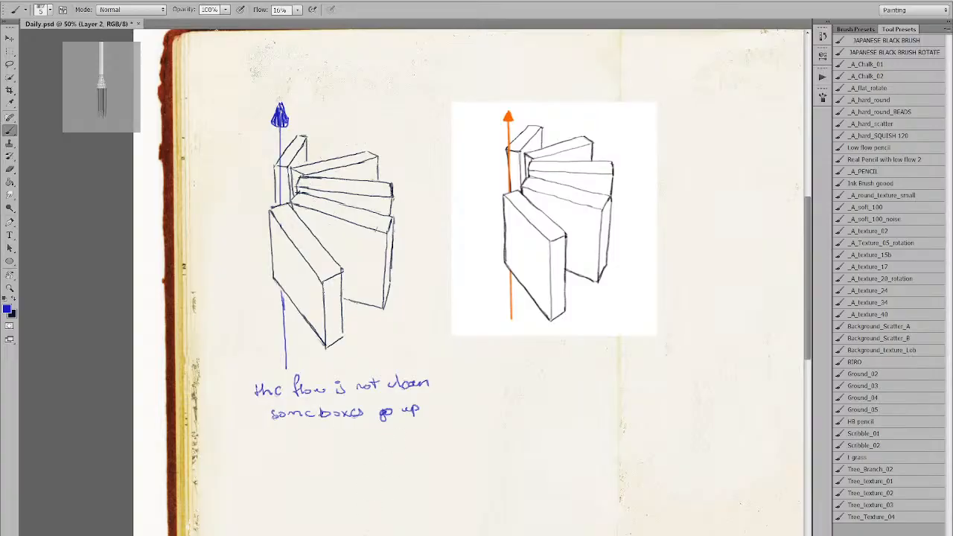
pyautogui.moveTo(261, 441); pyautogui.dragTo(382, 437)
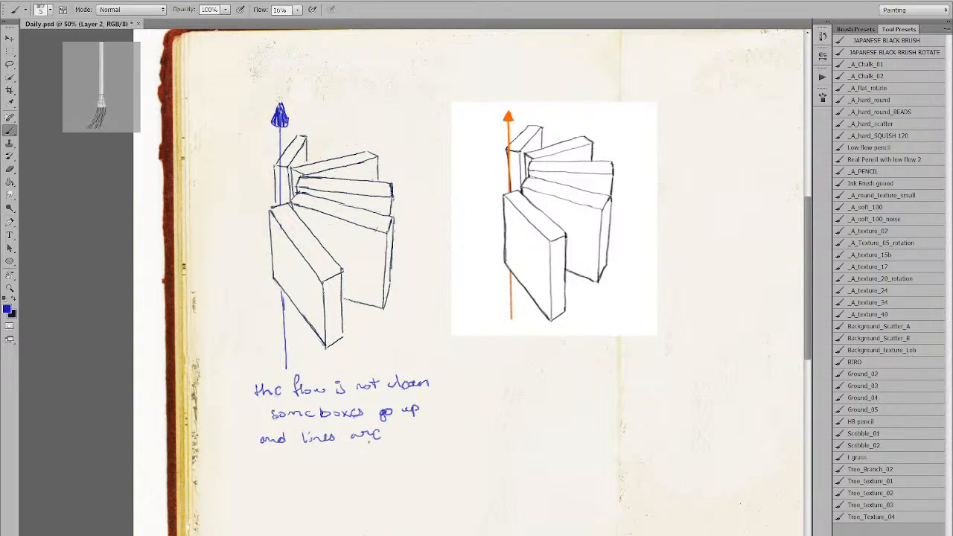
pyautogui.moveTo(274, 460)
pyautogui.mouseDown()
pyautogui.moveTo(330, 456)
pyautogui.moveTo(336, 471)
pyautogui.moveTo(339, 452)
pyautogui.moveTo(364, 456)
pyautogui.moveTo(365, 469)
pyautogui.mouseUp()
pyautogui.moveTo(380, 445)
pyautogui.mouseDown()
pyautogui.moveTo(365, 468)
pyautogui.moveTo(386, 449)
pyautogui.mouseUp()
pyautogui.moveTo(388, 453); pyautogui.dragTo(459, 449)
# Review the whole spread and paste in the new fanned-boxes reference sketch.
pyautogui.keyDown('alt'); pyautogui.click(485, 434); pyautogui.keyUp('alt')
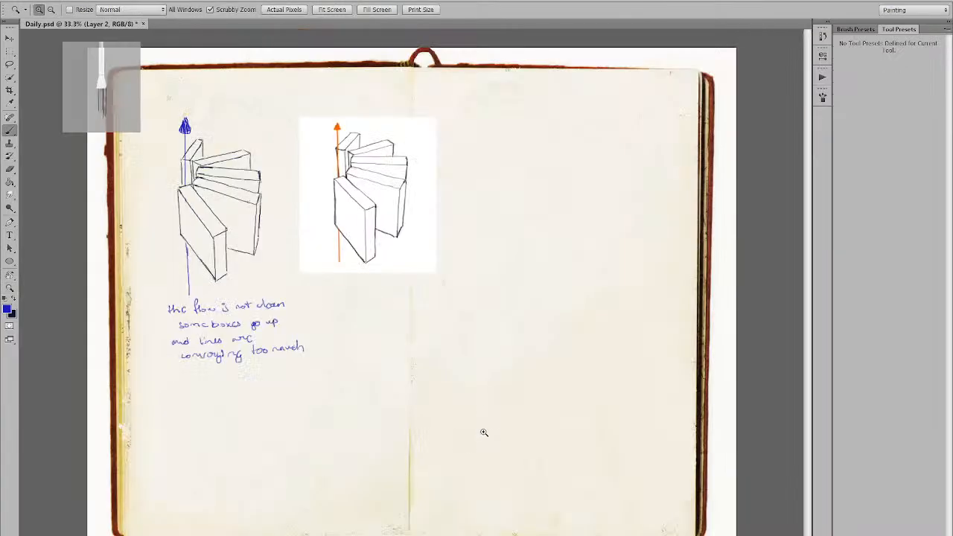
pyautogui.keyDown('ctrl'); pyautogui.click(406, 376); pyautogui.keyUp('ctrl')
pyautogui.moveTo(404, 377); pyautogui.dragTo(513, 467)
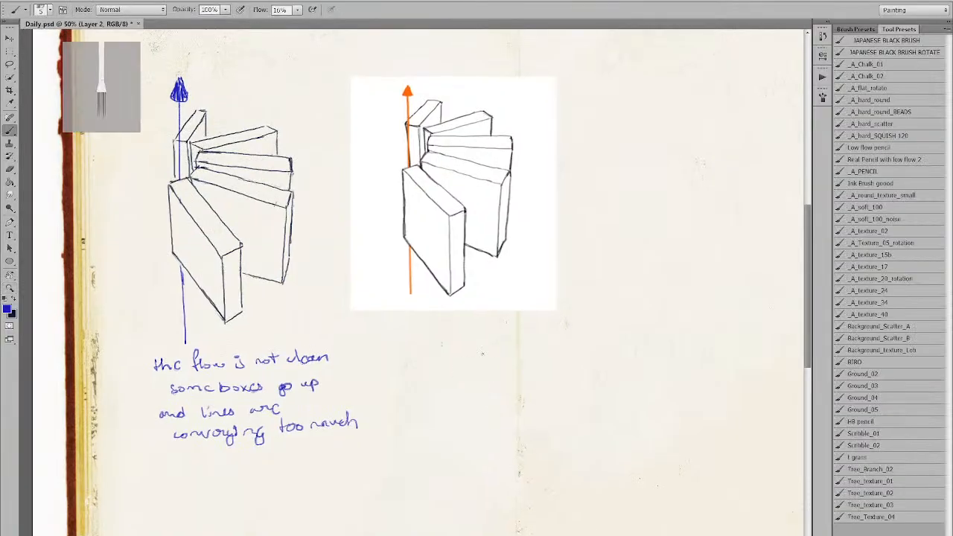
pyautogui.keyDown('alt'); pyautogui.click(483, 355); pyautogui.keyUp('alt')
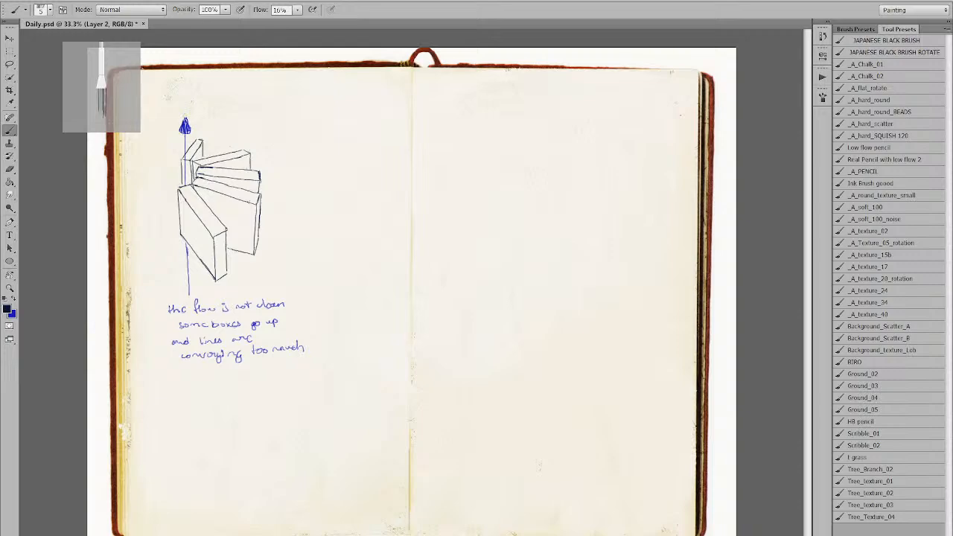
pyautogui.hotkey('ctrl', 'v')
# Move the pasted reference up and right and enlarge it on the right page.
pyautogui.moveTo(412, 306); pyautogui.dragTo(420, 257)
pyautogui.hotkey('ctrl', 't')
pyautogui.moveTo(453, 293)
pyautogui.mouseDown()
pyautogui.moveTo(522, 361)
pyautogui.moveTo(537, 254)
pyautogui.moveTo(549, 247)
pyautogui.moveTo(534, 257)
pyautogui.moveTo(470, 245)
pyautogui.mouseUp()
pyautogui.click(501, 10)
# Back on the drawing layer at 50%, brush a blue diagonal line toward the reference.
pyautogui.hotkey('ctrl', 'e')
pyautogui.press('z')
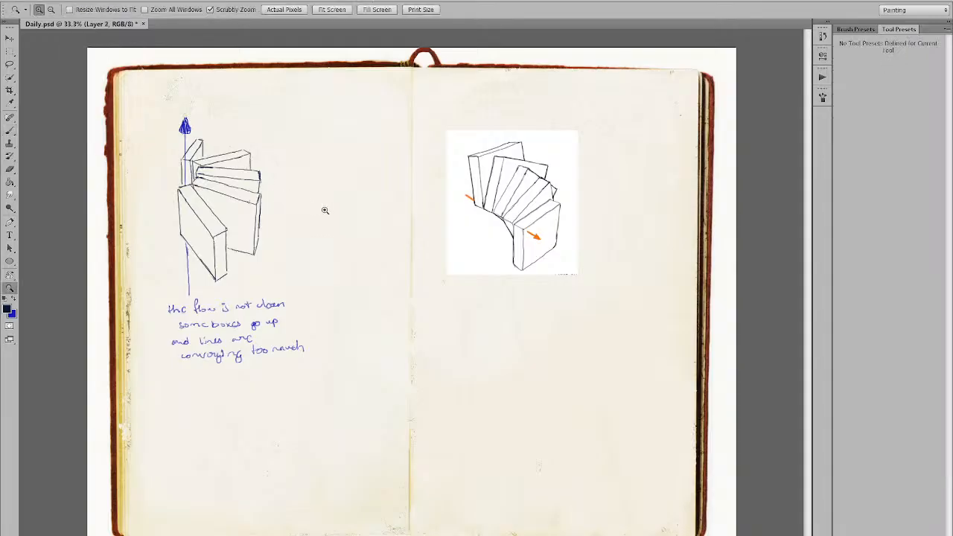
pyautogui.click(326, 212)
pyautogui.press('b')
pyautogui.moveTo(379, 317); pyautogui.dragTo(369, 365)
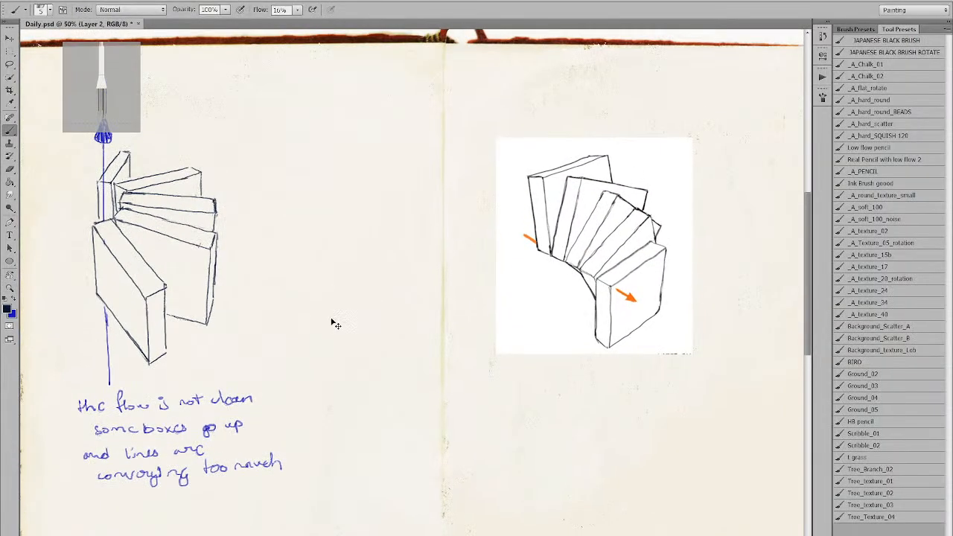
pyautogui.moveTo(223, 143); pyautogui.dragTo(223, 150)
pyautogui.press('x')
pyautogui.moveTo(294, 240)
pyautogui.mouseDown()
pyautogui.moveTo(339, 238)
pyautogui.moveTo(371, 282)
pyautogui.mouseUp()
pyautogui.hotkey('ctrl', 'z')
pyautogui.keyDown('shift'); pyautogui.click(409, 306); pyautogui.keyUp('shift')
pyautogui.hotkey('ctrl', 'z')
pyautogui.moveTo(301, 243); pyautogui.dragTo(416, 307)
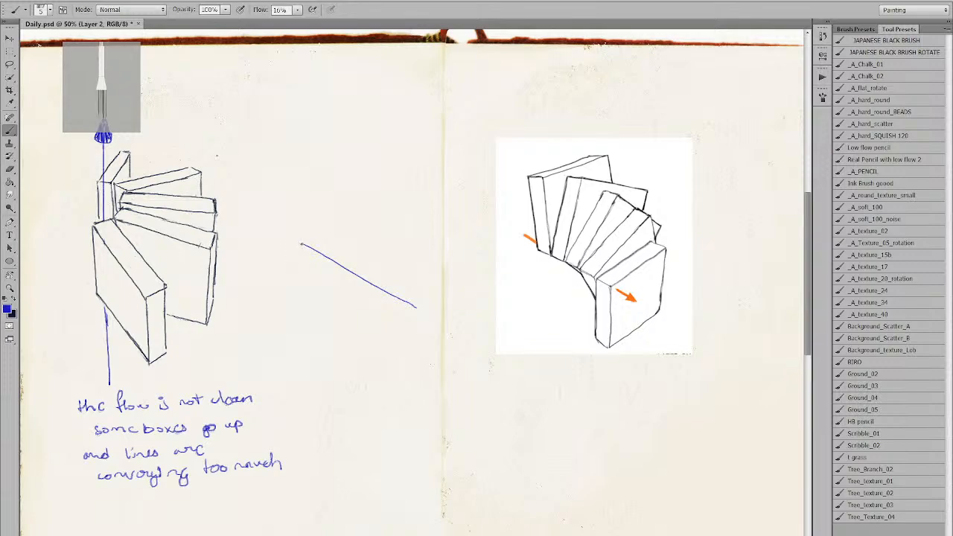
# Thicken the blue diagonal, extend its lower end, and paint an arrowhead there.
pyautogui.moveTo(300, 244); pyautogui.dragTo(368, 283)
pyautogui.moveTo(340, 268); pyautogui.dragTo(423, 314)
pyautogui.moveTo(415, 308); pyautogui.dragTo(433, 319)
pyautogui.moveTo(434, 319)
pyautogui.mouseDown()
pyautogui.moveTo(424, 320)
pyautogui.moveTo(432, 318)
pyautogui.mouseUp()
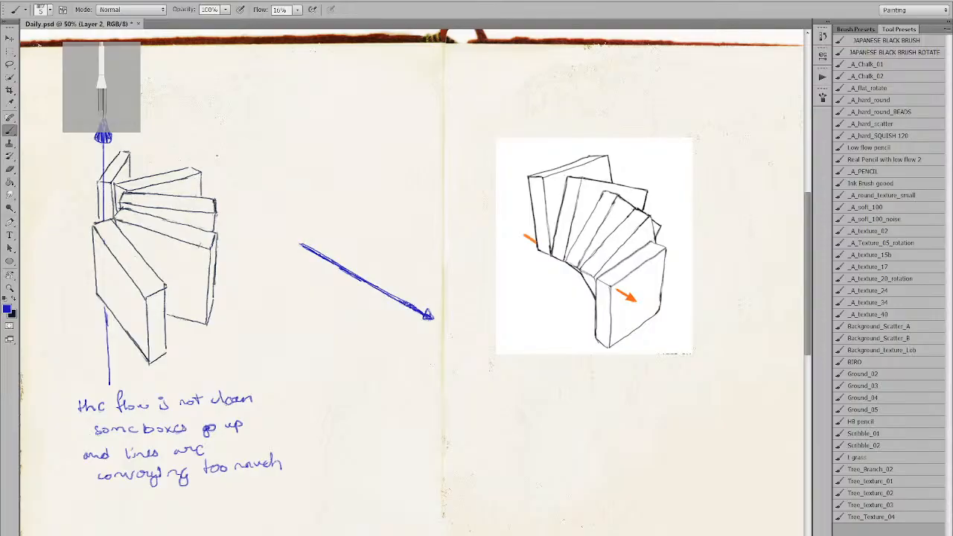
# Erase along the arrow shaft from tail to head to slim it.
pyautogui.press('e')
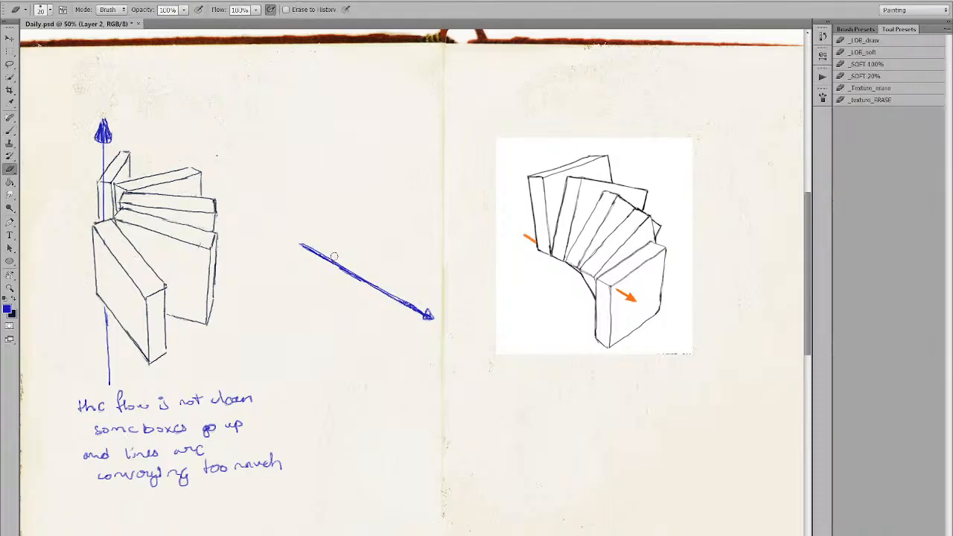
pyautogui.moveTo(310, 243); pyautogui.dragTo(343, 265)
pyautogui.moveTo(388, 286); pyautogui.dragTo(430, 313)
# Zoom out, make bright blue the colour, and test-stroke then undo the _A_hard_round brush.
pyautogui.press('b')
pyautogui.keyDown('alt'); pyautogui.click(402, 260); pyautogui.keyUp('alt')
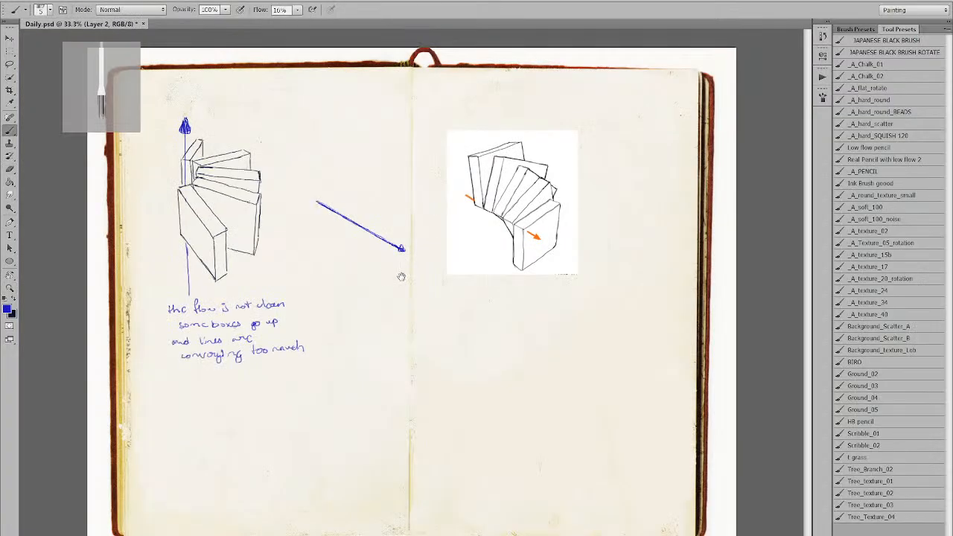
pyautogui.press('x')
pyautogui.click(877, 100)
pyautogui.moveTo(624, 375); pyautogui.dragTo(605, 370)
pyautogui.hotkey('ctrl', 'z')
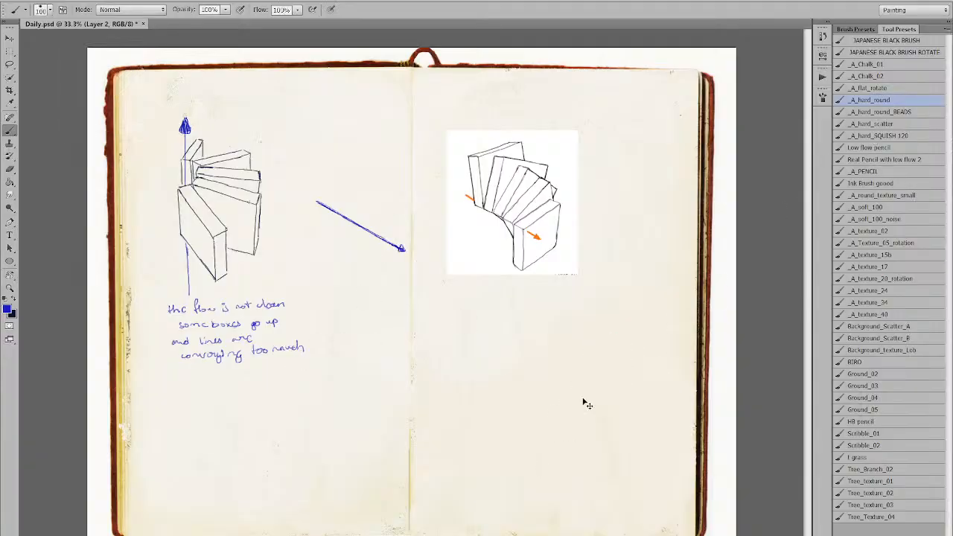
# Try brush flow at 30% and then 7%, undoing each test stroke on the right page.
pyautogui.hotkey('shift', '3')
pyautogui.moveTo(444, 433)
pyautogui.mouseDown()
pyautogui.moveTo(438, 328)
pyautogui.moveTo(388, 341)
pyautogui.moveTo(376, 379)
pyautogui.mouseUp()
pyautogui.hotkey('ctrl', 'z')
pyautogui.click(297, 9)
pyautogui.click(288, 24)
pyautogui.moveTo(366, 319)
pyautogui.mouseDown()
pyautogui.moveTo(374, 398)
pyautogui.moveTo(414, 444)
pyautogui.mouseUp()
pyautogui.hotkey('ctrl', 'z')
# Test the _A_hard_round_BEADS and Low flow pencil presets, undoing their strokes.
pyautogui.click(849, 112)
pyautogui.moveTo(583, 294)
pyautogui.mouseDown()
pyautogui.moveTo(602, 232)
pyautogui.moveTo(609, 327)
pyautogui.mouseUp()
pyautogui.hotkey('ctrl', 'z')
pyautogui.click(862, 149)
pyautogui.moveTo(678, 205); pyautogui.dragTo(662, 260)
pyautogui.moveTo(671, 165); pyautogui.dragTo(647, 273)
pyautogui.moveTo(654, 152); pyautogui.dragTo(640, 268)
pyautogui.moveTo(646, 171); pyautogui.dragTo(630, 256)
pyautogui.moveTo(615, 157); pyautogui.dragTo(659, 265)
pyautogui.hotkey('ctrl', 'alt', 'z')
pyautogui.hotkey('ctrl', 'alt', 'z')
pyautogui.hotkey('ctrl', 'alt', 'z')
pyautogui.hotkey('ctrl', 'alt', 'z')
pyautogui.hotkey('ctrl', 'alt', 'z')
# Test the Real Pencil with low flow 2 and _A_hard_scatter presets, undoing each.
pyautogui.click(841, 159)
pyautogui.moveTo(627, 224)
pyautogui.mouseDown()
pyautogui.moveTo(648, 104)
pyautogui.moveTo(630, 177)
pyautogui.mouseUp()
pyautogui.hotkey('ctrl', 'z')
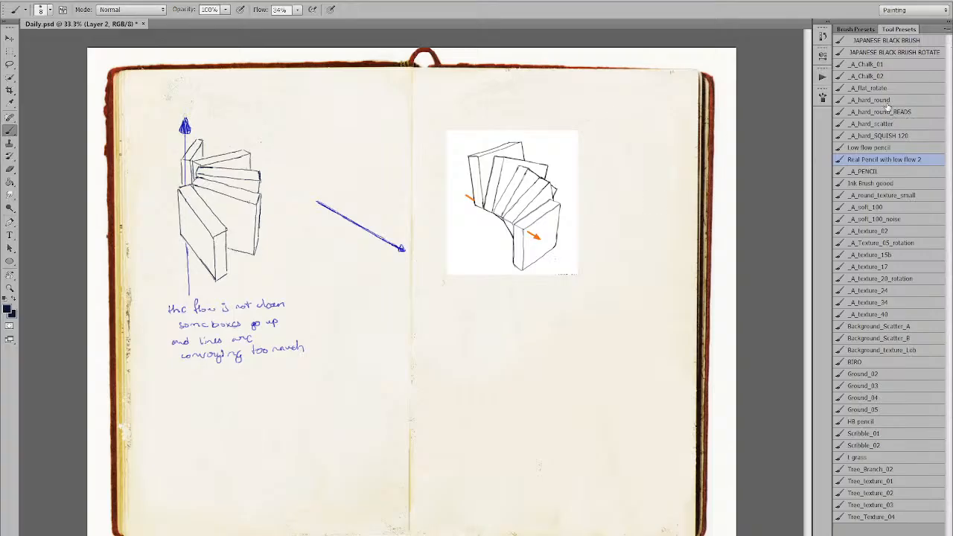
pyautogui.click(886, 125)
pyautogui.moveTo(685, 160)
pyautogui.mouseDown()
pyautogui.moveTo(676, 145)
pyautogui.moveTo(689, 227)
pyautogui.moveTo(700, 197)
pyautogui.mouseUp()
pyautogui.hotkey('ctrl', 'z')
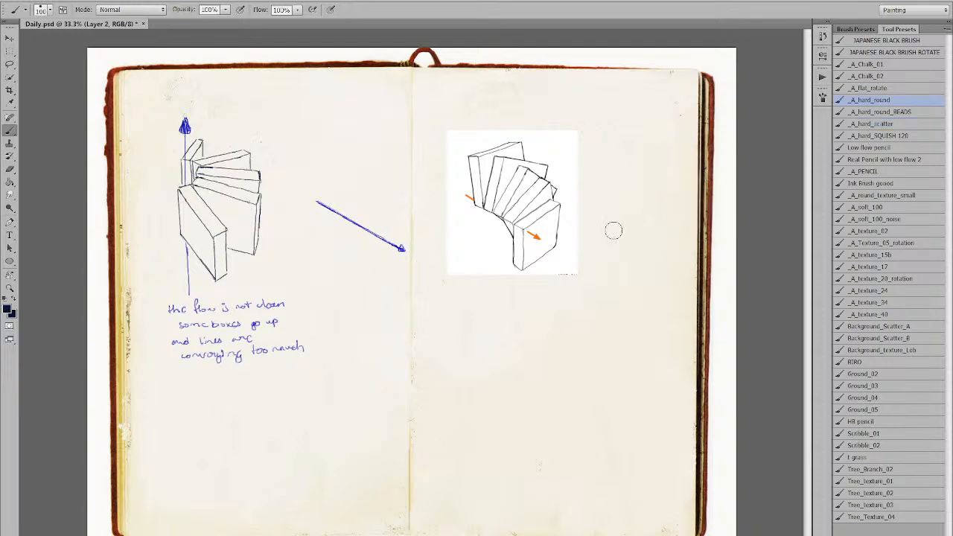
# Try brush size 45, flow 17% and opacity 10%, undoing the faint test scribbles.
pyautogui.press('[')
pyautogui.press('[')
pyautogui.press('[')
pyautogui.press('[')
pyautogui.press('[')
pyautogui.press('[')
pyautogui.moveTo(298, 11); pyautogui.dragTo(257, 31)
pyautogui.moveTo(475, 397)
pyautogui.mouseDown()
pyautogui.moveTo(487, 348)
pyautogui.moveTo(507, 367)
pyautogui.moveTo(493, 408)
pyautogui.mouseUp()
pyautogui.hotkey('ctrl', 'z')
pyautogui.moveTo(224, 9); pyautogui.dragTo(190, 24)
pyautogui.moveTo(547, 499)
pyautogui.mouseDown()
pyautogui.moveTo(510, 370)
pyautogui.moveTo(514, 444)
pyautogui.moveTo(527, 415)
pyautogui.moveTo(504, 350)
pyautogui.mouseUp()
pyautogui.hotkey('ctrl', 'alt', 'z')
pyautogui.hotkey('ctrl', 'alt', 'z')
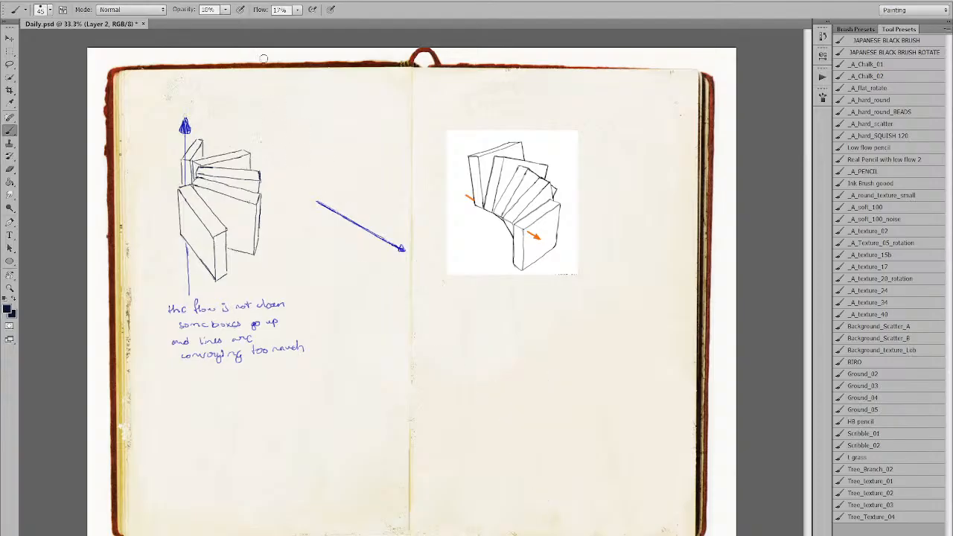
# Settle on opacity 50% and flow 100%, undoing all remaining grey strokes with Ctrl+Alt+Z.
pyautogui.click(226, 10)
pyautogui.moveTo(234, 26); pyautogui.dragTo(257, 29)
pyautogui.moveTo(457, 369)
pyautogui.mouseDown()
pyautogui.moveTo(467, 335)
pyautogui.moveTo(459, 377)
pyautogui.moveTo(470, 382)
pyautogui.moveTo(471, 373)
pyautogui.moveTo(454, 394)
pyautogui.moveTo(465, 339)
pyautogui.moveTo(460, 394)
pyautogui.mouseUp()
pyautogui.hotkey('ctrl', 'alt', 'z')
pyautogui.hotkey('ctrl', 'alt', 'z')
pyautogui.hotkey('ctrl', 'alt', 'z')
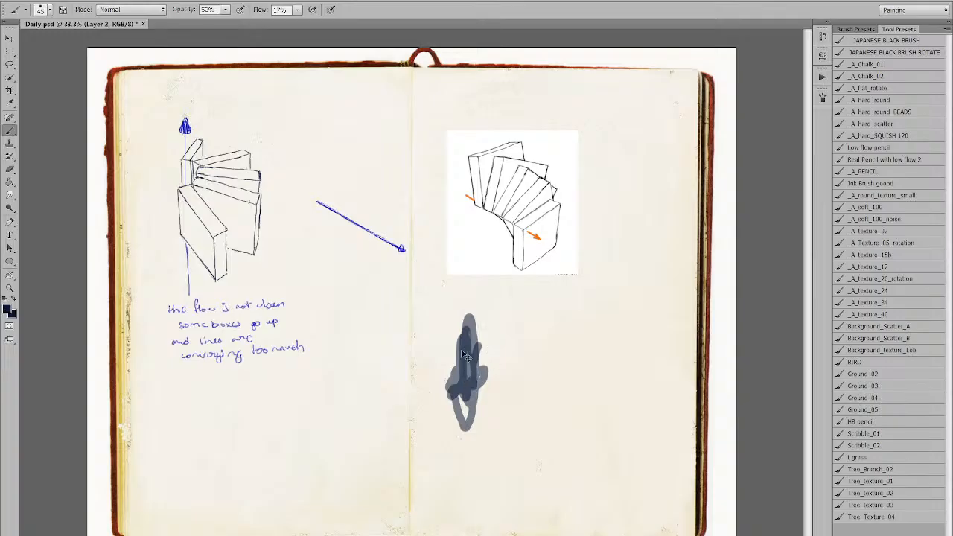
pyautogui.hotkey('ctrl', 'alt', 'z')
pyautogui.hotkey('ctrl', 'alt', 'z')
pyautogui.hotkey('ctrl', 'alt', 'z')
pyautogui.hotkey('ctrl', 'alt', 'z')
pyautogui.hotkey('ctrl', 'alt', 'z')
pyautogui.moveTo(297, 11); pyautogui.dragTo(354, 27)
pyautogui.moveTo(457, 398)
pyautogui.mouseDown()
pyautogui.moveTo(454, 417)
pyautogui.moveTo(432, 402)
pyautogui.moveTo(439, 425)
pyautogui.moveTo(451, 409)
pyautogui.moveTo(452, 420)
pyautogui.mouseUp()
pyautogui.hotkey('ctrl', 'alt', 'z')
pyautogui.hotkey('ctrl', 'alt', 'z')
pyautogui.moveTo(225, 10); pyautogui.dragTo(221, 24)
pyautogui.moveTo(479, 319); pyautogui.dragTo(493, 422)
pyautogui.hotkey('ctrl', 'alt', 'z')
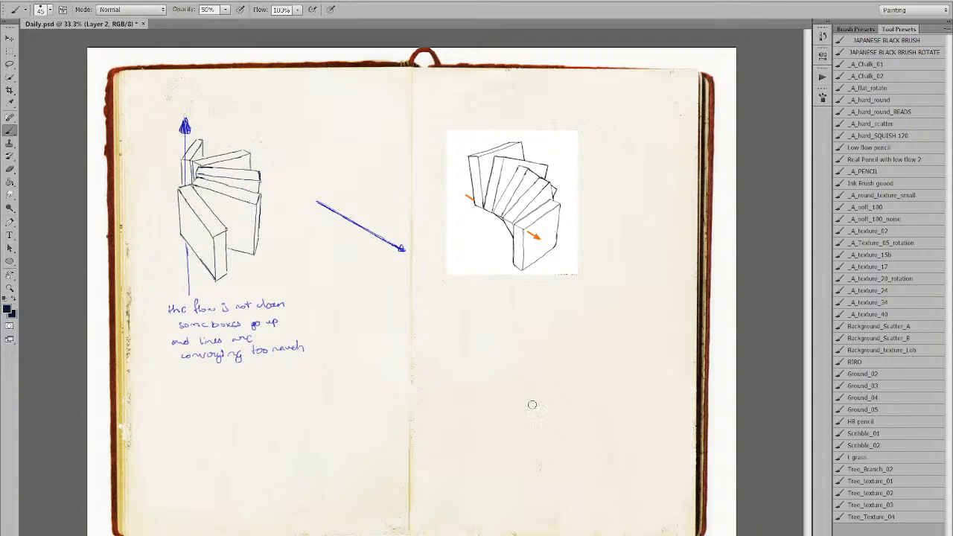
# Pick a muted red as the painting colour.
pyautogui.click(80, 434)
pyautogui.click(76, 426)
pyautogui.click(75, 439)
pyautogui.click(85, 435)
pyautogui.click(84, 438)
pyautogui.click(77, 423)
# Paint a pinkish-brown test blotch on the right page and undo its strokes.
pyautogui.moveTo(549, 376)
pyautogui.mouseDown()
pyautogui.moveTo(579, 389)
pyautogui.moveTo(567, 380)
pyautogui.mouseUp()
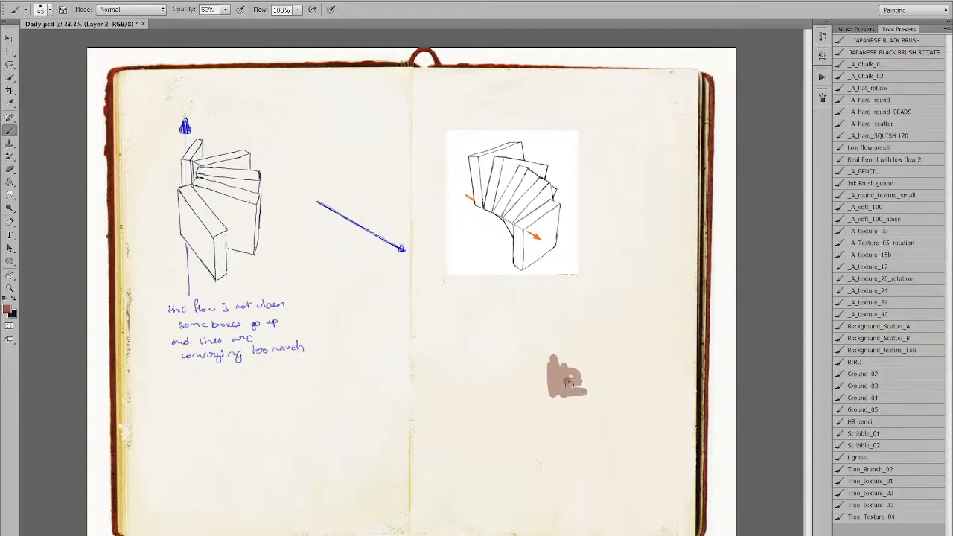
pyautogui.hotkey('ctrl', 'z')
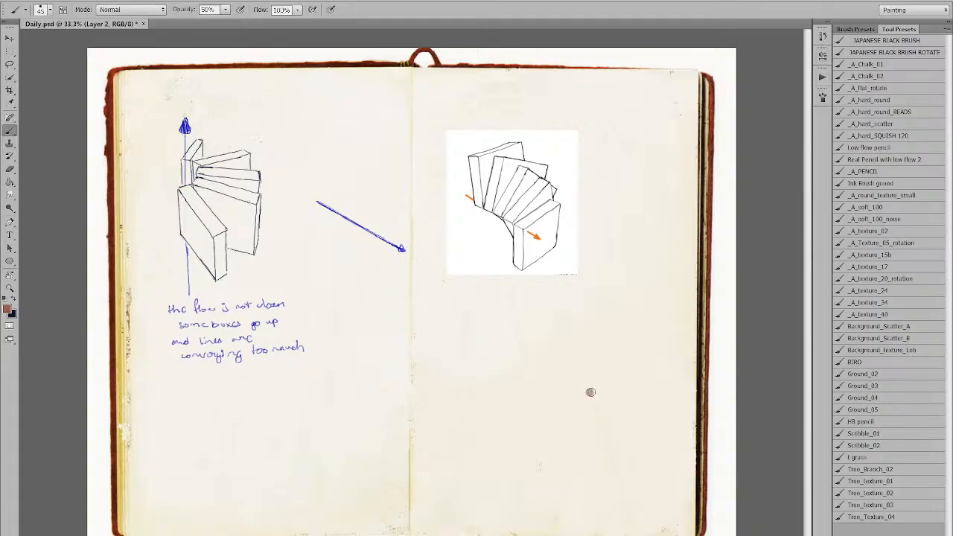
pyautogui.moveTo(572, 367); pyautogui.dragTo(584, 423)
pyautogui.moveTo(576, 385)
pyautogui.mouseDown()
pyautogui.moveTo(585, 406)
pyautogui.moveTo(578, 396)
pyautogui.moveTo(590, 391)
pyautogui.moveTo(582, 368)
pyautogui.moveTo(599, 395)
pyautogui.moveTo(609, 389)
pyautogui.moveTo(606, 400)
pyautogui.moveTo(606, 378)
pyautogui.moveTo(592, 373)
pyautogui.moveTo(601, 380)
pyautogui.moveTo(591, 396)
pyautogui.moveTo(571, 394)
pyautogui.moveTo(577, 430)
pyautogui.moveTo(591, 411)
pyautogui.moveTo(601, 421)
pyautogui.moveTo(595, 433)
pyautogui.moveTo(579, 418)
pyautogui.moveTo(592, 406)
pyautogui.moveTo(609, 406)
pyautogui.moveTo(608, 416)
pyautogui.moveTo(592, 433)
pyautogui.moveTo(605, 386)
pyautogui.moveTo(580, 396)
pyautogui.moveTo(602, 402)
pyautogui.moveTo(607, 388)
pyautogui.moveTo(606, 413)
pyautogui.moveTo(588, 438)
pyautogui.moveTo(578, 431)
pyautogui.moveTo(570, 371)
pyautogui.moveTo(604, 368)
pyautogui.moveTo(610, 385)
pyautogui.moveTo(589, 397)
pyautogui.moveTo(600, 376)
pyautogui.moveTo(576, 424)
pyautogui.moveTo(571, 417)
pyautogui.moveTo(596, 434)
pyautogui.mouseUp()
pyautogui.hotkey('ctrl', 'alt', 'z')
pyautogui.hotkey('ctrl', 'alt', 'z')
pyautogui.hotkey('ctrl', 'alt', 'z')
pyautogui.hotkey('ctrl', 'alt', 'z')
pyautogui.hotkey('ctrl', 'alt', 'z')
pyautogui.hotkey('ctrl', 'alt', 'z')
pyautogui.hotkey('ctrl', 'alt', 'z')
pyautogui.hotkey('ctrl', 'alt', 'z')
pyautogui.hotkey('ctrl', 'alt', 'z')
pyautogui.hotkey('ctrl', 'alt', 'z')
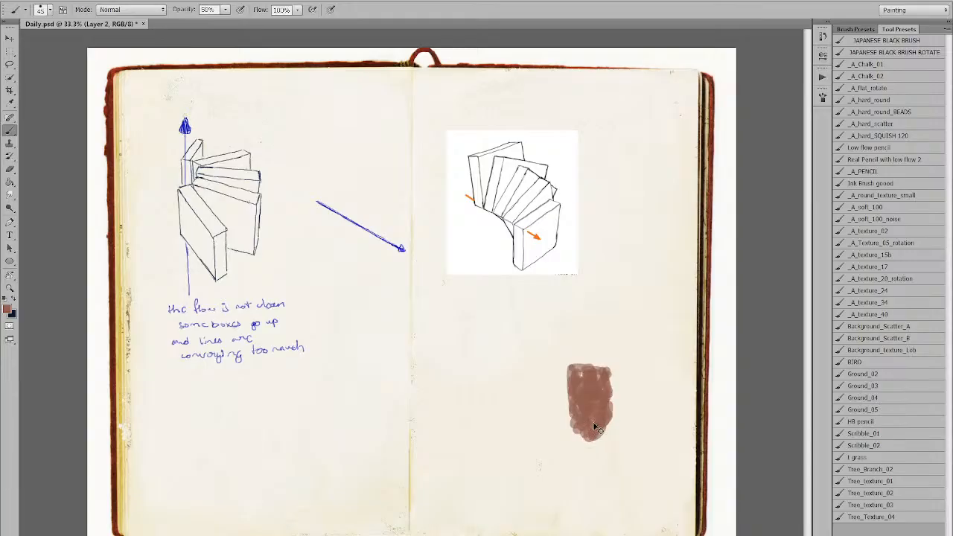
# Lasso-select and delete the leftover blotch, then paste the armoured-figure sketch.
pyautogui.press('l')
pyautogui.moveTo(627, 319)
pyautogui.mouseDown()
pyautogui.moveTo(657, 356)
pyautogui.moveTo(654, 347)
pyautogui.mouseUp()
pyautogui.press('Delete')
pyautogui.hotkey('ctrl', 'd')
pyautogui.press('b')
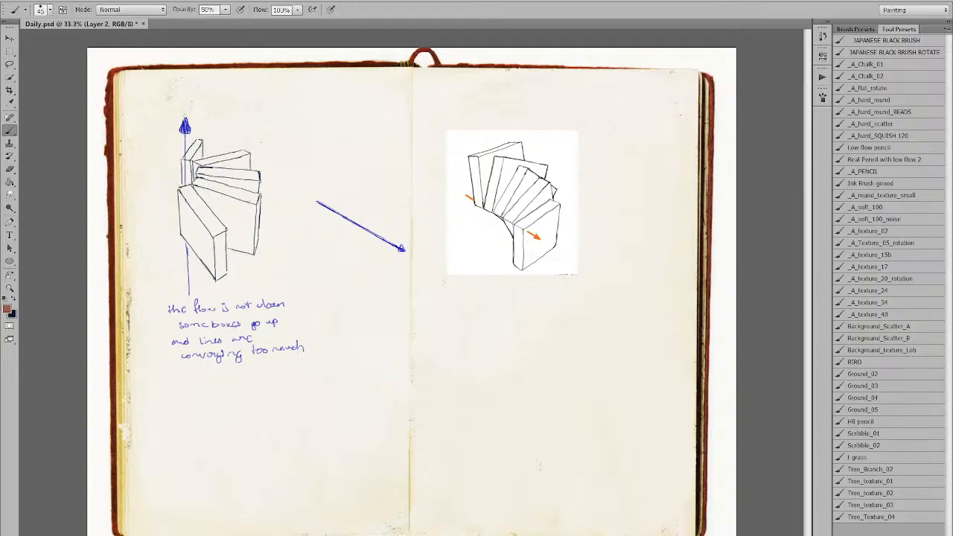
pyautogui.hotkey('ctrl', 'v')
# Move the sketch to the lower right page, then stretch it taller and larger with Free Transform.
pyautogui.moveTo(423, 319)
pyautogui.mouseDown()
pyautogui.moveTo(469, 381)
pyautogui.moveTo(539, 407)
pyautogui.mouseUp()
pyautogui.hotkey('ctrl', 't')
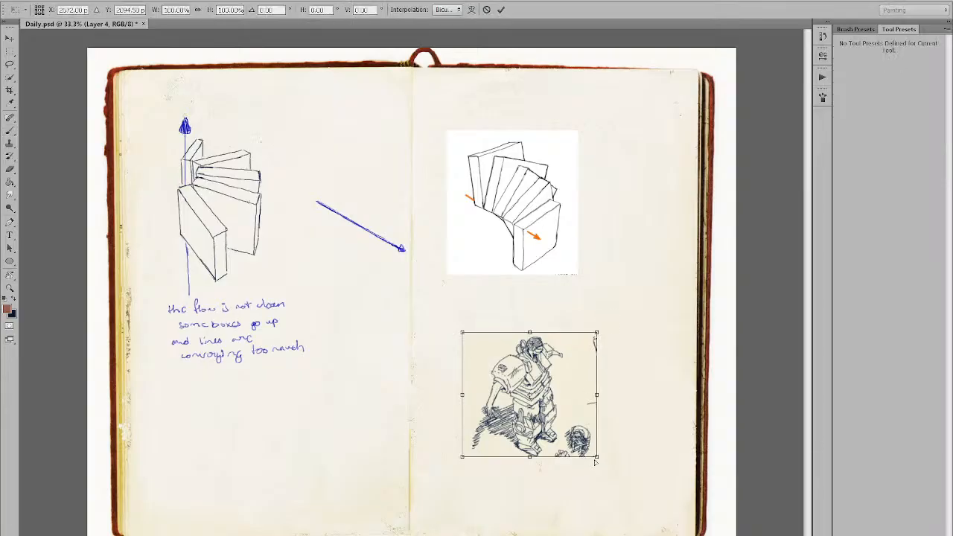
pyautogui.moveTo(530, 460); pyautogui.dragTo(530, 474)
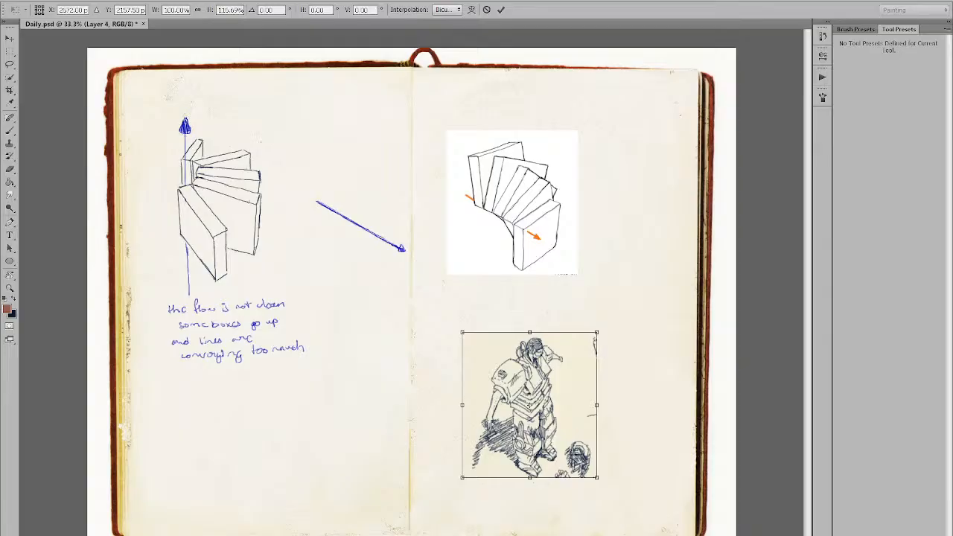
pyautogui.moveTo(598, 332); pyautogui.dragTo(613, 310)
pyautogui.click(501, 9)
# Zoom to 50% and paint the figure's shoulder and backpack green, darkening its lower edge.
pyautogui.press('z')
pyautogui.click(534, 445)
pyautogui.moveTo(511, 447); pyautogui.dragTo(489, 458)
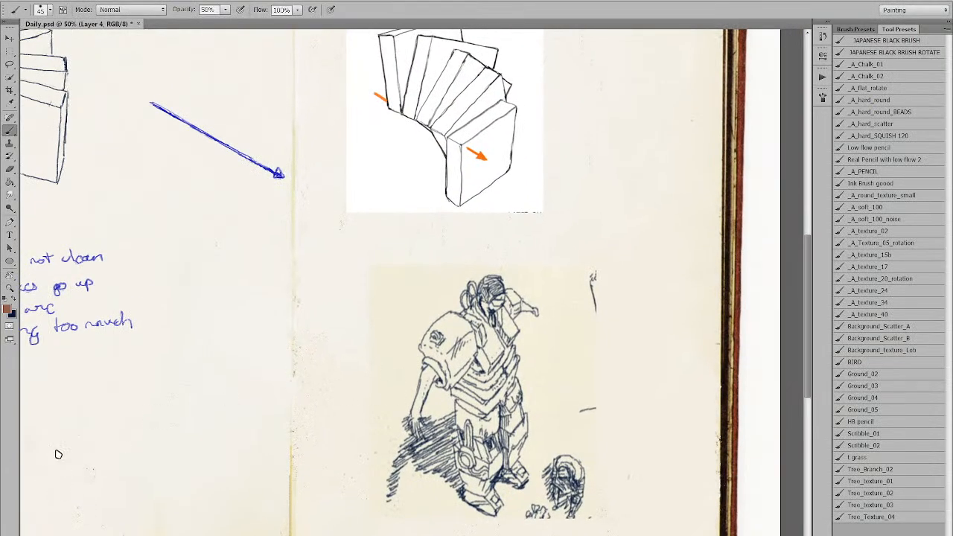
pyautogui.click(73, 410)
pyautogui.click(70, 436)
pyautogui.click(77, 437)
pyautogui.moveTo(425, 371)
pyautogui.mouseDown()
pyautogui.moveTo(428, 358)
pyautogui.moveTo(450, 383)
pyautogui.moveTo(450, 374)
pyautogui.mouseUp()
pyautogui.moveTo(436, 345)
pyautogui.mouseDown()
pyautogui.moveTo(453, 321)
pyautogui.moveTo(434, 330)
pyautogui.moveTo(460, 335)
pyautogui.moveTo(456, 347)
pyautogui.moveTo(468, 338)
pyautogui.moveTo(462, 329)
pyautogui.moveTo(465, 358)
pyautogui.moveTo(451, 378)
pyautogui.moveTo(472, 350)
pyautogui.moveTo(466, 327)
pyautogui.moveTo(442, 377)
pyautogui.mouseUp()
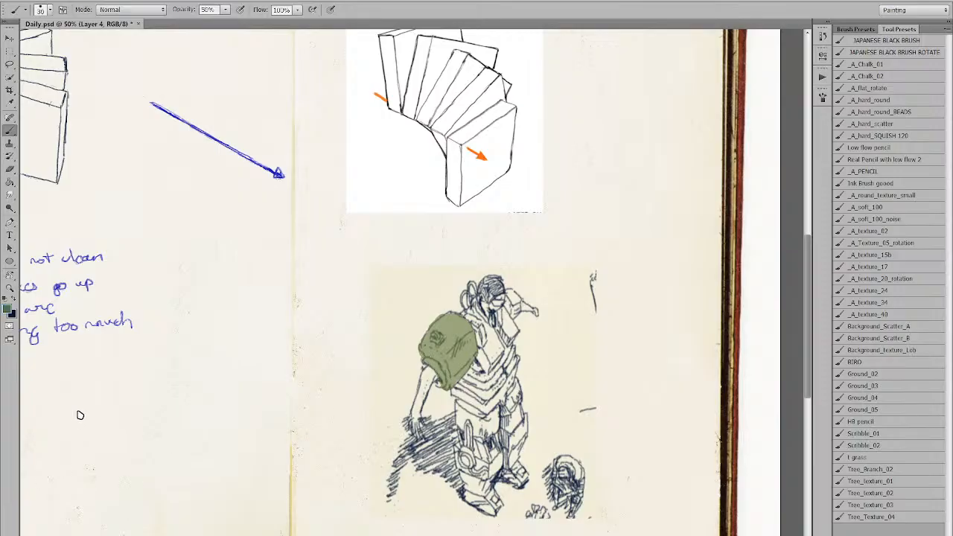
pyautogui.moveTo(451, 367)
pyautogui.mouseDown()
pyautogui.moveTo(443, 375)
pyautogui.moveTo(440, 358)
pyautogui.mouseUp()
# Paint tan skin on the figure's arm and face with a smaller brush.
pyautogui.press('[')
pyautogui.click(65, 414)
pyautogui.click(90, 429)
pyautogui.moveTo(425, 378)
pyautogui.mouseDown()
pyautogui.moveTo(418, 420)
pyautogui.moveTo(433, 375)
pyautogui.mouseUp()
pyautogui.moveTo(486, 311); pyautogui.dragTo(487, 307)
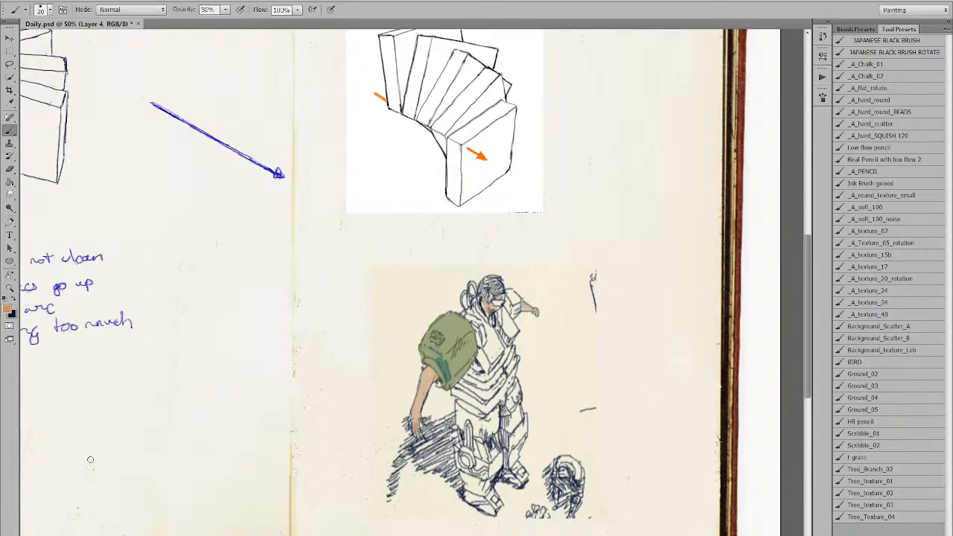
# Shade the figure's upper arm with dark brown.
pyautogui.click(64, 412)
pyautogui.click(78, 436)
pyautogui.press('[')
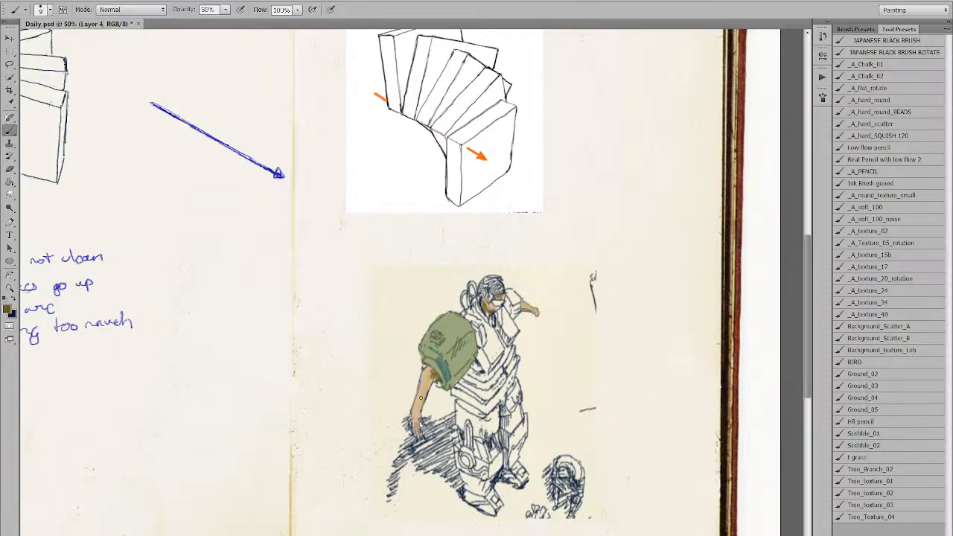
pyautogui.moveTo(421, 408); pyautogui.dragTo(440, 378)
# Sample the paper's cream and paint highlights along the top of the backpack.
pyautogui.keyDown('alt'); pyautogui.click(427, 382); pyautogui.keyUp('alt')
pyautogui.keyDown('alt'); pyautogui.click(97, 440); pyautogui.keyUp('alt')
pyautogui.press(']')
pyautogui.moveTo(447, 351)
pyautogui.mouseDown()
pyautogui.moveTo(468, 327)
pyautogui.moveTo(448, 319)
pyautogui.moveTo(463, 335)
pyautogui.mouseUp()
# Sample greens from the backpack and blend them into its top highlight and front edge.
pyautogui.keyDown('alt'); pyautogui.click(448, 341); pyautogui.keyUp('alt')
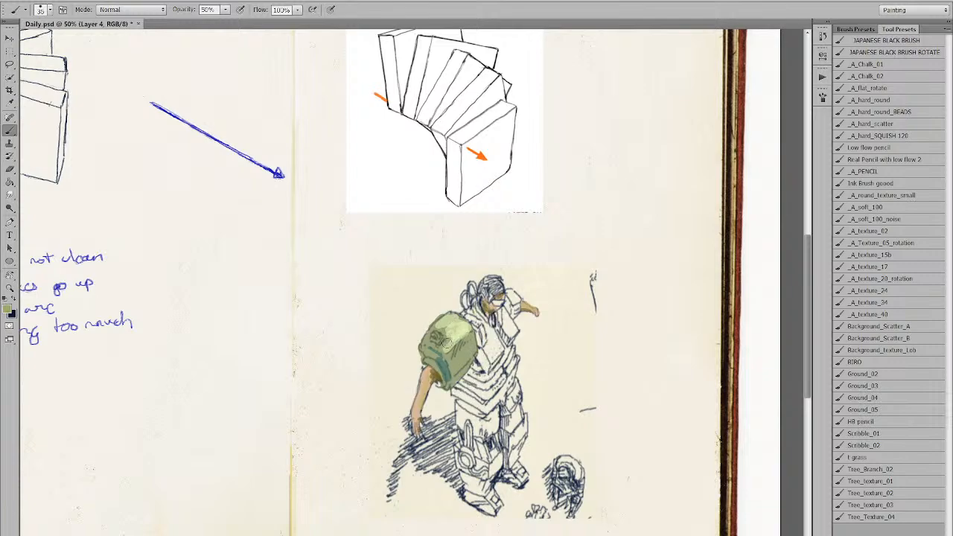
pyautogui.press(']')
pyautogui.keyDown('alt'); pyautogui.click(440, 328); pyautogui.keyUp('alt')
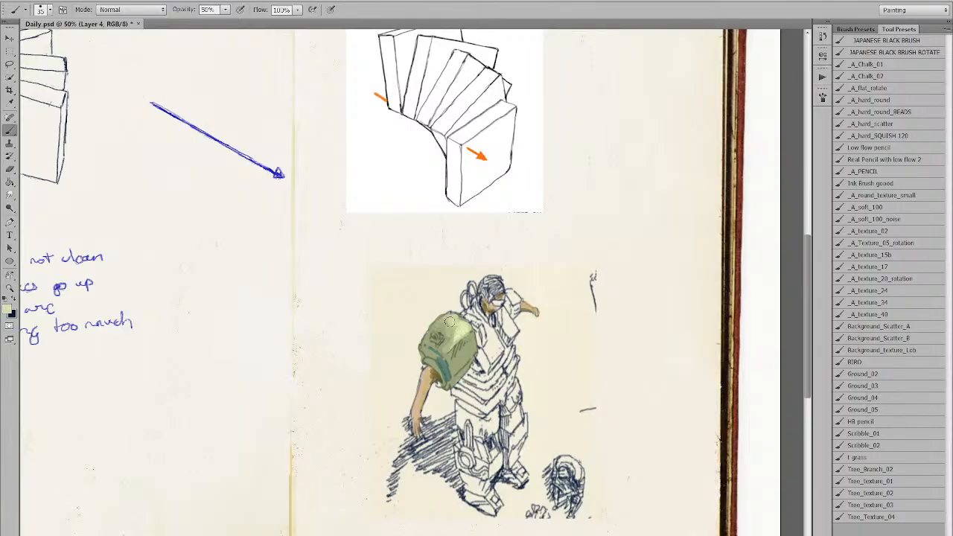
pyautogui.keyDown('alt'); pyautogui.click(453, 330); pyautogui.keyUp('alt')
pyautogui.moveTo(450, 329)
pyautogui.mouseDown()
pyautogui.moveTo(442, 325)
pyautogui.moveTo(450, 345)
pyautogui.moveTo(472, 342)
pyautogui.mouseUp()
pyautogui.keyDown('alt'); pyautogui.click(457, 329); pyautogui.keyUp('alt')
pyautogui.keyDown('alt'); pyautogui.click(462, 331); pyautogui.keyUp('alt')
pyautogui.keyDown('alt'); pyautogui.click(449, 345); pyautogui.keyUp('alt')
pyautogui.press('[')
pyautogui.press('[')
pyautogui.press('[')
# Paint the figure's chest in blue-grey.
pyautogui.click(84, 408)
pyautogui.click(81, 437)
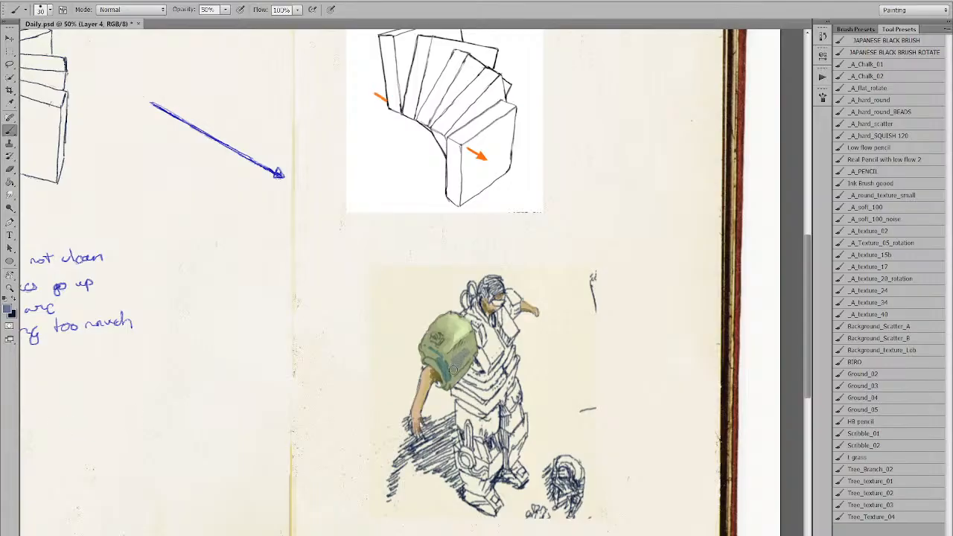
pyautogui.moveTo(489, 353)
pyautogui.mouseDown()
pyautogui.moveTo(486, 327)
pyautogui.moveTo(497, 349)
pyautogui.moveTo(470, 315)
pyautogui.moveTo(492, 331)
pyautogui.moveTo(500, 317)
pyautogui.moveTo(508, 340)
pyautogui.moveTo(510, 294)
pyautogui.moveTo(505, 359)
pyautogui.mouseUp()
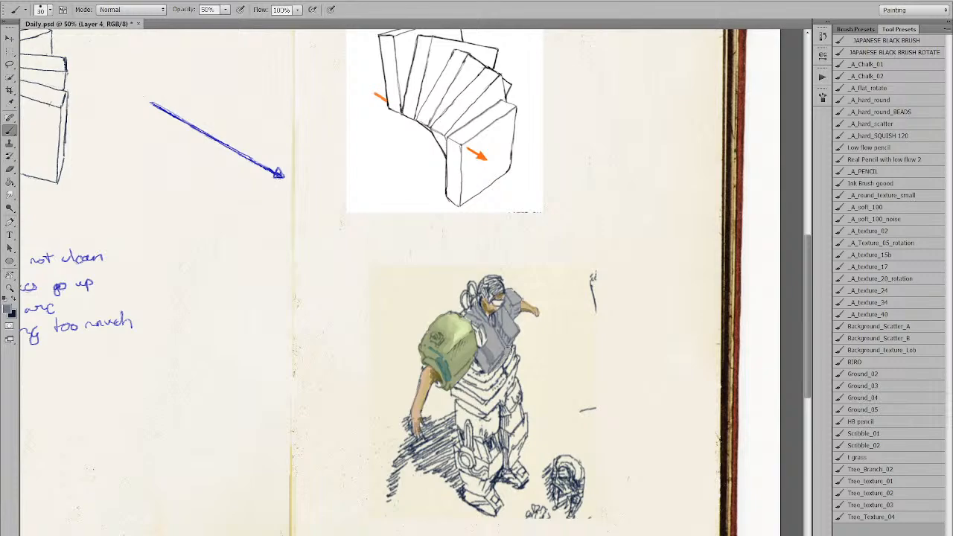
# Paint a reddish-brown band across the figure's waist.
pyautogui.click(89, 424)
pyautogui.moveTo(478, 377)
pyautogui.mouseDown()
pyautogui.moveTo(468, 374)
pyautogui.moveTo(495, 379)
pyautogui.moveTo(514, 354)
pyautogui.moveTo(493, 393)
pyautogui.moveTo(514, 359)
pyautogui.mouseUp()
pyautogui.moveTo(491, 392)
pyautogui.mouseDown()
pyautogui.moveTo(461, 384)
pyautogui.moveTo(500, 379)
pyautogui.moveTo(483, 392)
pyautogui.moveTo(477, 366)
pyautogui.mouseUp()
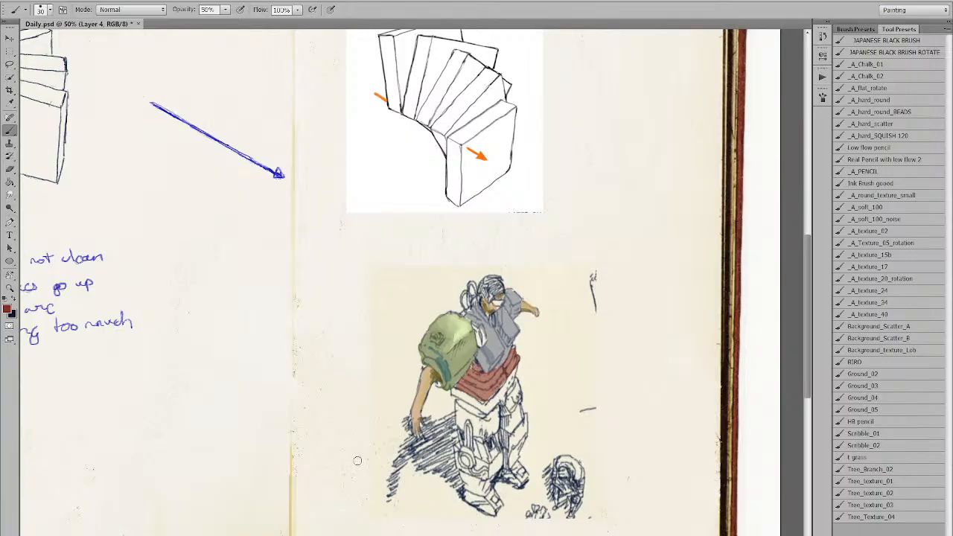
# Touch up the grey shoulder with light beige and faint green.
pyautogui.keyDown('alt'); pyautogui.click(467, 360); pyautogui.keyUp('alt')
pyautogui.keyDown('alt'); pyautogui.click(468, 329); pyautogui.keyUp('alt')
pyautogui.moveTo(515, 305); pyautogui.dragTo(507, 297)
pyautogui.keyDown('alt'); pyautogui.click(512, 315); pyautogui.keyUp('alt')
pyautogui.moveTo(509, 301); pyautogui.dragTo(519, 308)
# Sample the backpack green and paint the hips and legs down to the boot.
pyautogui.moveTo(447, 457); pyautogui.dragTo(424, 474)
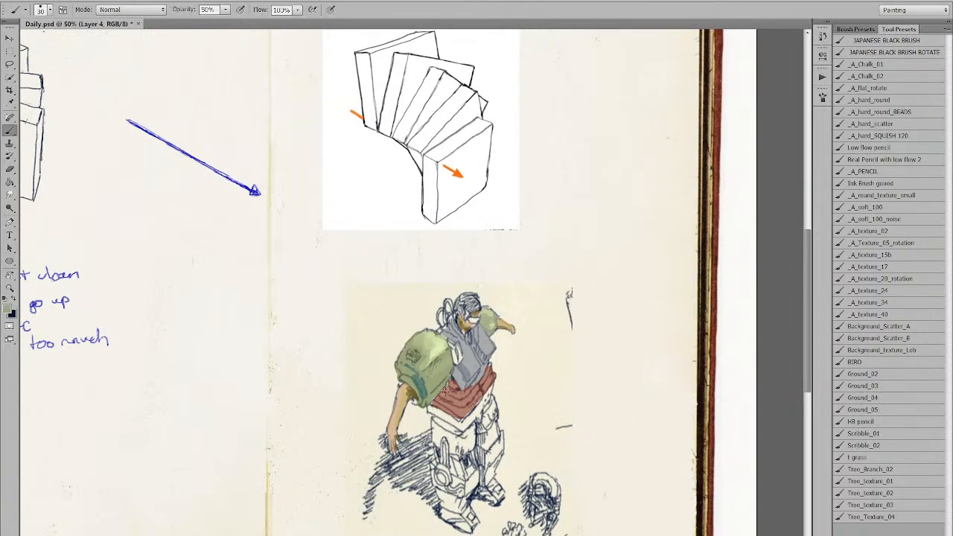
pyautogui.keyDown('alt'); pyautogui.click(430, 344); pyautogui.keyUp('alt')
pyautogui.moveTo(441, 441)
pyautogui.mouseDown()
pyautogui.moveTo(436, 428)
pyautogui.moveTo(452, 431)
pyautogui.moveTo(455, 447)
pyautogui.moveTo(463, 423)
pyautogui.moveTo(439, 417)
pyautogui.moveTo(457, 421)
pyautogui.moveTo(487, 402)
pyautogui.moveTo(477, 411)
pyautogui.moveTo(485, 439)
pyautogui.moveTo(492, 421)
pyautogui.moveTo(487, 495)
pyautogui.moveTo(498, 431)
pyautogui.mouseUp()
pyautogui.moveTo(460, 464)
pyautogui.mouseDown()
pyautogui.moveTo(460, 523)
pyautogui.moveTo(458, 487)
pyautogui.moveTo(471, 519)
pyautogui.moveTo(469, 469)
pyautogui.moveTo(472, 490)
pyautogui.moveTo(458, 464)
pyautogui.moveTo(460, 510)
pyautogui.moveTo(457, 448)
pyautogui.moveTo(449, 479)
pyautogui.moveTo(476, 465)
pyautogui.mouseUp()
# Zoom out to 33.3% and paint a red stripe up the figure's left leg.
pyautogui.keyDown('alt'); pyautogui.click(492, 453); pyautogui.keyUp('alt')
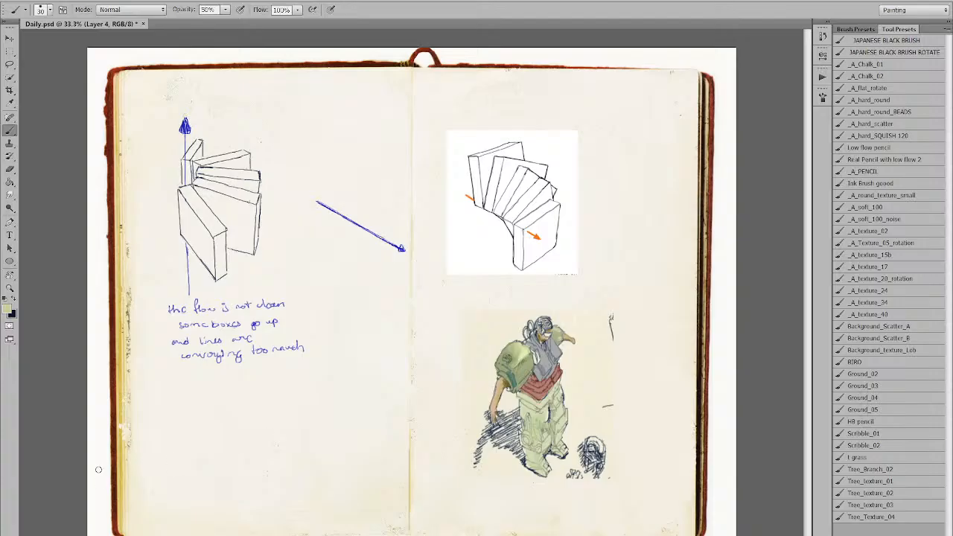
pyautogui.click(65, 412)
pyautogui.click(84, 422)
pyautogui.moveTo(528, 445); pyautogui.dragTo(525, 418)
pyautogui.click(75, 444)
pyautogui.press('[')
# Pick olive greens and brush darker shading across the trousers.
pyautogui.keyDown('alt'); pyautogui.click(553, 414); pyautogui.keyUp('alt')
pyautogui.click(74, 430)
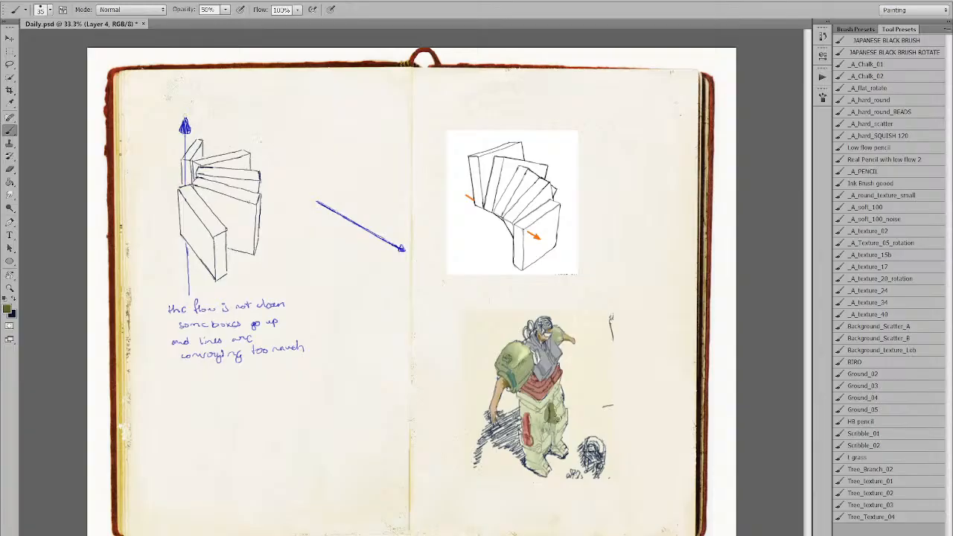
pyautogui.moveTo(553, 421)
pyautogui.mouseDown()
pyautogui.moveTo(546, 436)
pyautogui.moveTo(556, 454)
pyautogui.moveTo(534, 465)
pyautogui.moveTo(519, 426)
pyautogui.moveTo(524, 400)
pyautogui.moveTo(534, 405)
pyautogui.mouseUp()
pyautogui.press('[')
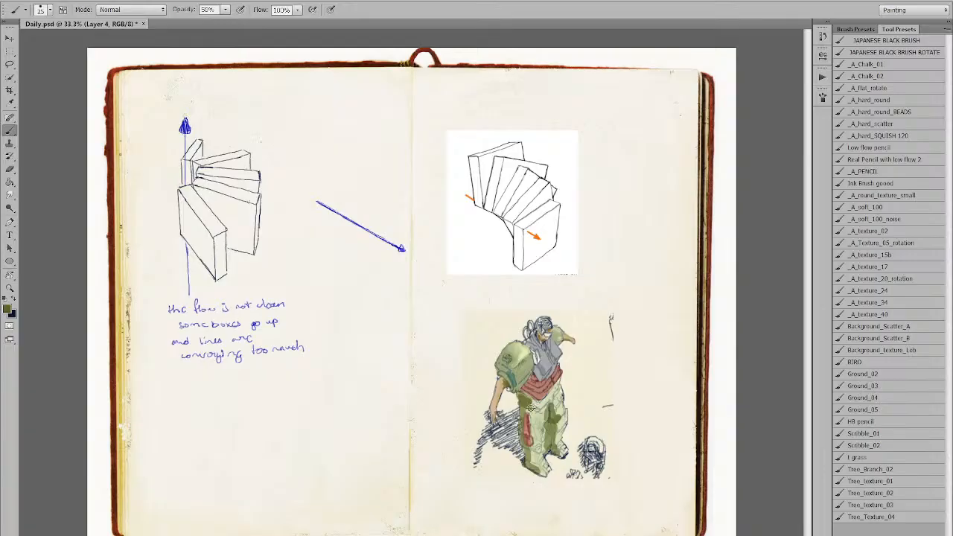
pyautogui.keyDown('alt'); pyautogui.click(536, 403); pyautogui.keyUp('alt')
pyautogui.keyDown('alt'); pyautogui.click(524, 400); pyautogui.keyUp('alt')
pyautogui.keyDown('alt'); pyautogui.click(518, 399); pyautogui.keyUp('alt')
pyautogui.moveTo(518, 395); pyautogui.dragTo(549, 398)
pyautogui.press(']')
# Darken the trousers' left edge with greyer green and add a small dark mark on the belt.
pyautogui.keyDown('alt'); pyautogui.click(524, 463); pyautogui.keyUp('alt')
pyautogui.moveTo(523, 436); pyautogui.dragTo(519, 422)
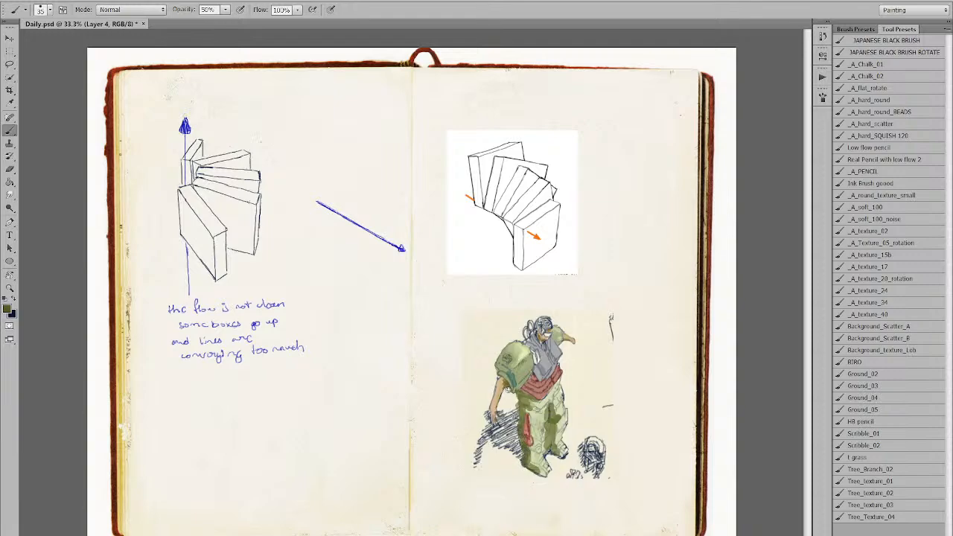
pyautogui.press('[')
pyautogui.keyDown('alt'); pyautogui.click(517, 395); pyautogui.keyUp('alt')
pyautogui.moveTo(519, 402)
pyautogui.mouseDown()
pyautogui.moveTo(520, 434)
pyautogui.moveTo(551, 413)
pyautogui.moveTo(551, 438)
pyautogui.moveTo(549, 408)
pyautogui.mouseUp()
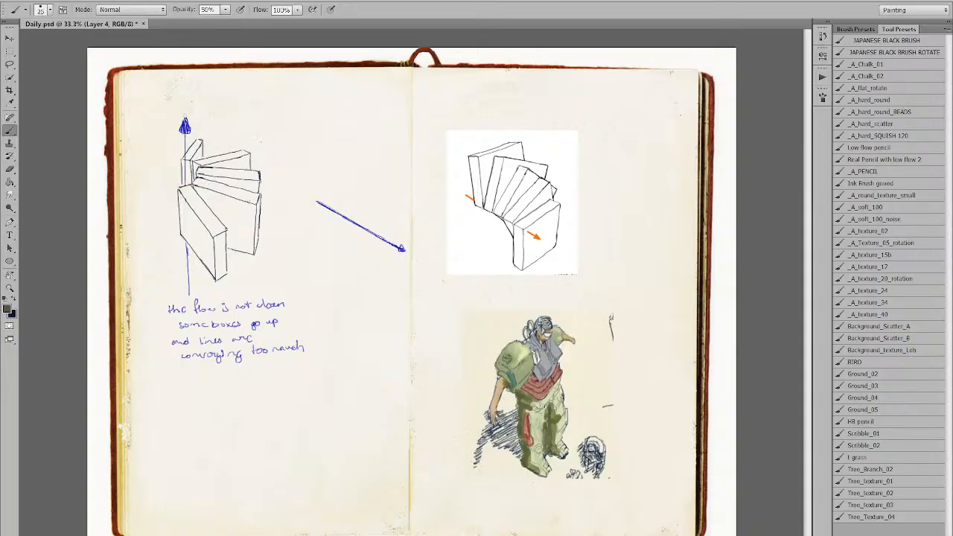
pyautogui.moveTo(530, 369); pyautogui.dragTo(538, 378)
pyautogui.keyDown('alt'); pyautogui.click(533, 369); pyautogui.keyUp('alt')
pyautogui.keyDown('alt'); pyautogui.click(536, 389); pyautogui.keyUp('alt')
# With the Mixer Brush's Oil Pastel Soft Opaque preset, blend darker green into the trousers below the sash.
pyautogui.hotkey('shift', 'b')
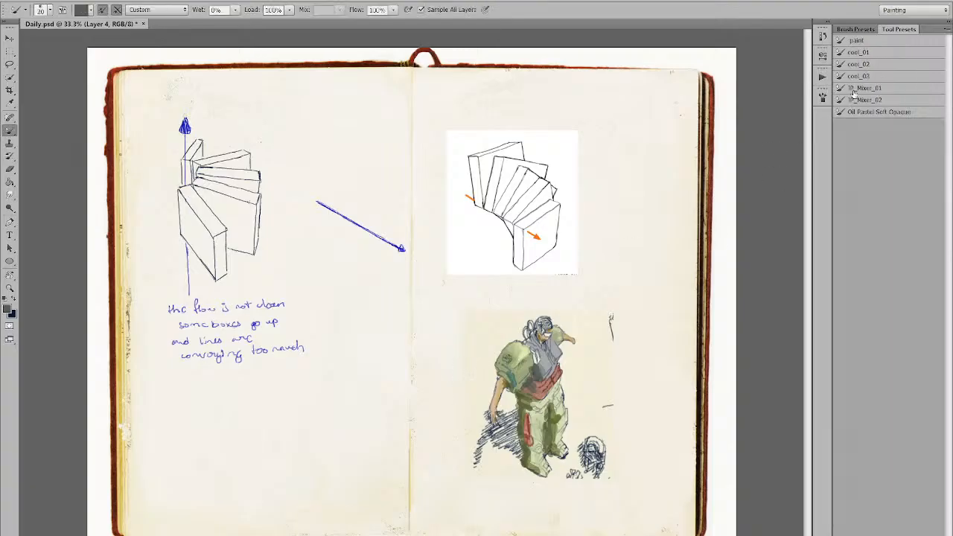
pyautogui.click(873, 113)
pyautogui.scroll(2, 496, 474)
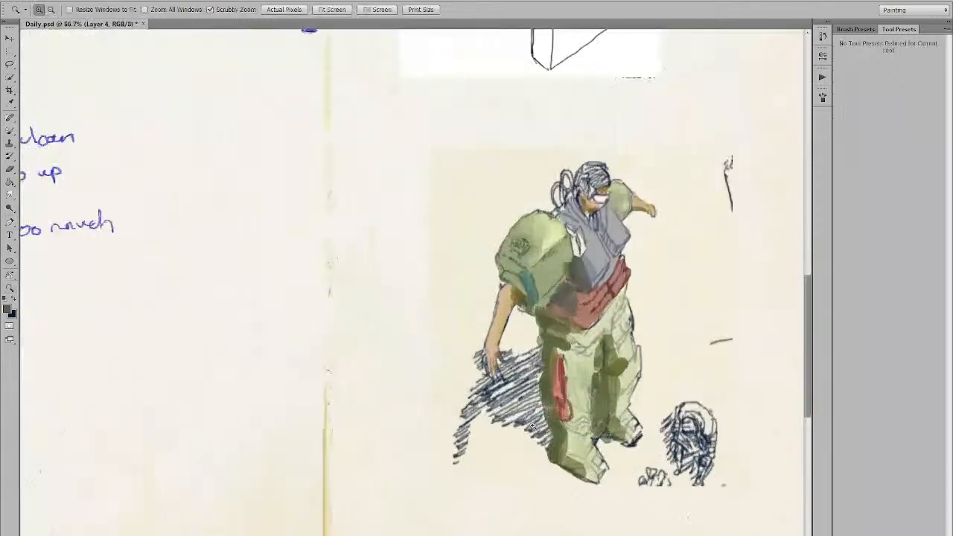
pyautogui.moveTo(571, 355); pyautogui.dragTo(559, 351)
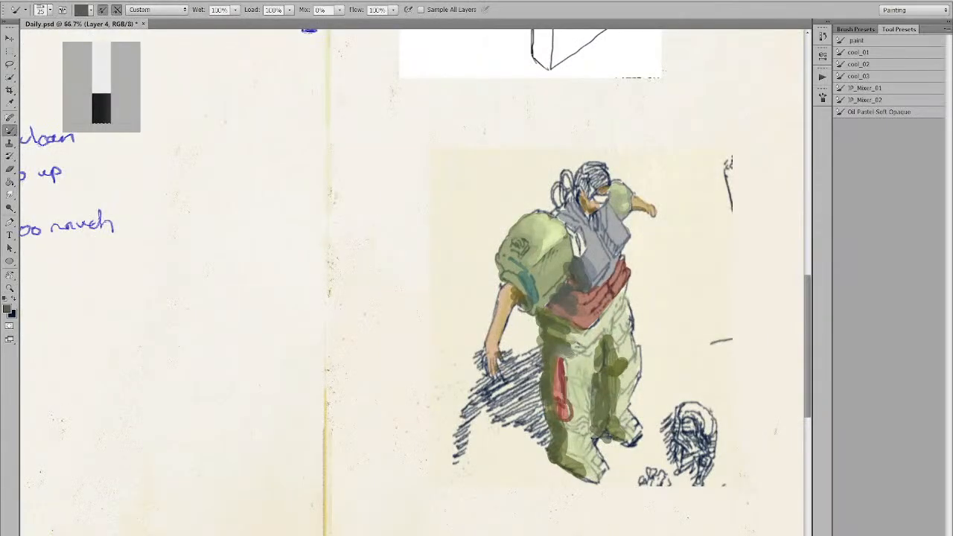
pyautogui.keyDown('alt'); pyautogui.click(569, 336); pyautogui.keyUp('alt')
pyautogui.moveTo(578, 341)
pyautogui.mouseDown()
pyautogui.moveTo(560, 335)
pyautogui.moveTo(578, 338)
pyautogui.moveTo(582, 383)
pyautogui.mouseUp()
pyautogui.keyDown('alt'); pyautogui.click(580, 339); pyautogui.keyUp('alt')
pyautogui.keyDown('alt'); pyautogui.click(556, 331); pyautogui.keyUp('alt')
pyautogui.keyDown('alt'); pyautogui.click(574, 334); pyautogui.keyUp('alt')
# Undo the oversized smear, shrink the brush, and smear the teal and green paint on the backpack.
pyautogui.click(866, 42)
pyautogui.hotkey('ctrl', 'z')
pyautogui.press('[')
pyautogui.press('[')
pyautogui.press('[')
pyautogui.press('[')
pyautogui.press('[')
pyautogui.press('[')
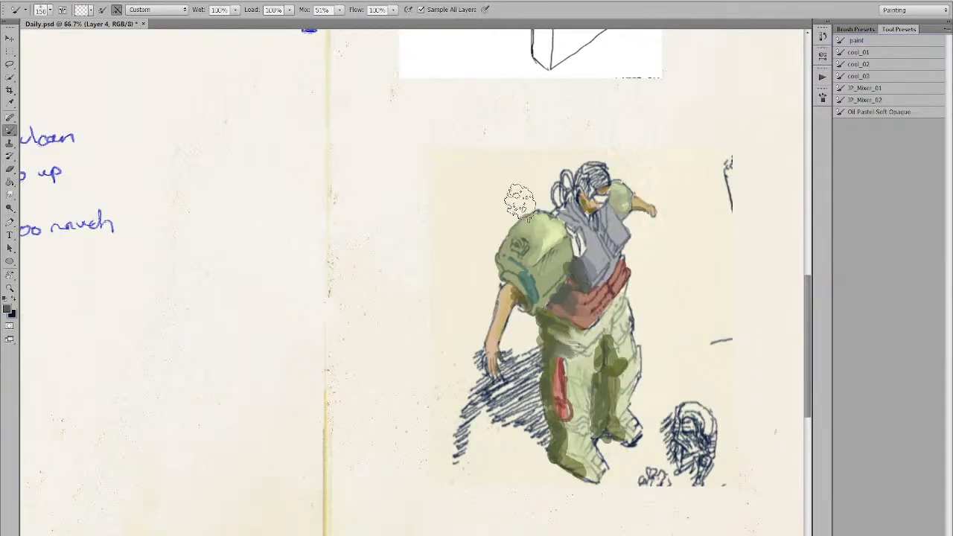
pyautogui.press('[')
pyautogui.press('[')
pyautogui.press('[')
pyautogui.press('[')
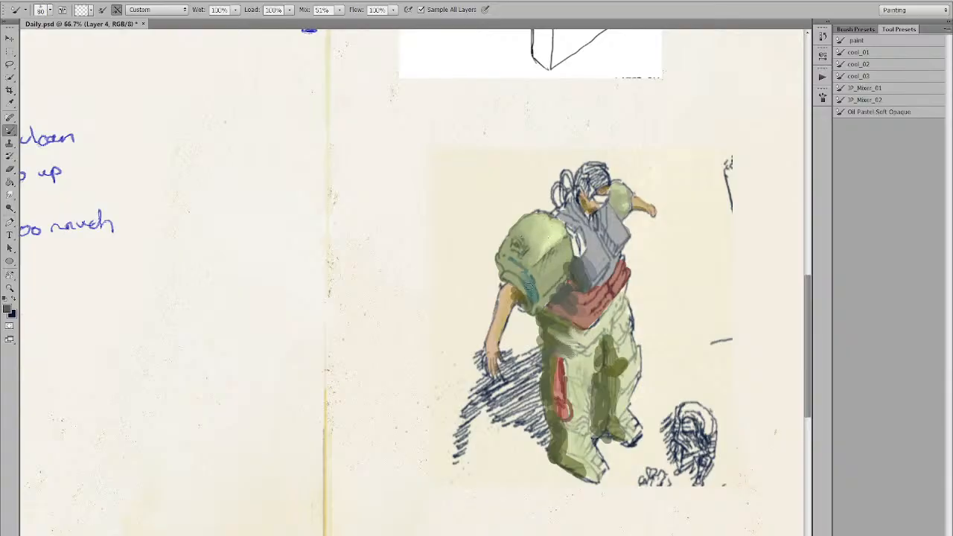
pyautogui.moveTo(529, 292); pyautogui.dragTo(517, 265)
# Test several brush presets with blue, black and red strokes beside the figure, undoing each.
pyautogui.click(864, 50)
pyautogui.moveTo(624, 186)
pyautogui.mouseDown()
pyautogui.moveTo(625, 236)
pyautogui.moveTo(588, 313)
pyautogui.moveTo(629, 316)
pyautogui.mouseUp()
pyautogui.hotkey('ctrl', 'z')
pyautogui.click(862, 65)
pyautogui.moveTo(659, 243)
pyautogui.mouseDown()
pyautogui.moveTo(681, 224)
pyautogui.moveTo(703, 283)
pyautogui.mouseUp()
pyautogui.hotkey('ctrl', 'z')
pyautogui.keyDown('alt'); pyautogui.click(622, 279); pyautogui.keyUp('alt')
pyautogui.moveTo(680, 219)
pyautogui.mouseDown()
pyautogui.moveTo(677, 344)
pyautogui.moveTo(706, 288)
pyautogui.moveTo(696, 365)
pyautogui.mouseUp()
pyautogui.hotkey('ctrl', 'z')
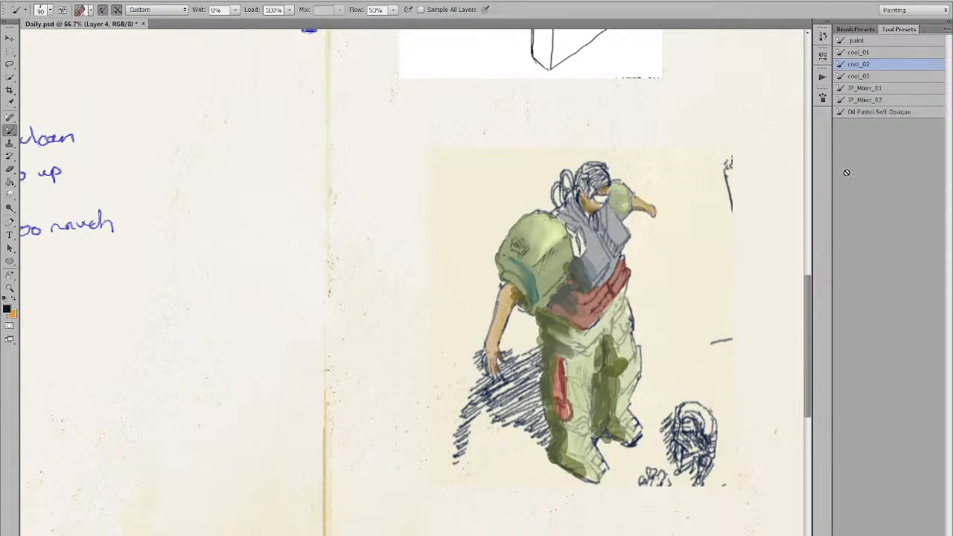
# Test a brown stroke, then JP_Mixer_01 with wide black and green strokes, undoing each.
pyautogui.click(862, 77)
pyautogui.keyDown('alt'); pyautogui.click(582, 313); pyautogui.keyUp('alt')
pyautogui.moveTo(692, 253)
pyautogui.mouseDown()
pyautogui.moveTo(685, 357)
pyautogui.moveTo(673, 372)
pyautogui.moveTo(720, 238)
pyautogui.mouseUp()
pyautogui.hotkey('ctrl', 'z')
pyautogui.click(854, 88)
pyautogui.moveTo(650, 265)
pyautogui.mouseDown()
pyautogui.moveTo(685, 238)
pyautogui.moveTo(630, 381)
pyautogui.mouseUp()
pyautogui.hotkey('ctrl', 'z')
pyautogui.keyDown('alt'); pyautogui.click(607, 367); pyautogui.keyUp('alt')
pyautogui.keyDown('alt'); pyautogui.click(559, 349); pyautogui.keyUp('alt')
pyautogui.moveTo(758, 265)
pyautogui.mouseDown()
pyautogui.moveTo(692, 358)
pyautogui.moveTo(690, 267)
pyautogui.moveTo(680, 309)
pyautogui.moveTo(674, 361)
pyautogui.mouseUp()
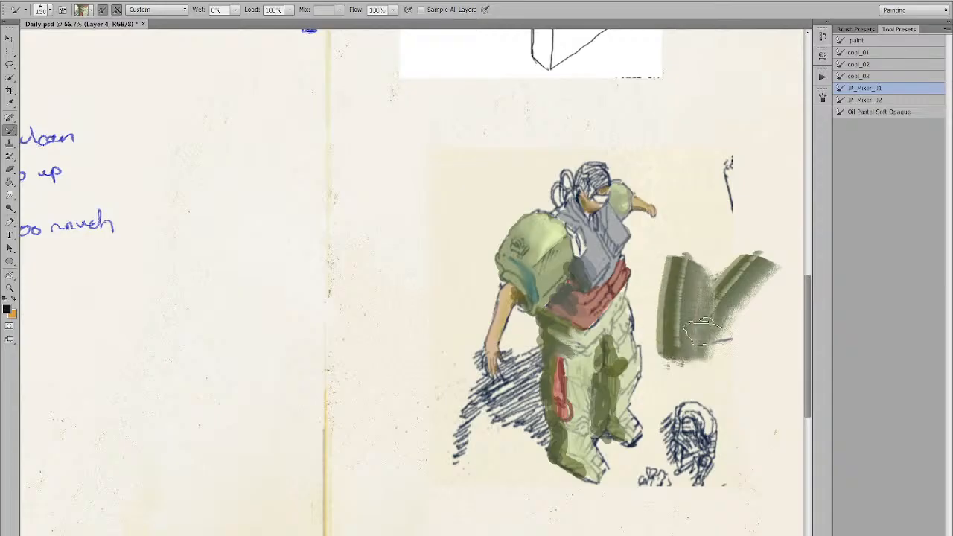
pyautogui.hotkey('ctrl', 'z')
# Try the Oil Pastel Soft Opaque and JP_Mixer_02 presets with a dark zigzag, undoing the test patches.
pyautogui.click(866, 112)
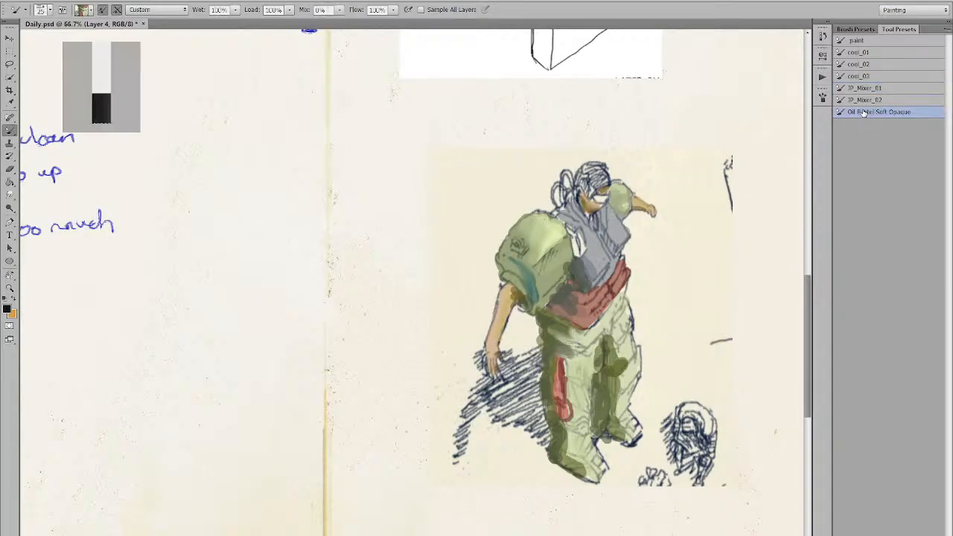
pyautogui.click(873, 101)
pyautogui.keyDown('alt'); pyautogui.click(584, 281); pyautogui.keyUp('alt')
pyautogui.moveTo(711, 230)
pyautogui.mouseDown()
pyautogui.moveTo(675, 301)
pyautogui.moveTo(688, 301)
pyautogui.moveTo(675, 297)
pyautogui.mouseUp()
pyautogui.hotkey('ctrl', 'z')
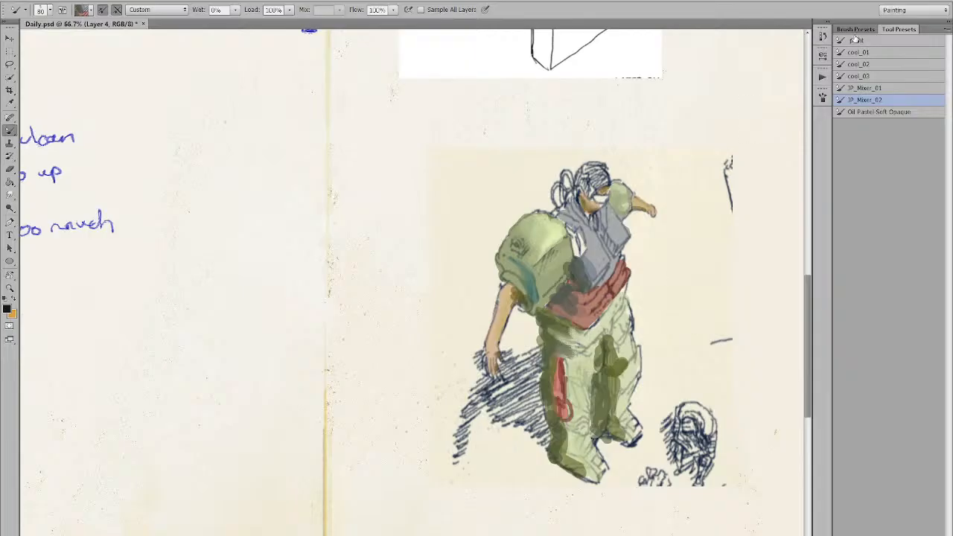
pyautogui.click(855, 41)
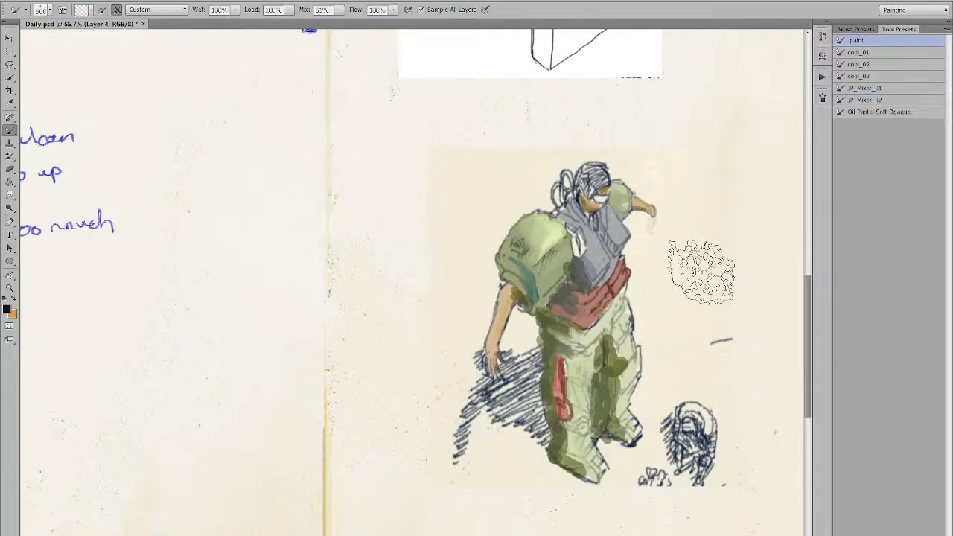
pyautogui.hotkey('ctrl', 'z')
# With a smaller brush, blend the grey lower torso into the red sash and soften the right leg's shading.
pyautogui.press('[')
pyautogui.press('[')
pyautogui.press('[')
pyautogui.press('[')
pyautogui.press('[')
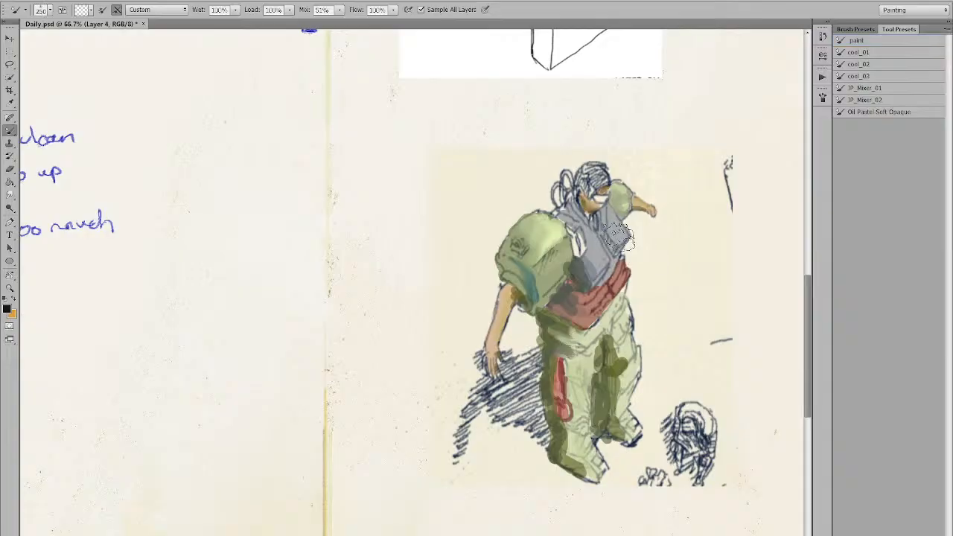
pyautogui.press('[')
pyautogui.press('[')
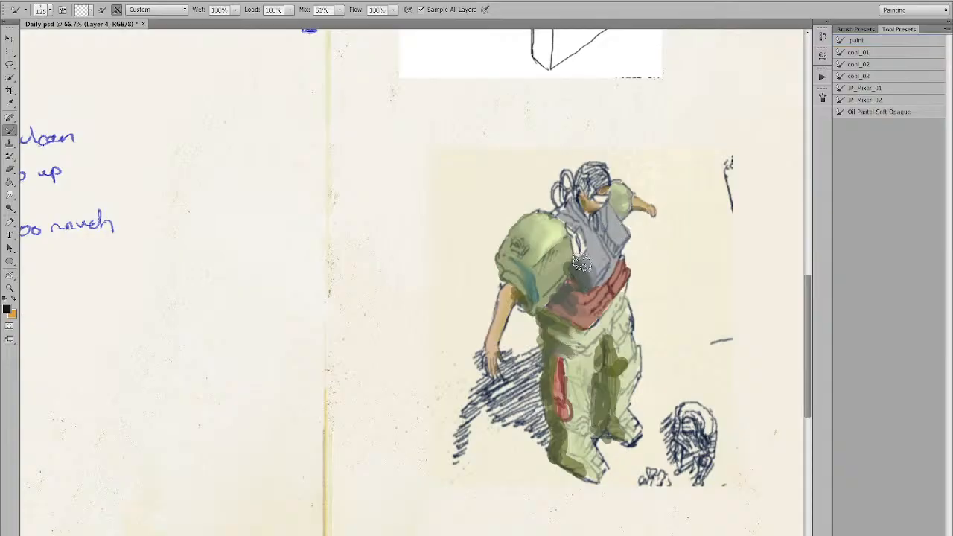
pyautogui.moveTo(591, 260)
pyautogui.mouseDown()
pyautogui.moveTo(595, 275)
pyautogui.moveTo(584, 279)
pyautogui.moveTo(597, 251)
pyautogui.moveTo(588, 283)
pyautogui.moveTo(592, 261)
pyautogui.moveTo(630, 257)
pyautogui.moveTo(595, 267)
pyautogui.mouseUp()
pyautogui.press('[')
pyautogui.press('[')
pyautogui.press('[')
pyautogui.press('[')
pyautogui.moveTo(580, 313)
pyautogui.mouseDown()
pyautogui.moveTo(566, 305)
pyautogui.moveTo(596, 290)
pyautogui.mouseUp()
pyautogui.press('[')
pyautogui.press('[')
pyautogui.moveTo(622, 358)
pyautogui.mouseDown()
pyautogui.moveTo(612, 335)
pyautogui.moveTo(629, 361)
pyautogui.moveTo(603, 338)
pyautogui.mouseUp()
pyautogui.moveTo(631, 371)
pyautogui.mouseDown()
pyautogui.moveTo(618, 401)
pyautogui.moveTo(628, 429)
pyautogui.mouseUp()
# Test a blue-grey stroke with another preset, undo it, and zoom back in on the figure.
pyautogui.keyDown('alt'); pyautogui.click(662, 378); pyautogui.keyUp('alt')
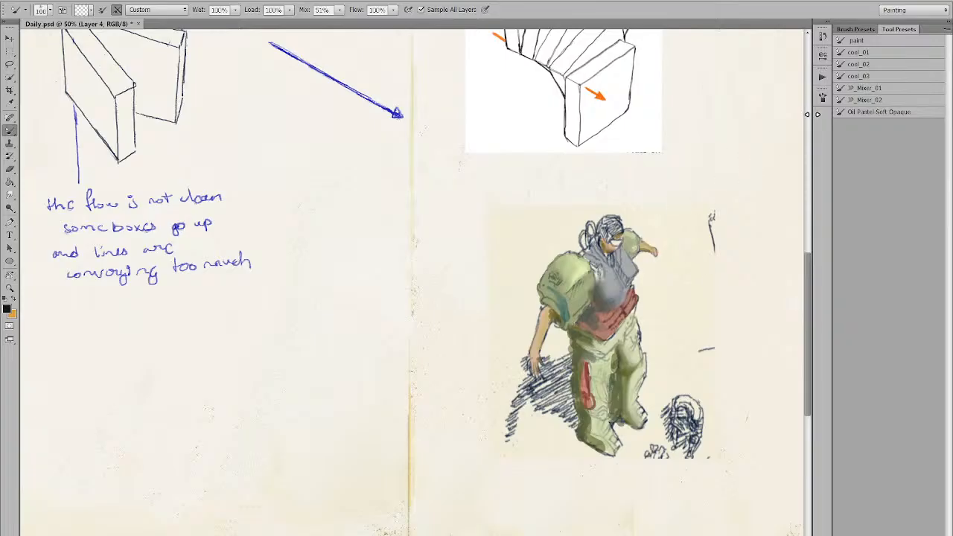
pyautogui.click(854, 53)
pyautogui.moveTo(696, 253); pyautogui.dragTo(691, 278)
pyautogui.moveTo(695, 221); pyautogui.dragTo(681, 339)
pyautogui.hotkey('ctrl', 'z')
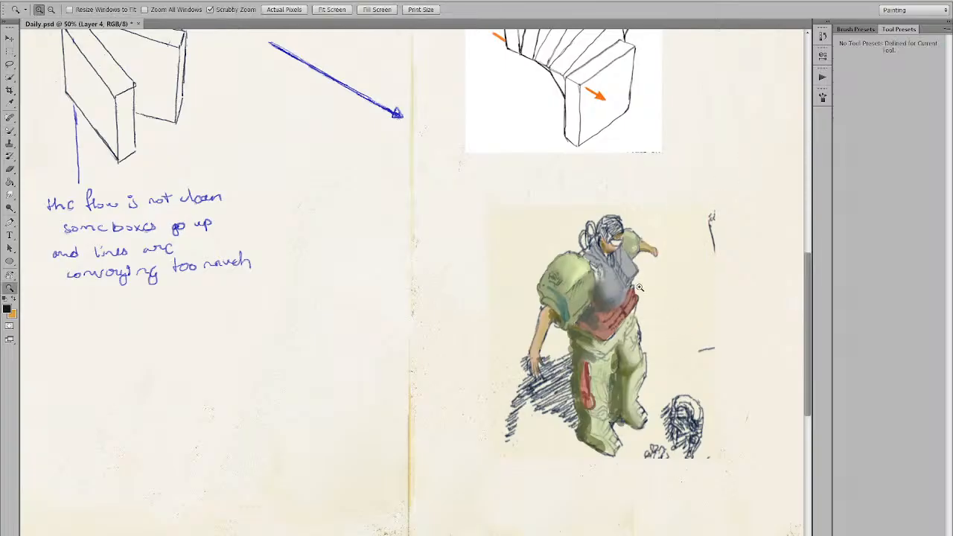
pyautogui.keyDown('ctrl'); pyautogui.click(643, 285); pyautogui.keyUp('ctrl')
# Paint sampled grey up the chest and olive-brown shading onto the figure's left arm.
pyautogui.keyDown('alt'); pyautogui.click(594, 303); pyautogui.keyUp('alt')
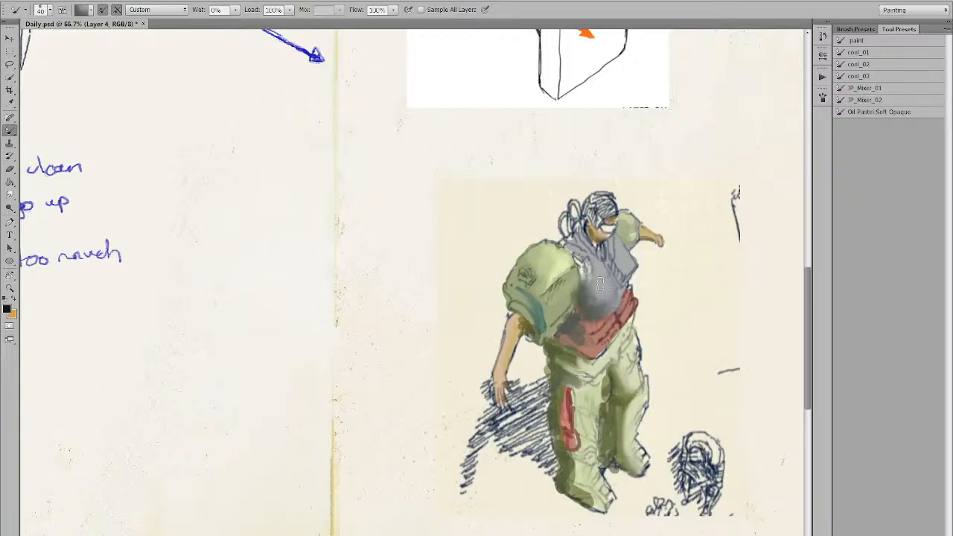
pyautogui.moveTo(592, 296); pyautogui.dragTo(584, 266)
pyautogui.keyDown('alt'); pyautogui.click(571, 304); pyautogui.keyUp('alt')
pyautogui.keyDown('alt'); pyautogui.click(522, 292); pyautogui.keyUp('alt')
pyautogui.keyDown('alt'); pyautogui.click(514, 296); pyautogui.keyUp('alt')
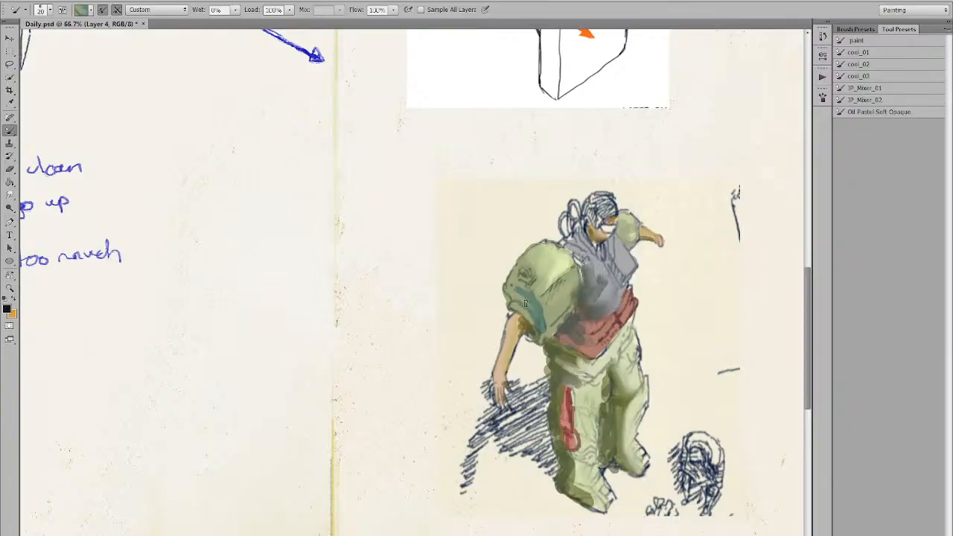
pyautogui.keyDown('alt'); pyautogui.click(537, 329); pyautogui.keyUp('alt')
pyautogui.keyDown('alt'); pyautogui.click(524, 328); pyautogui.keyUp('alt')
pyautogui.moveTo(521, 328); pyautogui.dragTo(506, 358)
# Repaint the left arm with lighter tan and dark brown sampled from the arm and jacket.
pyautogui.keyDown('alt'); pyautogui.click(511, 329); pyautogui.keyUp('alt')
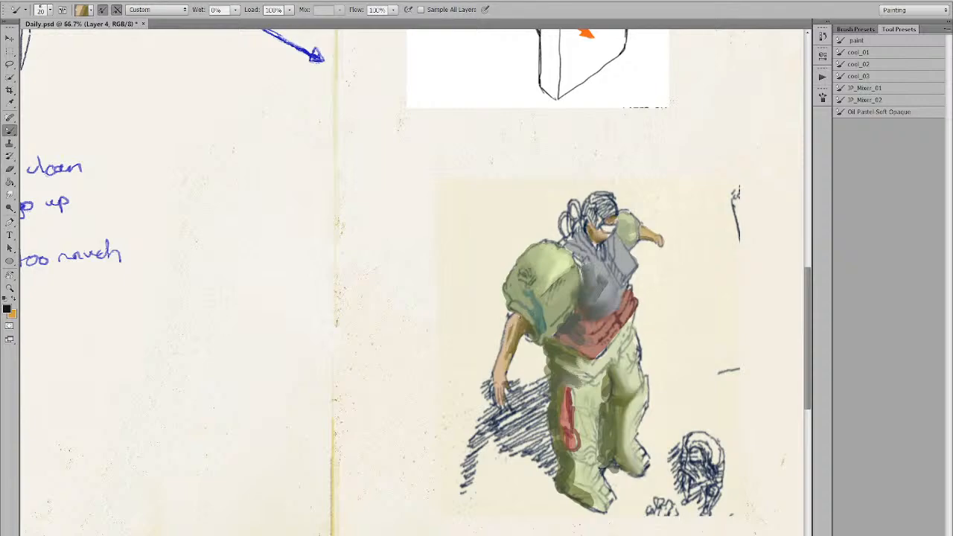
pyautogui.keyDown('alt'); pyautogui.click(511, 326); pyautogui.keyUp('alt')
pyautogui.moveTo(513, 323)
pyautogui.mouseDown()
pyautogui.moveTo(507, 357)
pyautogui.moveTo(512, 348)
pyautogui.mouseUp()
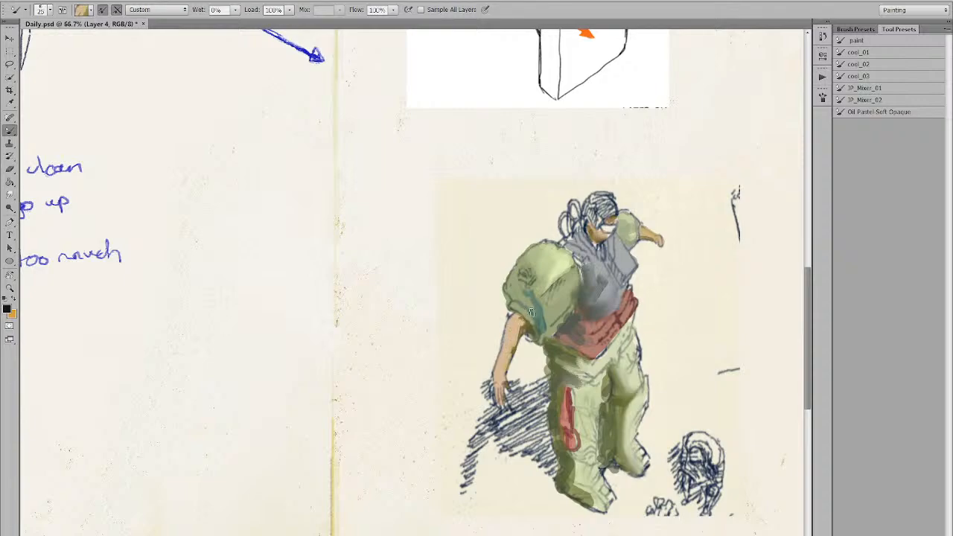
pyautogui.keyDown('alt'); pyautogui.click(521, 322); pyautogui.keyUp('alt')
pyautogui.keyDown('alt'); pyautogui.click(516, 325); pyautogui.keyUp('alt')
pyautogui.keyDown('alt'); pyautogui.click(530, 330); pyautogui.keyUp('alt')
# Blend sampled olive and green tones along the green sleeve.
pyautogui.keyDown('alt'); pyautogui.click(517, 306); pyautogui.keyUp('alt')
pyautogui.keyDown('alt'); pyautogui.click(528, 304); pyautogui.keyUp('alt')
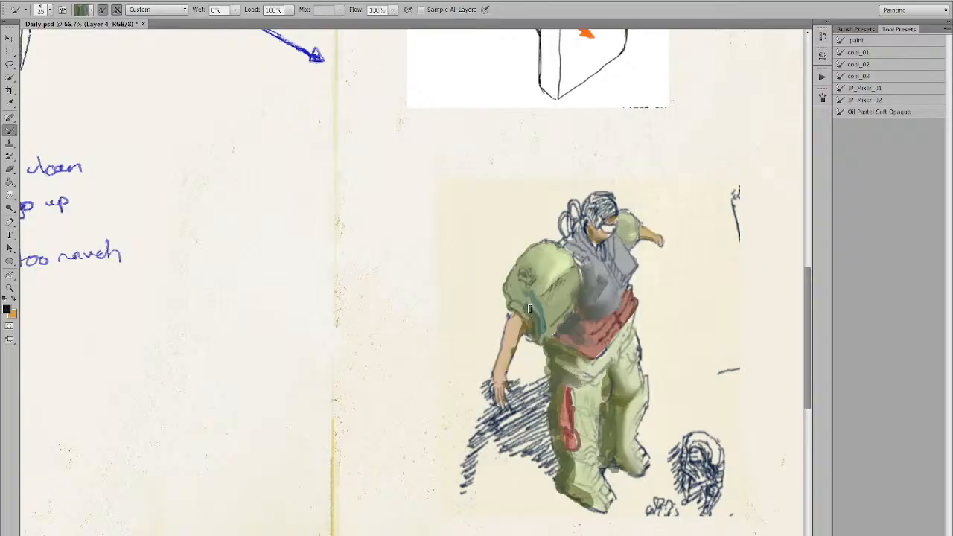
pyautogui.keyDown('alt'); pyautogui.click(524, 308); pyautogui.keyUp('alt')
pyautogui.keyDown('alt'); pyautogui.click(525, 299); pyautogui.keyUp('alt')
pyautogui.keyDown('alt'); pyautogui.click(514, 278); pyautogui.keyUp('alt')
pyautogui.keyDown('alt'); pyautogui.click(541, 304); pyautogui.keyUp('alt')
pyautogui.keyDown('alt'); pyautogui.click(536, 335); pyautogui.keyUp('alt')
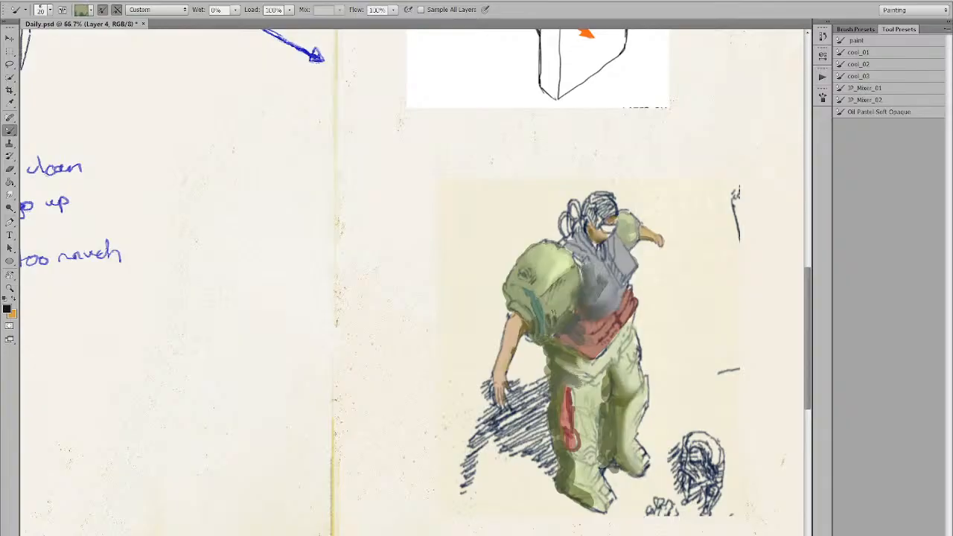
# Zoom out and pan until the whole spread is visible.
pyautogui.keyDown('alt'); pyautogui.click(621, 265); pyautogui.keyUp('alt')
pyautogui.moveTo(643, 254); pyautogui.dragTo(616, 283)
pyautogui.moveTo(592, 326); pyautogui.dragTo(598, 350)
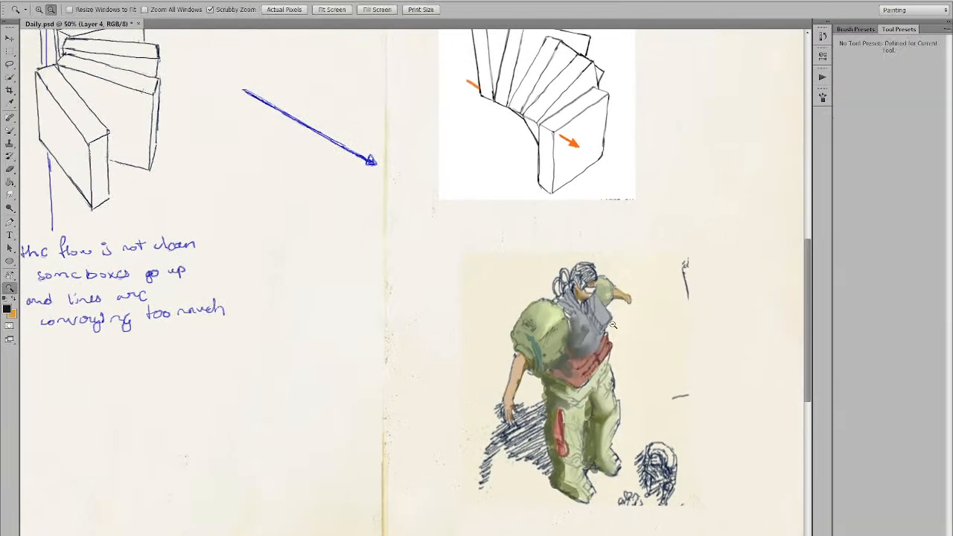
pyautogui.keyDown('alt'); pyautogui.click(600, 347); pyautogui.keyUp('alt')
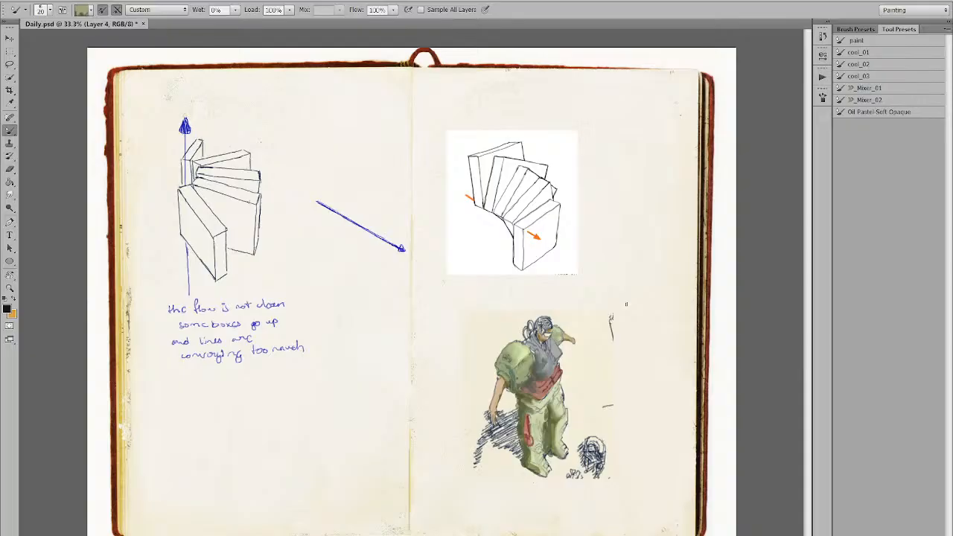
# Select the figure with a rectangle, boost saturation, darken slightly, shift hue toward yellow, then deselect.
pyautogui.press('m')
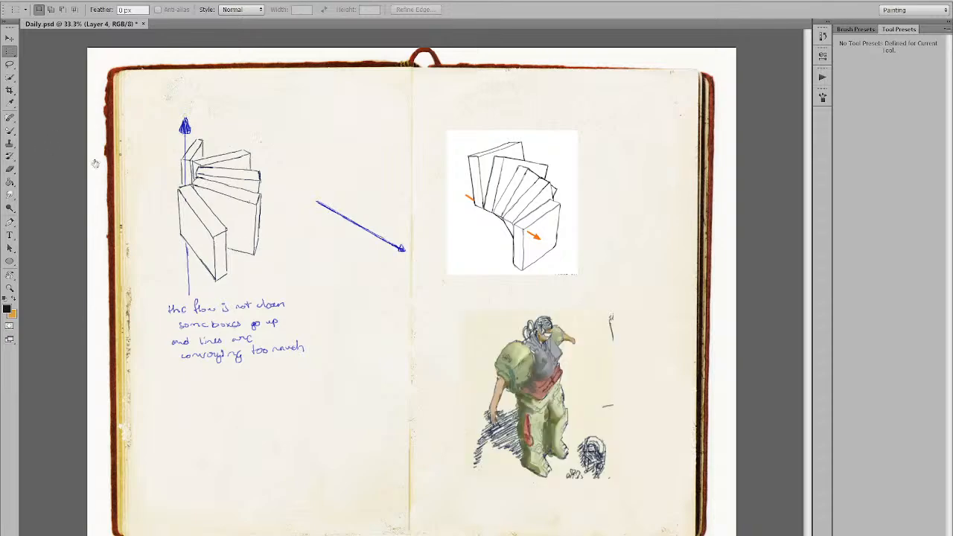
pyautogui.moveTo(497, 305); pyautogui.dragTo(638, 509)
pyautogui.press('b')
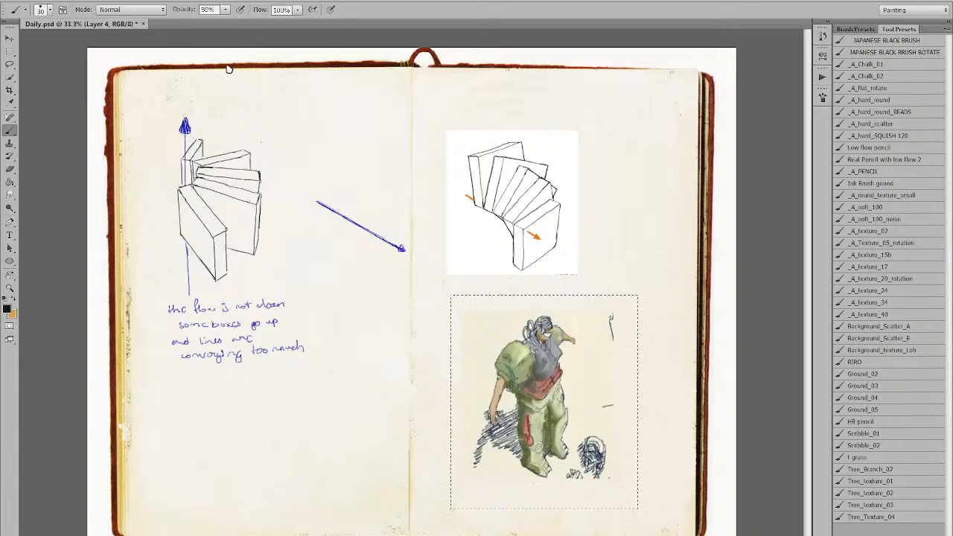
pyautogui.press('i')
pyautogui.moveTo(644, 350); pyautogui.dragTo(660, 345)
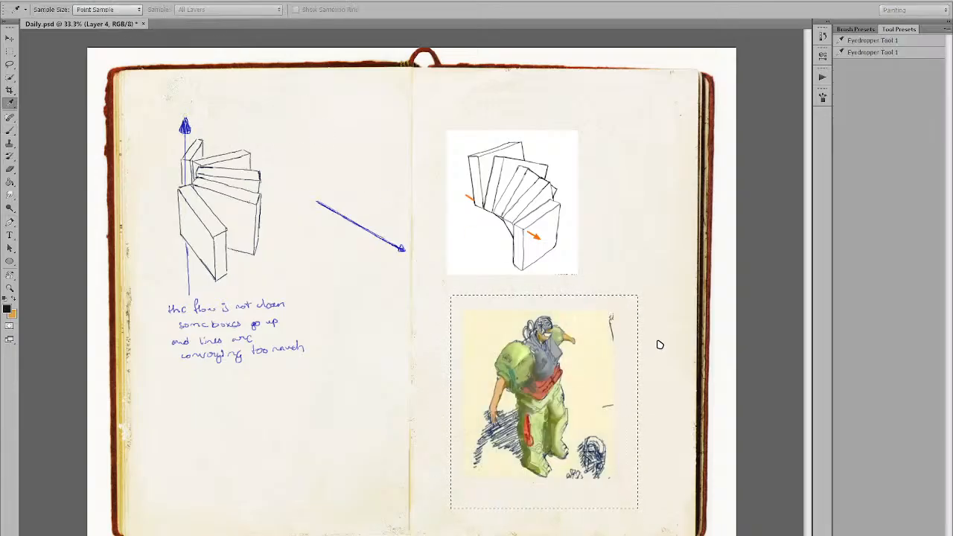
pyautogui.moveTo(669, 268)
pyautogui.mouseDown()
pyautogui.moveTo(658, 270)
pyautogui.moveTo(666, 268)
pyautogui.mouseUp()
pyautogui.moveTo(680, 217)
pyautogui.mouseDown()
pyautogui.moveTo(648, 217)
pyautogui.moveTo(712, 225)
pyautogui.moveTo(660, 221)
pyautogui.mouseUp()
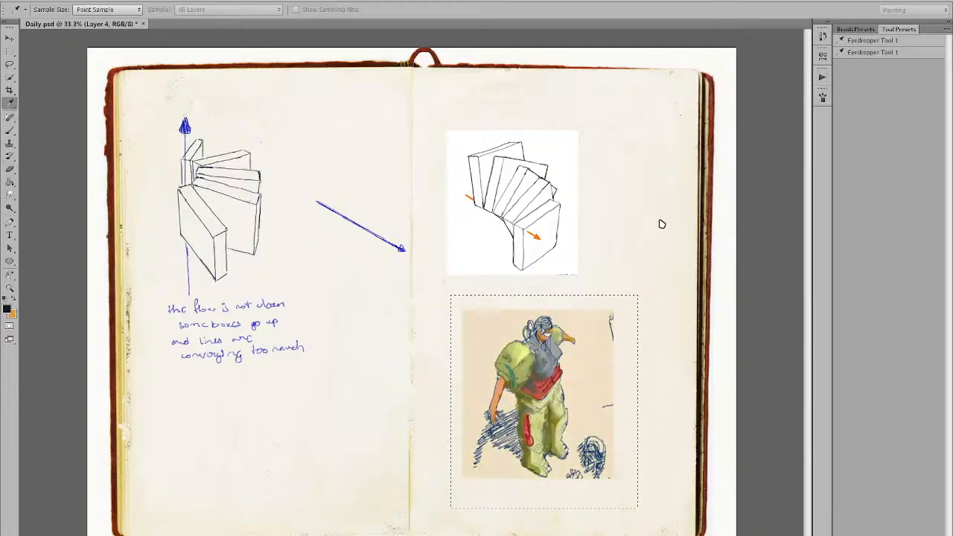
pyautogui.press('b')
pyautogui.hotkey('ctrl', 'd')
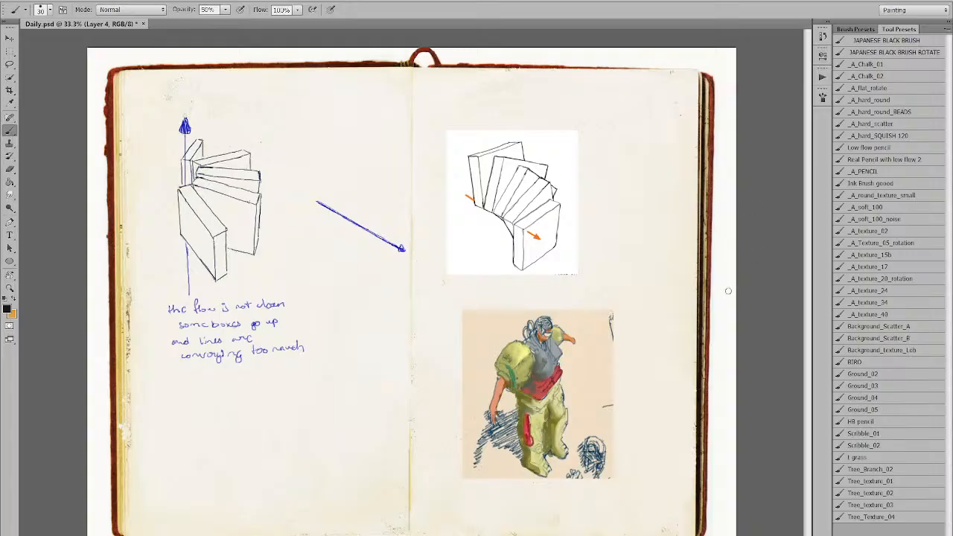
# Switch to a soft noisy brush and zoom in on the painted figure.
pyautogui.click(865, 222)
pyautogui.moveTo(684, 309); pyautogui.dragTo(687, 436)
pyautogui.hotkey('ctrl', 'z')
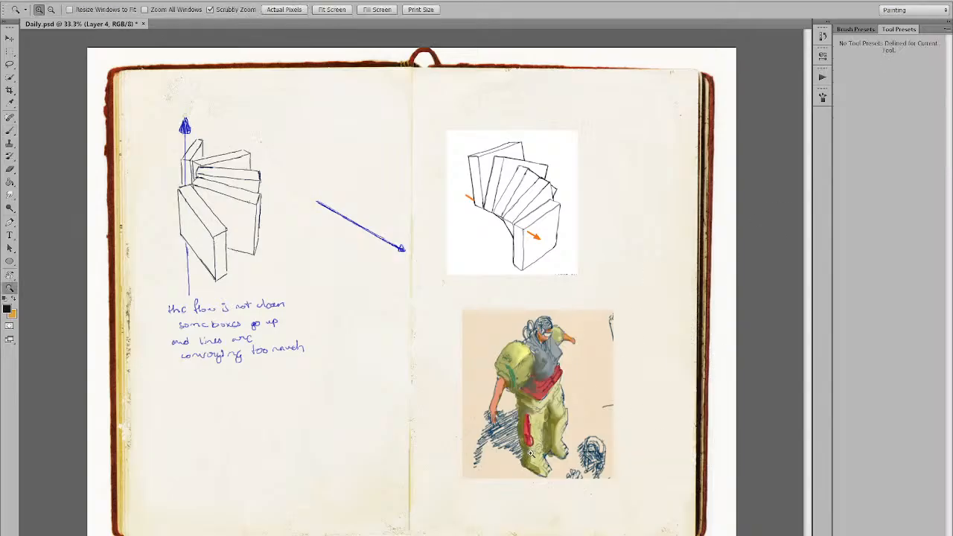
pyautogui.keyDown('ctrl'); pyautogui.click(534, 455); pyautogui.keyUp('ctrl')
pyautogui.press('[')
pyautogui.press('[')
pyautogui.press('[')
pyautogui.press('[')
pyautogui.press('[')
pyautogui.press('[')
pyautogui.press('[')
pyautogui.press(']')
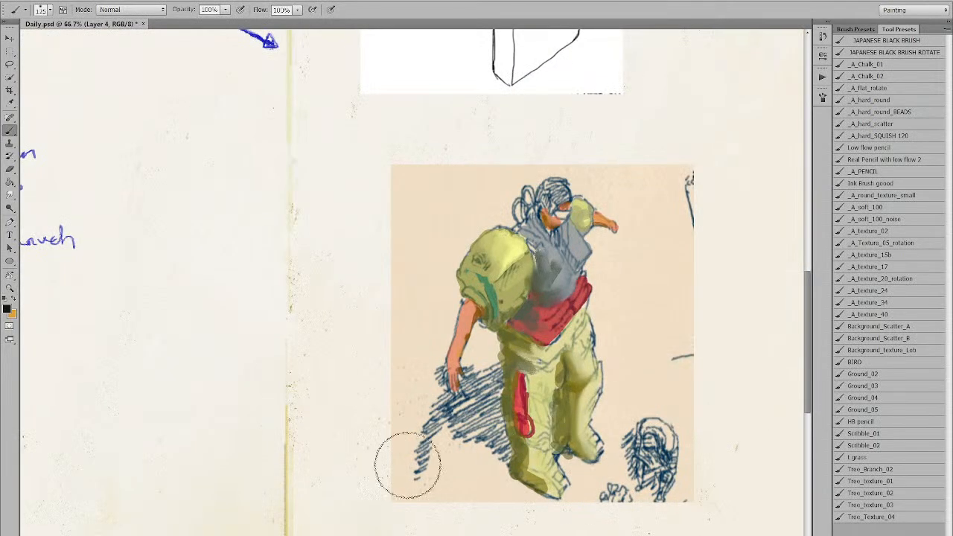
# Shade the trousers with sampled olive and darker olive, from knee up to the hip.
pyautogui.keyDown('alt'); pyautogui.click(572, 378); pyautogui.keyUp('alt')
pyautogui.keyDown('alt'); pyautogui.click(567, 374); pyautogui.keyUp('alt')
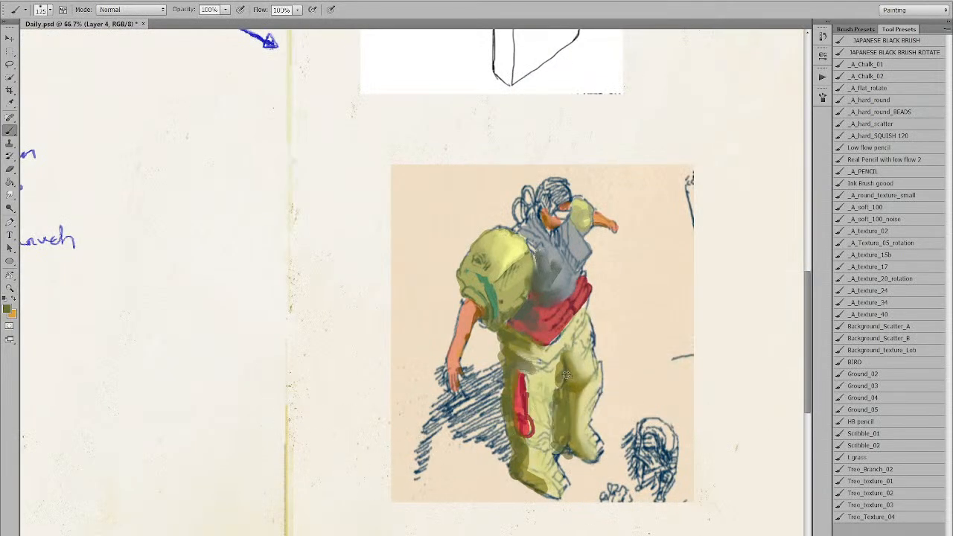
pyautogui.click(70, 436)
pyautogui.press('[')
pyautogui.press('[')
pyautogui.press('[')
pyautogui.press('[')
pyautogui.press('[')
pyautogui.press('[')
pyautogui.moveTo(567, 385)
pyautogui.mouseDown()
pyautogui.moveTo(561, 369)
pyautogui.moveTo(571, 404)
pyautogui.moveTo(582, 389)
pyautogui.moveTo(566, 419)
pyautogui.moveTo(566, 408)
pyautogui.moveTo(572, 448)
pyautogui.mouseUp()
pyautogui.press('[')
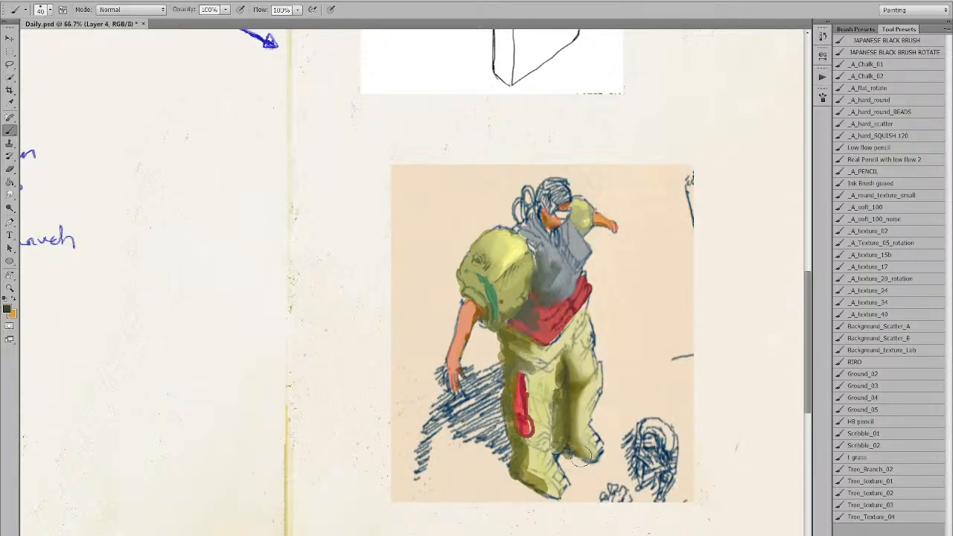
pyautogui.moveTo(505, 372)
pyautogui.mouseDown()
pyautogui.moveTo(501, 337)
pyautogui.moveTo(513, 337)
pyautogui.moveTo(516, 320)
pyautogui.moveTo(506, 472)
pyautogui.mouseUp()
pyautogui.press(']')
pyautogui.keyDown('alt'); pyautogui.click(522, 422); pyautogui.keyUp('alt')
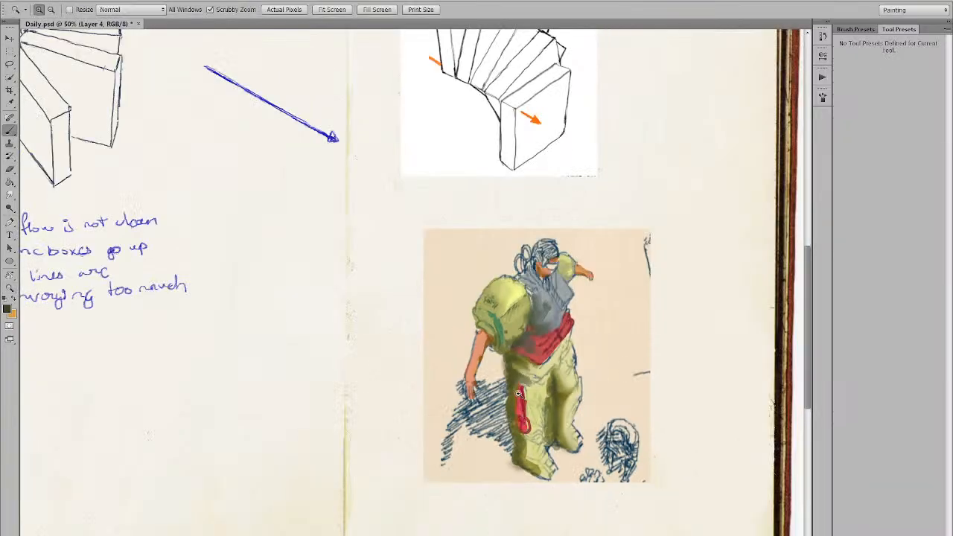
# Cover the chest with sampled light grey, then add dark blue strokes across it.
pyautogui.moveTo(480, 350)
pyautogui.mouseDown()
pyautogui.moveTo(482, 364)
pyautogui.moveTo(530, 311)
pyautogui.moveTo(549, 304)
pyautogui.moveTo(548, 316)
pyautogui.moveTo(529, 285)
pyautogui.moveTo(543, 327)
pyautogui.moveTo(548, 303)
pyautogui.moveTo(523, 272)
pyautogui.moveTo(570, 286)
pyautogui.moveTo(574, 298)
pyautogui.moveTo(562, 321)
pyautogui.moveTo(566, 312)
pyautogui.moveTo(555, 316)
pyautogui.mouseUp()
pyautogui.keyDown('alt'); pyautogui.click(547, 300); pyautogui.keyUp('alt')
pyautogui.keyDown('alt'); pyautogui.click(95, 438); pyautogui.keyUp('alt')
pyautogui.keyDown('alt'); pyautogui.click(534, 328); pyautogui.keyUp('alt')
pyautogui.press('[')
pyautogui.press('[')
pyautogui.keyDown('alt'); pyautogui.click(562, 296); pyautogui.keyUp('alt')
pyautogui.keyDown('alt'); pyautogui.click(547, 330); pyautogui.keyUp('alt')
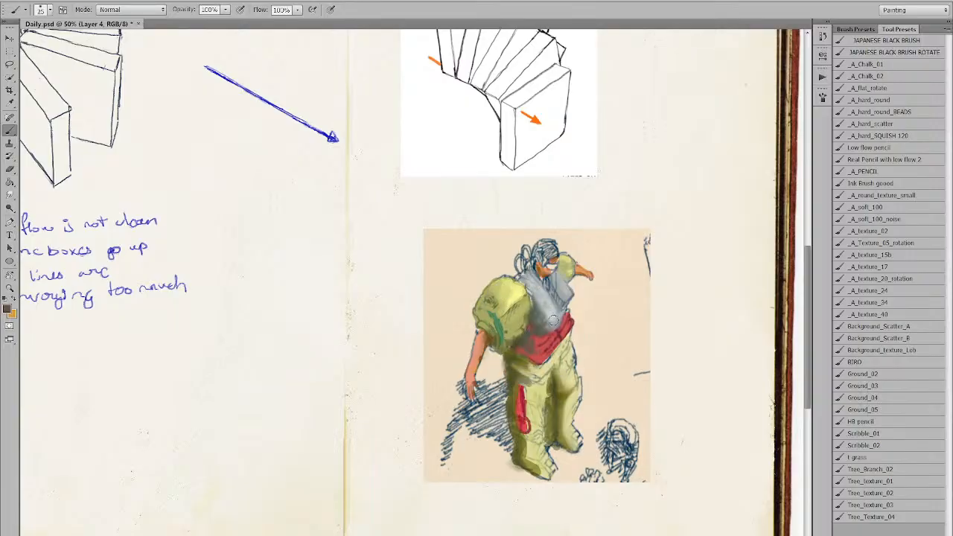
pyautogui.keyDown('alt'); pyautogui.click(536, 321); pyautogui.keyUp('alt')
pyautogui.keyDown('alt'); pyautogui.click(549, 305); pyautogui.keyUp('alt')
pyautogui.moveTo(537, 317); pyautogui.dragTo(540, 296)
pyautogui.moveTo(76, 435); pyautogui.dragTo(95, 408)
pyautogui.moveTo(564, 307)
pyautogui.mouseDown()
pyautogui.moveTo(548, 279)
pyautogui.moveTo(559, 303)
pyautogui.moveTo(542, 327)
pyautogui.moveTo(530, 291)
pyautogui.mouseUp()
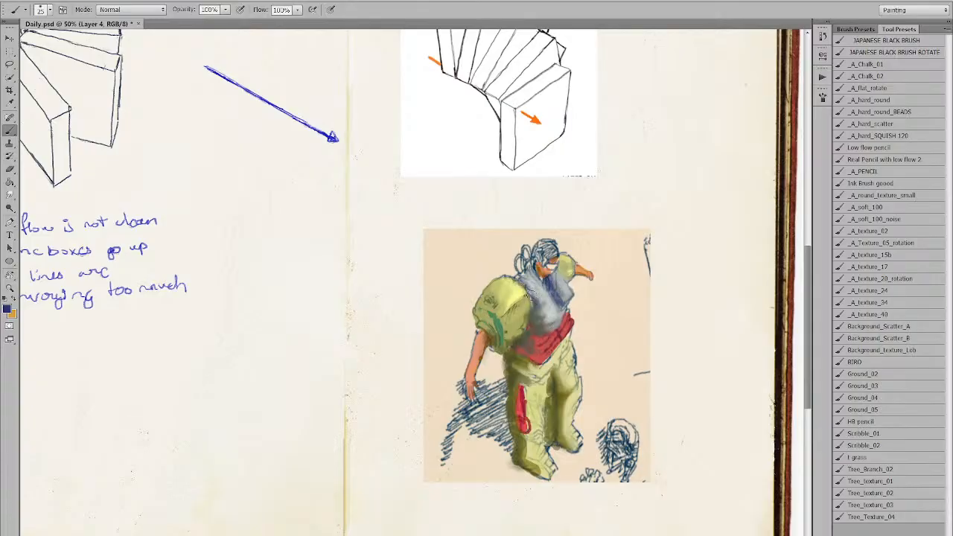
# Blend red into the waist band, darken its lower edge and soften it with tan.
pyautogui.keyDown('alt'); pyautogui.click(539, 344); pyautogui.keyUp('alt')
pyautogui.moveTo(529, 350)
pyautogui.mouseDown()
pyautogui.moveTo(544, 344)
pyautogui.moveTo(529, 340)
pyautogui.moveTo(520, 354)
pyautogui.moveTo(535, 347)
pyautogui.moveTo(524, 336)
pyautogui.moveTo(559, 330)
pyautogui.moveTo(544, 366)
pyautogui.moveTo(566, 334)
pyautogui.mouseUp()
pyautogui.keyDown('alt'); pyautogui.click(562, 357); pyautogui.keyUp('alt')
pyautogui.moveTo(548, 365)
pyautogui.mouseDown()
pyautogui.moveTo(562, 344)
pyautogui.moveTo(529, 365)
pyautogui.mouseUp()
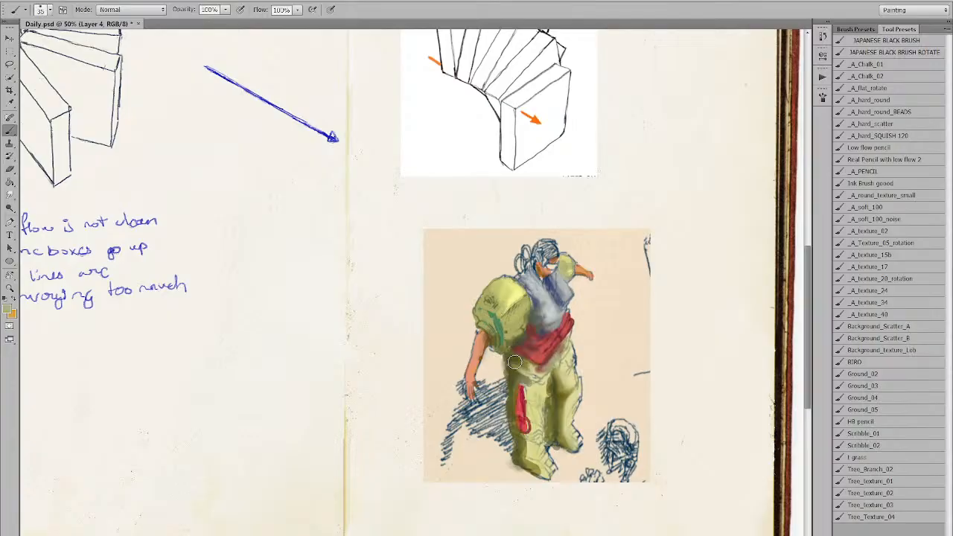
# Paint sampled light and dark greens over the backpack and lower shoulder.
pyautogui.keyDown('alt'); pyautogui.click(496, 316); pyautogui.keyUp('alt')
pyautogui.keyDown('alt'); pyautogui.click(498, 327); pyautogui.keyUp('alt')
pyautogui.keyDown('alt'); pyautogui.click(492, 317); pyautogui.keyUp('alt')
pyautogui.keyDown('alt'); pyautogui.click(498, 330); pyautogui.keyUp('alt')
pyautogui.keyDown('alt'); pyautogui.click(498, 332); pyautogui.keyUp('alt')
pyautogui.moveTo(496, 332); pyautogui.dragTo(486, 319)
pyautogui.keyDown('alt'); pyautogui.click(499, 311); pyautogui.keyUp('alt')
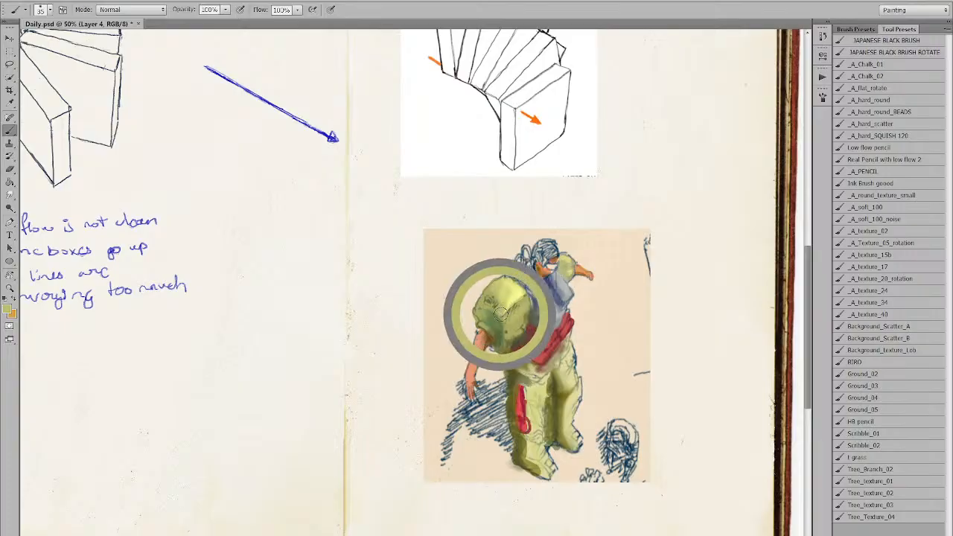
pyautogui.keyDown('alt'); pyautogui.click(514, 314); pyautogui.keyUp('alt')
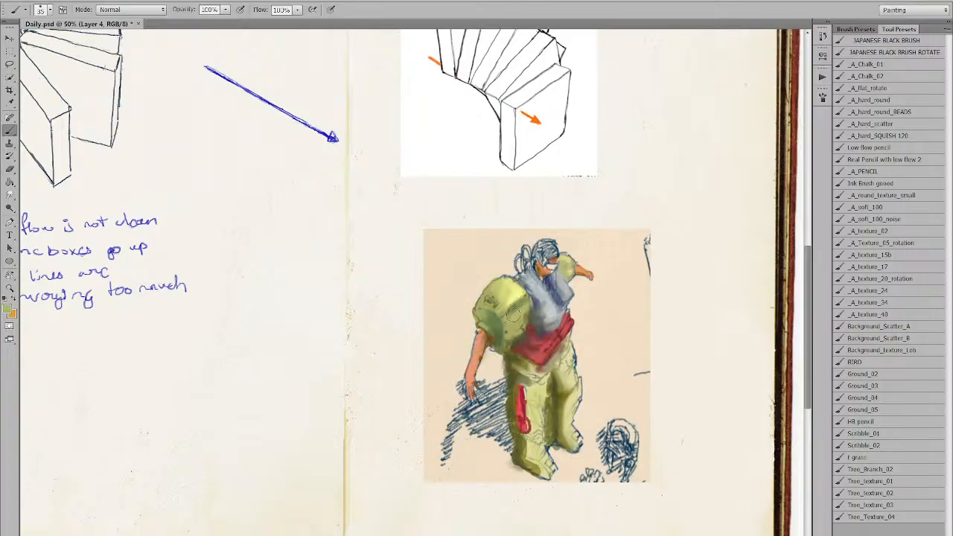
pyautogui.keyDown('alt'); pyautogui.click(510, 299); pyautogui.keyUp('alt')
pyautogui.keyDown('alt'); pyautogui.click(489, 318); pyautogui.keyUp('alt')
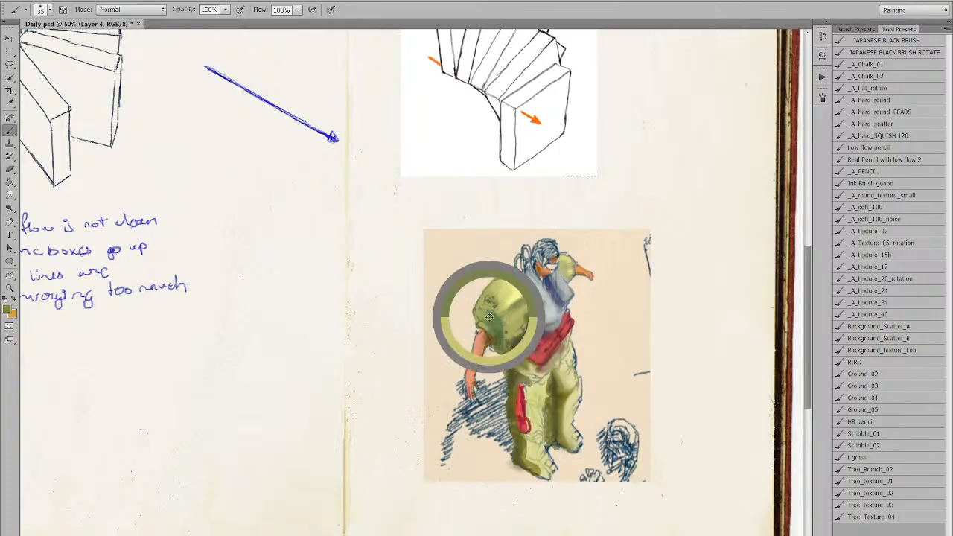
pyautogui.keyDown('alt'); pyautogui.click(518, 339); pyautogui.keyUp('alt')
pyautogui.moveTo(498, 300)
pyautogui.mouseDown()
pyautogui.moveTo(539, 296)
pyautogui.moveTo(533, 317)
pyautogui.moveTo(532, 296)
pyautogui.moveTo(541, 311)
pyautogui.moveTo(544, 299)
pyautogui.moveTo(523, 279)
pyautogui.moveTo(534, 320)
pyautogui.mouseUp()
# Blend the shoulder with pale green and smooth the chest edge in slate and light blue.
pyautogui.keyDown('alt'); pyautogui.click(491, 299); pyautogui.keyUp('alt')
pyautogui.keyDown('alt'); pyautogui.click(500, 293); pyautogui.keyUp('alt')
pyautogui.keyDown('alt'); pyautogui.click(502, 288); pyautogui.keyUp('alt')
pyautogui.keyDown('alt'); pyautogui.click(536, 302); pyautogui.keyUp('alt')
pyautogui.keyDown('alt'); pyautogui.click(546, 305); pyautogui.keyUp('alt')
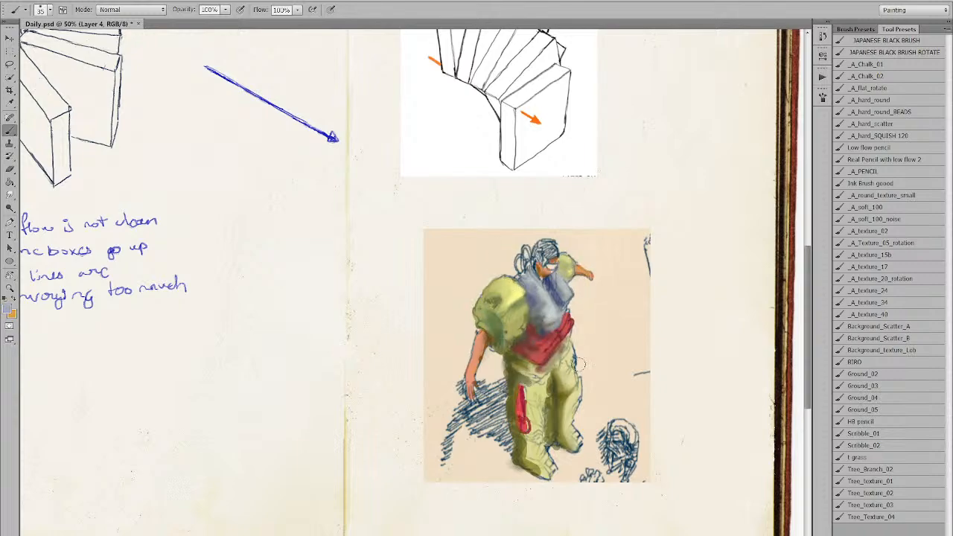
# Reframe the view on the figure and pick a dark hair colour with a large soft brush.
pyautogui.keyDown('alt'); pyautogui.click(584, 337); pyautogui.keyUp('alt')
pyautogui.keyDown('ctrl'); pyautogui.click(584, 335); pyautogui.keyUp('ctrl')
pyautogui.keyDown('alt'); pyautogui.click(536, 322); pyautogui.keyUp('alt')
pyautogui.keyDown('alt'); pyautogui.click(68, 441); pyautogui.keyUp('alt')
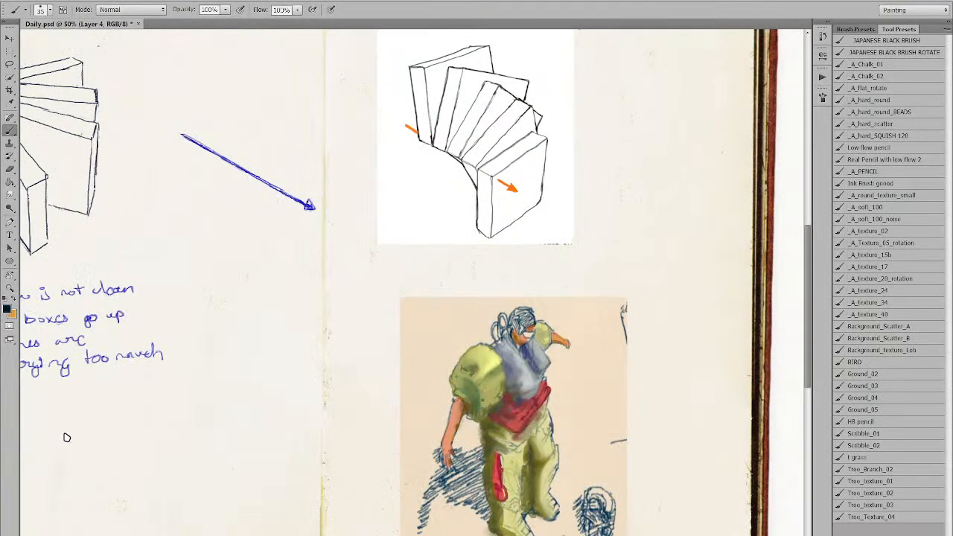
pyautogui.click(870, 207)
# Paint the figure's hair dark with a smaller brush, undoing stray thick strokes.
pyautogui.press('[')
pyautogui.press('[')
pyautogui.press('[')
pyautogui.press('[')
pyautogui.press('[')
pyautogui.press('[')
pyautogui.press('[')
pyautogui.press('[')
pyautogui.press('[')
pyautogui.press('[')
pyautogui.press('[')
pyautogui.press('[')
pyautogui.press('[')
pyautogui.press('[')
pyautogui.press('[')
pyautogui.press('[')
pyautogui.moveTo(516, 319); pyautogui.dragTo(530, 316)
pyautogui.press(']')
pyautogui.press(']')
pyautogui.press(']')
pyautogui.press(']')
pyautogui.press(']')
pyautogui.moveTo(417, 245); pyautogui.dragTo(447, 344)
pyautogui.hotkey('ctrl', 'z')
pyautogui.press(']')
pyautogui.press(']')
pyautogui.moveTo(415, 255); pyautogui.dragTo(412, 251)
pyautogui.hotkey('ctrl', 'z')
# Lower brush flow to 38% and repaint the head hair dark after discarding soft test strokes.
pyautogui.moveTo(297, 10); pyautogui.dragTo(269, 25)
pyautogui.moveTo(328, 217)
pyautogui.mouseDown()
pyautogui.moveTo(322, 93)
pyautogui.moveTo(360, 240)
pyautogui.mouseUp()
pyautogui.hotkey('ctrl', 'z')
pyautogui.moveTo(347, 199); pyautogui.dragTo(384, 292)
pyautogui.moveTo(359, 197); pyautogui.dragTo(391, 297)
pyautogui.hotkey('ctrl', 'alt', 'z')
pyautogui.hotkey('ctrl', 'alt', 'z')
pyautogui.hotkey('ctrl', 'alt', 'z')
pyautogui.hotkey('ctrl', 'alt', 'z')
pyautogui.moveTo(517, 324); pyautogui.dragTo(529, 324)
# Shrink the painted figure to about 62% and move it to the right page's top-right corner.
pyautogui.press('z')
pyautogui.keyDown('alt'); pyautogui.click(561, 288); pyautogui.keyUp('alt')
pyautogui.press('b')
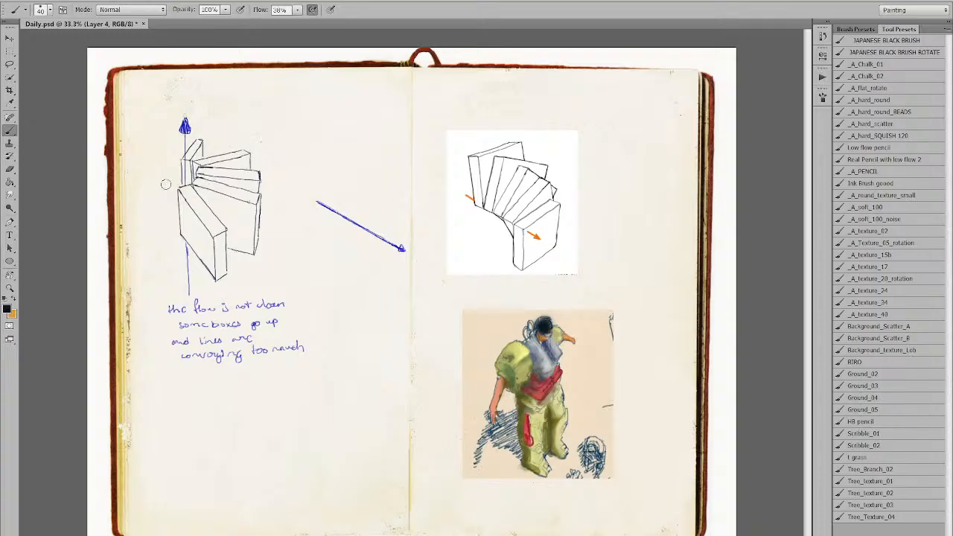
pyautogui.hotkey('ctrl', 't')
pyautogui.moveTo(615, 309); pyautogui.dragTo(669, 107)
pyautogui.click(501, 9)
pyautogui.press('b')
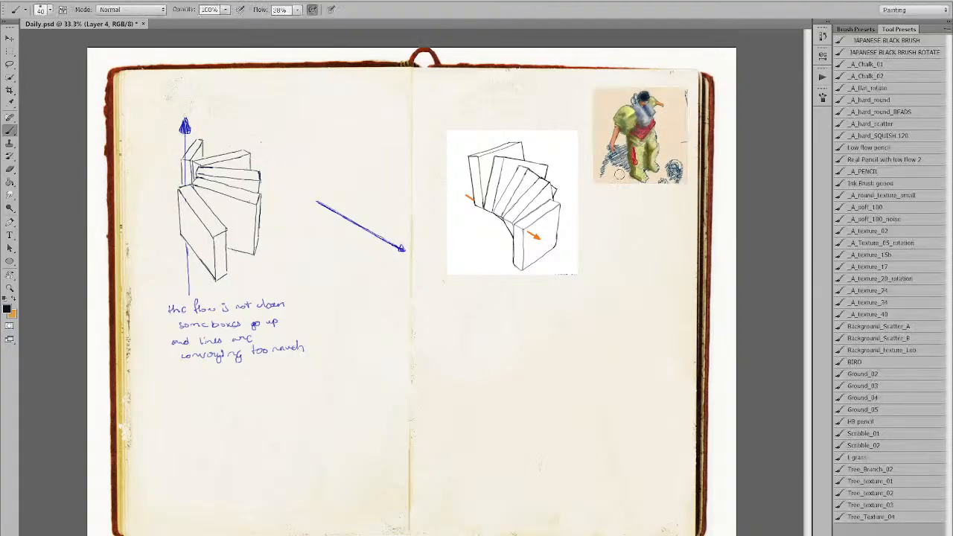